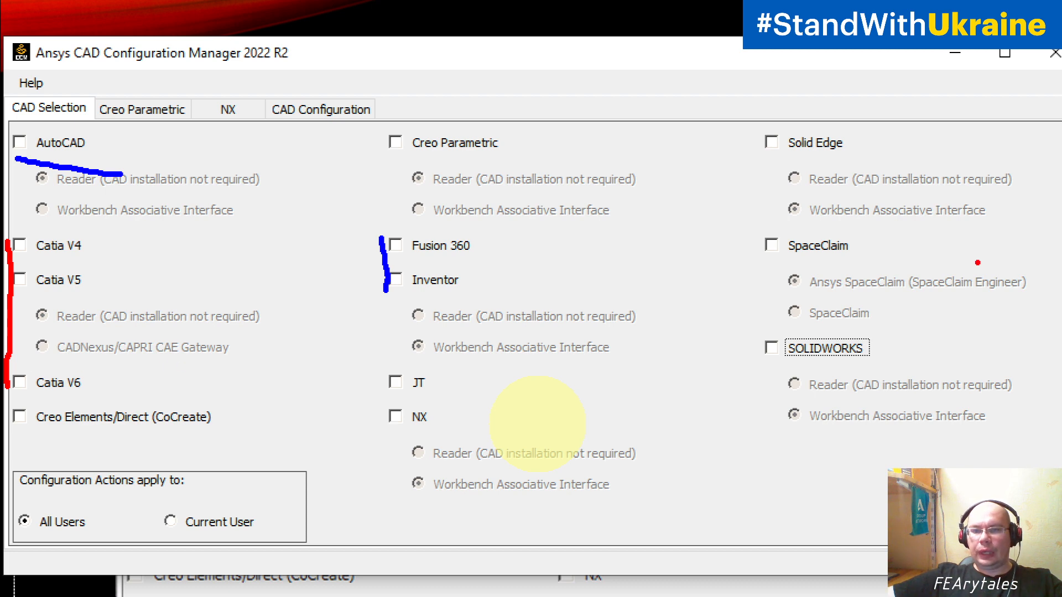
pyautogui.moveTo(761, 339); pyautogui.dragTo(744, 409)
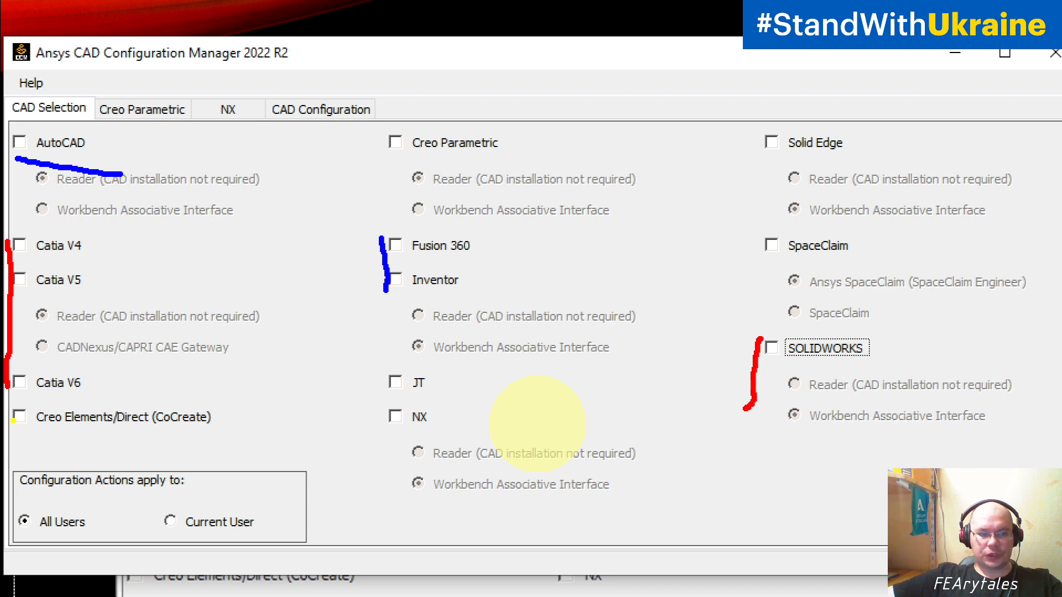
pyautogui.moveTo(6, 412); pyautogui.dragTo(4, 440)
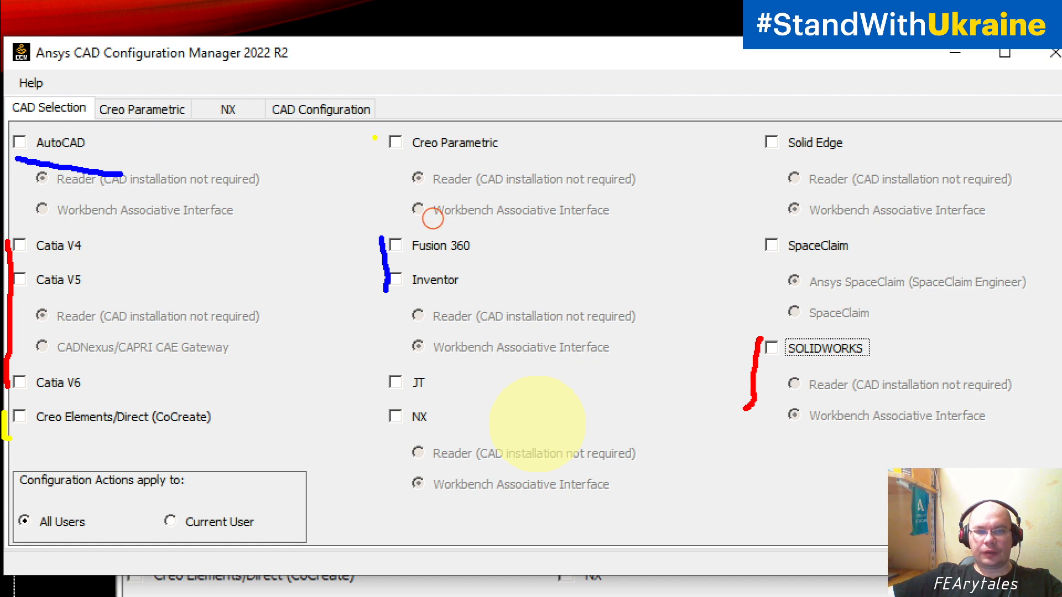
pyautogui.moveTo(374, 139); pyautogui.dragTo(371, 191)
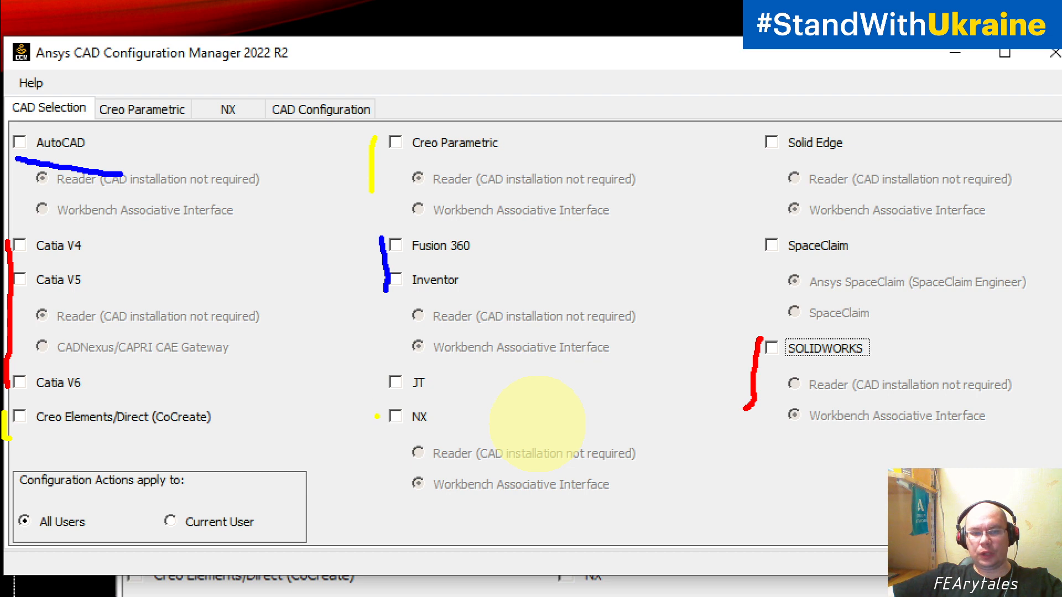
pyautogui.moveTo(379, 414); pyautogui.dragTo(380, 510)
pyautogui.moveTo(747, 125); pyautogui.dragTo(748, 219)
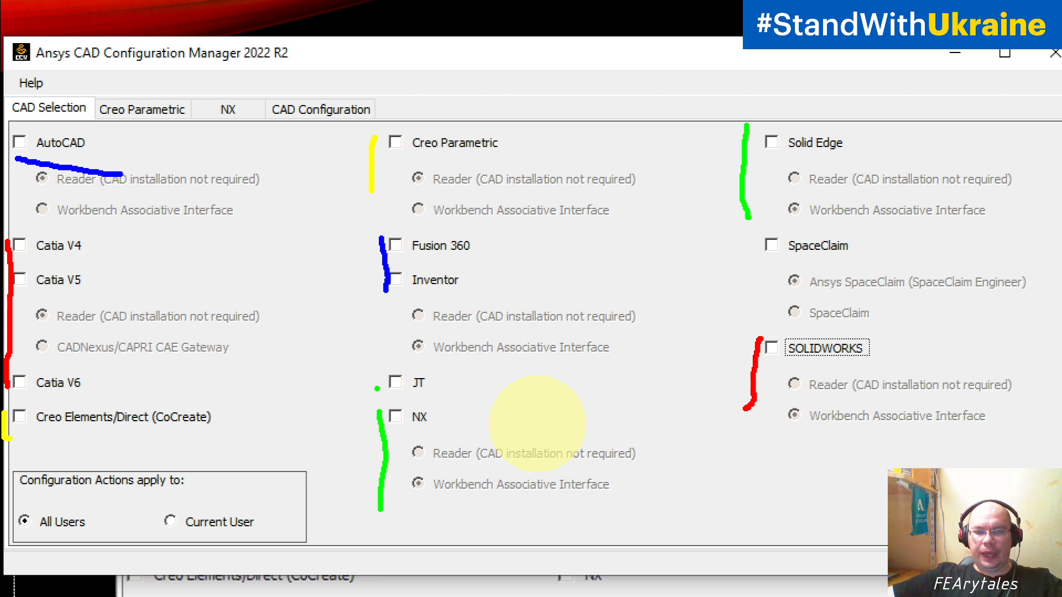
pyautogui.moveTo(371, 373); pyautogui.dragTo(371, 396)
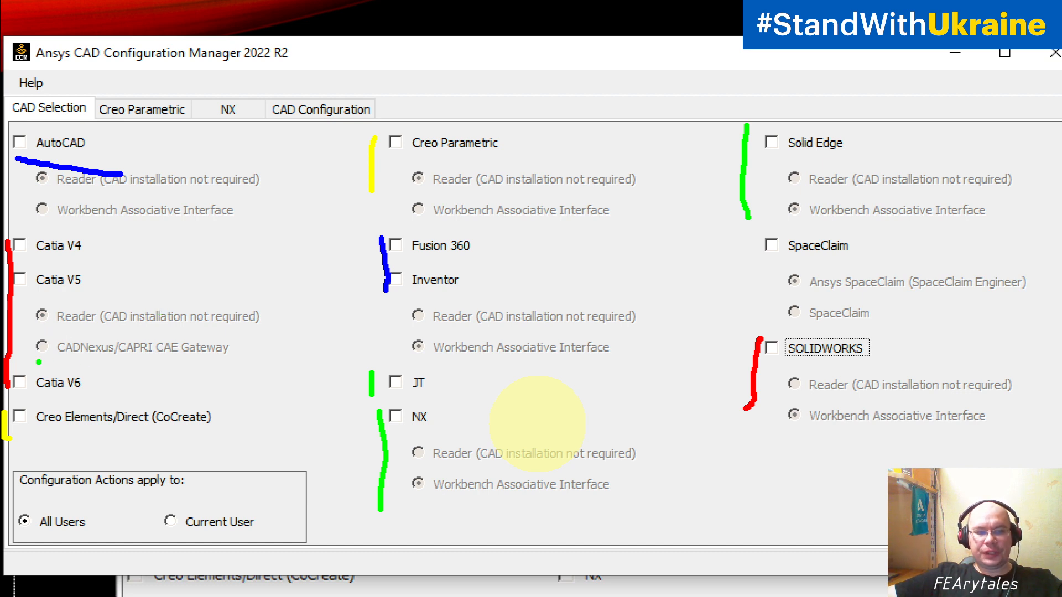
pyautogui.moveTo(38, 363); pyautogui.dragTo(231, 361)
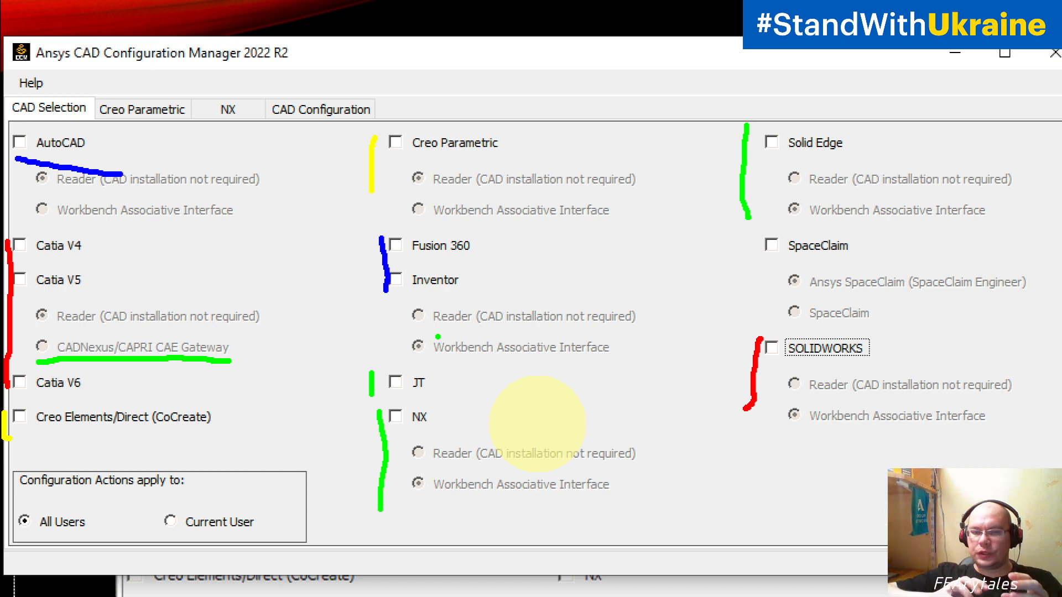
pyautogui.press('Escape')
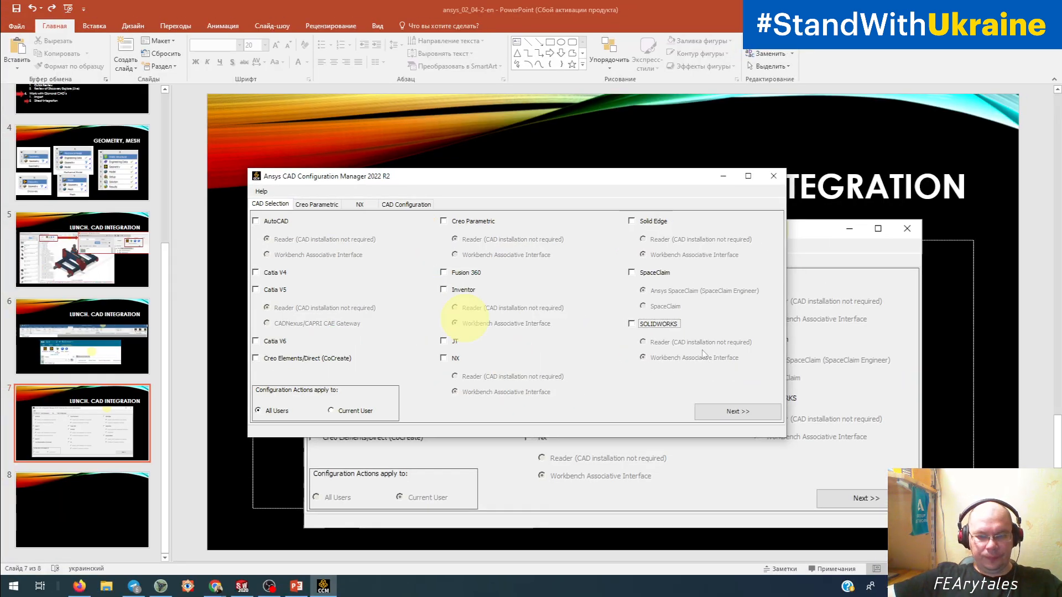
# Step: Enable SOLIDWORKS with its Workbench Associative Interface option in the CAD selection
pyautogui.click(630, 323)
pyautogui.hotkey('ctrl', '1')
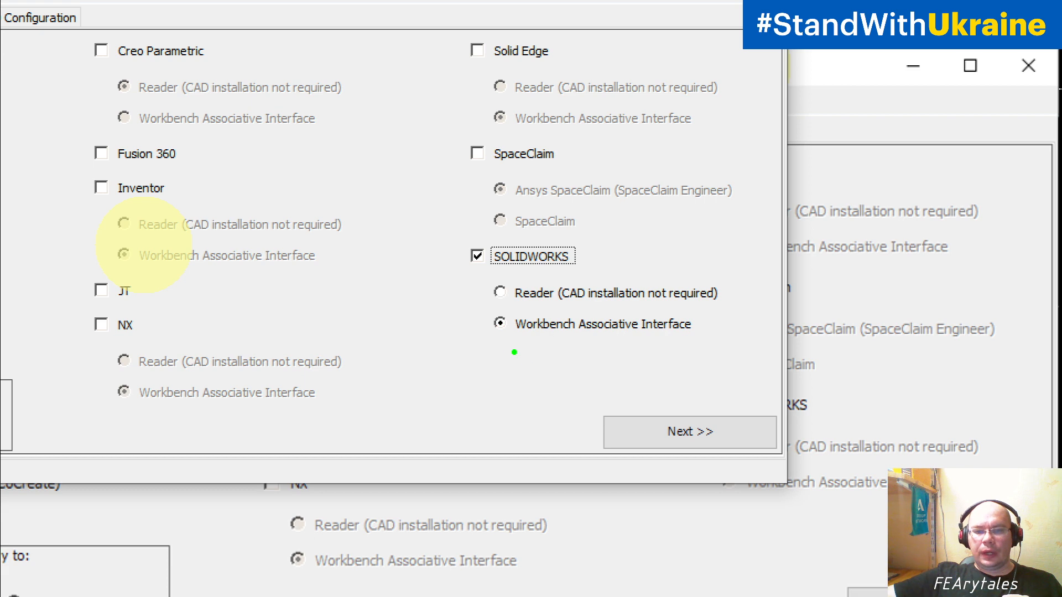
pyautogui.moveTo(489, 338); pyautogui.dragTo(694, 339)
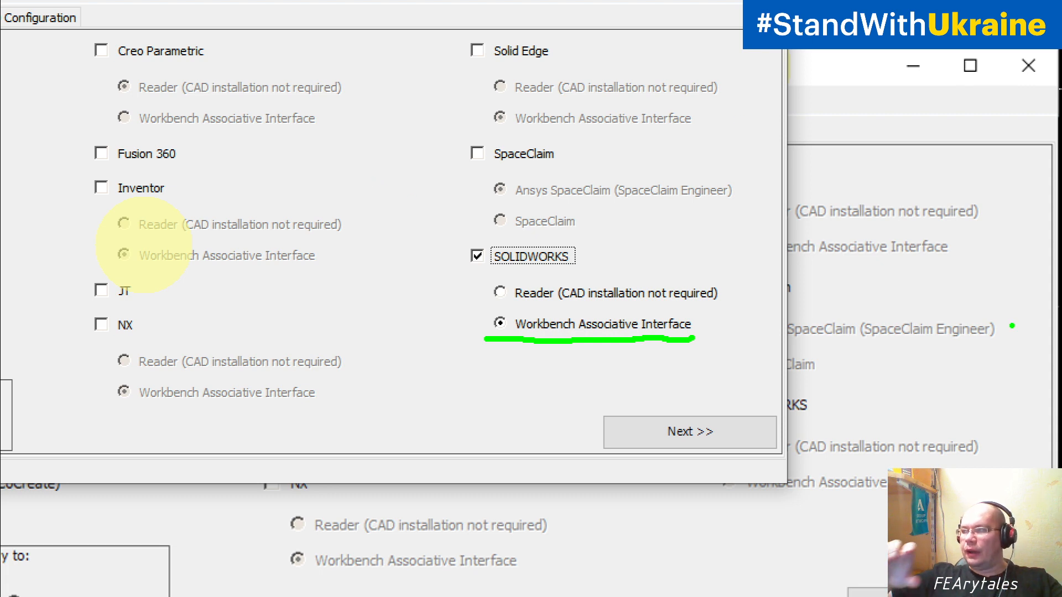
pyautogui.press('Escape')
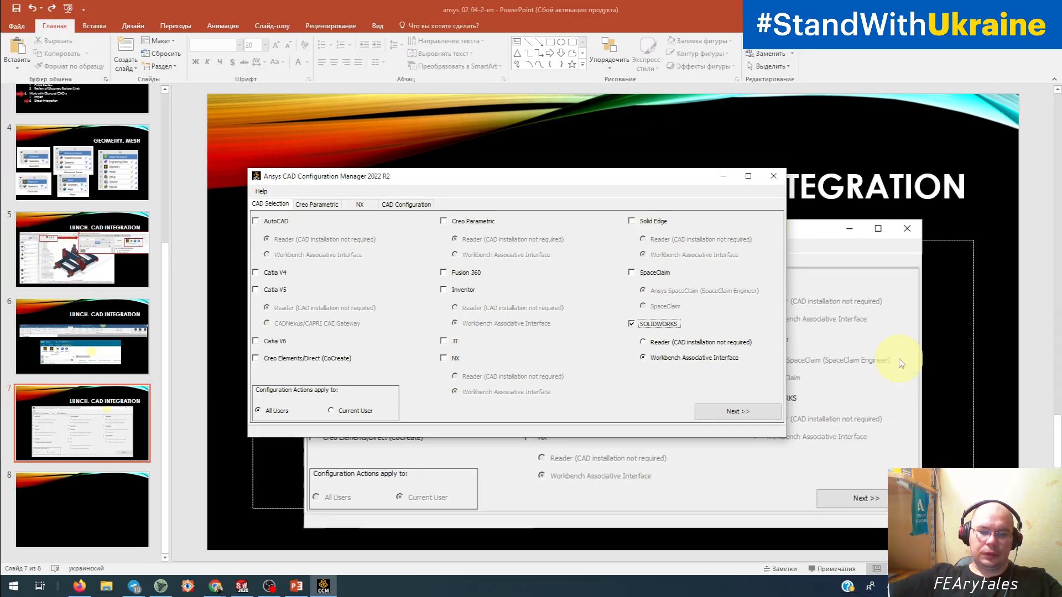
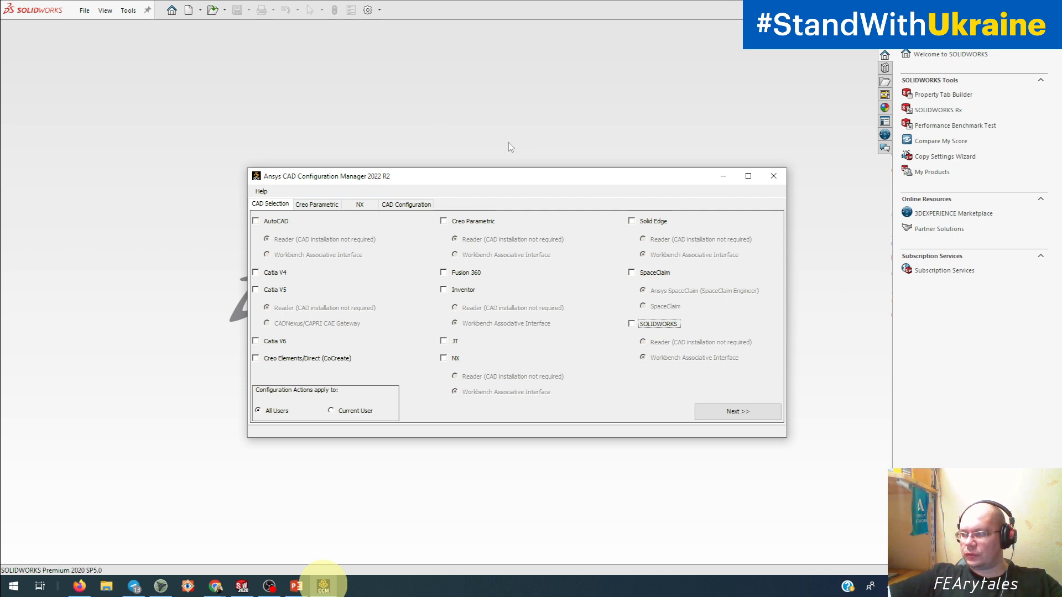
# Step: Review the SOLIDWORKS interface options and the Creo Parametric, NX and CAD Configuration pages, and close the configuration manager
pyautogui.click(659, 325)
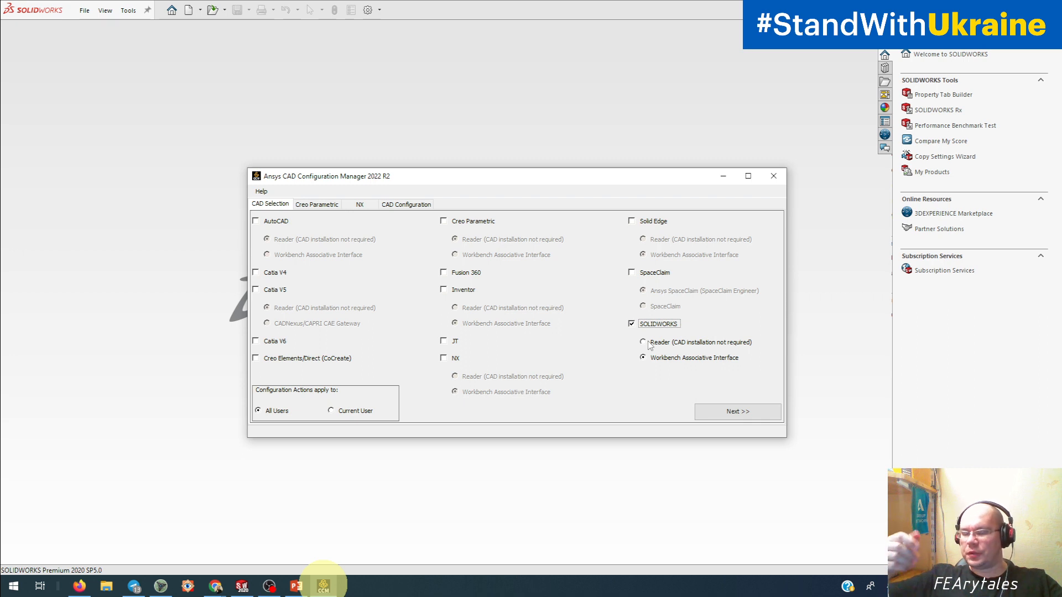
pyautogui.click(657, 325)
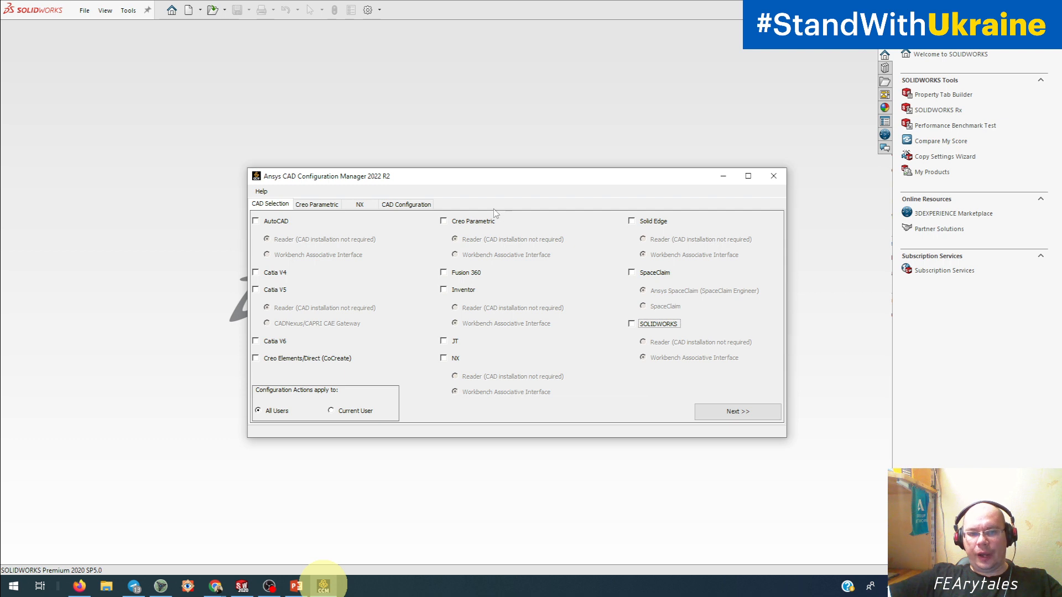
pyautogui.click(319, 204)
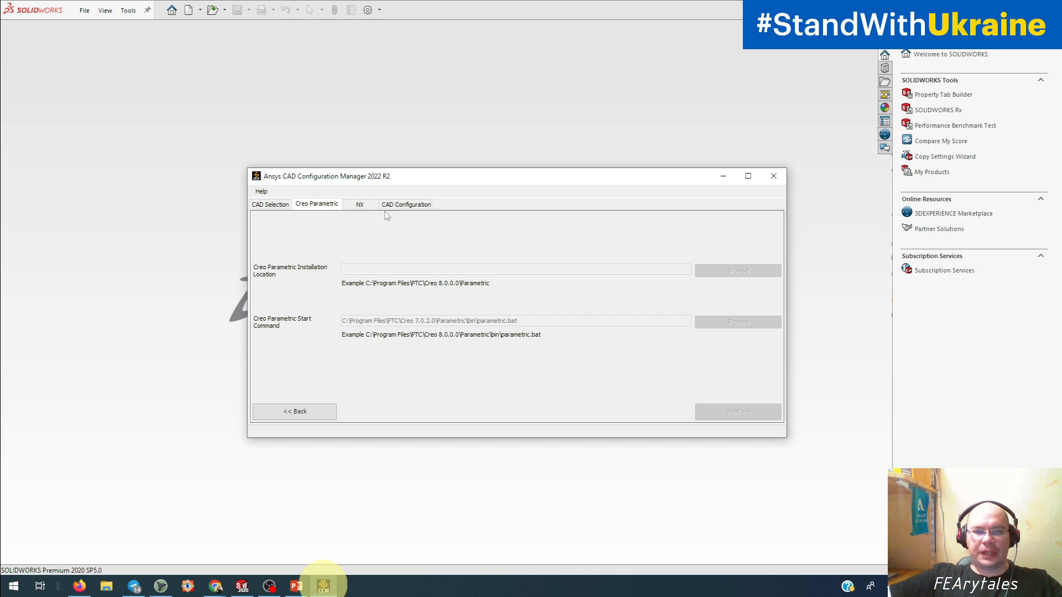
pyautogui.click(359, 204)
pyautogui.click(421, 206)
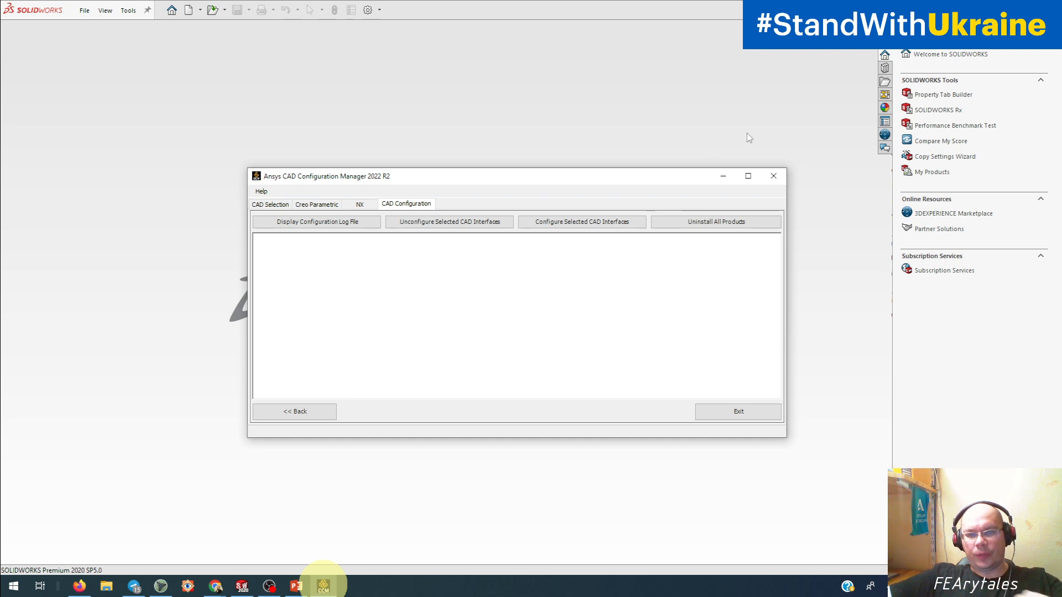
pyautogui.click(773, 176)
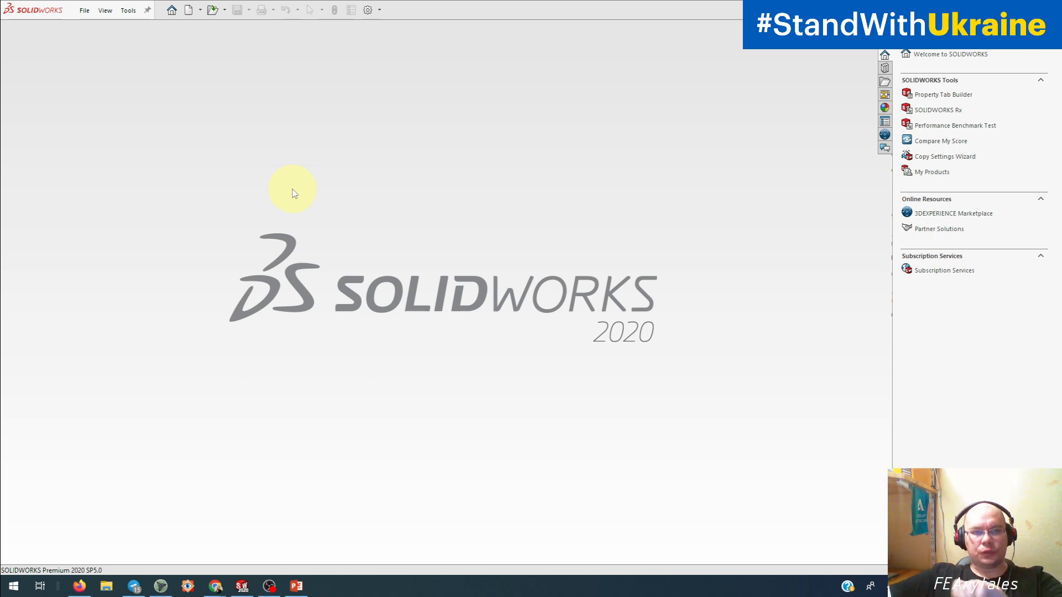
# Step: Create a new SOLIDWORKS part document
pyautogui.click(191, 11)
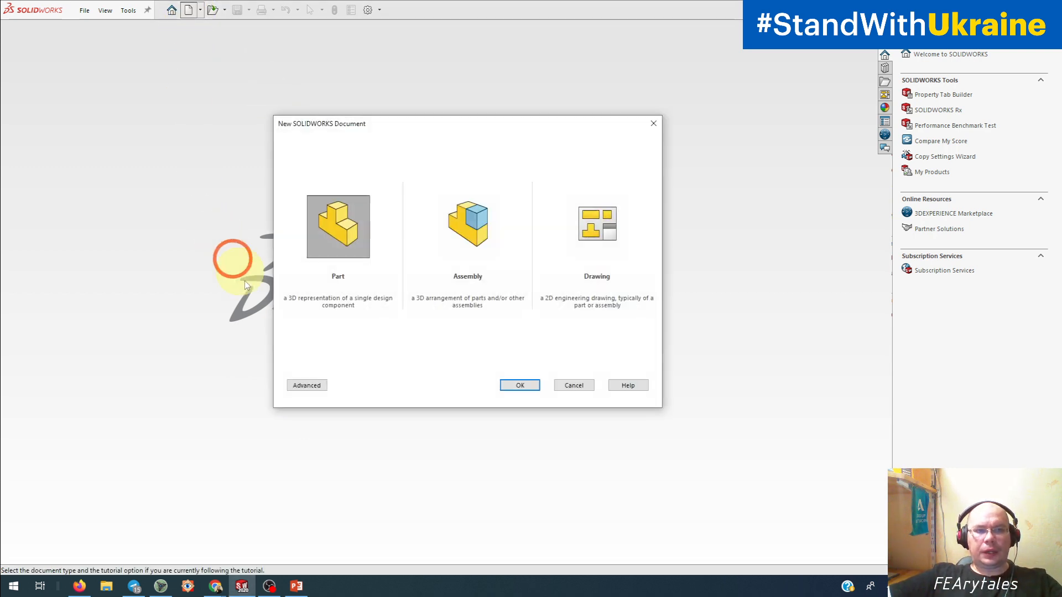
pyautogui.click(509, 385)
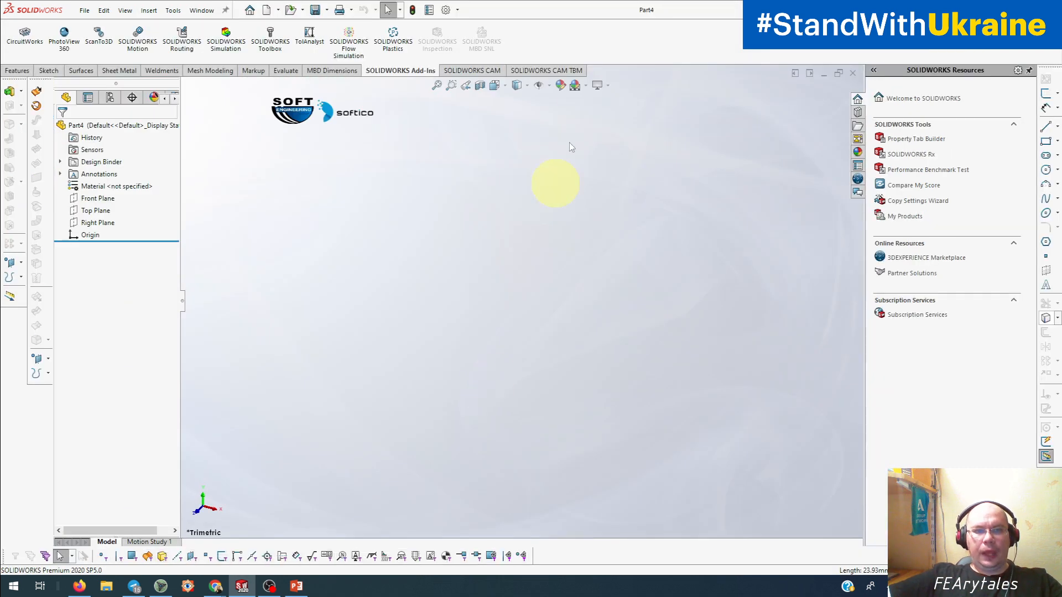
# Step: Look through the lists of available toolbars and CommandManager tabs without changing them
pyautogui.rightClick(606, 46)
pyautogui.moveTo(629, 97)
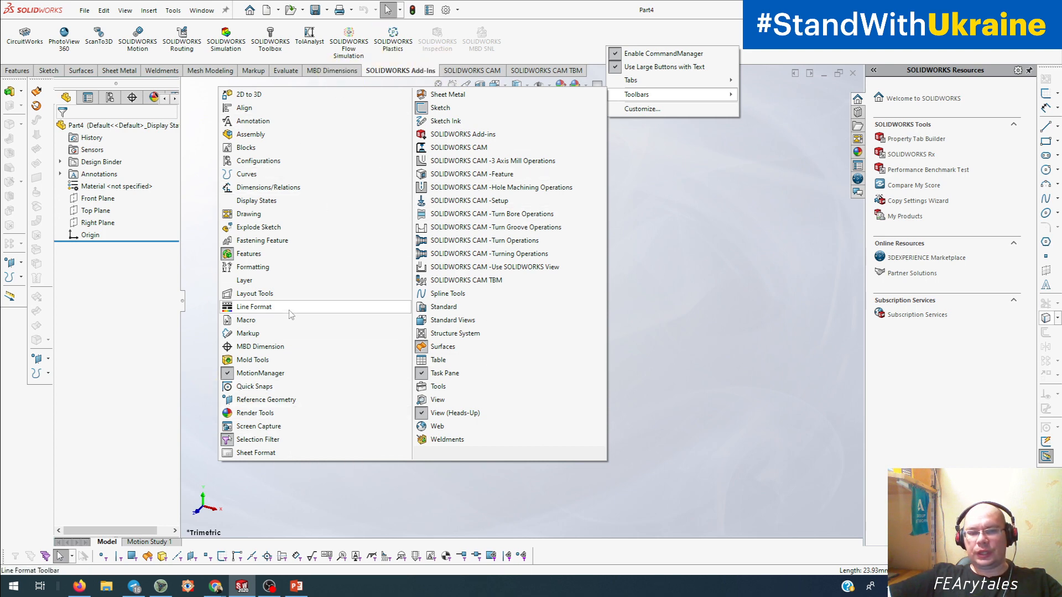
pyautogui.moveTo(691, 80)
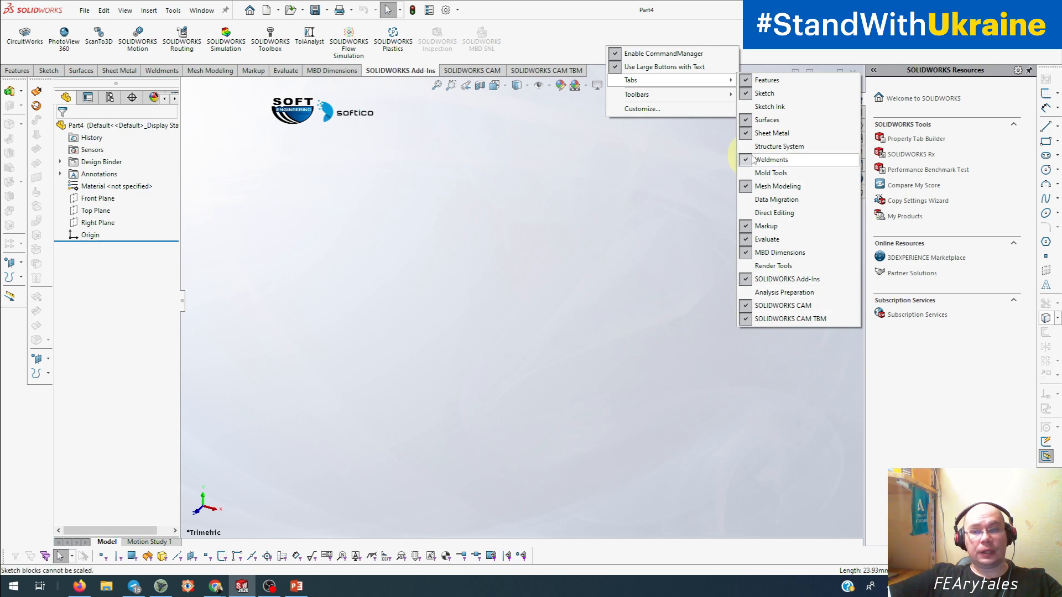
pyautogui.click(487, 307)
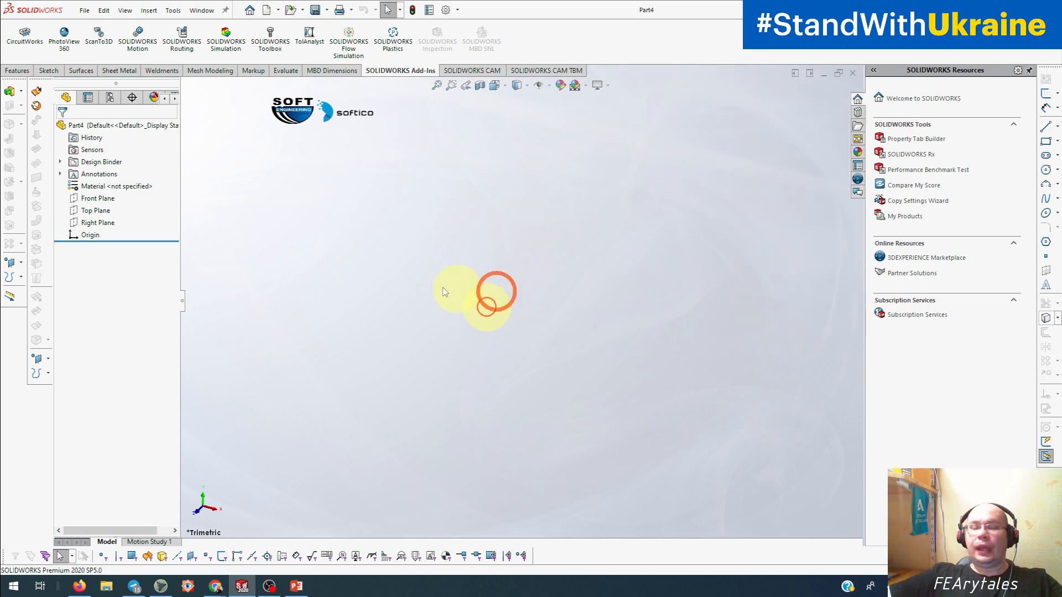
# Step: Inspect the ANSYS 2022 R2 commands and the Ansys 2022 R2 entry among the add-ins, and leave without changes
pyautogui.click(173, 10)
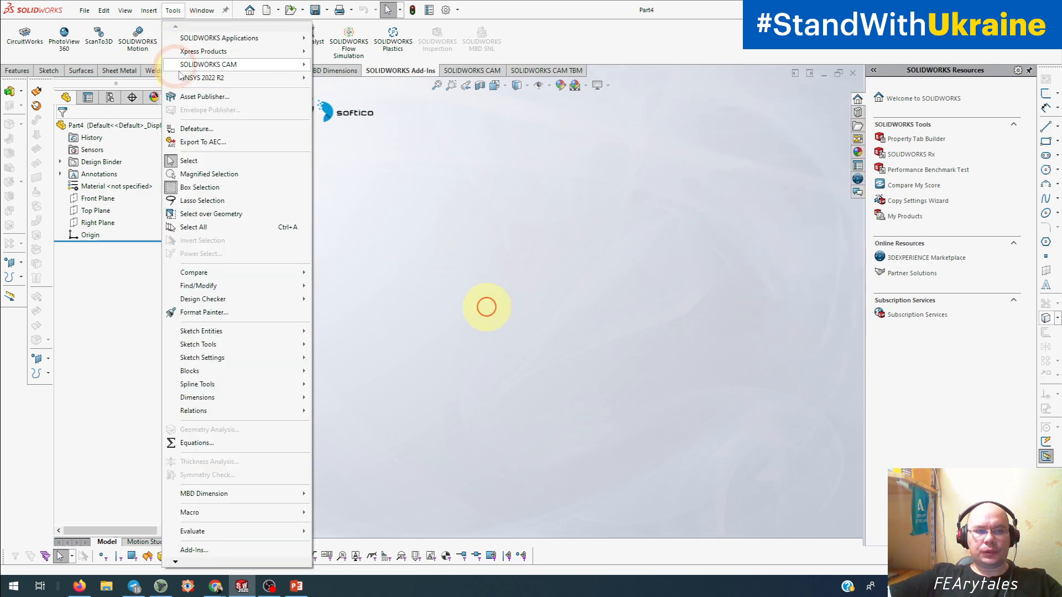
pyautogui.moveTo(187, 81)
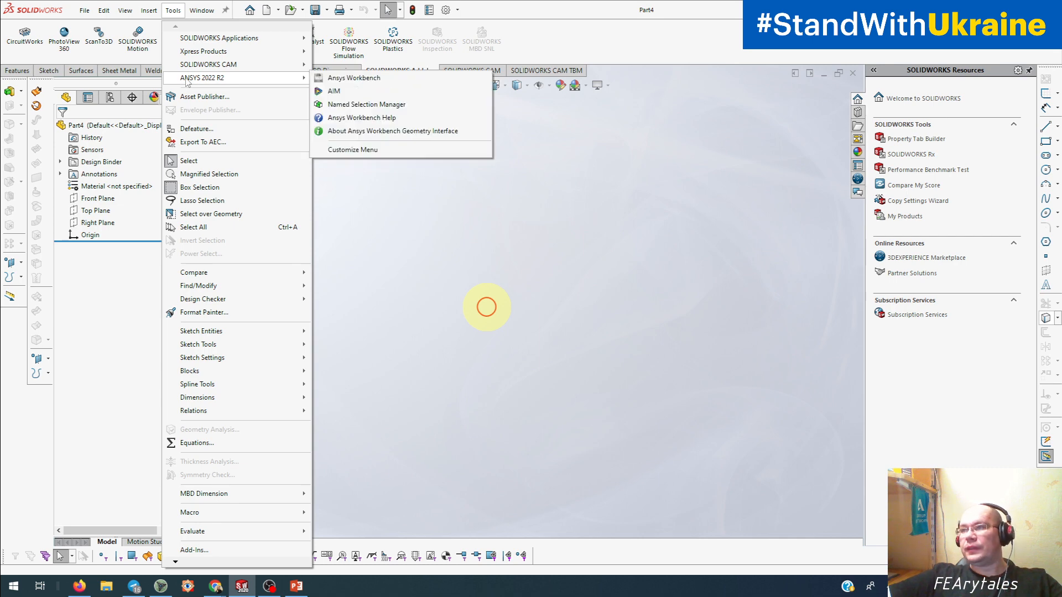
pyautogui.click(244, 550)
pyautogui.scroll(-1, 348, 332)
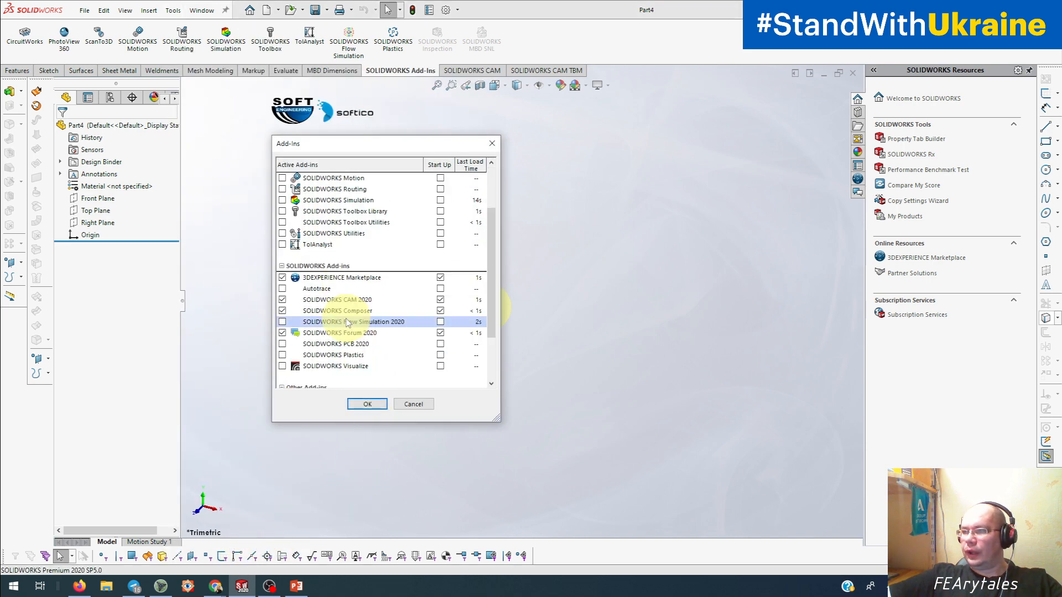
pyautogui.scroll(-1, 349, 327)
pyautogui.scroll(-1, 365, 345)
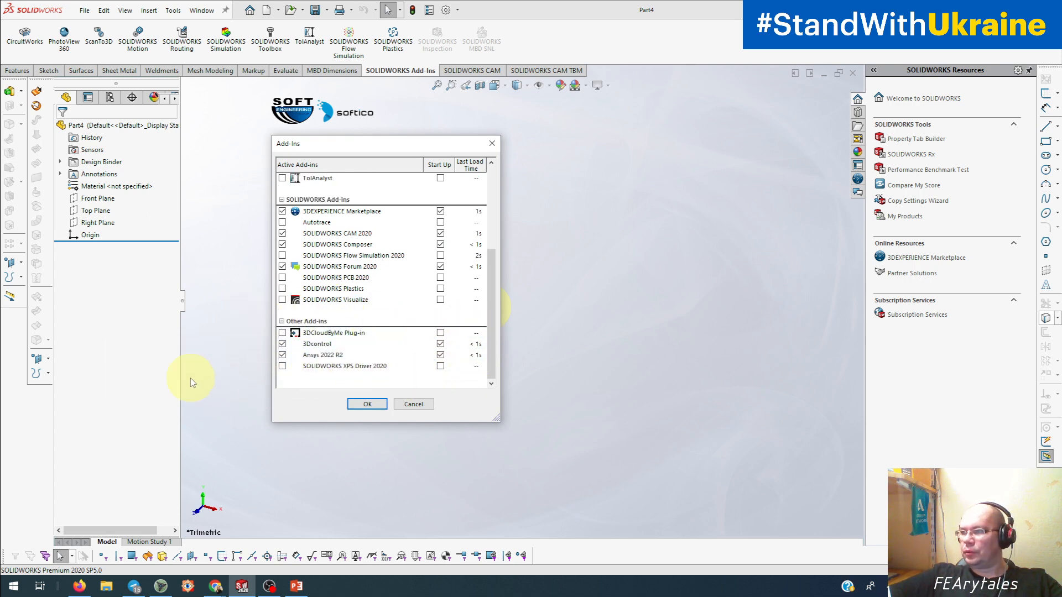
pyautogui.click(414, 404)
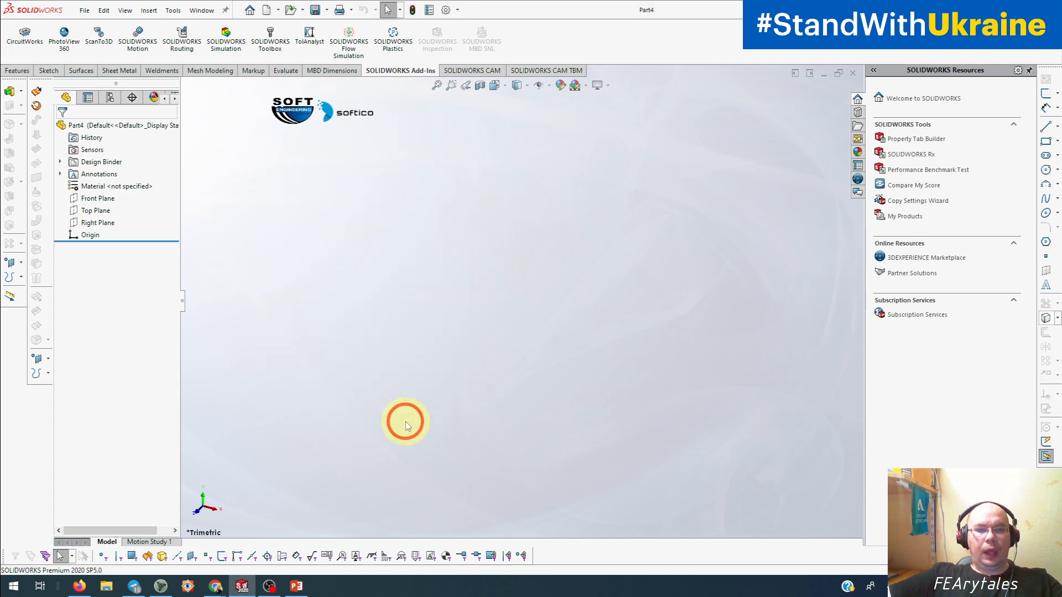
# Step: Sketch two side-by-side corner rectangles below the origin on the Front Plane, the first about 35 by 24 mm
pyautogui.click(99, 199)
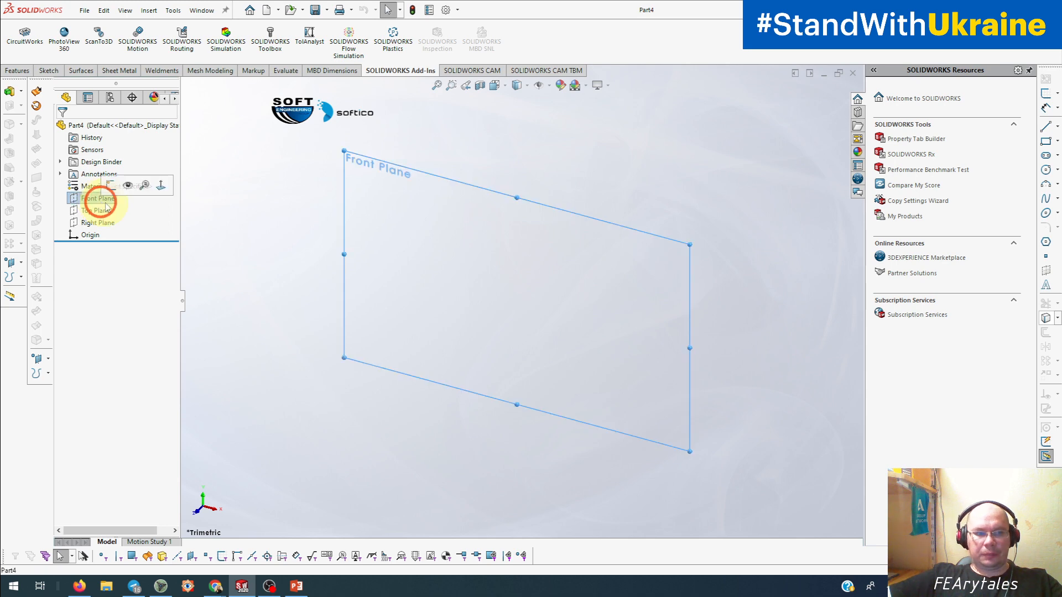
pyautogui.click(1045, 95)
pyautogui.click(1046, 141)
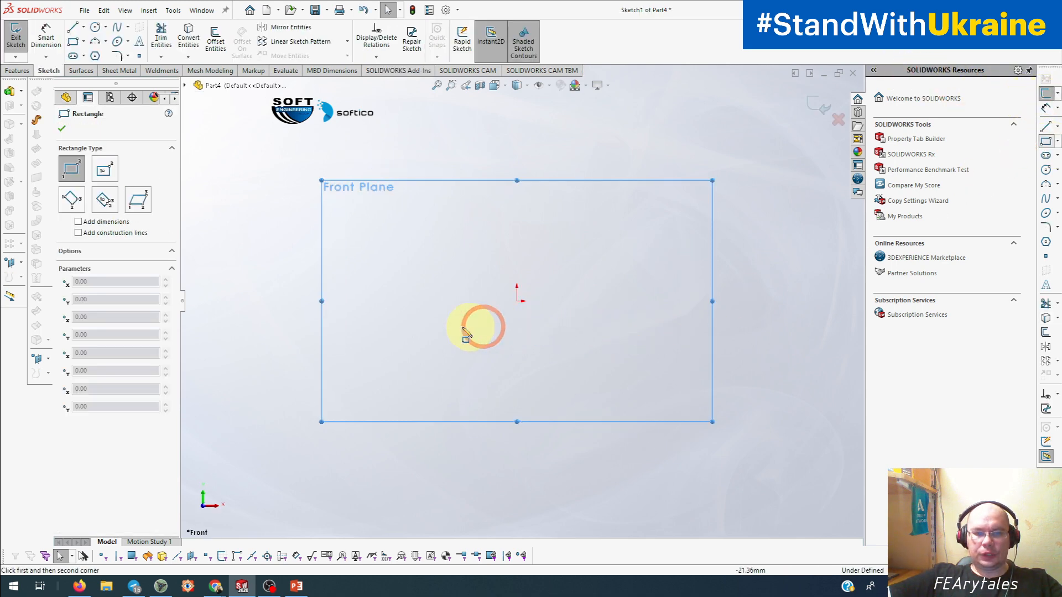
pyautogui.moveTo(386, 326)
pyautogui.mouseDown()
pyautogui.moveTo(435, 374)
pyautogui.moveTo(463, 379)
pyautogui.mouseUp()
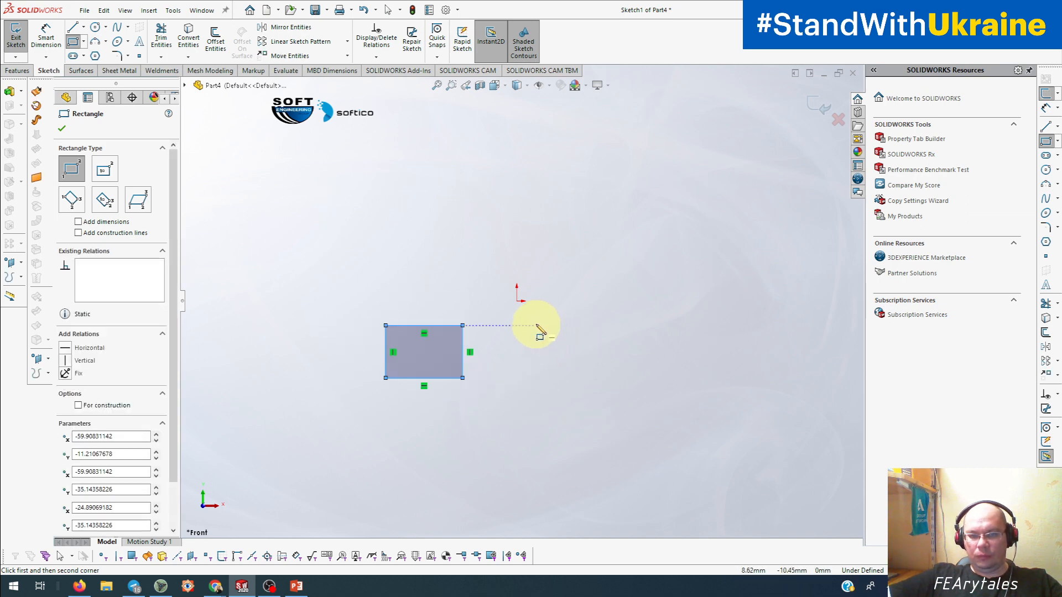
pyautogui.moveTo(536, 325)
pyautogui.mouseDown()
pyautogui.moveTo(628, 372)
pyautogui.moveTo(628, 390)
pyautogui.moveTo(622, 378)
pyautogui.mouseUp()
pyautogui.press('Escape')
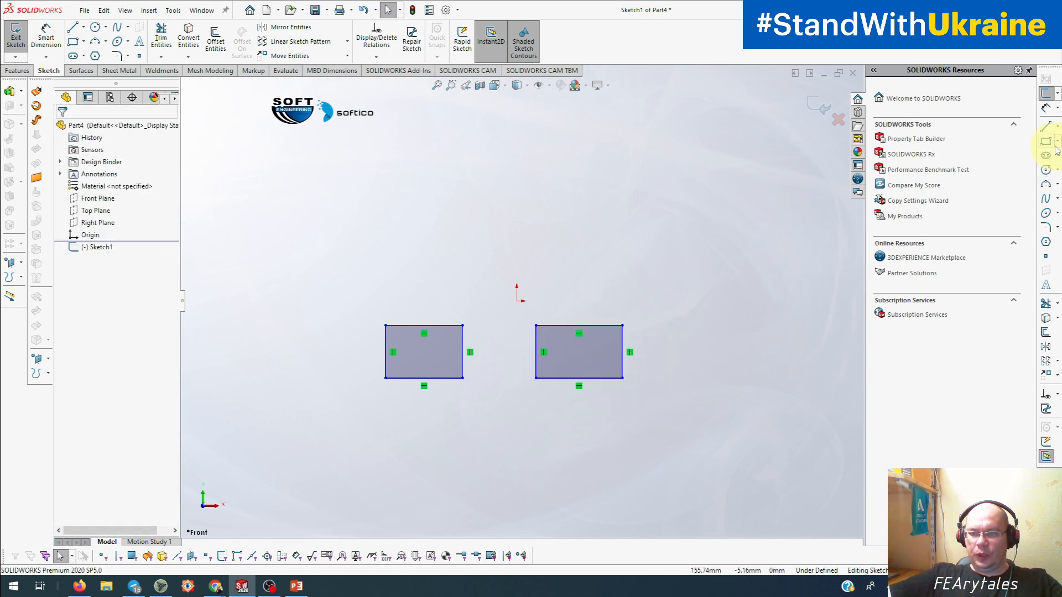
# Step: Draw a horizontal centerline about 84 mm long from the origin, above the right-hand rectangle
pyautogui.click(1057, 127)
pyautogui.click(1030, 139)
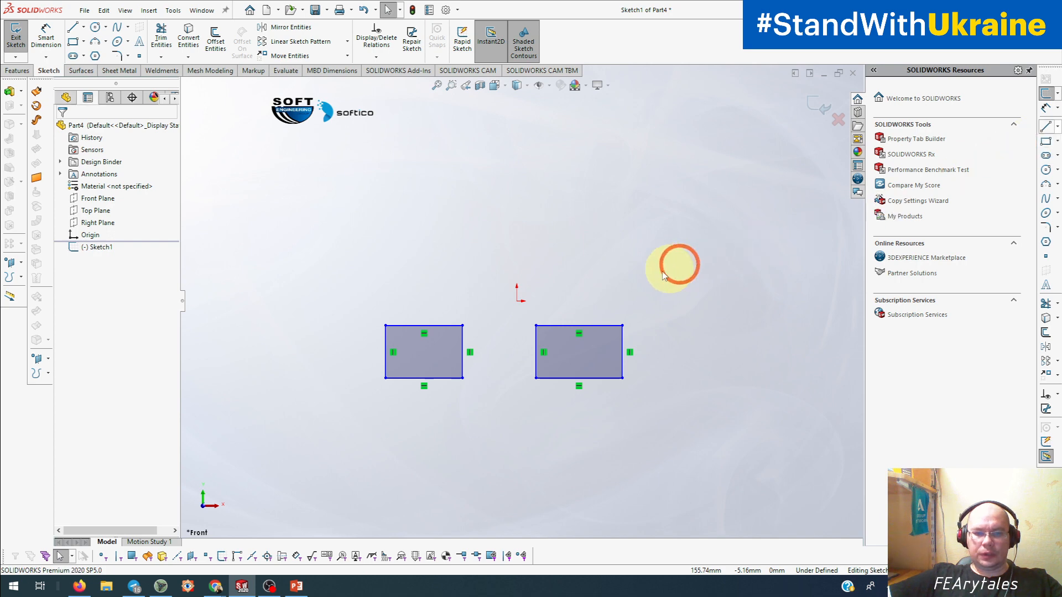
pyautogui.click(517, 300)
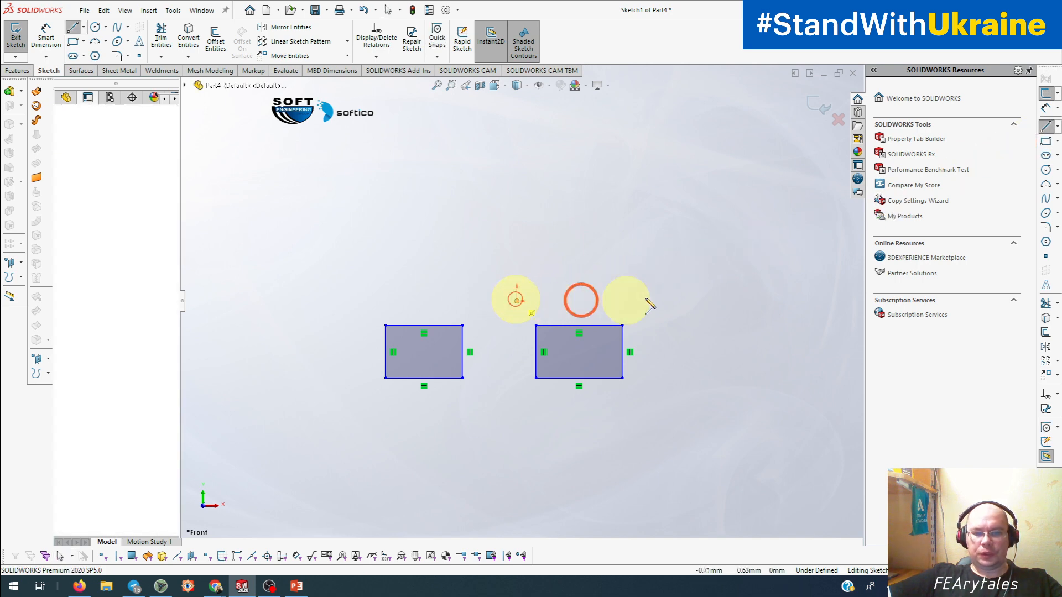
pyautogui.click(698, 300)
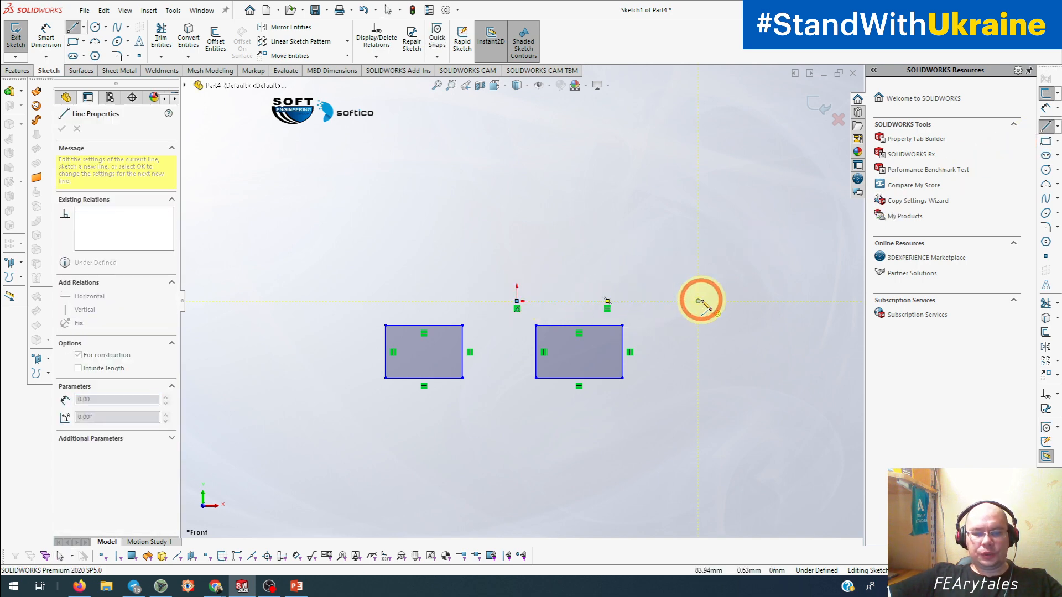
pyautogui.press('Escape')
# Step: Revolve both rectangle profiles about the horizontal centerline with a blind angle of 170 degrees
pyautogui.moveTo(739, 349); pyautogui.dragTo(650, 389, button='middle')
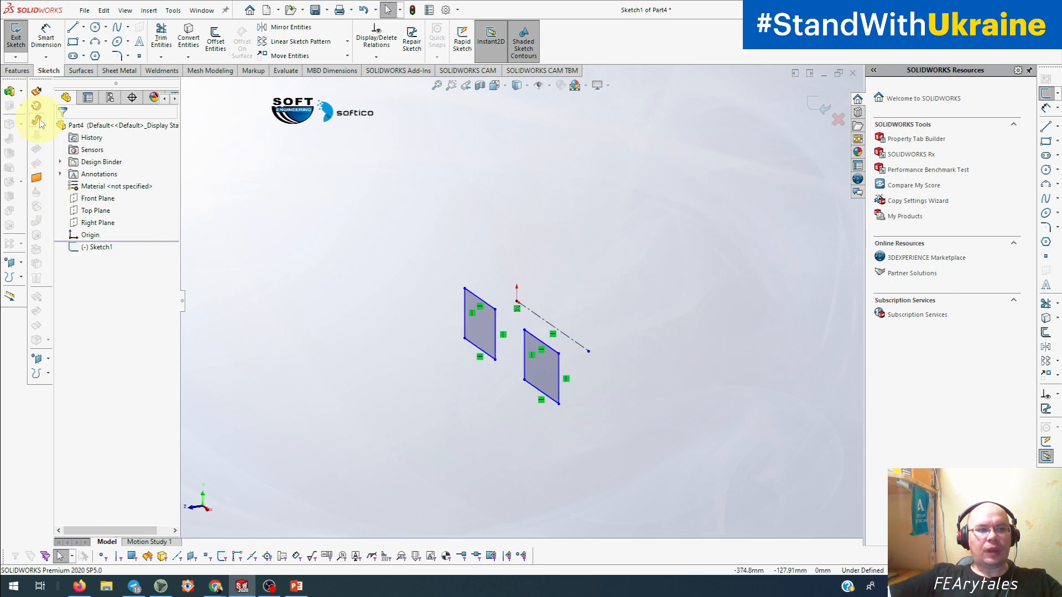
pyautogui.click(18, 71)
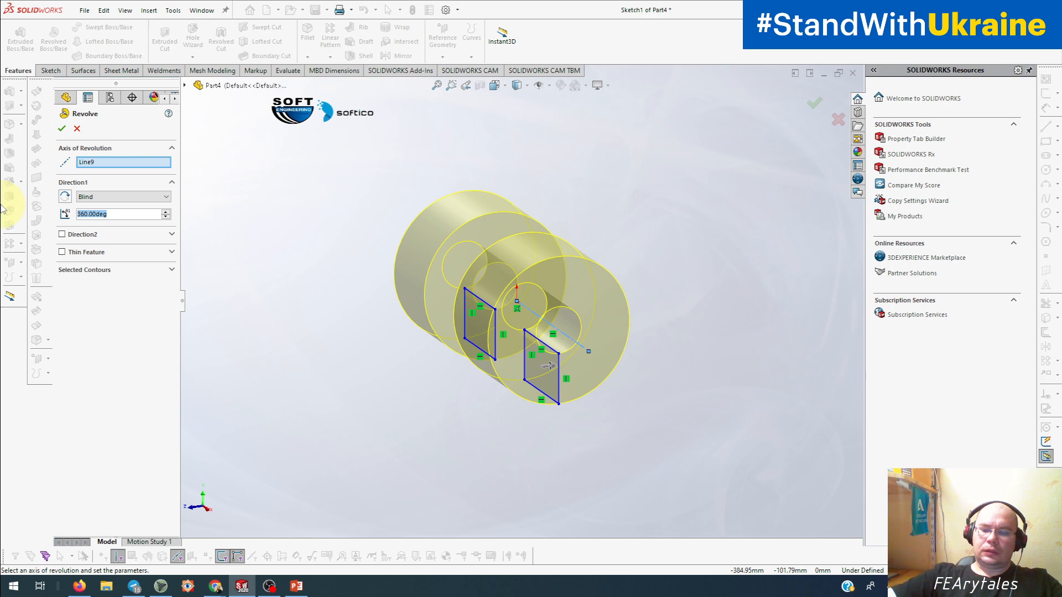
pyautogui.press('End')
pyautogui.press('Home')
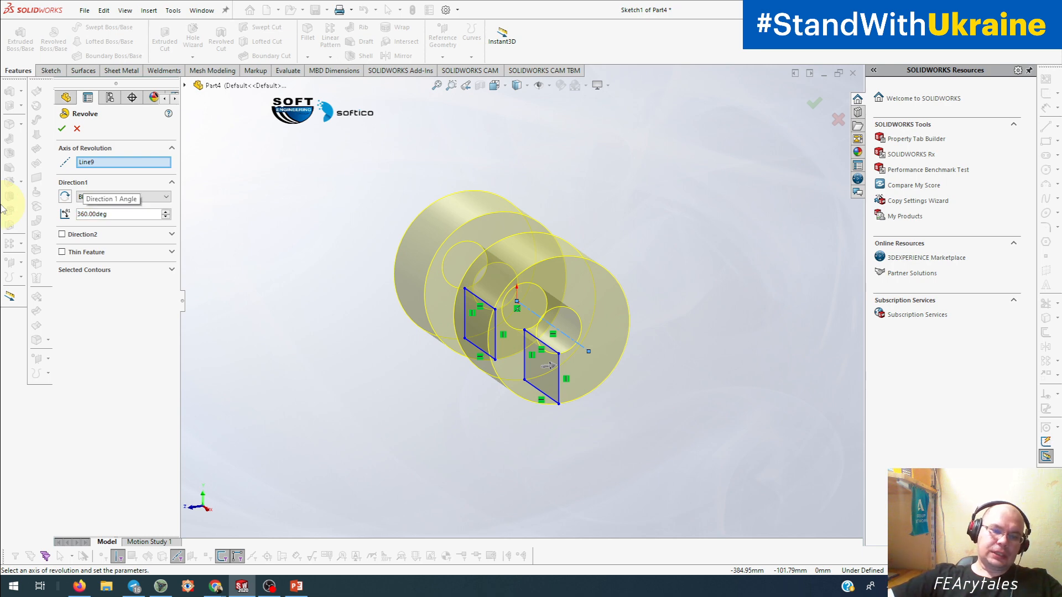
pyautogui.press('Delete')
pyautogui.press('Delete')
pyautogui.press('Delete')
pyautogui.press('Delete')
pyautogui.press('Delete')
pyautogui.press('Delete')
pyautogui.press('Delete')
pyautogui.press('Delete')
pyautogui.press('Delete')
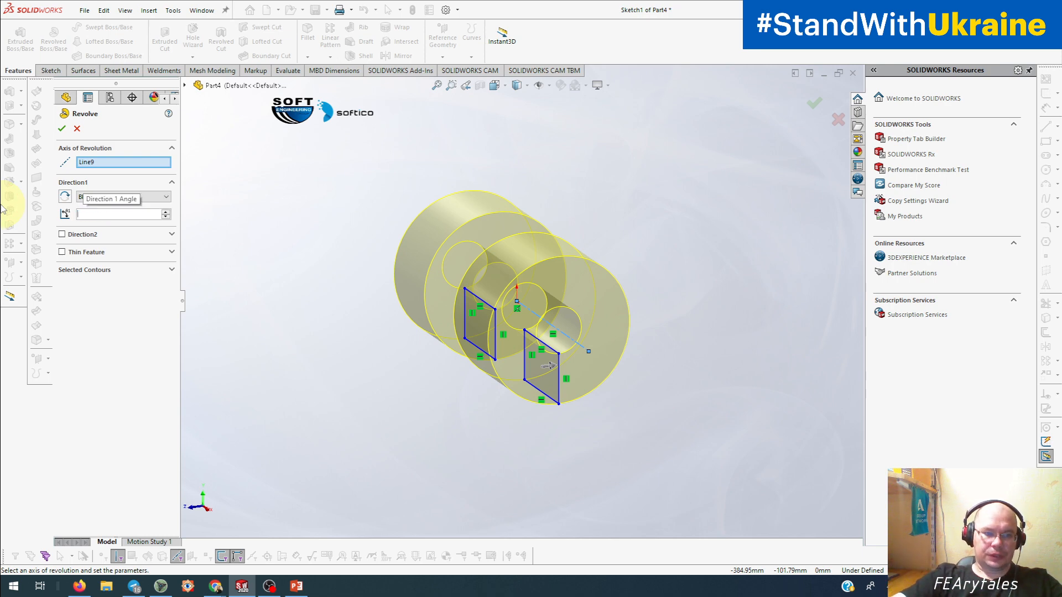
pyautogui.write('170')
pyautogui.press('Return')
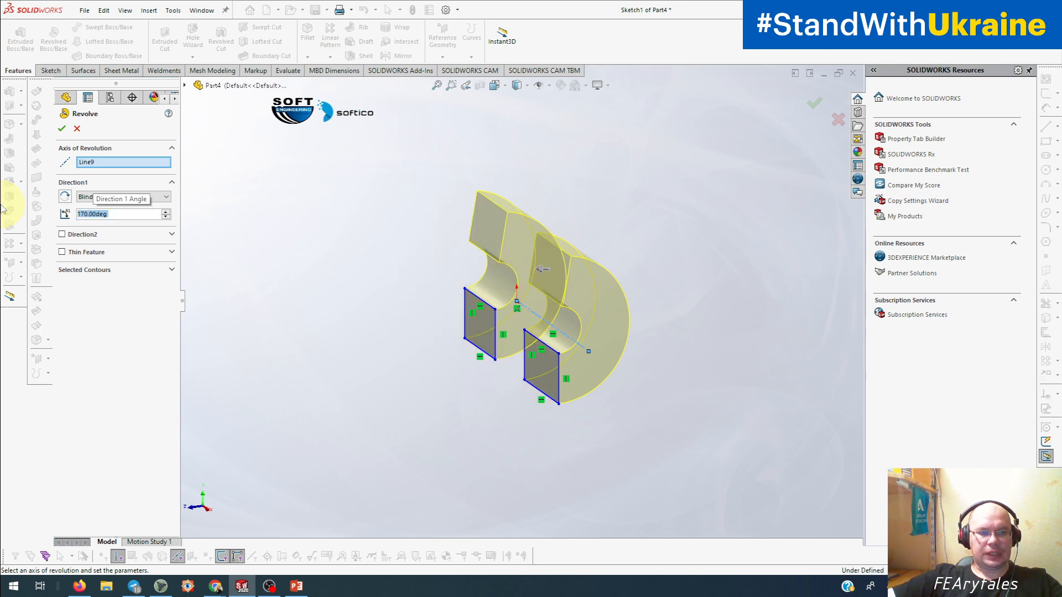
# Step: Set the revolve angle to 150 degrees, accept the feature, and check the two resulting bodies from several sides
pyautogui.moveTo(517, 292)
pyautogui.mouseDown(button='middle')
pyautogui.moveTo(658, 275)
pyautogui.moveTo(545, 204)
pyautogui.moveTo(386, 332)
pyautogui.moveTo(465, 368)
pyautogui.mouseUp(button='middle')
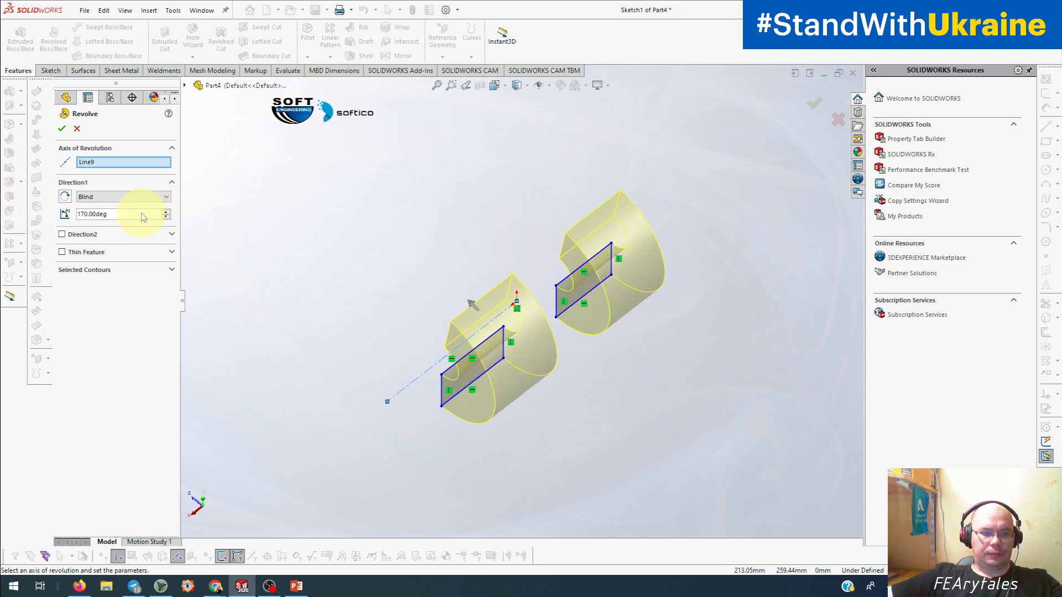
pyautogui.click(104, 215)
pyautogui.write('15')
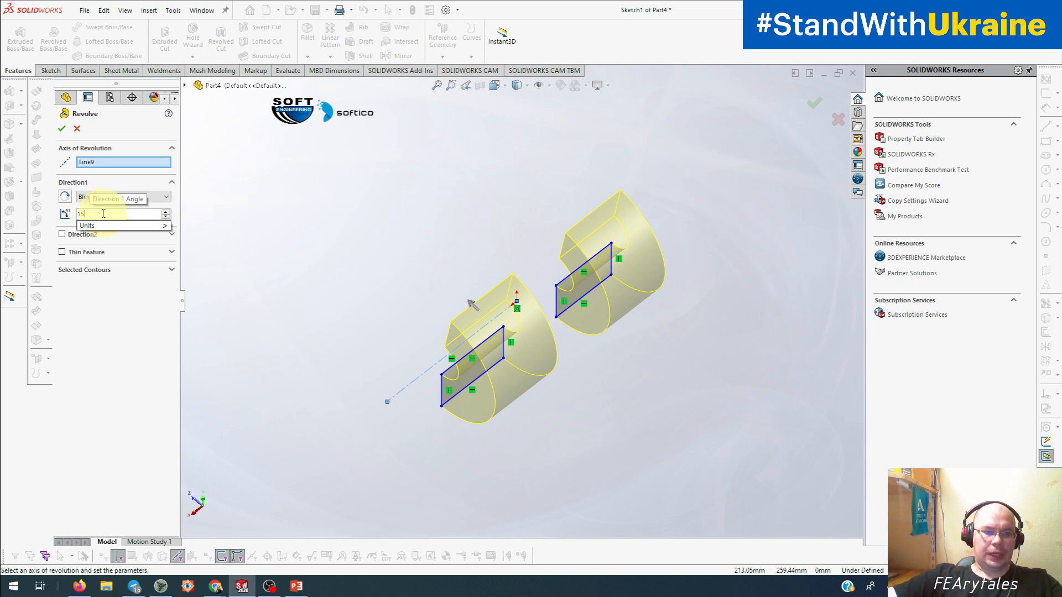
pyautogui.write('0.00deg')
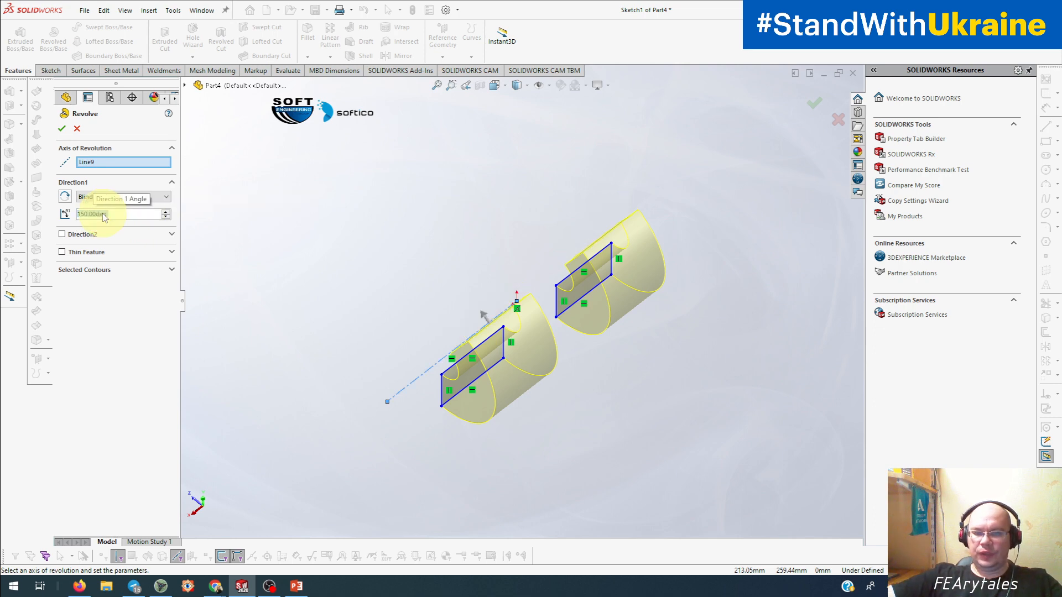
pyautogui.press('Return')
pyautogui.moveTo(622, 326); pyautogui.dragTo(647, 356, button='middle')
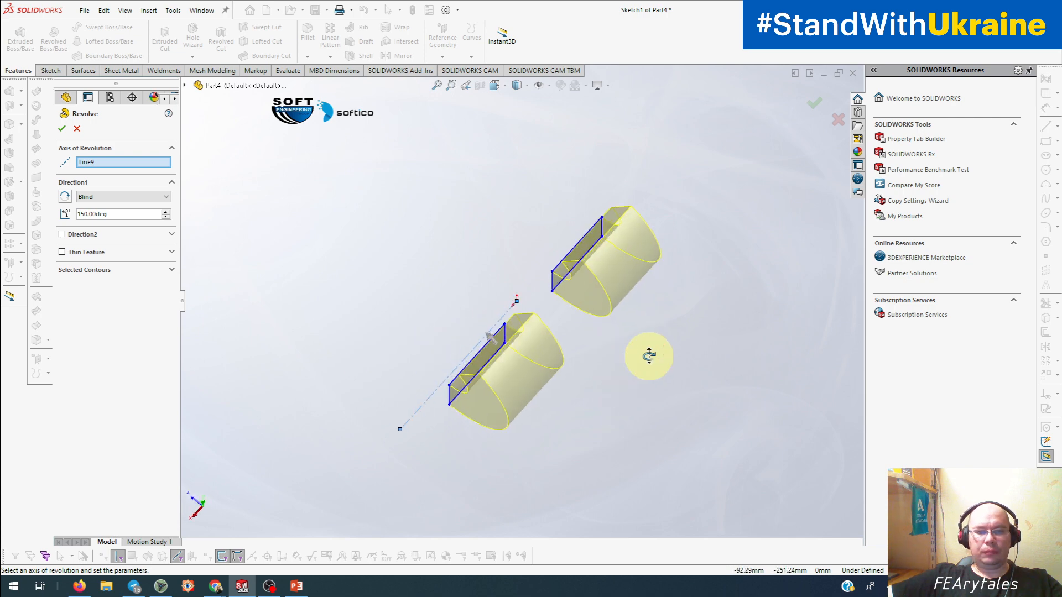
pyautogui.click(62, 129)
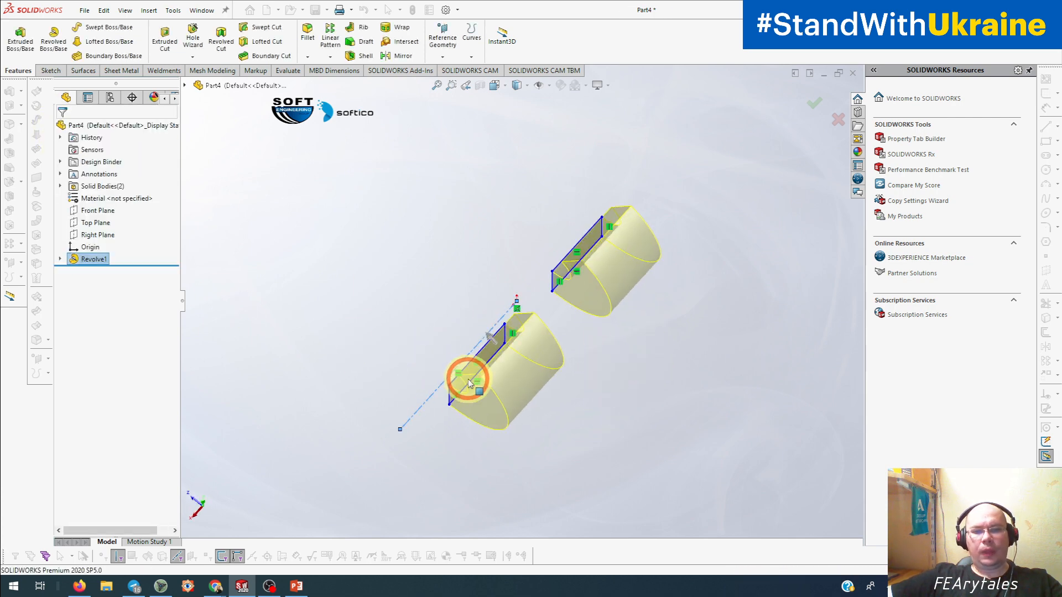
pyautogui.moveTo(466, 379)
pyautogui.mouseDown(button='middle')
pyautogui.moveTo(426, 391)
pyautogui.moveTo(552, 315)
pyautogui.moveTo(604, 193)
pyautogui.mouseUp(button='middle')
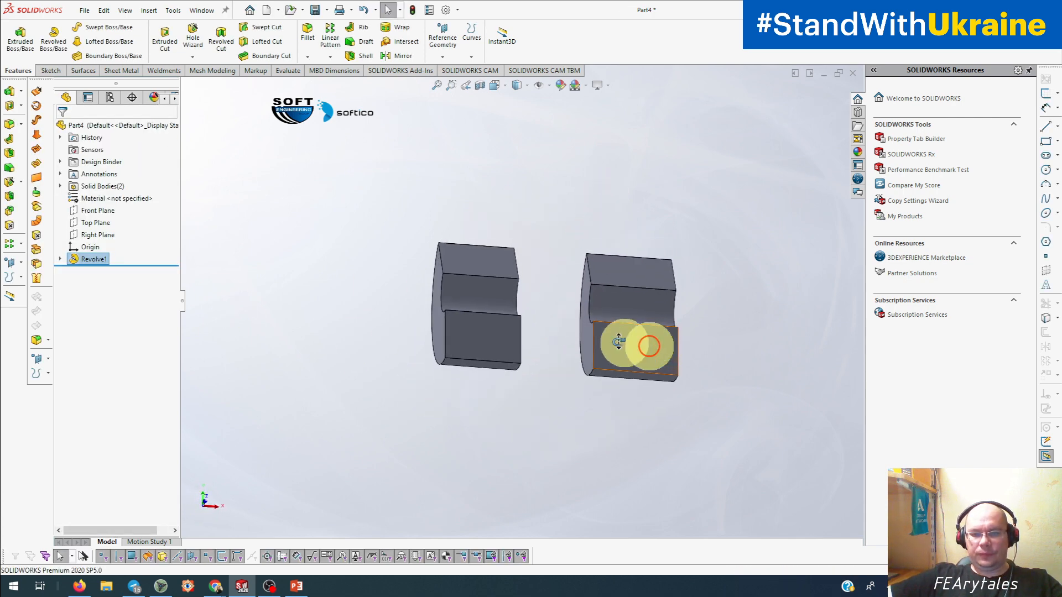
pyautogui.moveTo(628, 344); pyautogui.dragTo(568, 390, button='middle')
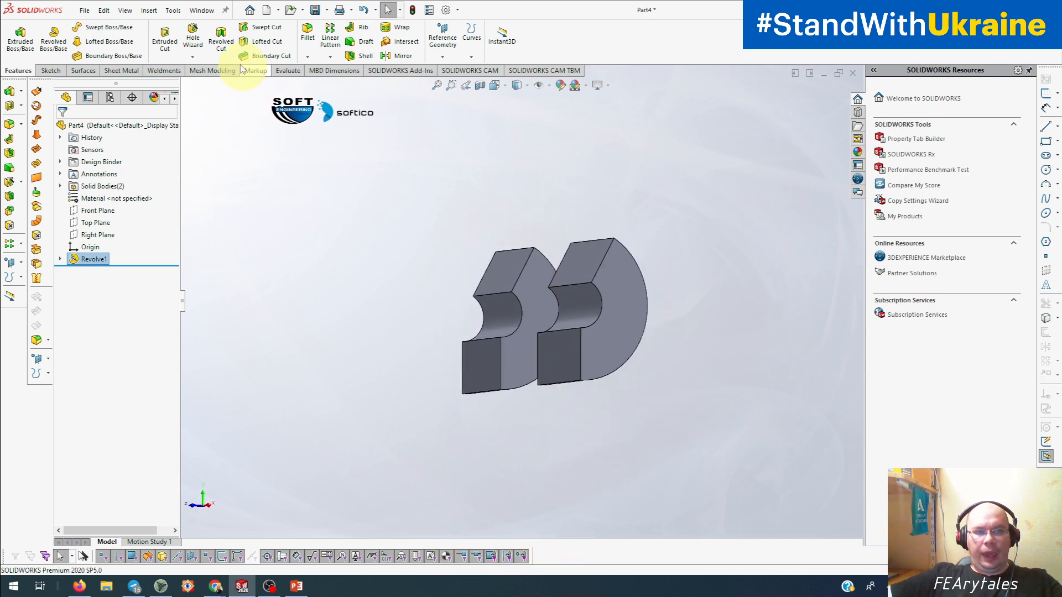
# Step: Try to send the unsaved part to Ansys Workbench through the ANSYS 2022 R2 add-in and inspect the Geometry cell
pyautogui.click(182, 12)
pyautogui.click(203, 81)
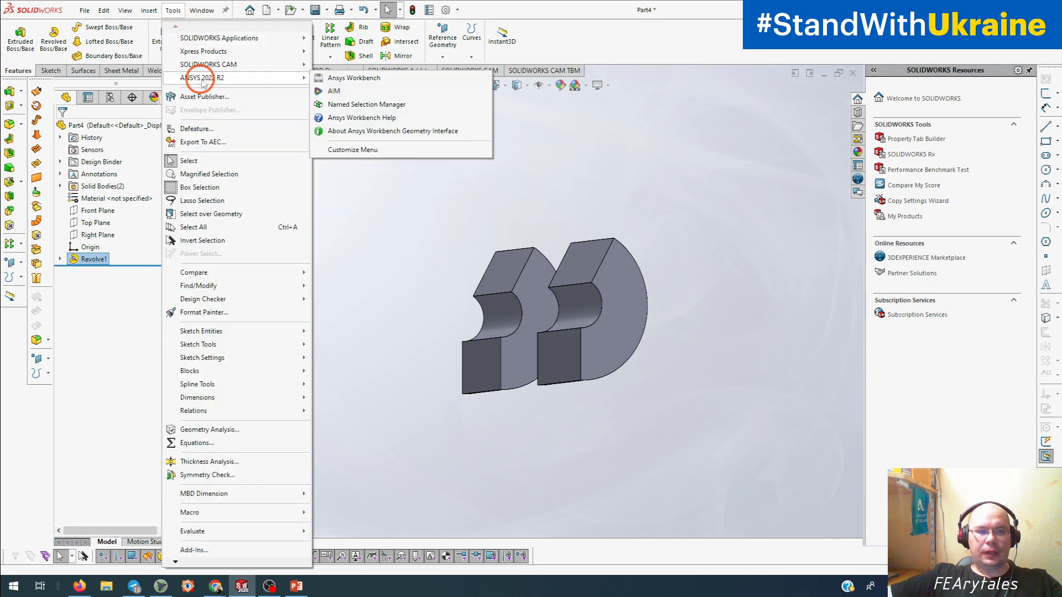
pyautogui.click(346, 82)
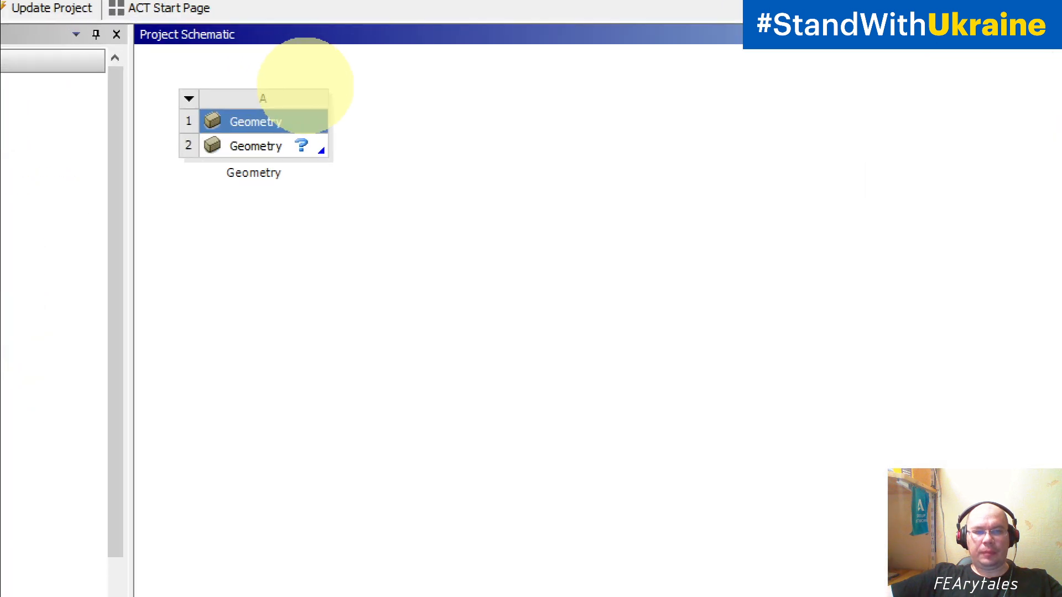
pyautogui.click(306, 77)
pyautogui.moveTo(306, 67)
pyautogui.mouseDown()
pyautogui.moveTo(249, 237)
pyautogui.moveTo(299, 69)
pyautogui.mouseUp()
pyautogui.moveTo(293, 132)
pyautogui.mouseDown()
pyautogui.moveTo(280, 143)
pyautogui.moveTo(303, 174)
pyautogui.moveTo(313, 135)
pyautogui.mouseUp()
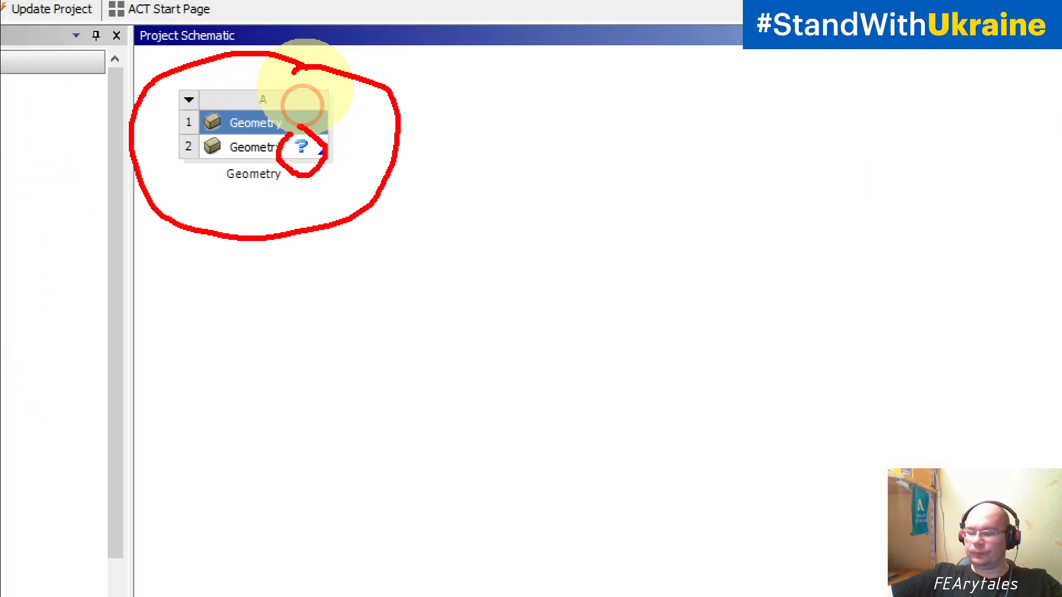
pyautogui.press('Escape')
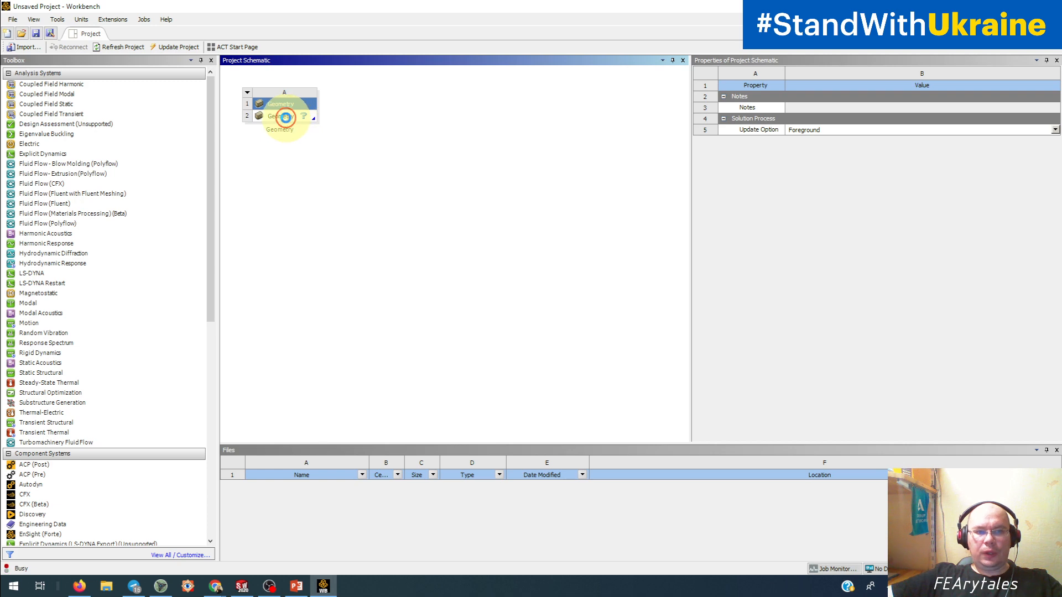
pyautogui.click(285, 117)
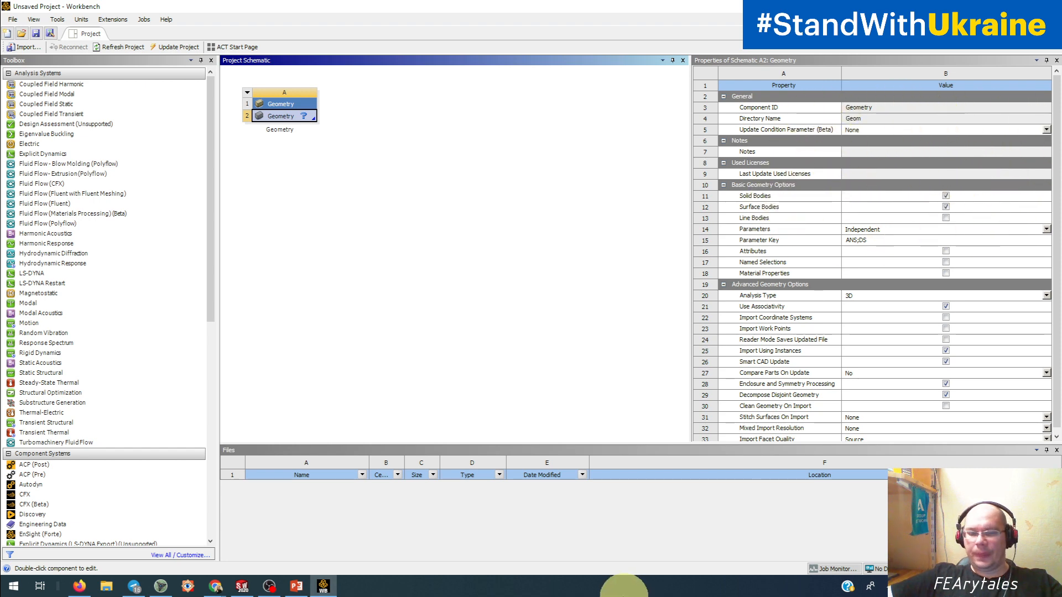
# Step: Switch to SOLIDWORKS and save the part as Part4
pyautogui.click(248, 587)
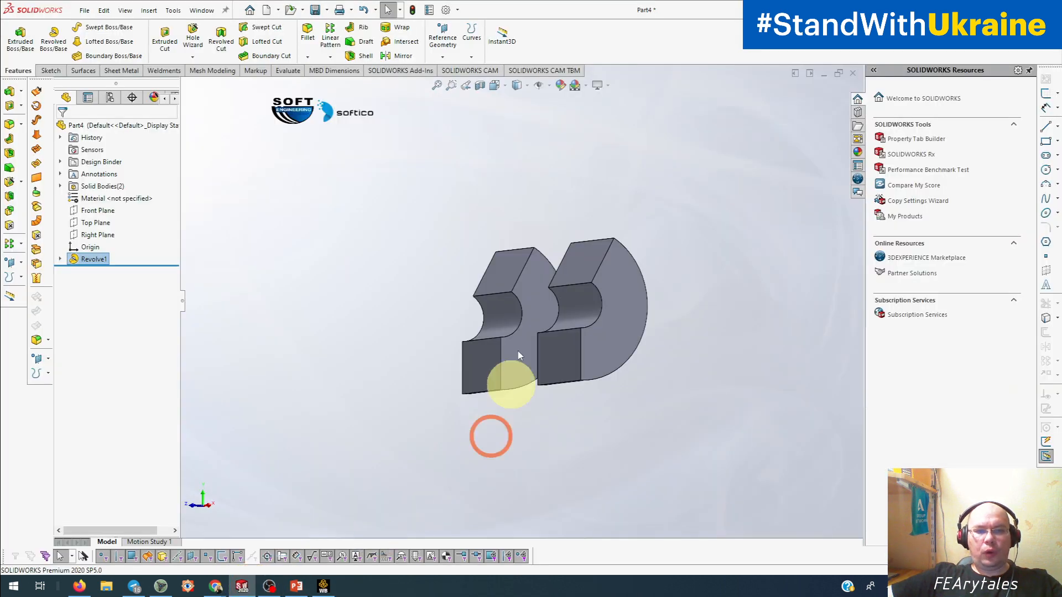
pyautogui.hotkey('ctrl', 's')
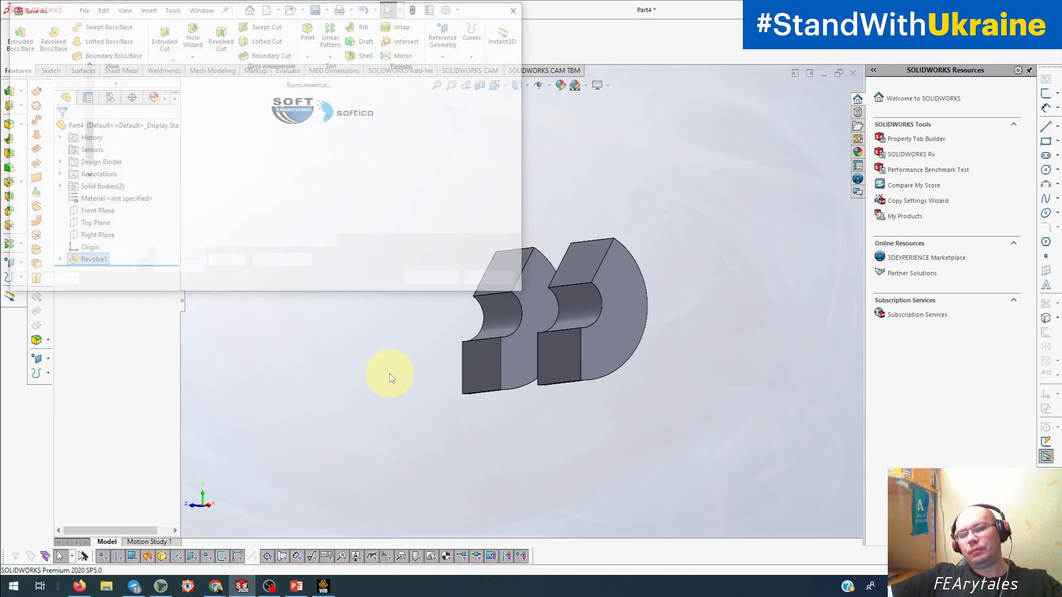
pyautogui.press('Return')
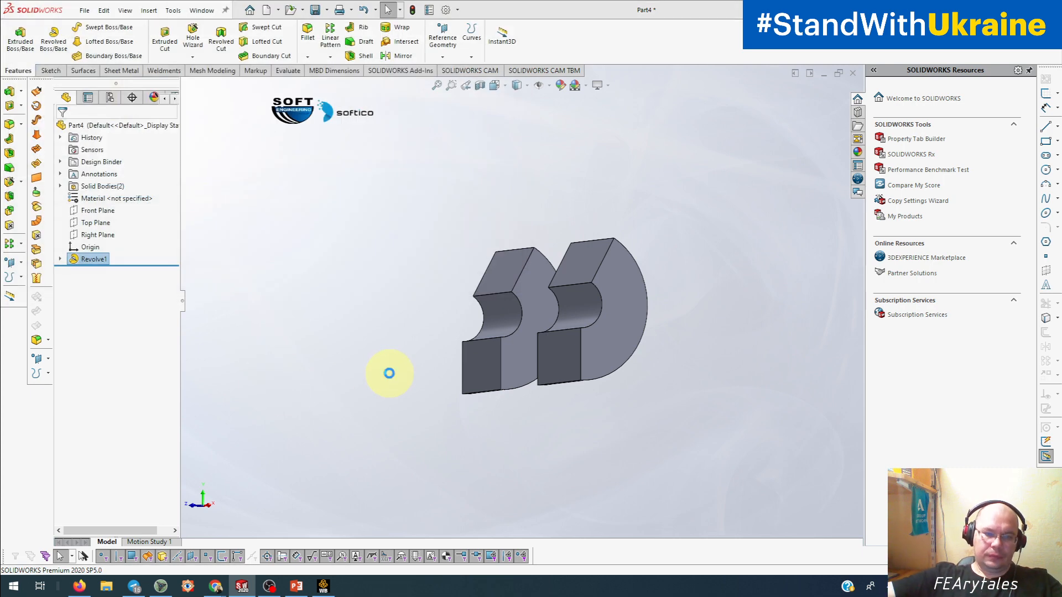
# Step: Switch to Ansys Workbench, try to update the Geometry cell, and close the project without saving it
pyautogui.click(323, 586)
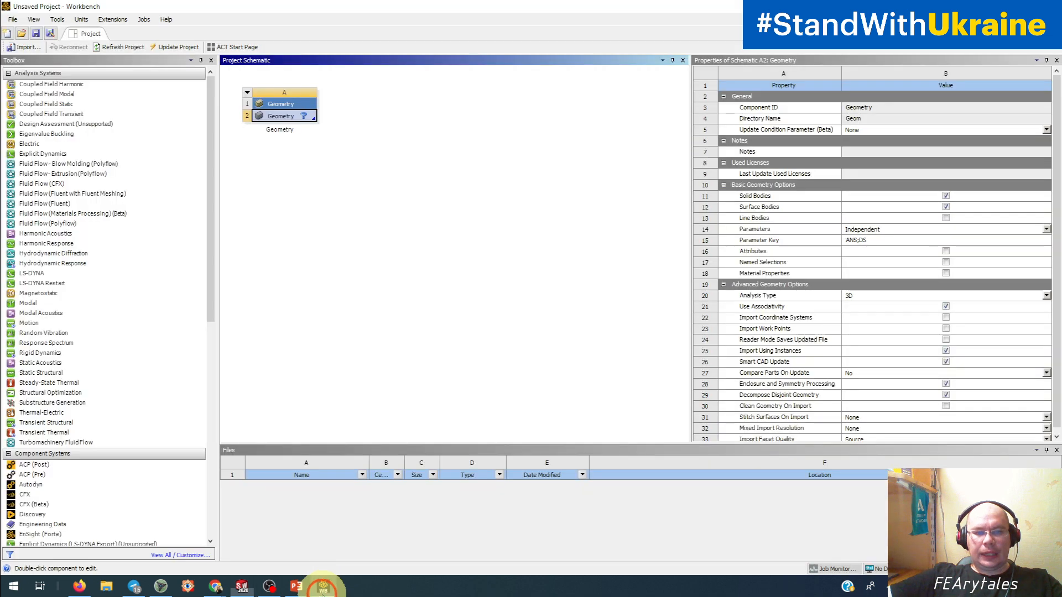
pyautogui.click(285, 121)
pyautogui.rightClick(285, 122)
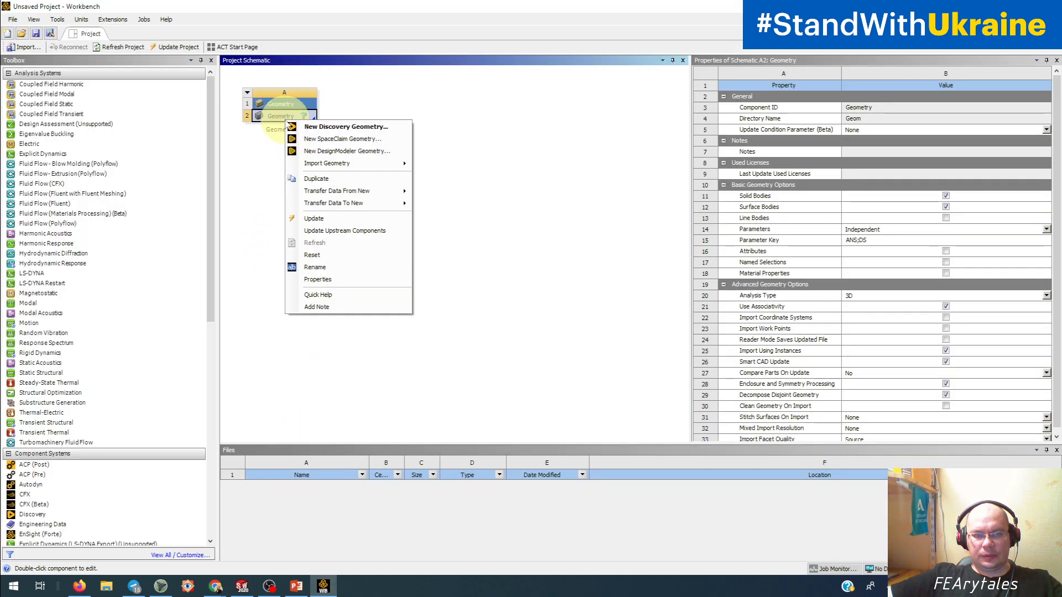
pyautogui.click(315, 218)
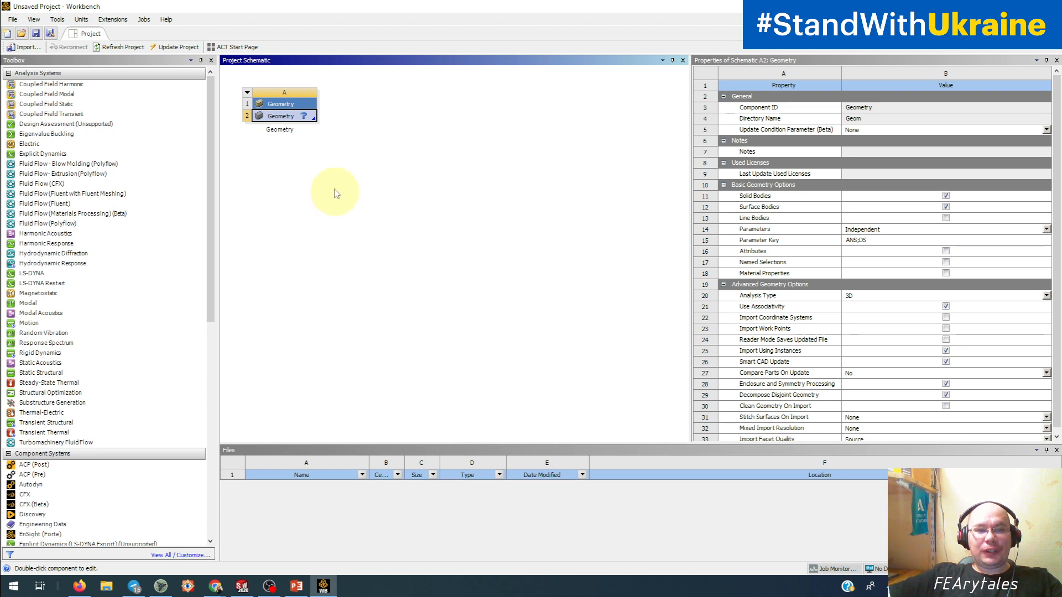
pyautogui.rightClick(285, 119)
pyautogui.click(321, 229)
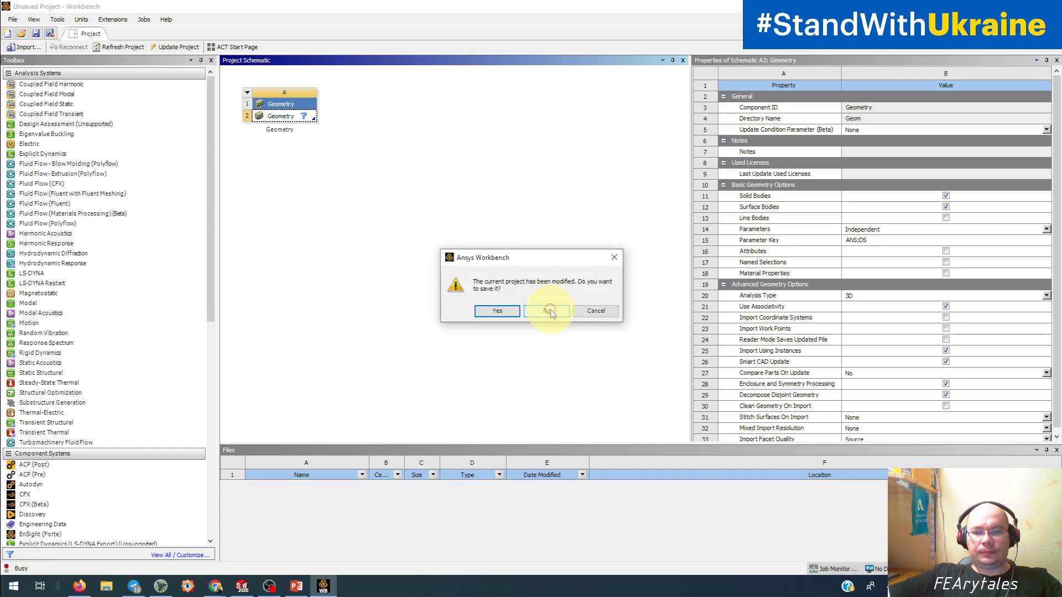
pyautogui.click(536, 321)
pyautogui.click(362, 216)
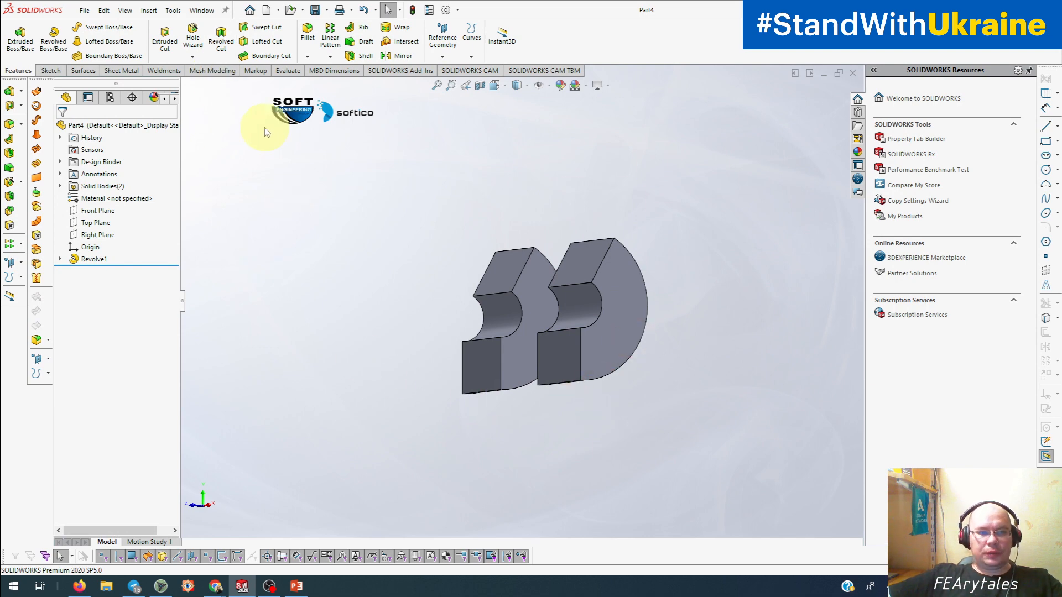
# Step: Send the saved part from SOLIDWORKS to Ansys Workbench and examine the Geometry cell's CAD plug-in and source file properties
pyautogui.click(173, 10)
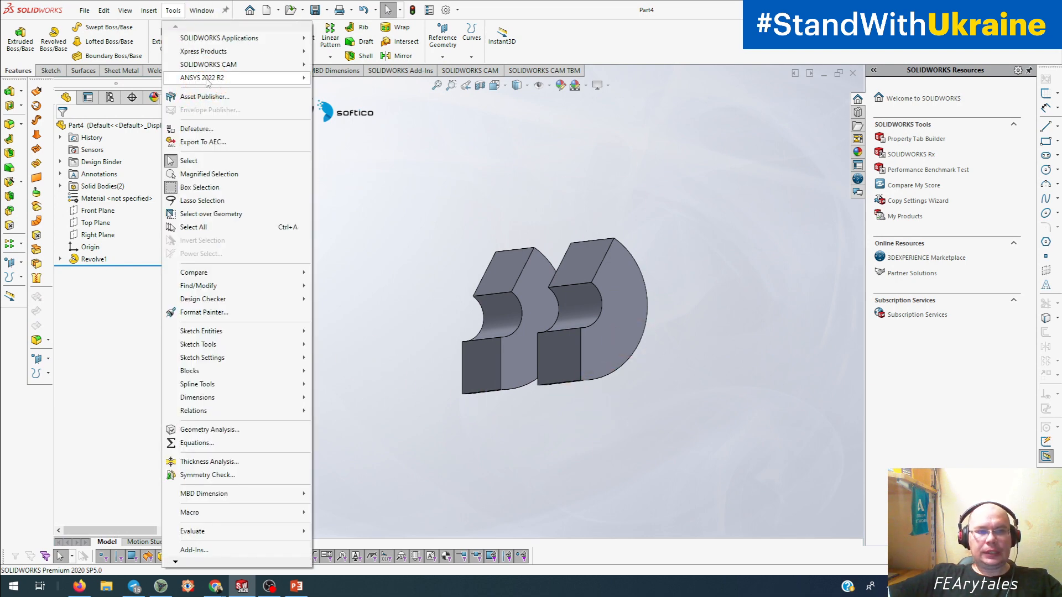
pyautogui.click(320, 71)
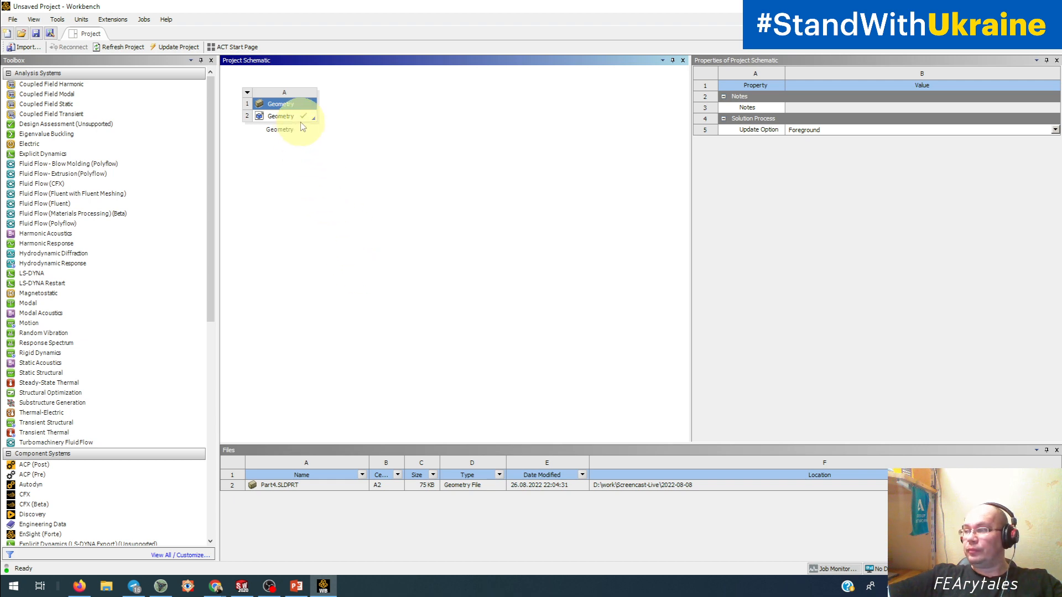
pyautogui.click(280, 115)
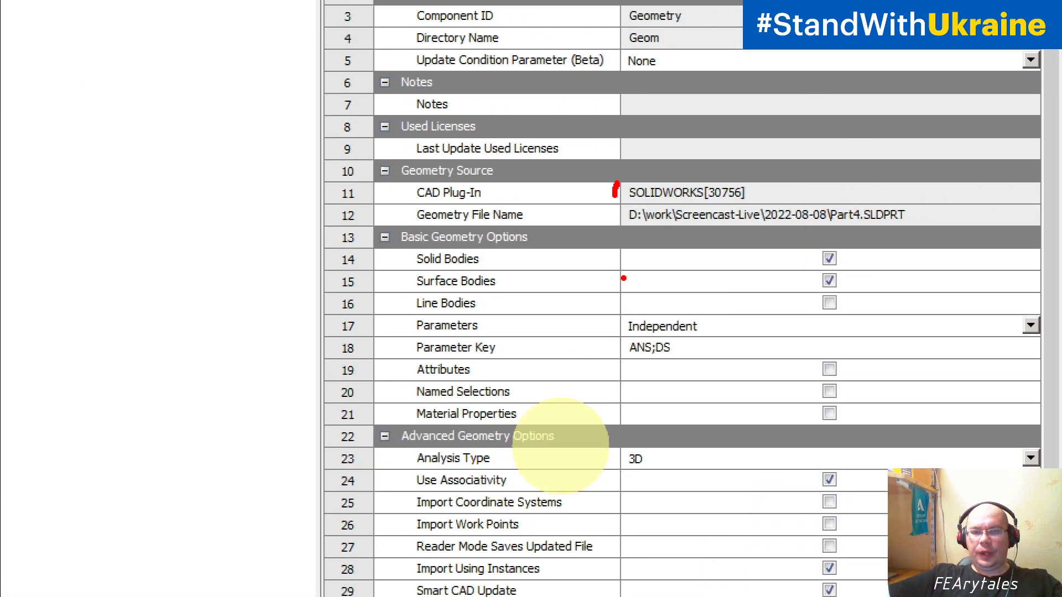
pyautogui.moveTo(617, 235); pyautogui.dragTo(858, 233)
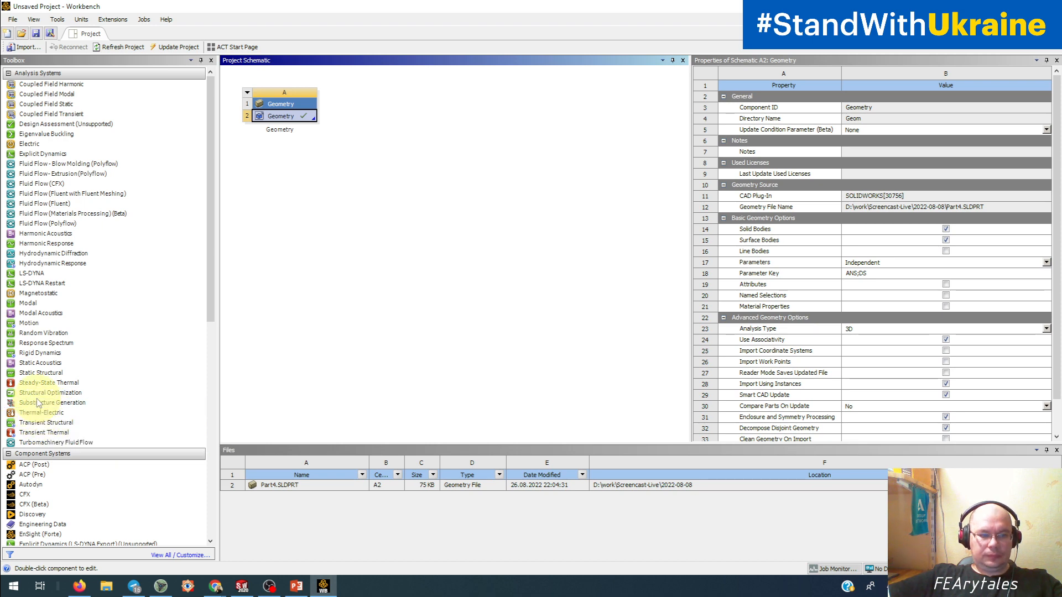
# Step: Add a Static Structural analysis linked to the imported Geometry cell and open it in Ansys Mechanical
pyautogui.moveTo(32, 373); pyautogui.dragTo(289, 118)
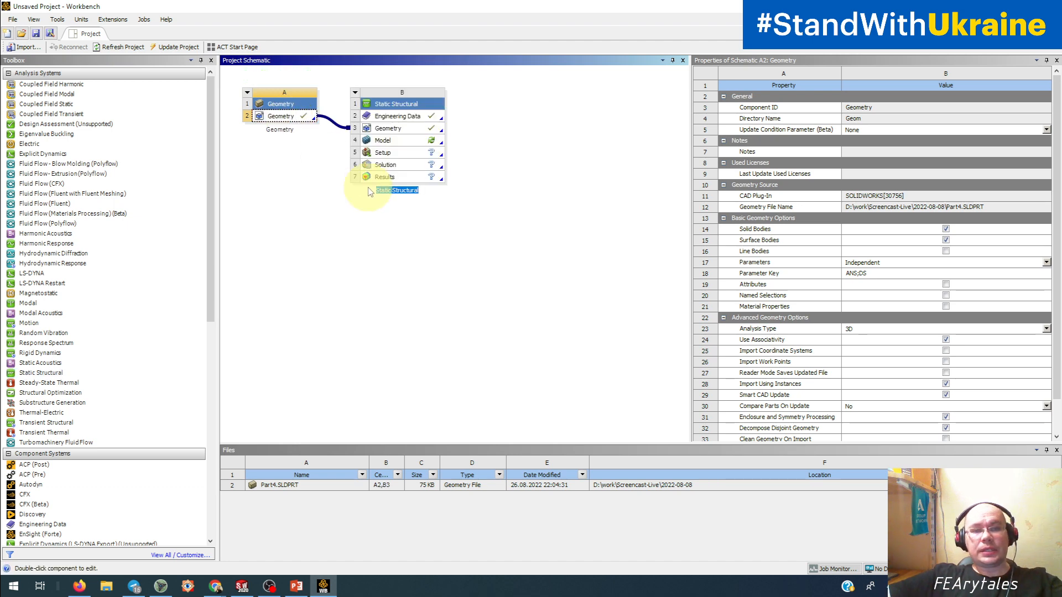
pyautogui.doubleClick(393, 155)
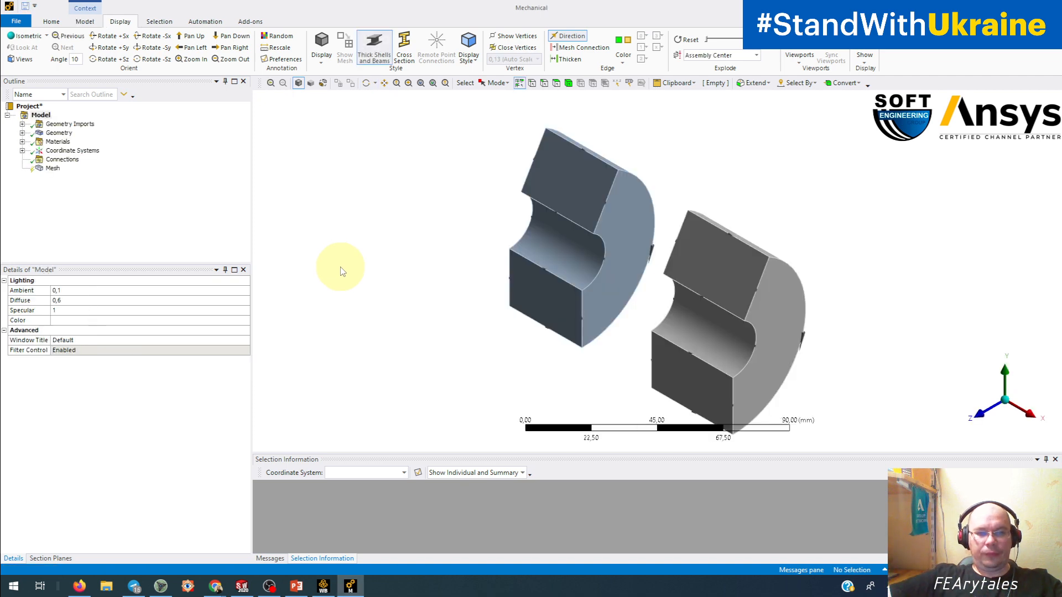
pyautogui.click(520, 327)
pyautogui.click(545, 283)
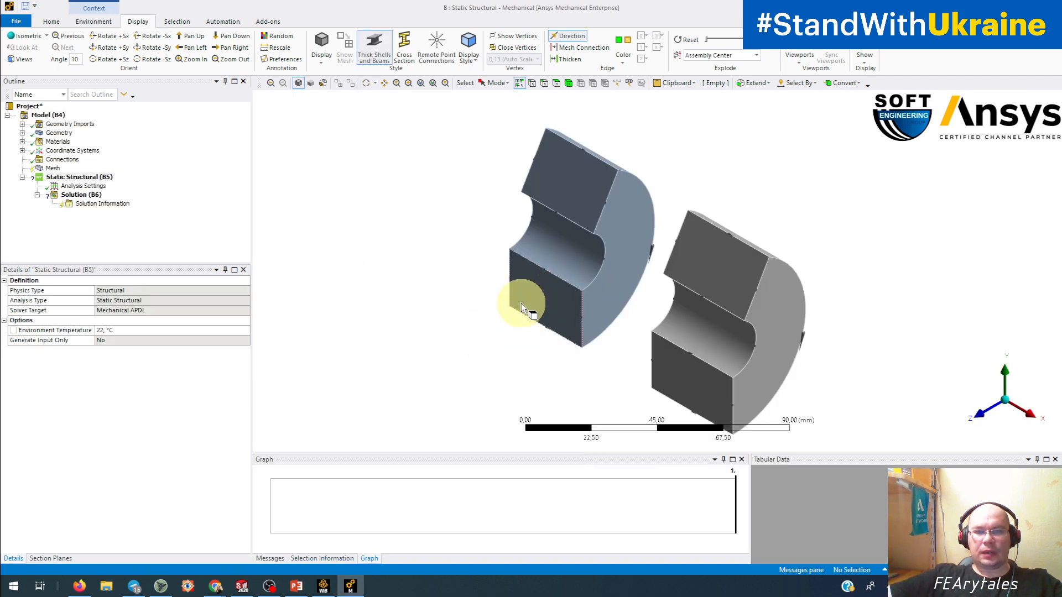
# Step: Turn off the edge direction display and view the two imported bodies from another side
pyautogui.click(567, 35)
pyautogui.click(496, 329)
pyautogui.moveTo(496, 329); pyautogui.dragTo(476, 257, button='middle')
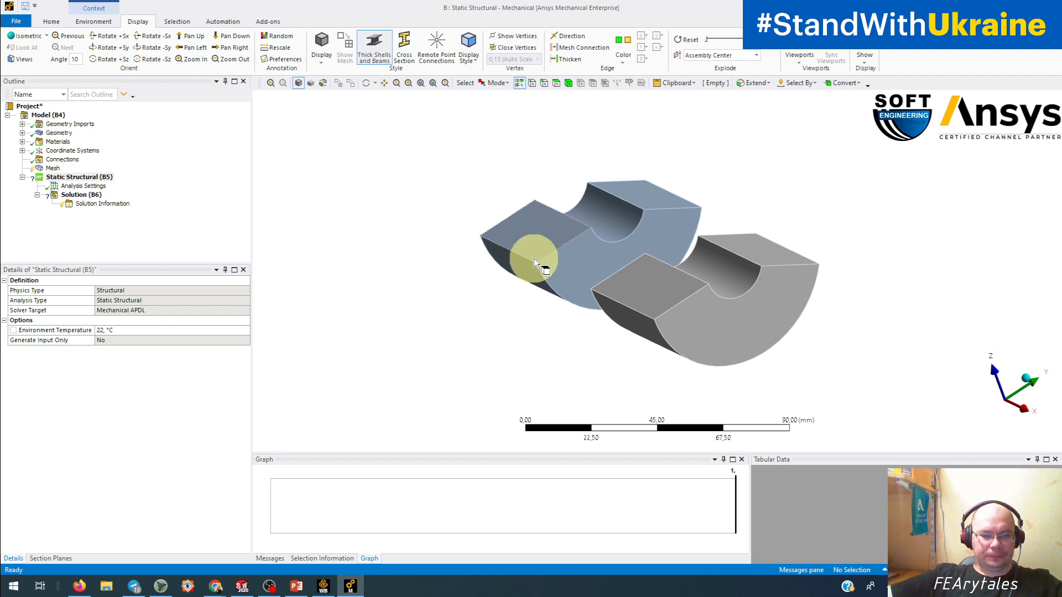
# Step: Switch to SOLIDWORKS and open the Ansys Named Selection Manager for the part
pyautogui.click(242, 587)
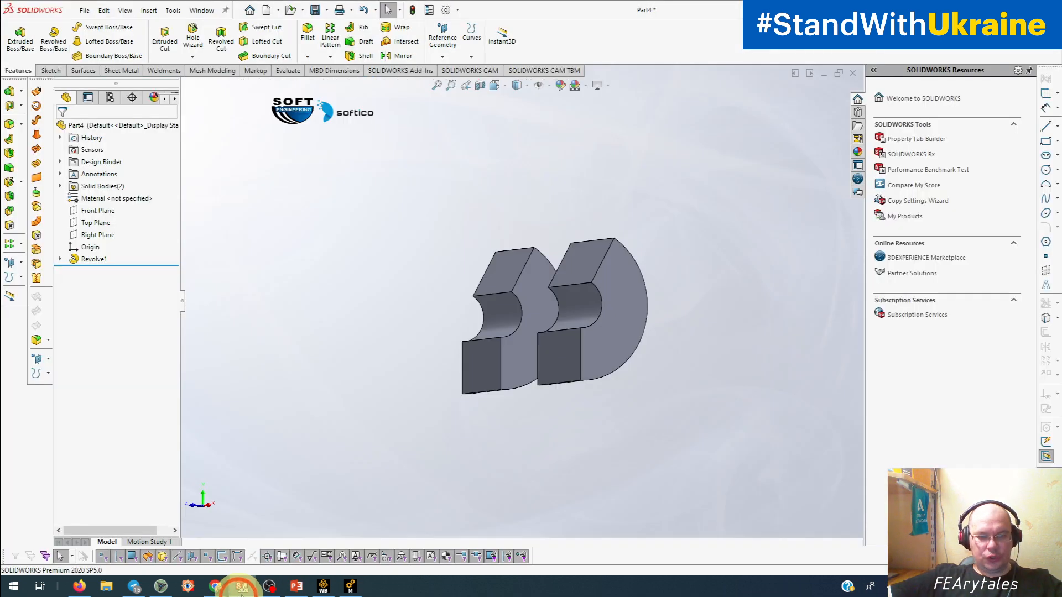
pyautogui.moveTo(339, 360); pyautogui.dragTo(379, 249, button='middle')
pyautogui.click(173, 10)
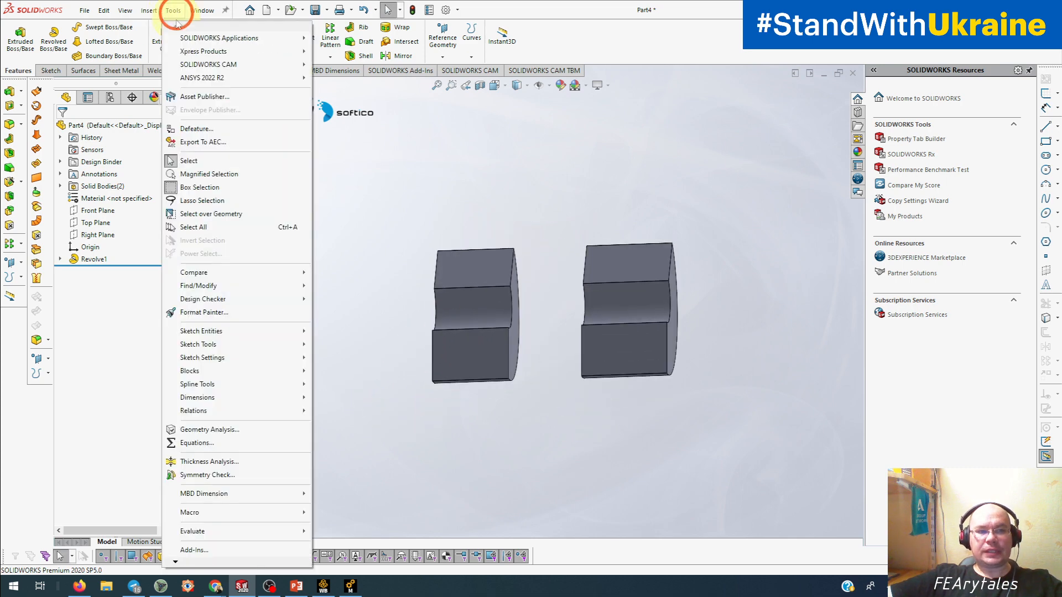
pyautogui.moveTo(202, 78)
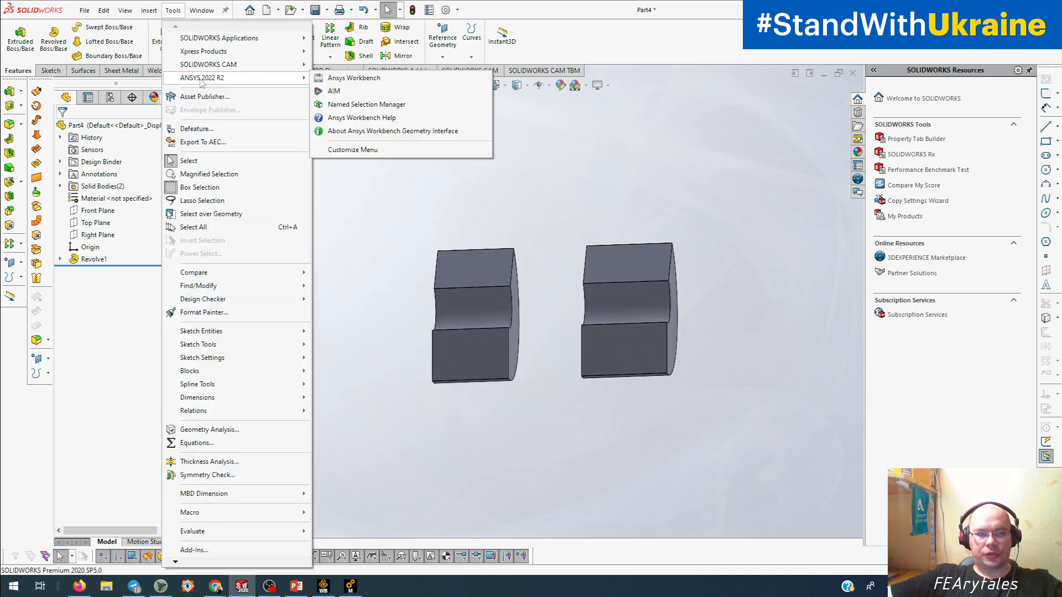
pyautogui.click(346, 107)
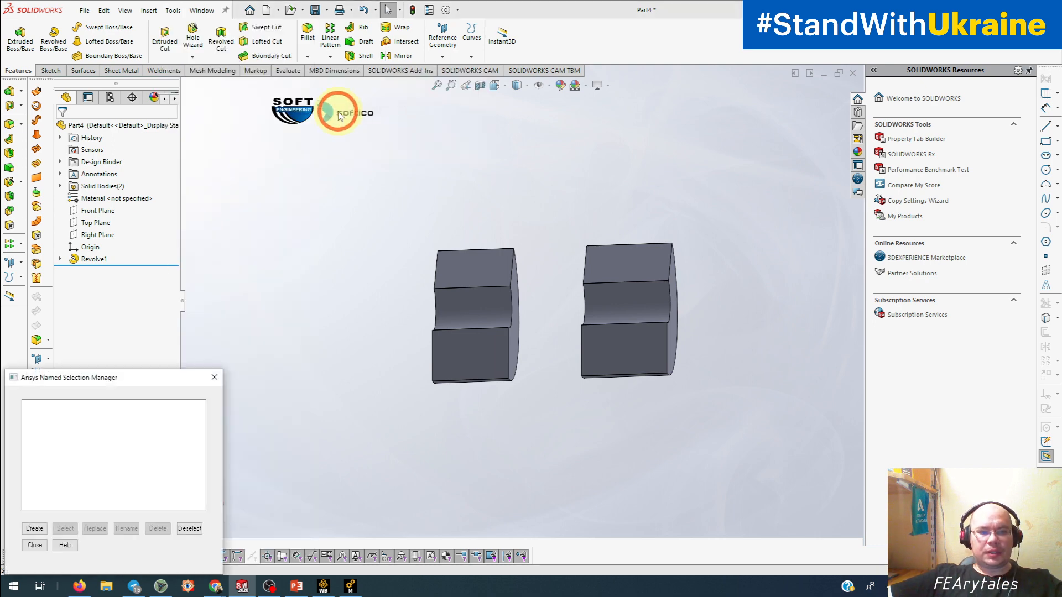
pyautogui.moveTo(106, 379); pyautogui.dragTo(162, 313)
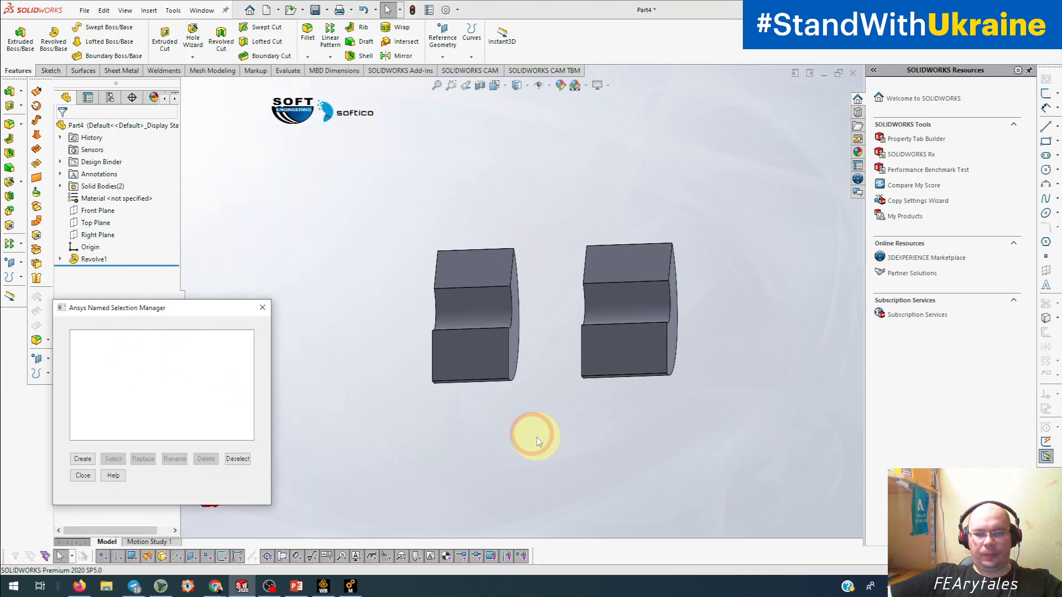
# Step: Create a named selection called NS_fix from the lower flat face of the narrower body
pyautogui.moveTo(531, 434); pyautogui.dragTo(504, 462, button='middle')
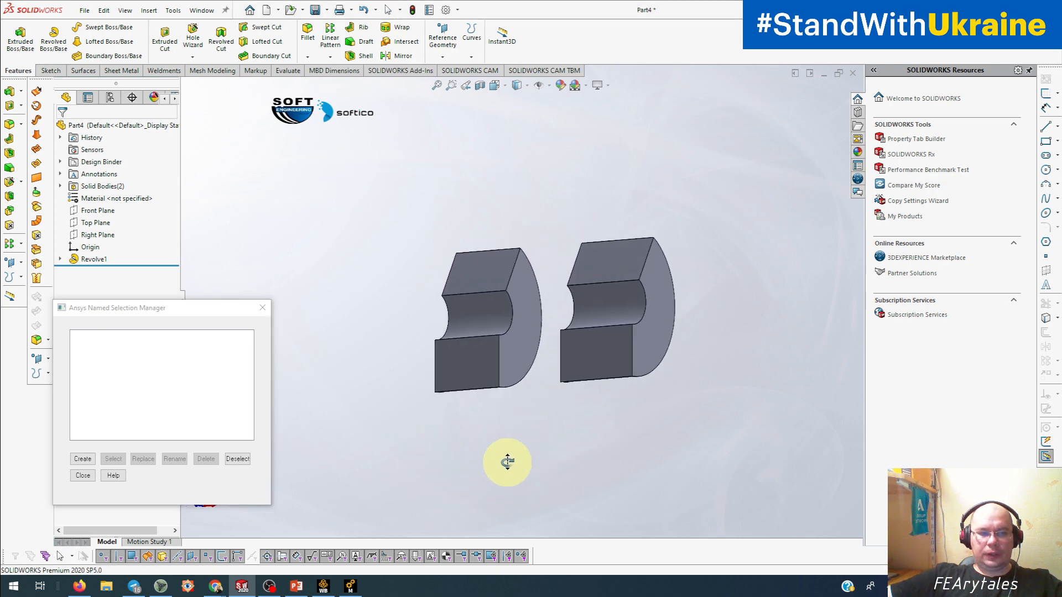
pyautogui.click(467, 363)
pyautogui.moveTo(605, 512); pyautogui.dragTo(628, 360, button='middle')
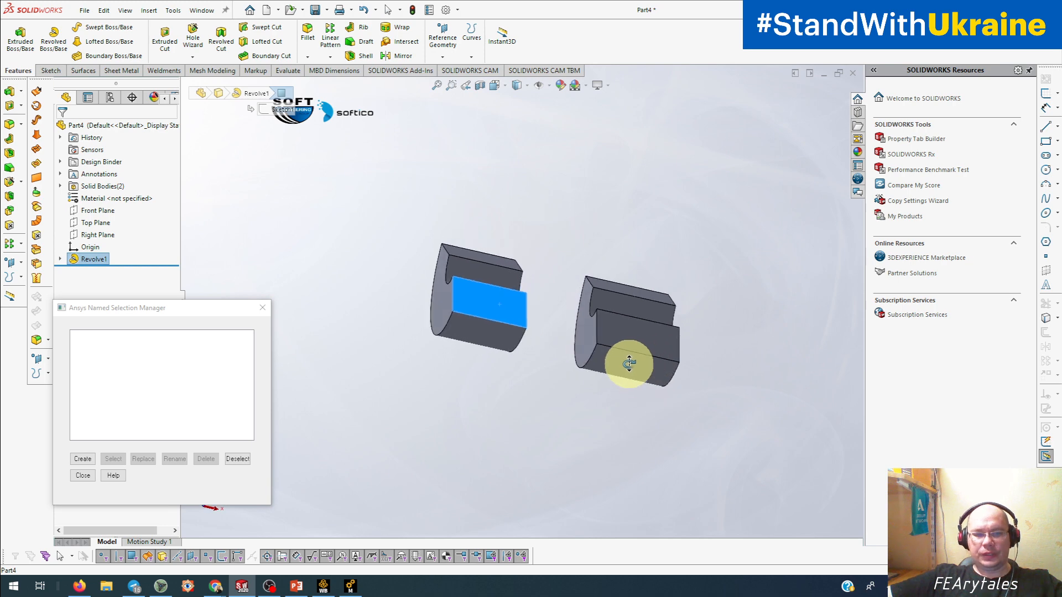
pyautogui.click(83, 459)
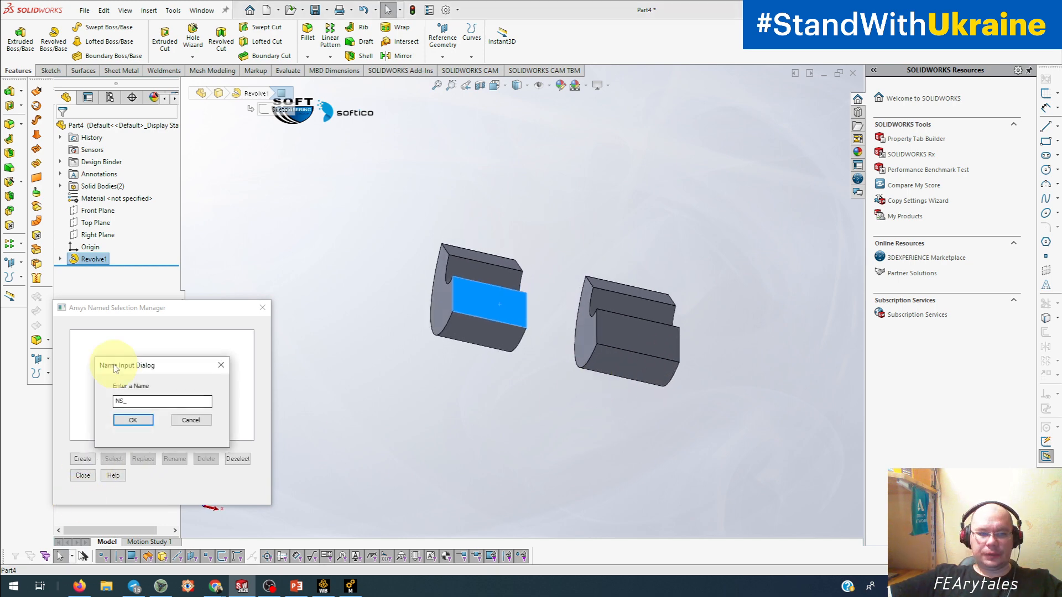
pyautogui.click(153, 405)
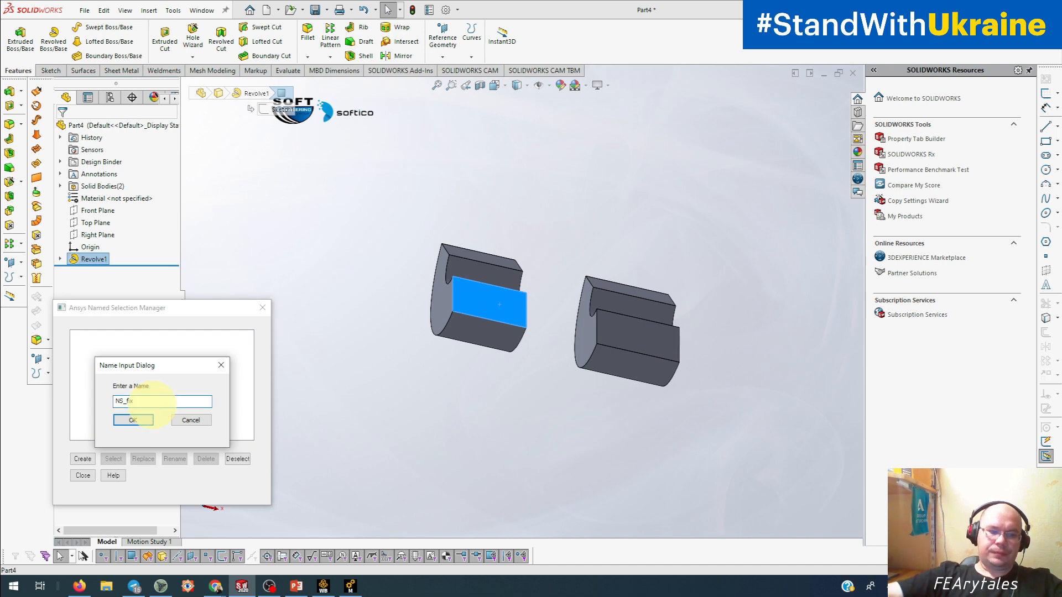
pyautogui.click(144, 422)
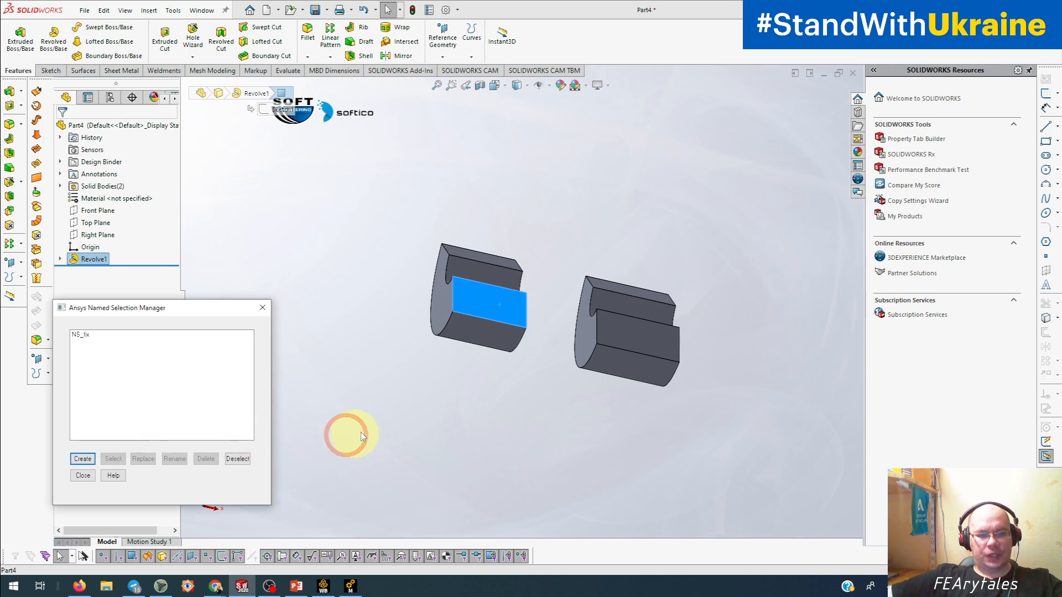
# Step: Create a named selection called NS_force from the same body's upper flat face and close the Named Selection Manager
pyautogui.click(475, 254)
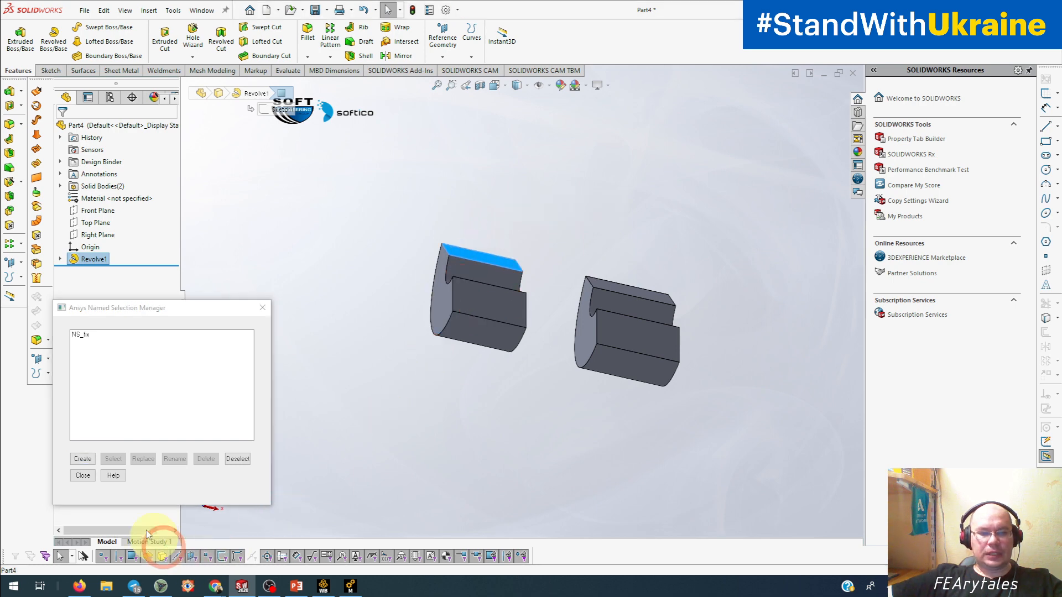
pyautogui.click(83, 458)
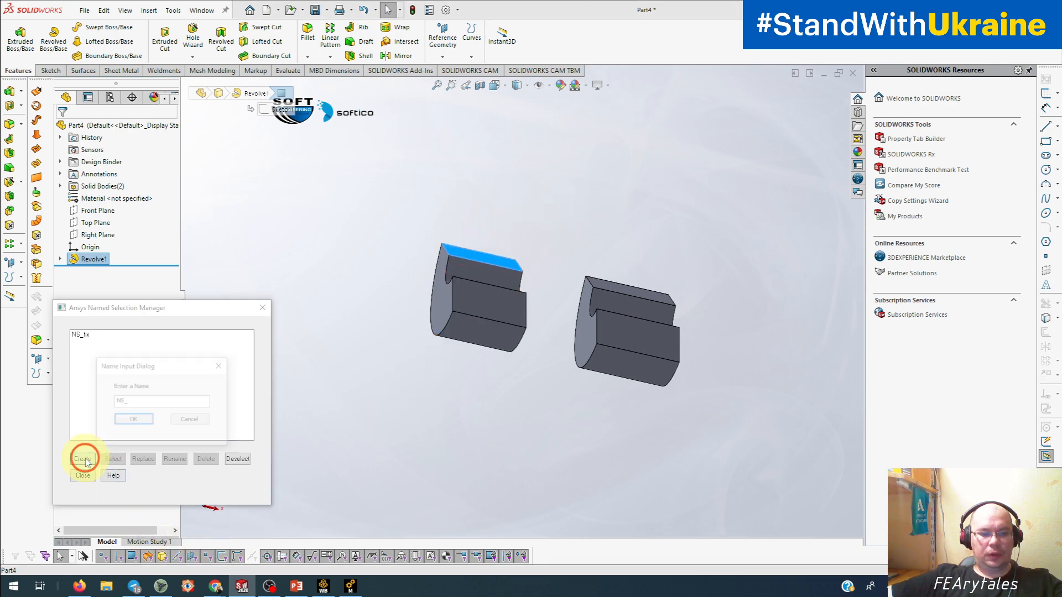
pyautogui.click(158, 404)
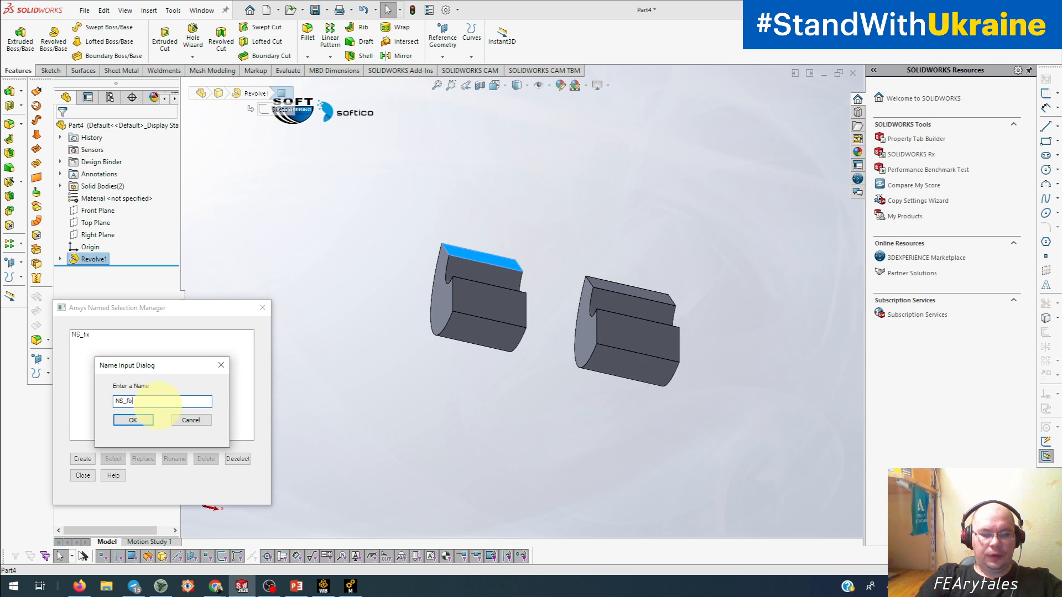
pyautogui.write('force')
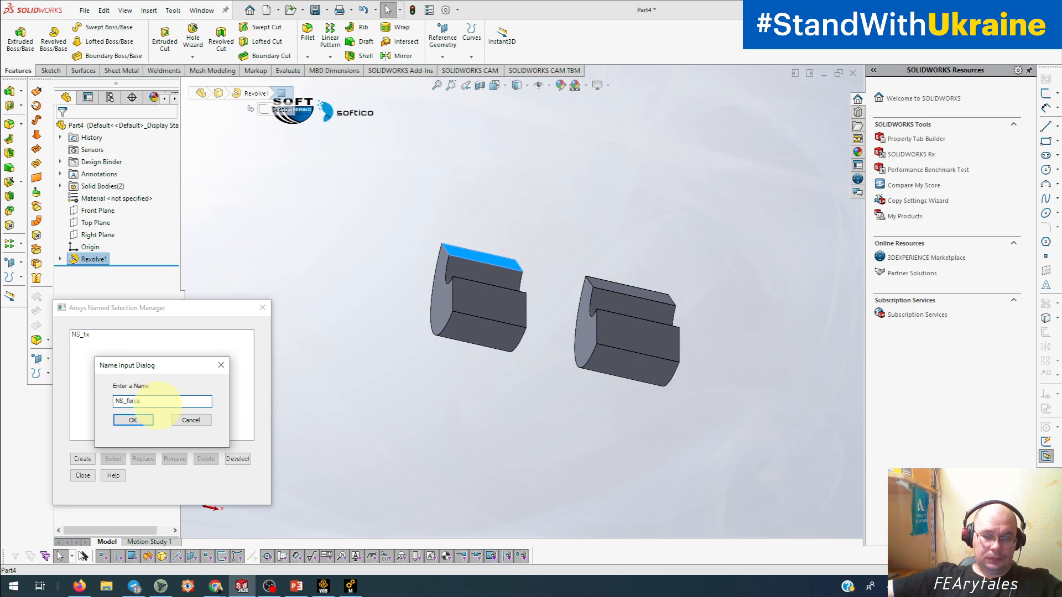
pyautogui.click(133, 420)
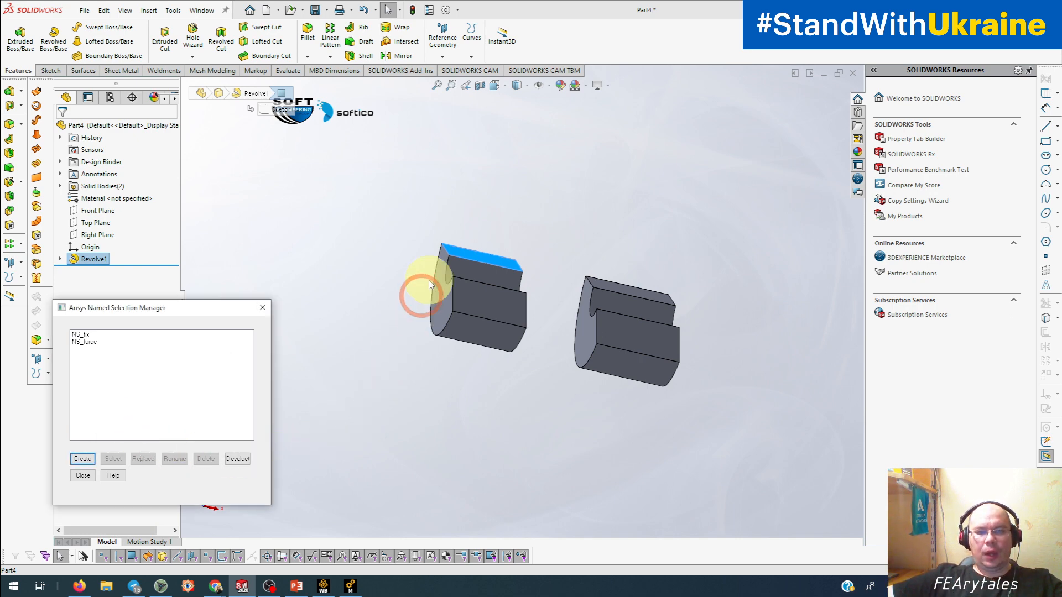
pyautogui.click(505, 285)
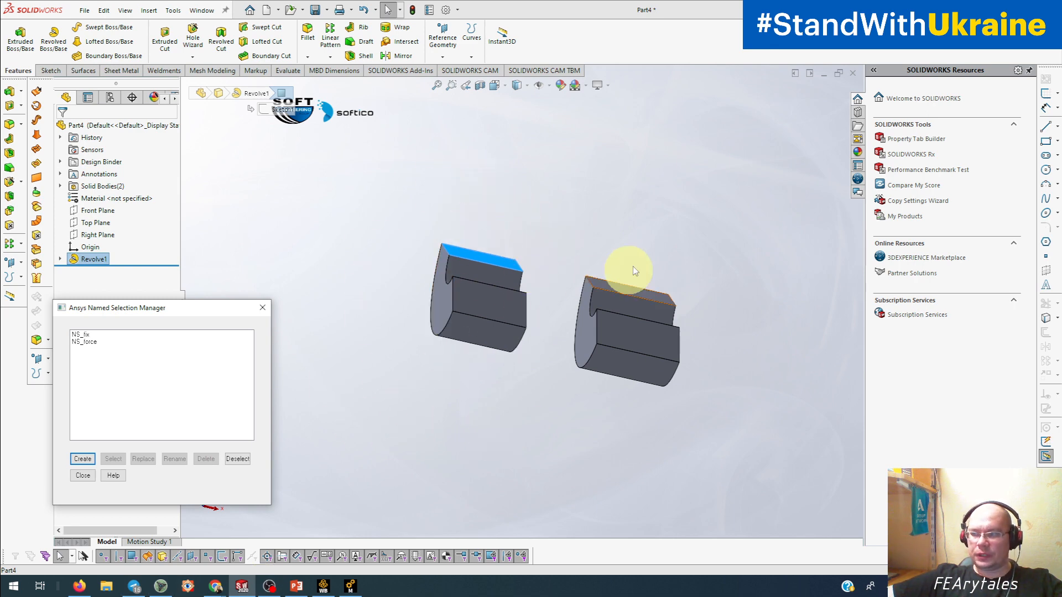
pyautogui.click(98, 478)
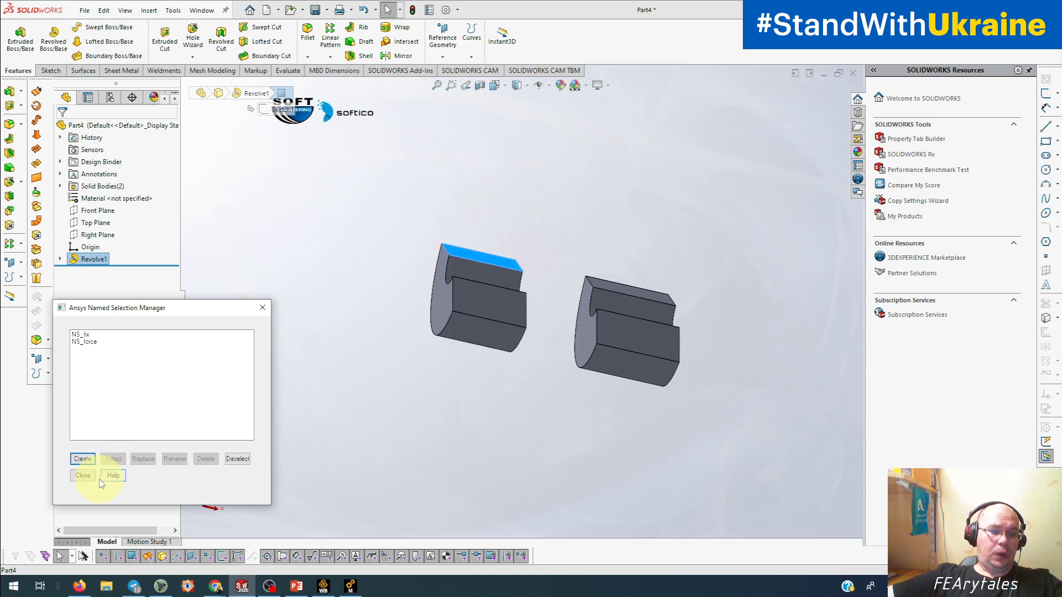
pyautogui.click(82, 479)
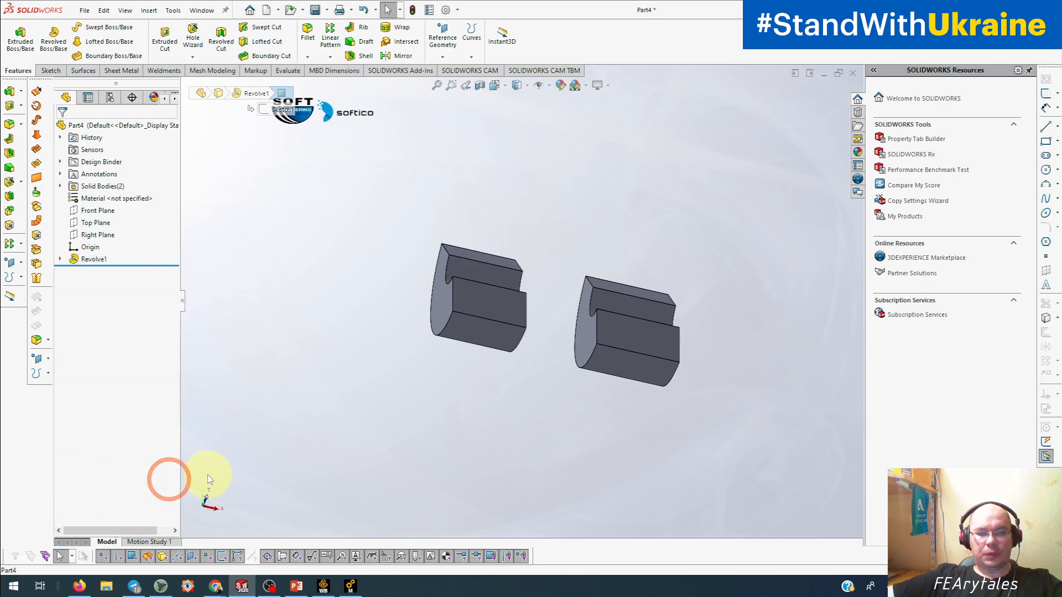
# Step: Reopen the Named Selection Manager, highlight the face stored in NS_fix to check it, and close the manager
pyautogui.moveTo(308, 450); pyautogui.dragTo(446, 533, button='middle')
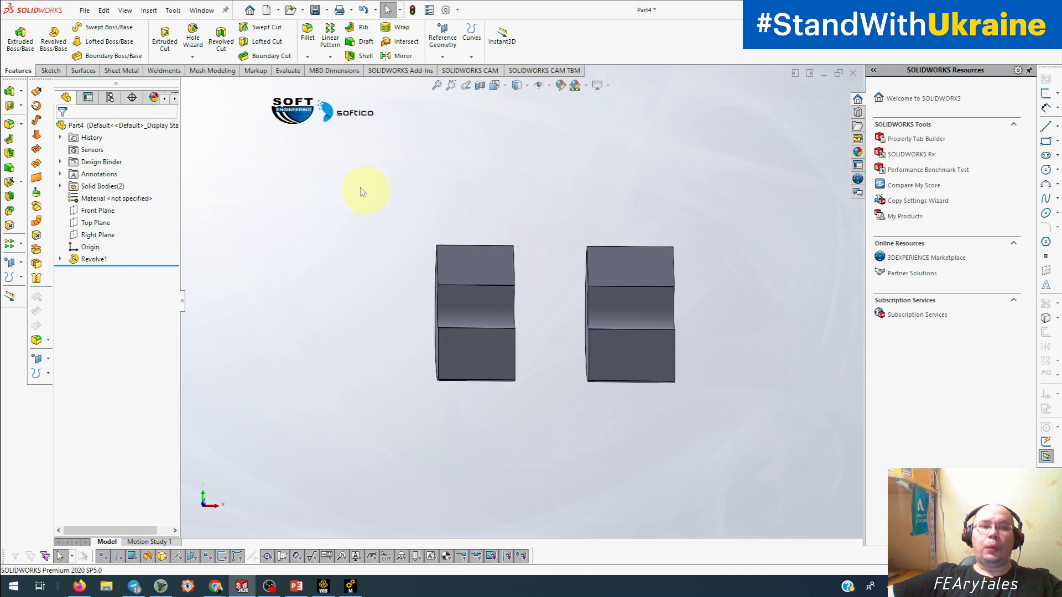
pyautogui.click(174, 10)
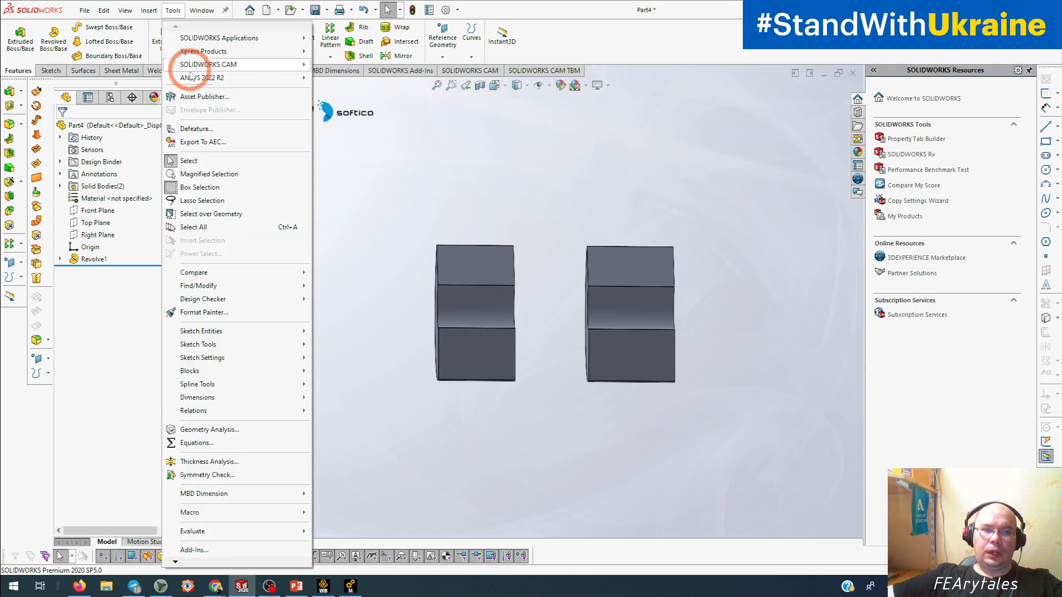
pyautogui.moveTo(248, 78)
pyautogui.click(343, 104)
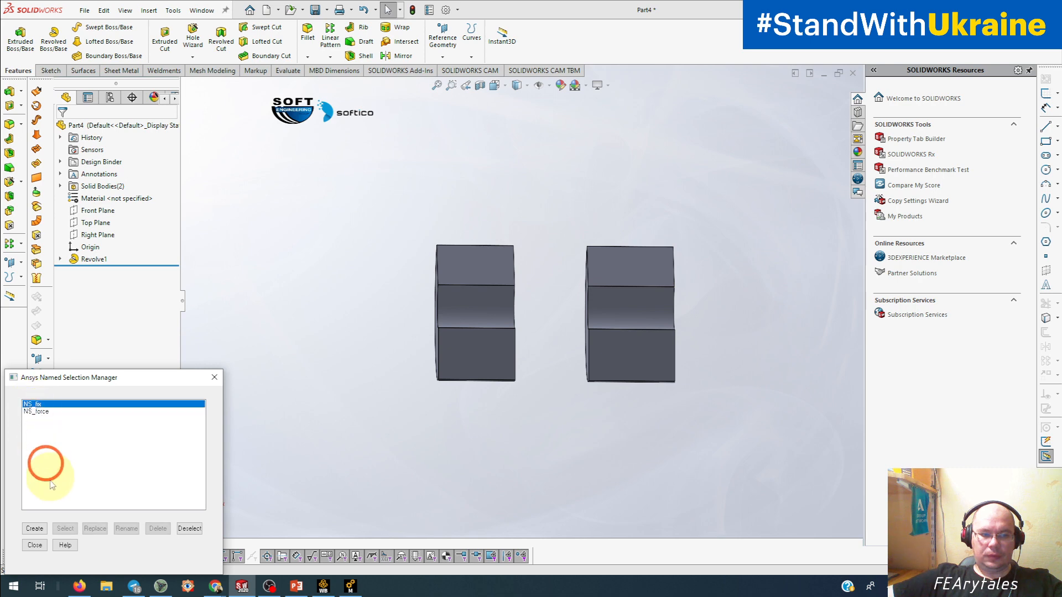
pyautogui.click(67, 531)
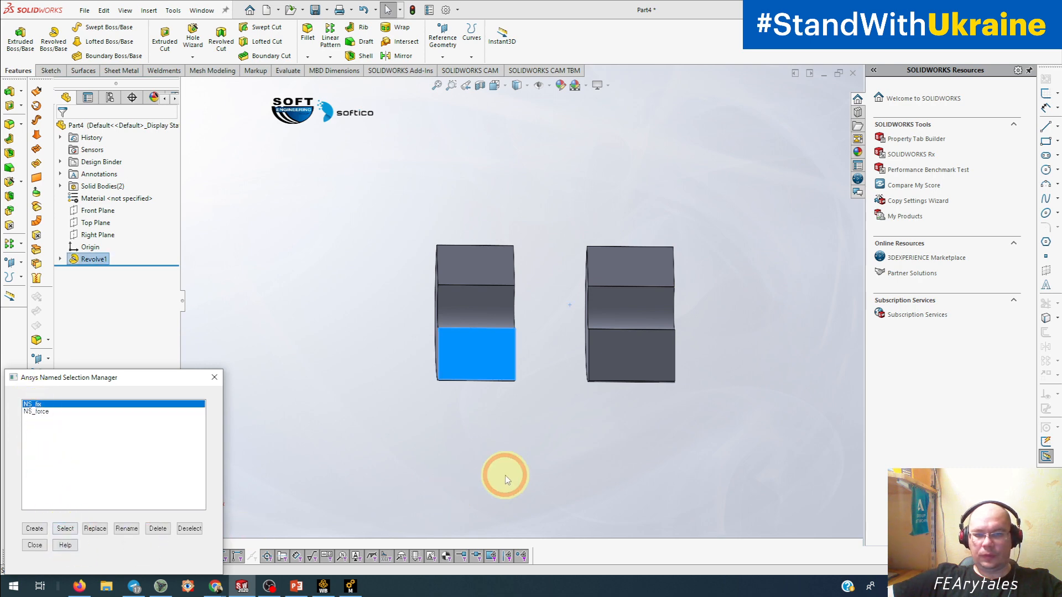
pyautogui.moveTo(505, 476); pyautogui.dragTo(422, 450, button='middle')
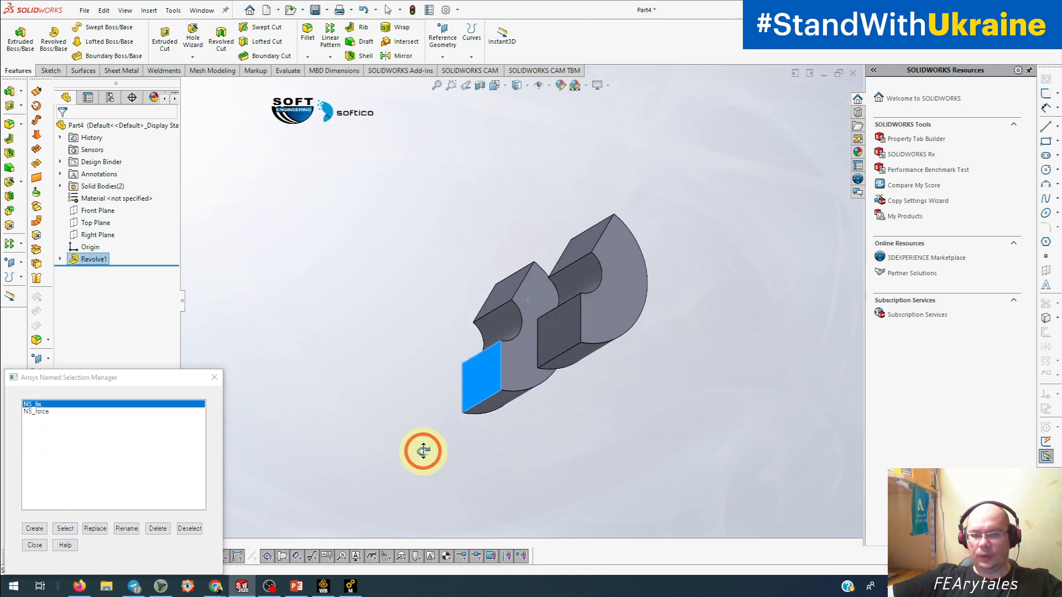
pyautogui.click(214, 378)
pyautogui.click(337, 360)
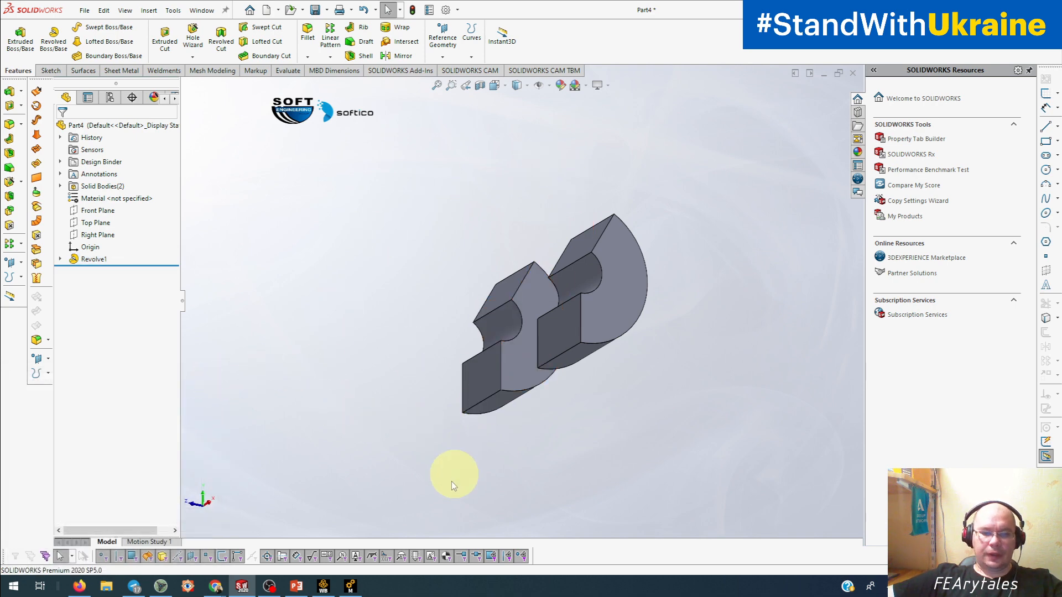
# Step: Switch to Ansys Mechanical and update the geometry from its SOLIDWORKS source
pyautogui.click(350, 586)
pyautogui.click(136, 221)
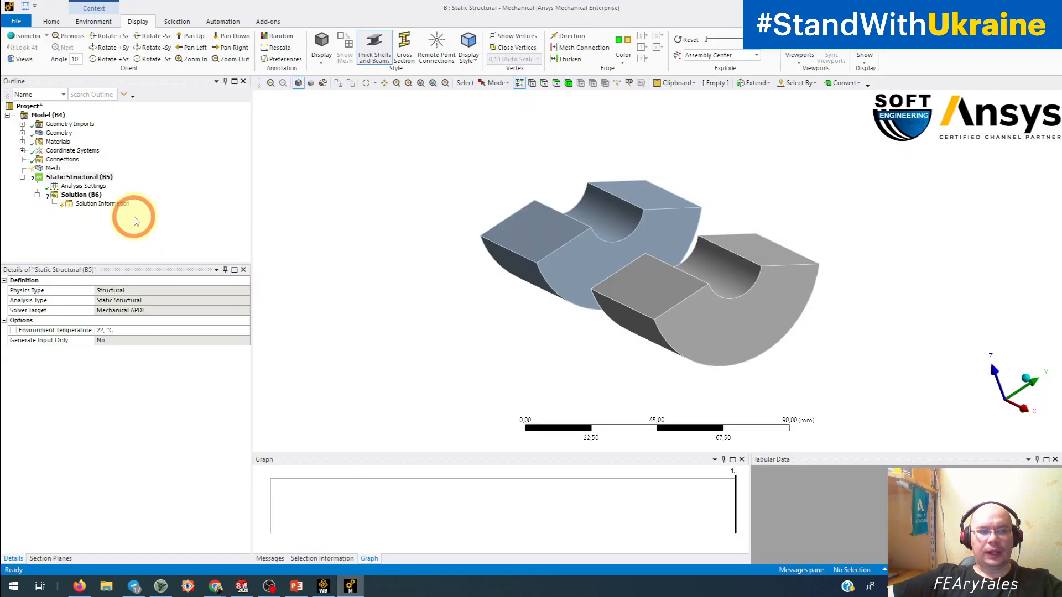
pyautogui.click(60, 132)
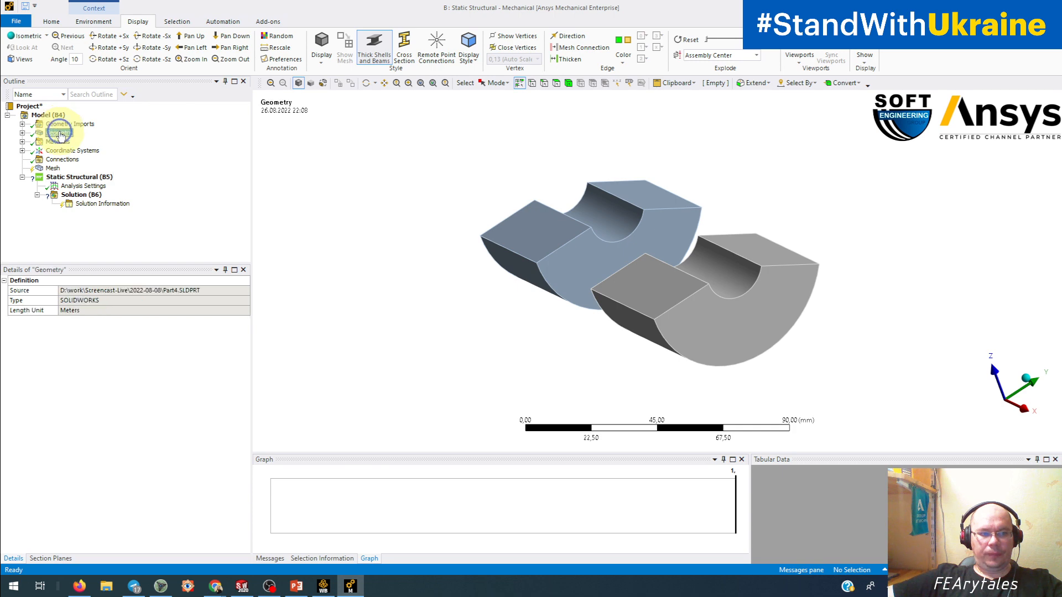
pyautogui.rightClick(60, 132)
pyautogui.click(118, 197)
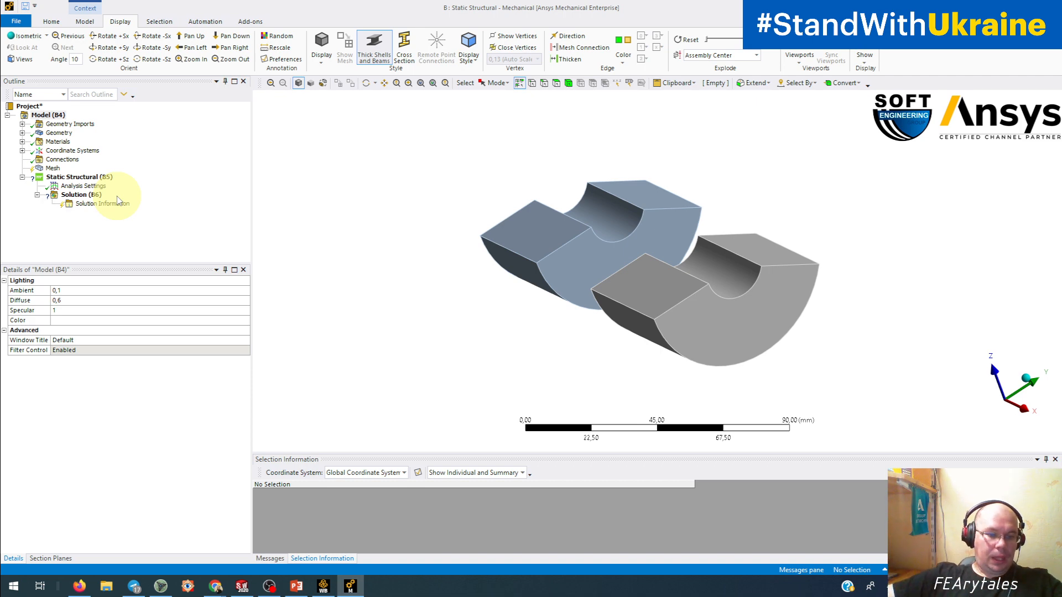
# Step: Switch to Ansys Workbench and enable Named Selections in the Geometry cell's basic geometry options
pyautogui.click(326, 587)
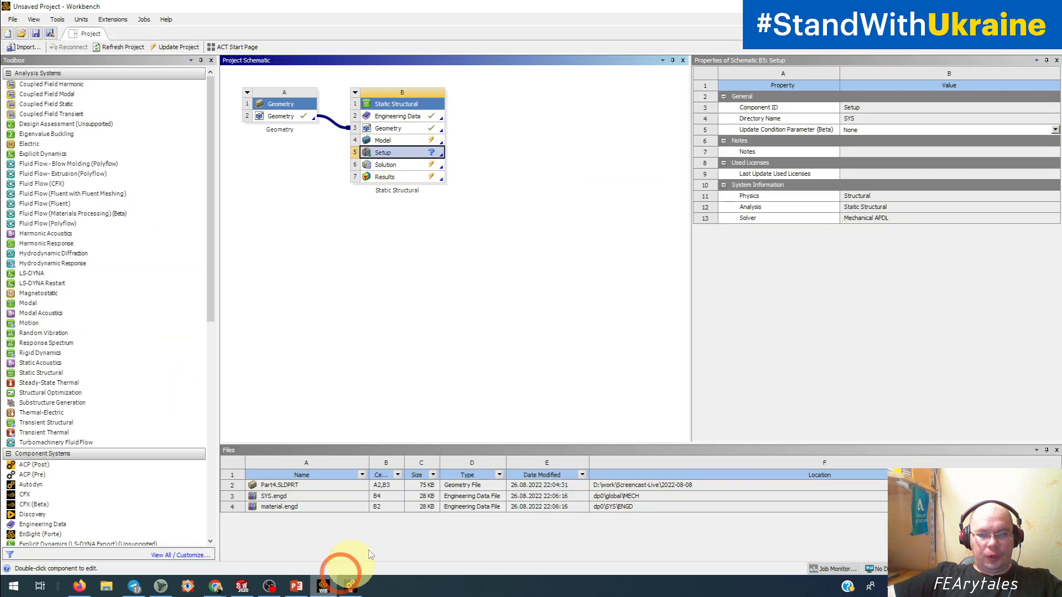
pyautogui.click(298, 121)
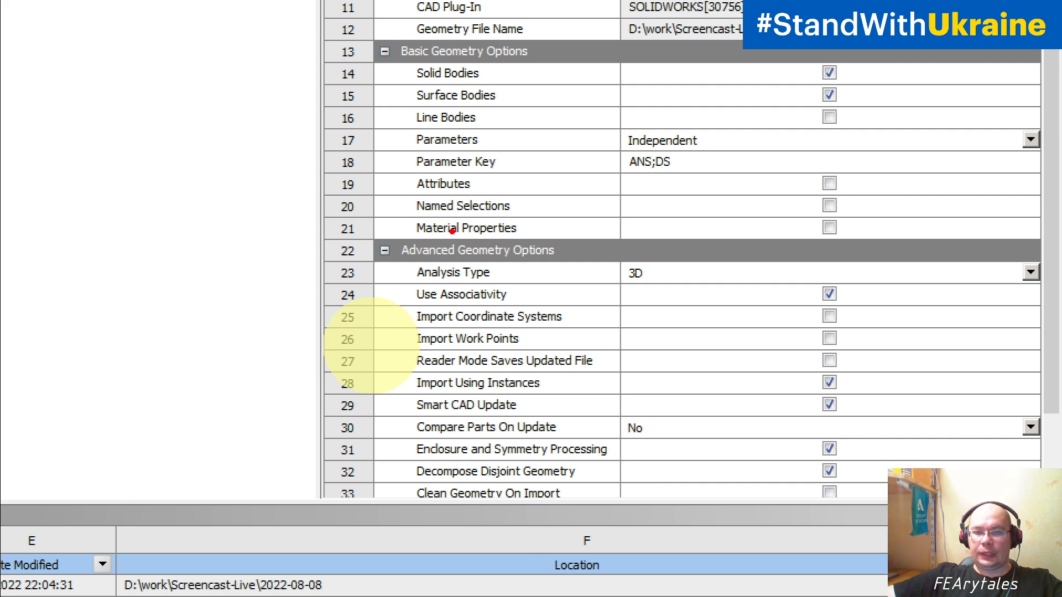
pyautogui.moveTo(406, 218); pyautogui.dragTo(853, 223)
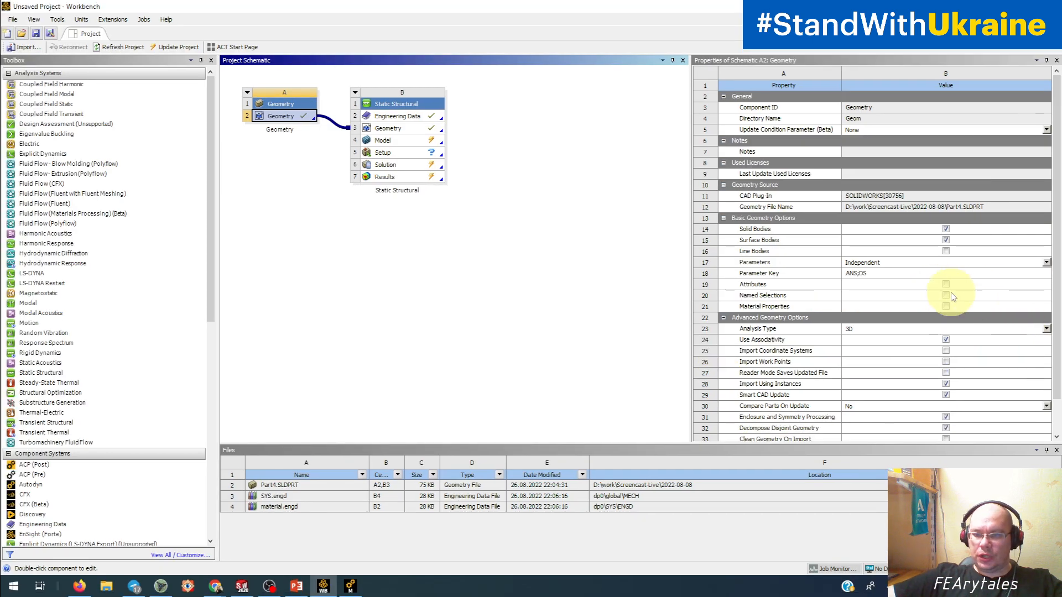
pyautogui.click(829, 206)
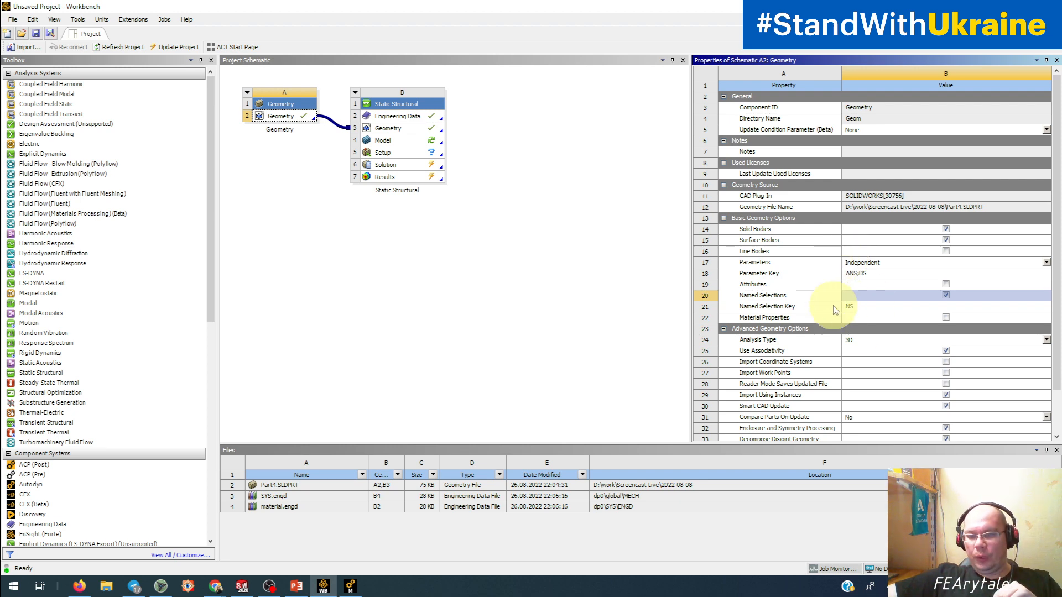
# Step: Return to Ansys Mechanical, update the geometry from source, and show the details of the imported Named Selections
pyautogui.click(350, 586)
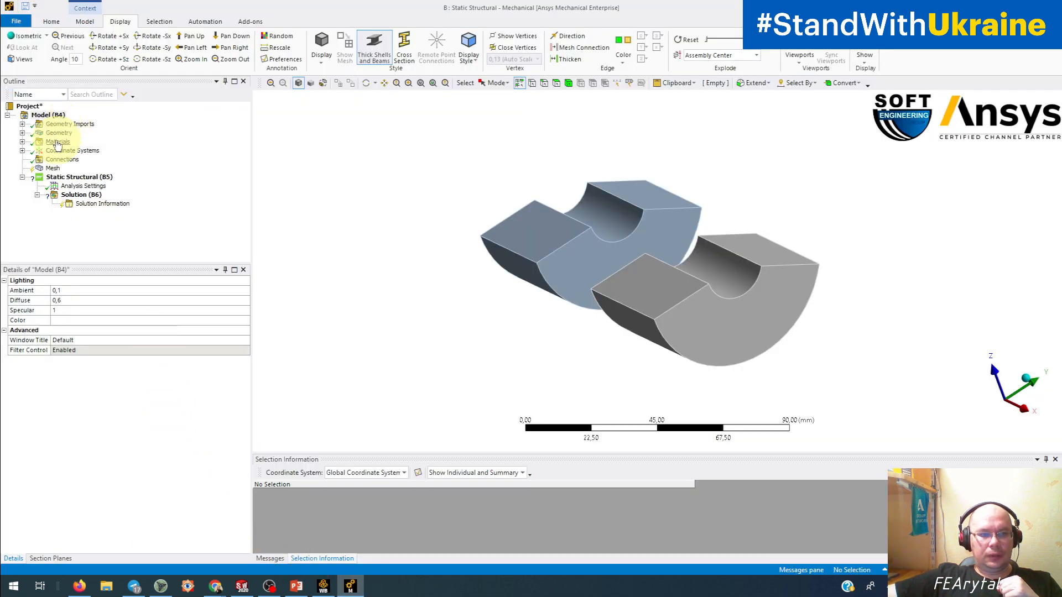
pyautogui.rightClick(61, 133)
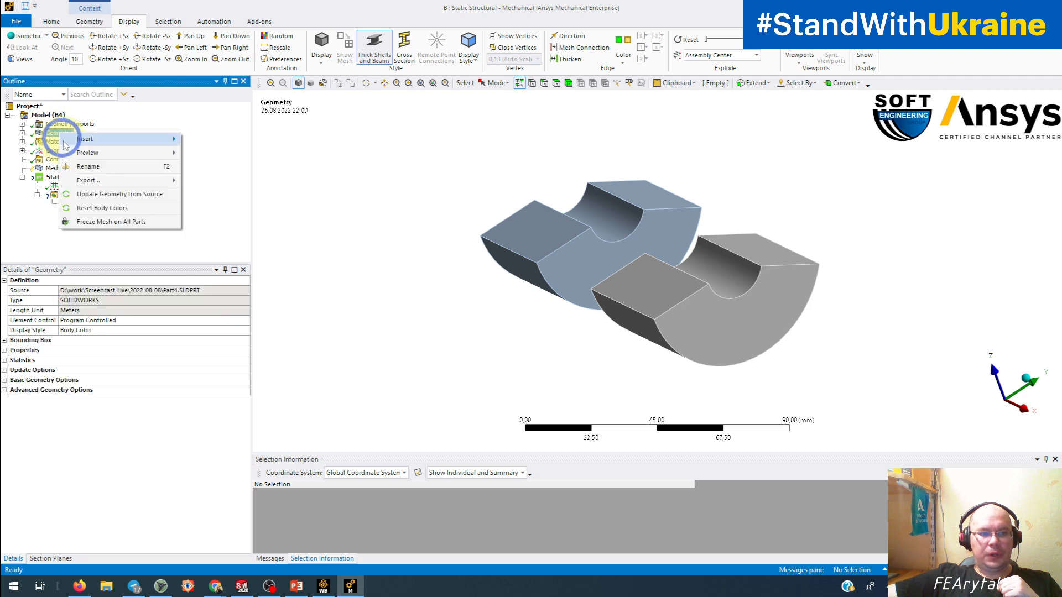
pyautogui.click(83, 194)
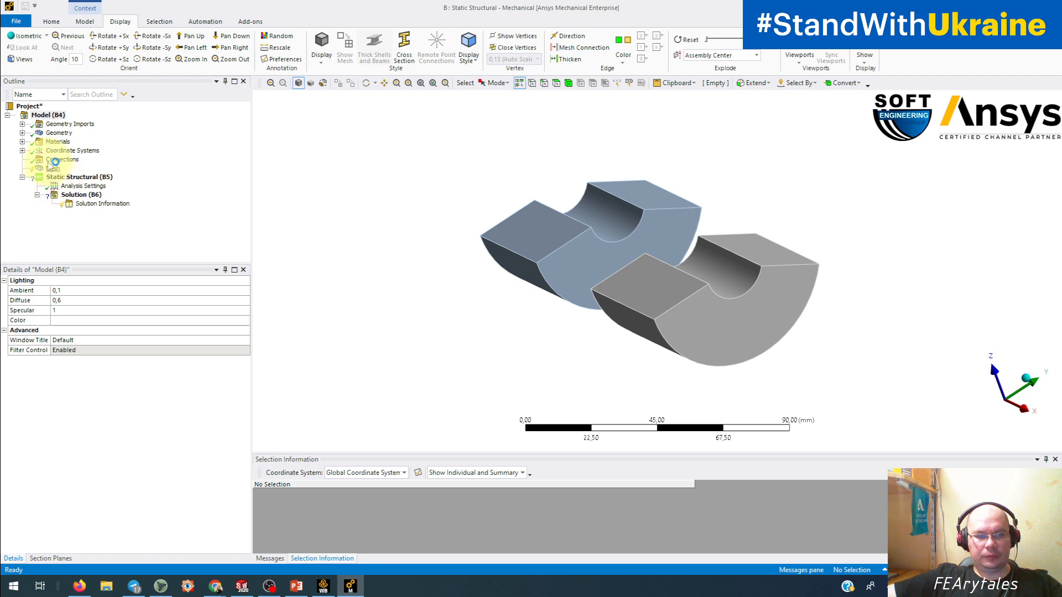
pyautogui.click(65, 177)
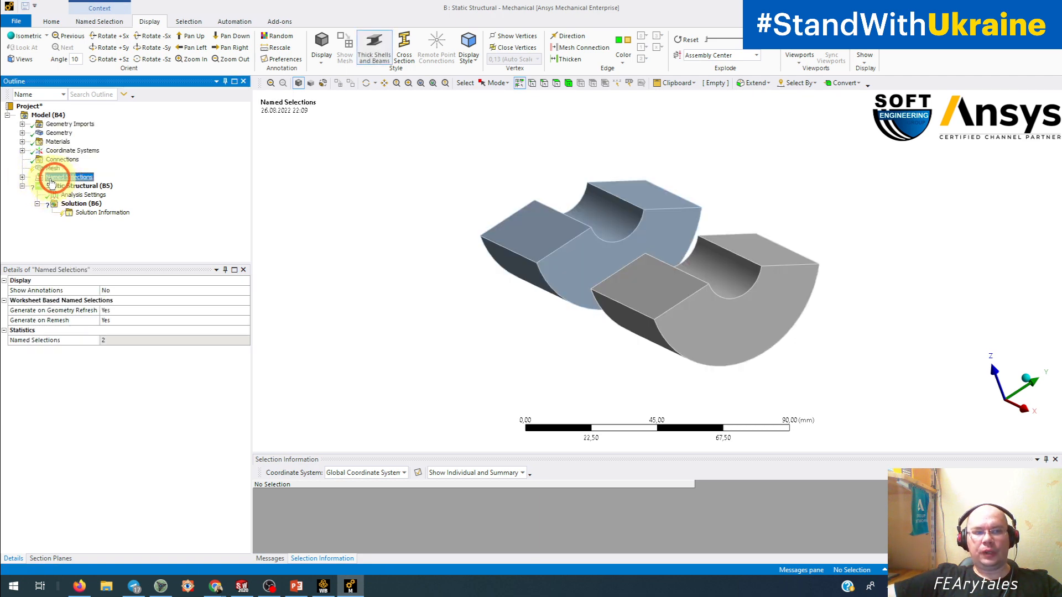
# Step: Expand the imported Named Selections and inspect the faces stored in NS_fix and NS_force
pyautogui.click(23, 177)
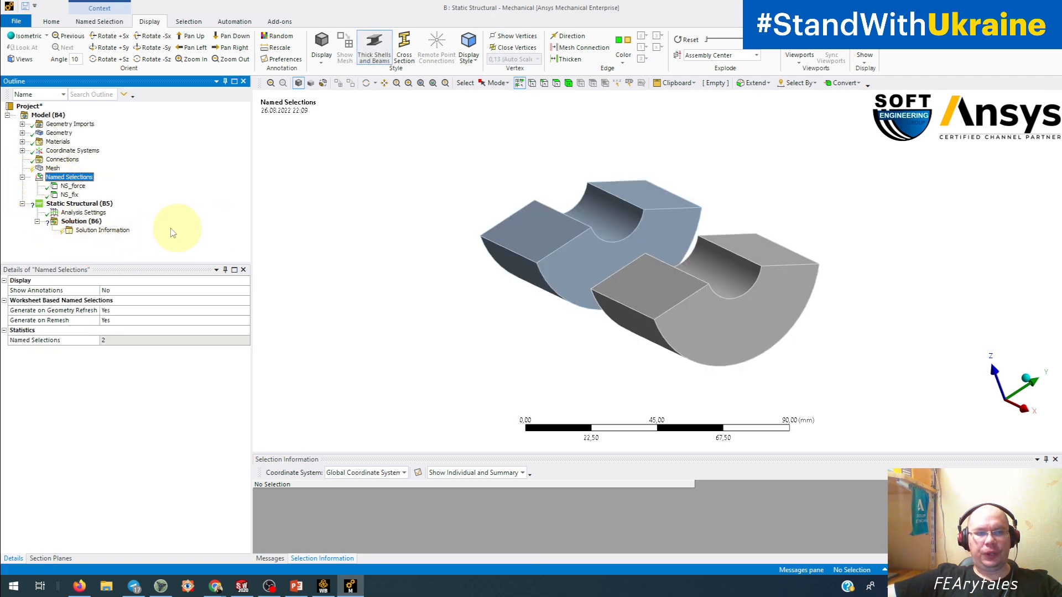
pyautogui.click(71, 195)
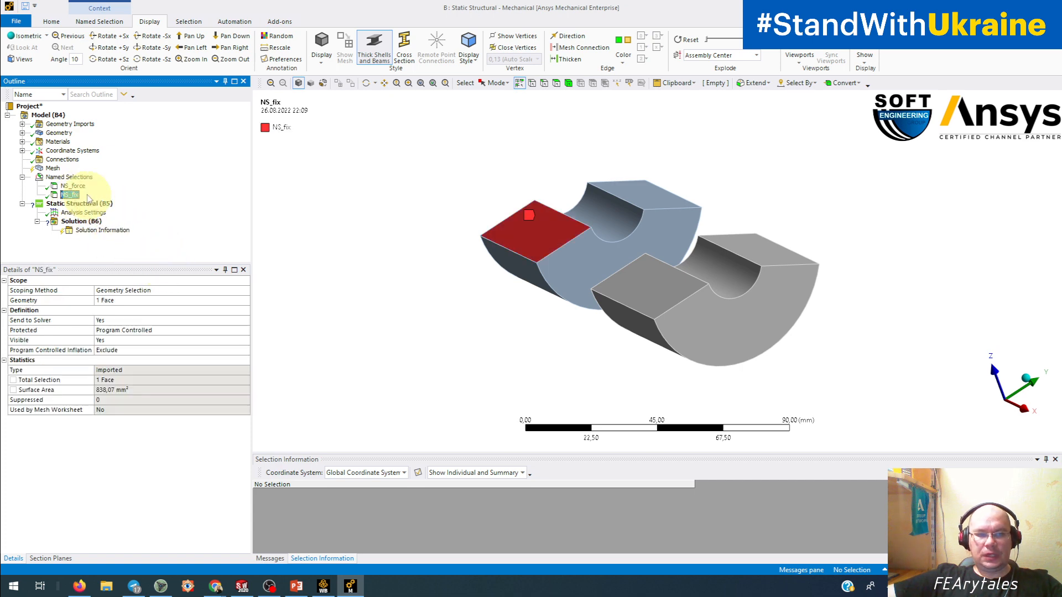
pyautogui.click(72, 186)
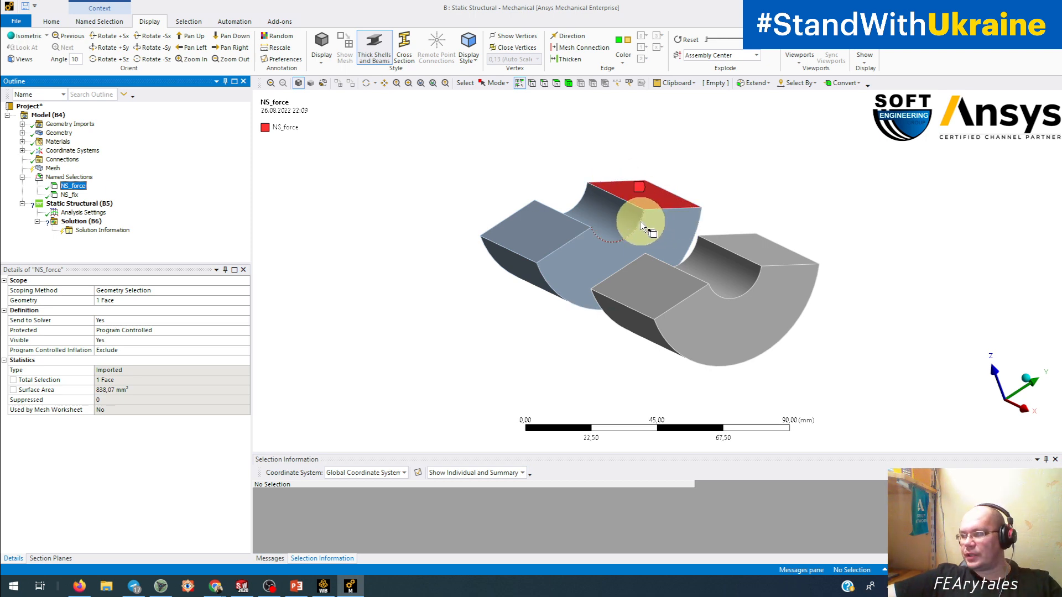
pyautogui.click(323, 304)
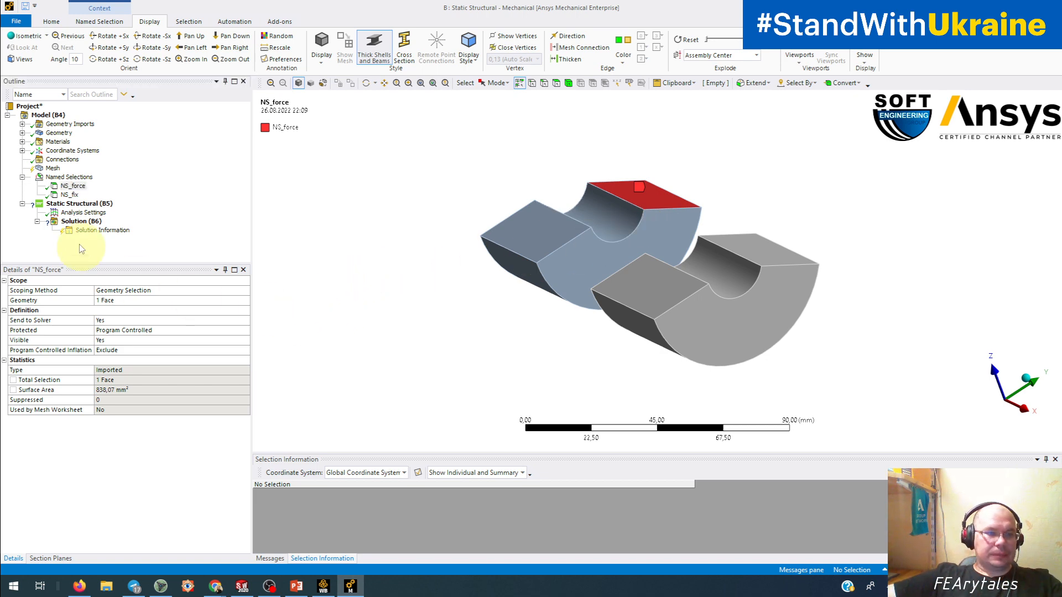
pyautogui.click(73, 185)
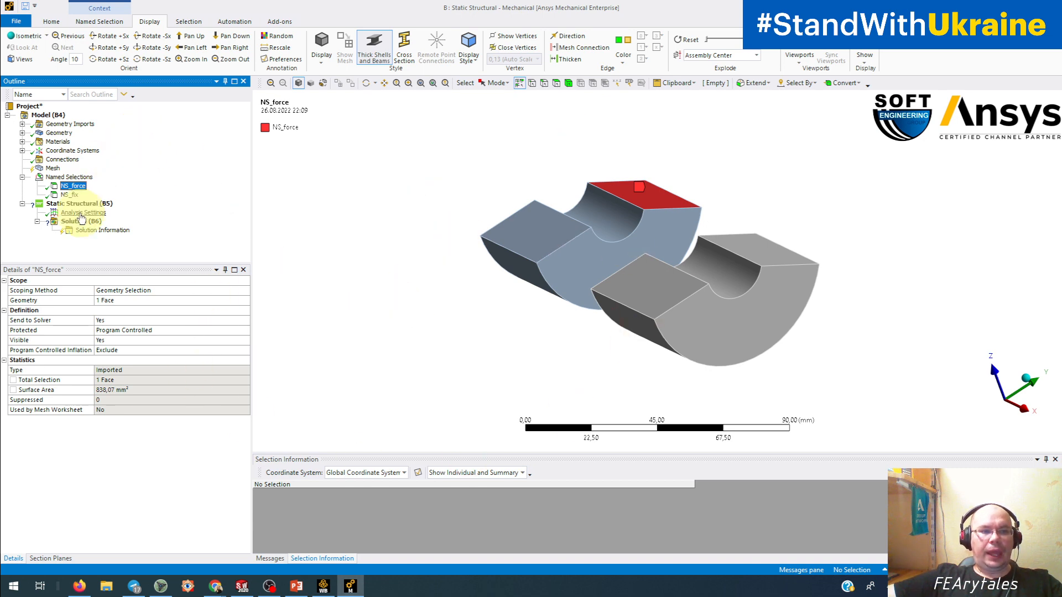
# Step: Add a Fixed Support to the Static Structural analysis on the left flat upper face of the grey front body
pyautogui.click(72, 204)
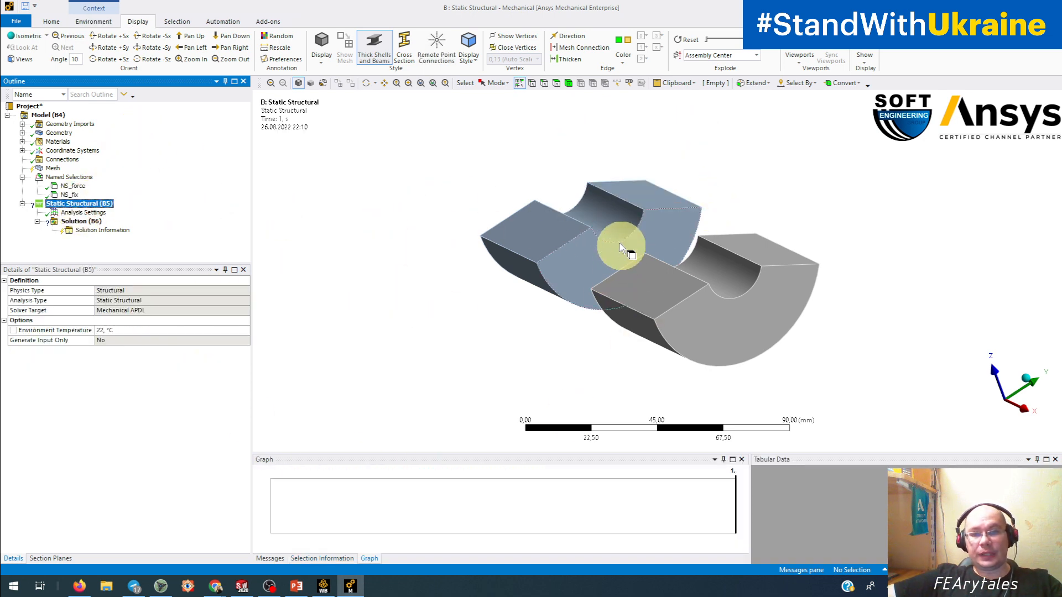
pyautogui.click(90, 22)
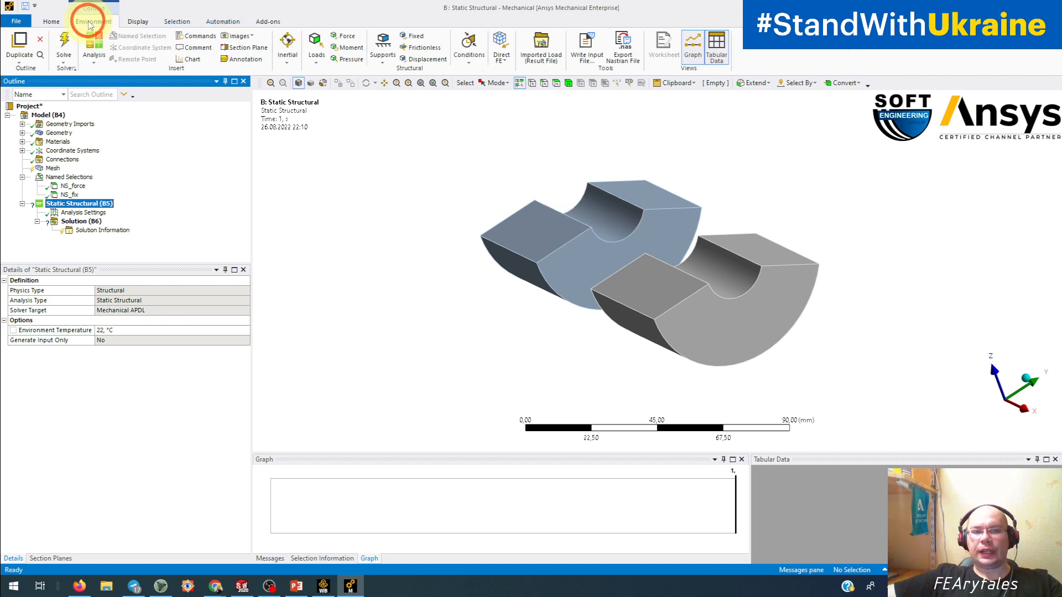
pyautogui.click(416, 38)
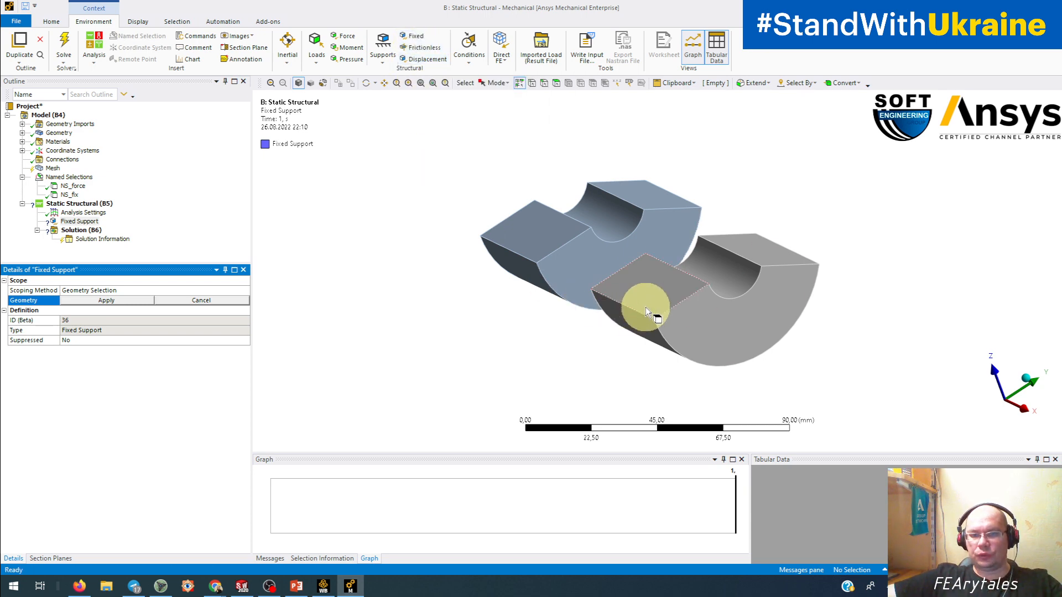
pyautogui.click(657, 294)
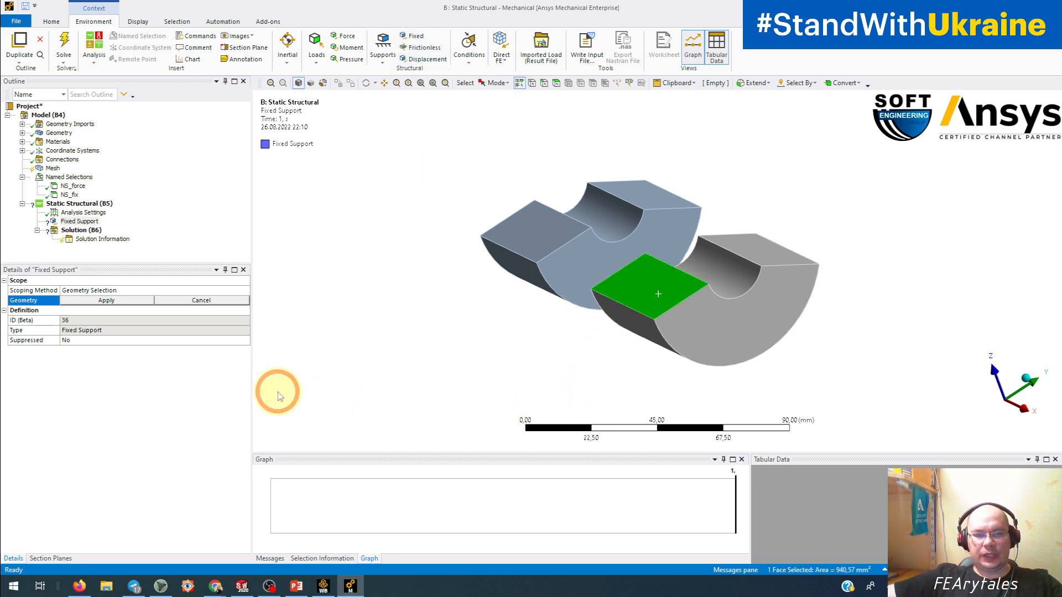
pyautogui.click(116, 303)
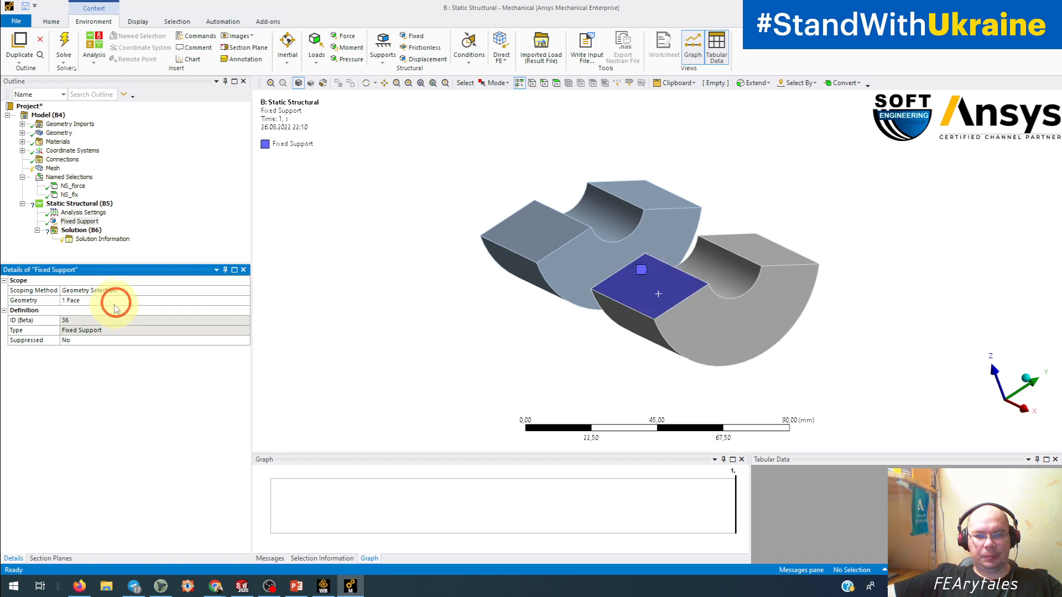
# Step: Apply a Force of -1000 N to the right flat upper face of the grey front body
pyautogui.click(748, 255)
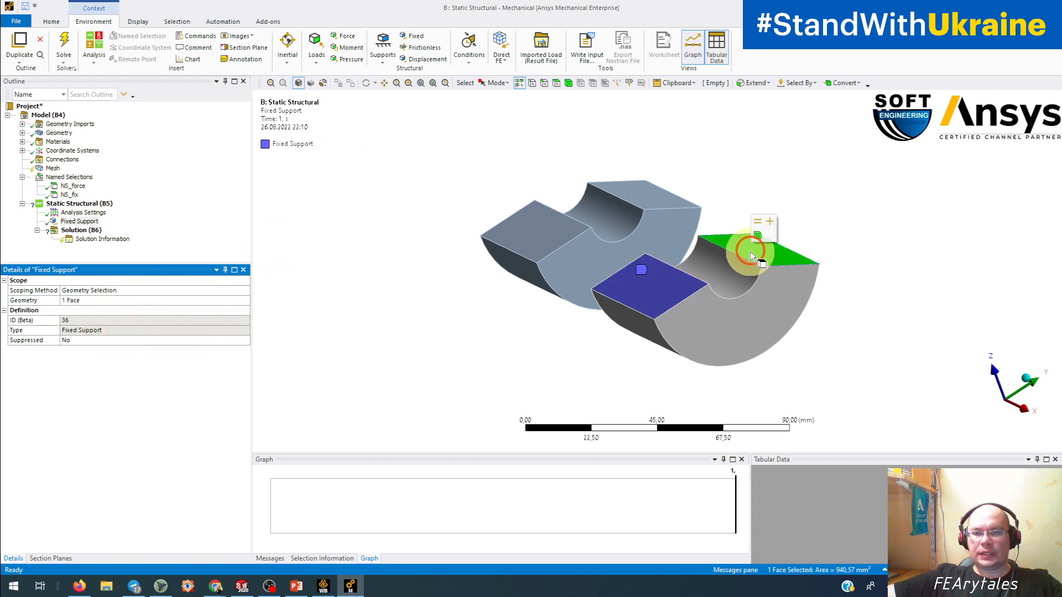
pyautogui.click(346, 37)
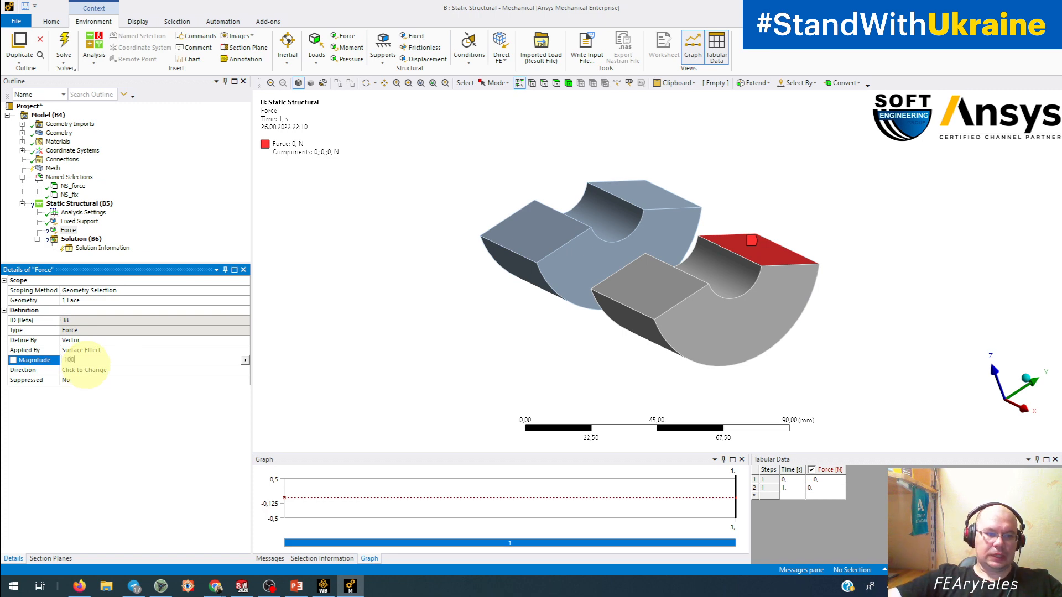
pyautogui.click(84, 360)
pyautogui.write('-1000')
pyautogui.press('Return')
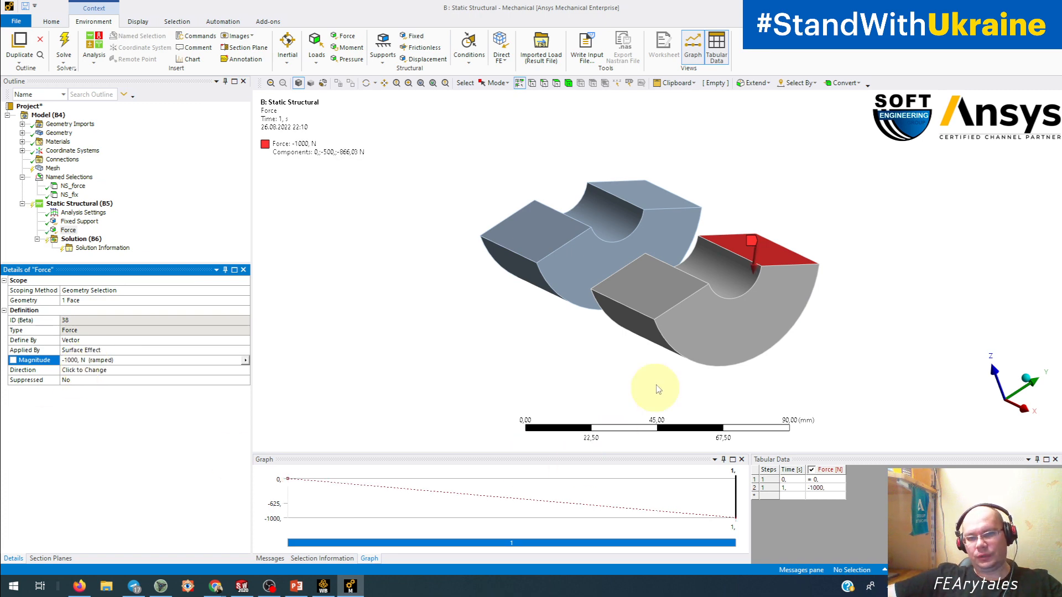
pyautogui.moveTo(656, 387); pyautogui.dragTo(595, 318, button='middle')
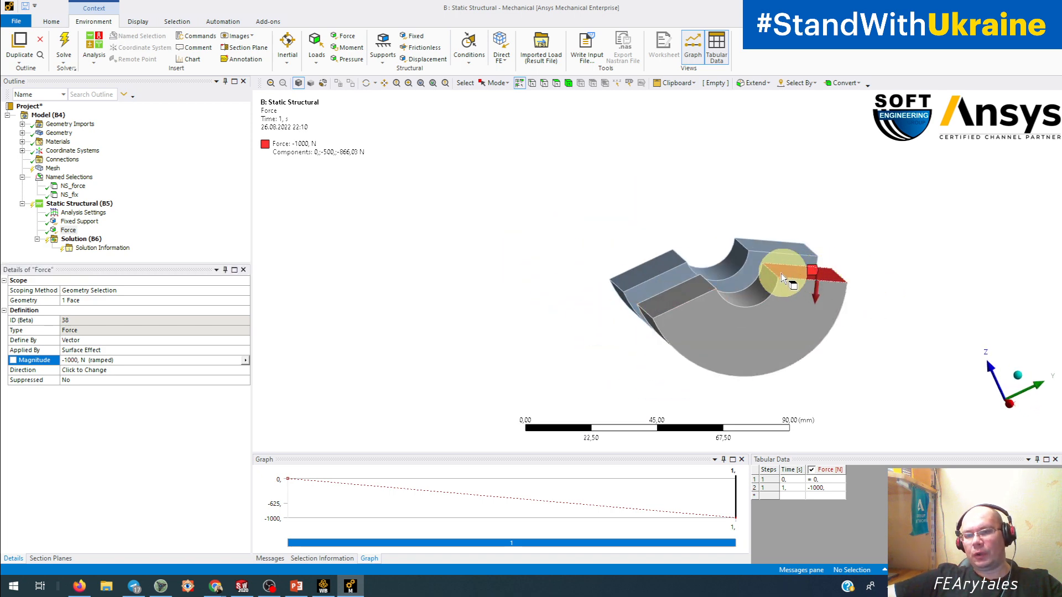
pyautogui.moveTo(708, 337)
pyautogui.mouseDown(button='middle')
pyautogui.moveTo(721, 330)
pyautogui.moveTo(690, 336)
pyautogui.mouseUp(button='middle')
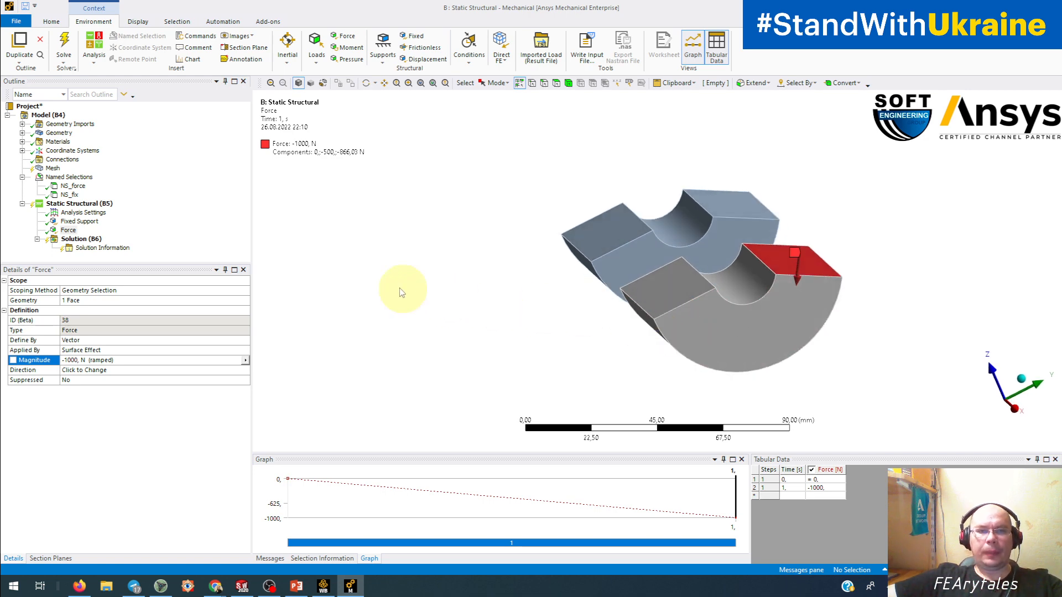
pyautogui.click(374, 290)
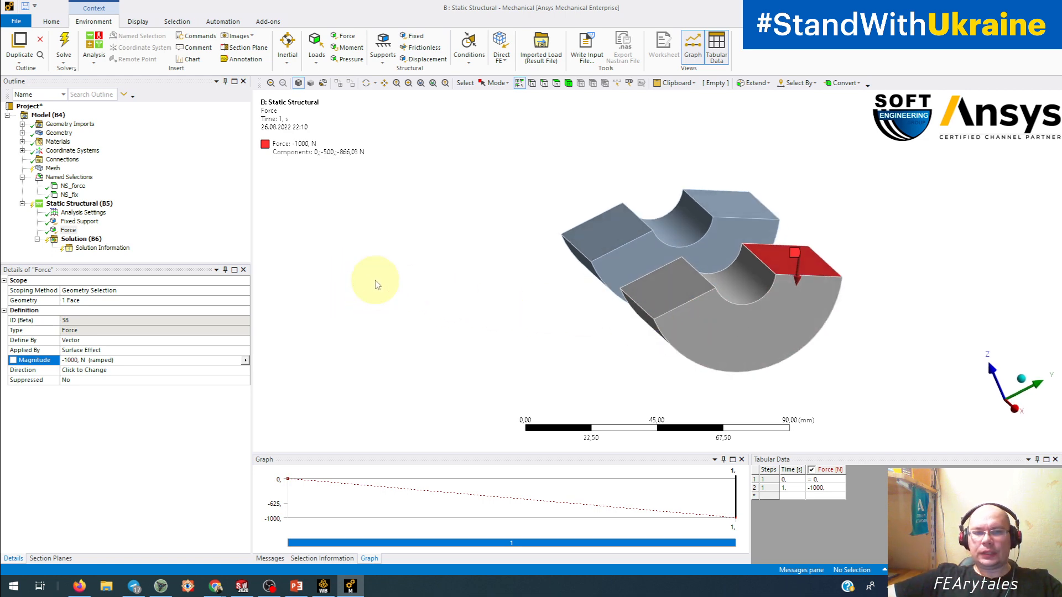
# Step: Add a second Fixed Support, scoped by Named Selection to NS_fix
pyautogui.click(413, 38)
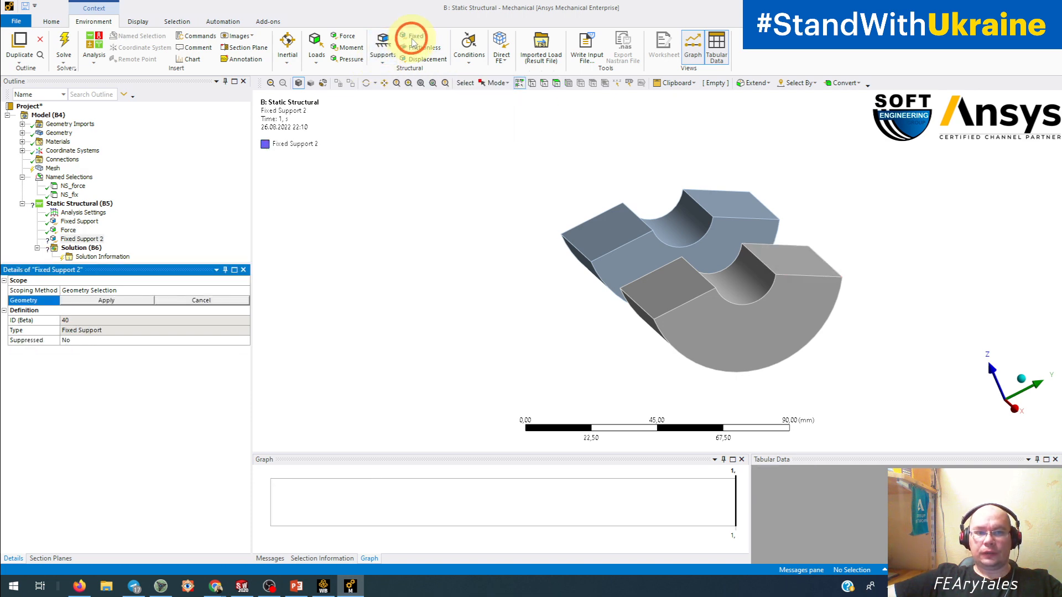
pyautogui.click(246, 290)
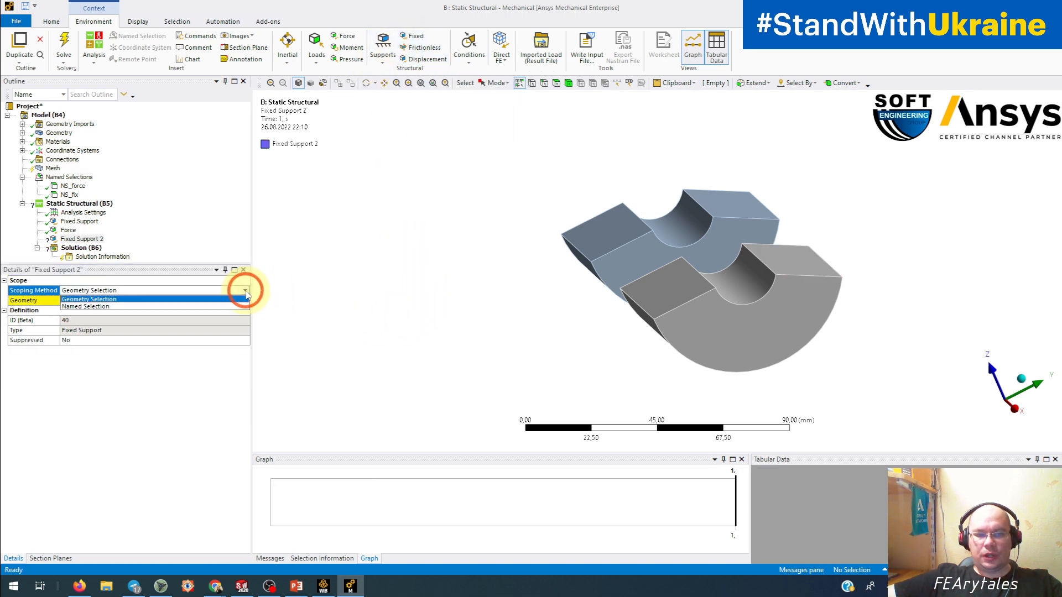
pyautogui.click(245, 290)
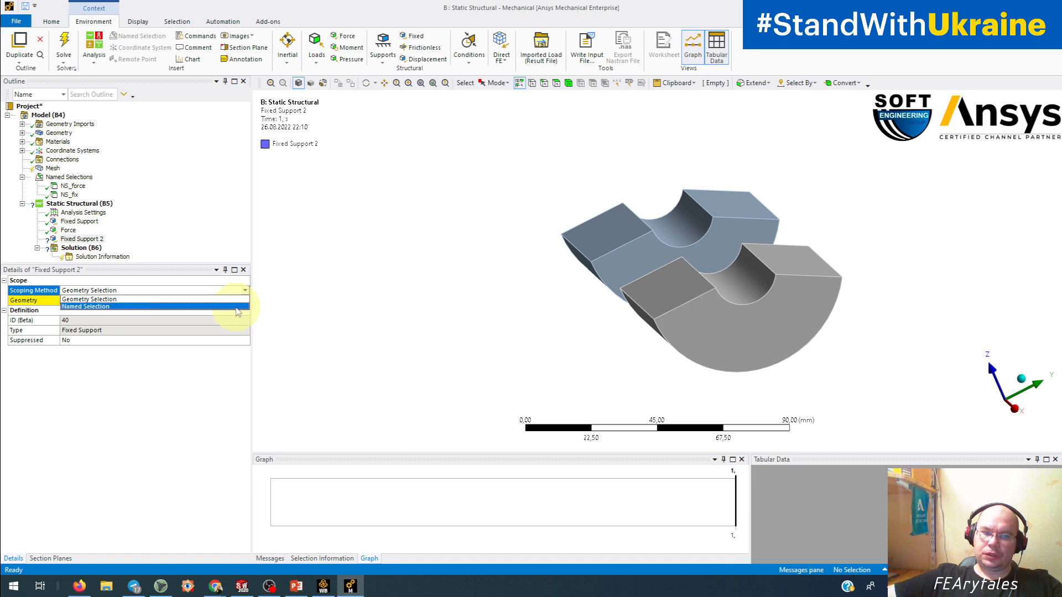
pyautogui.click(238, 311)
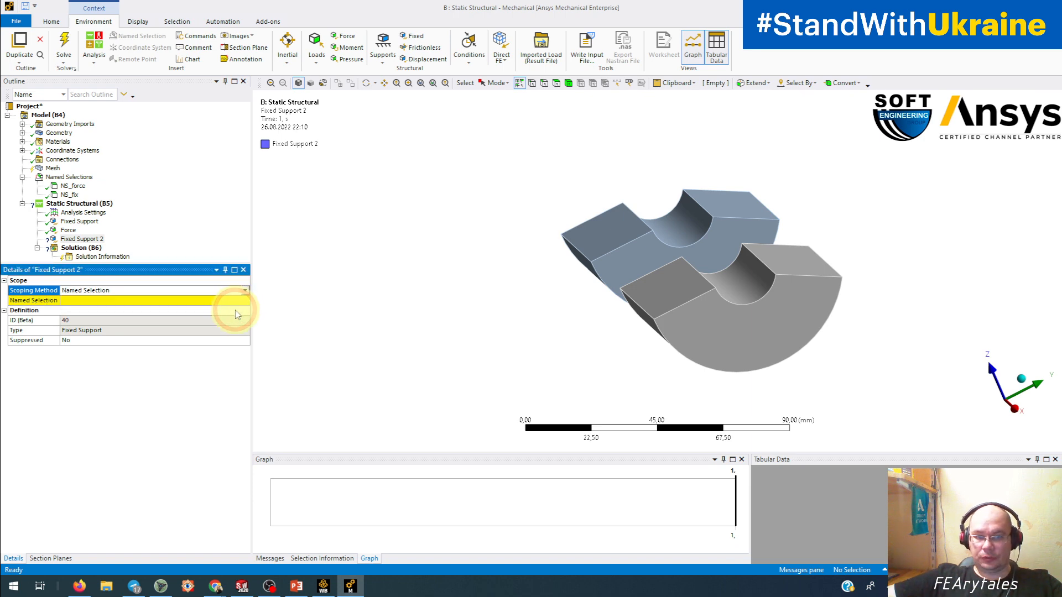
pyautogui.click(246, 303)
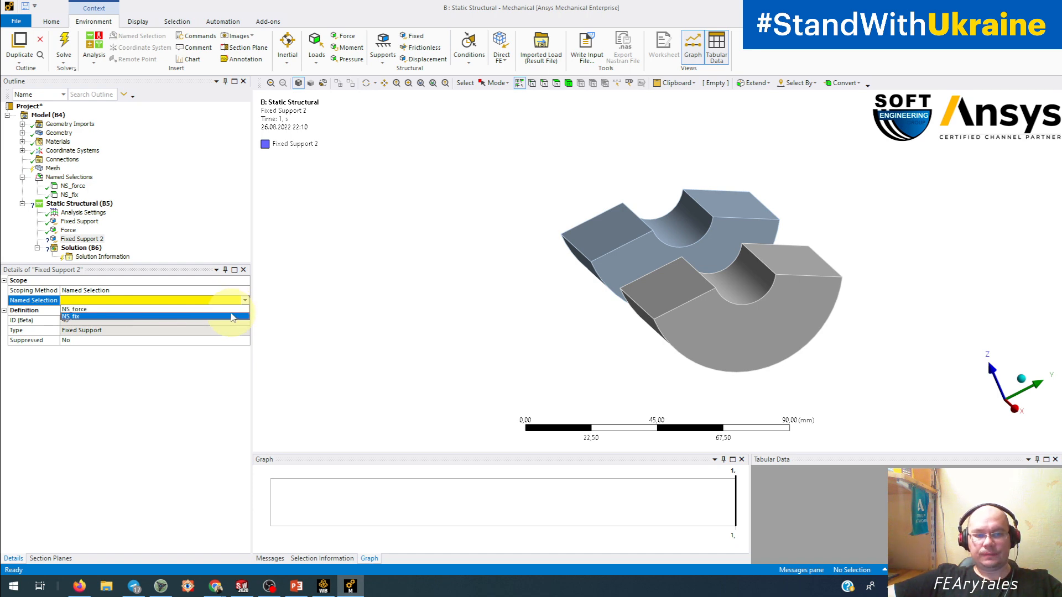
pyautogui.click(231, 316)
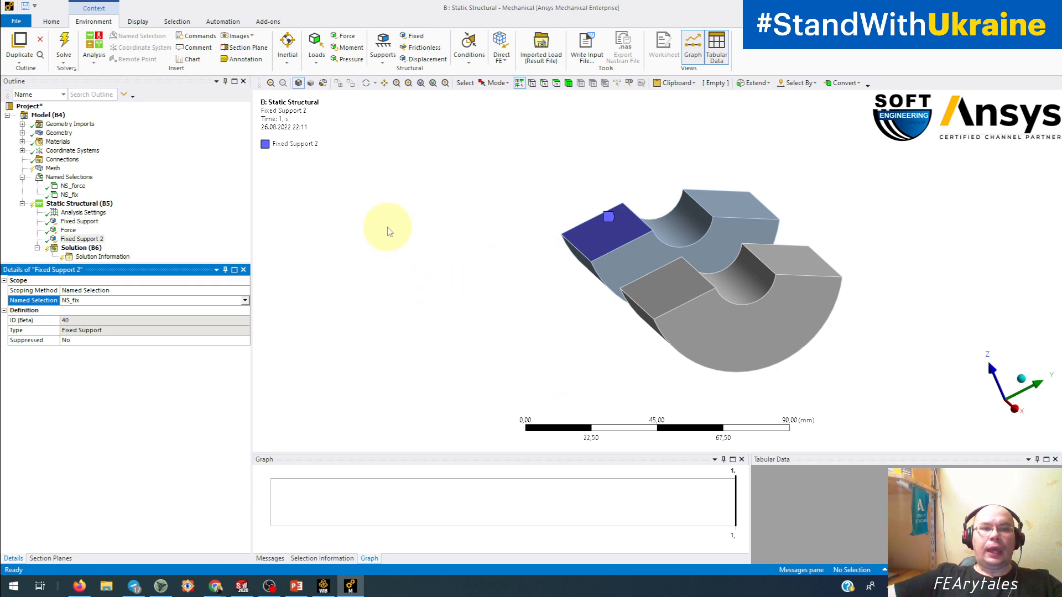
# Step: Add a second Force load, scoped by Named Selection to NS_force
pyautogui.click(345, 37)
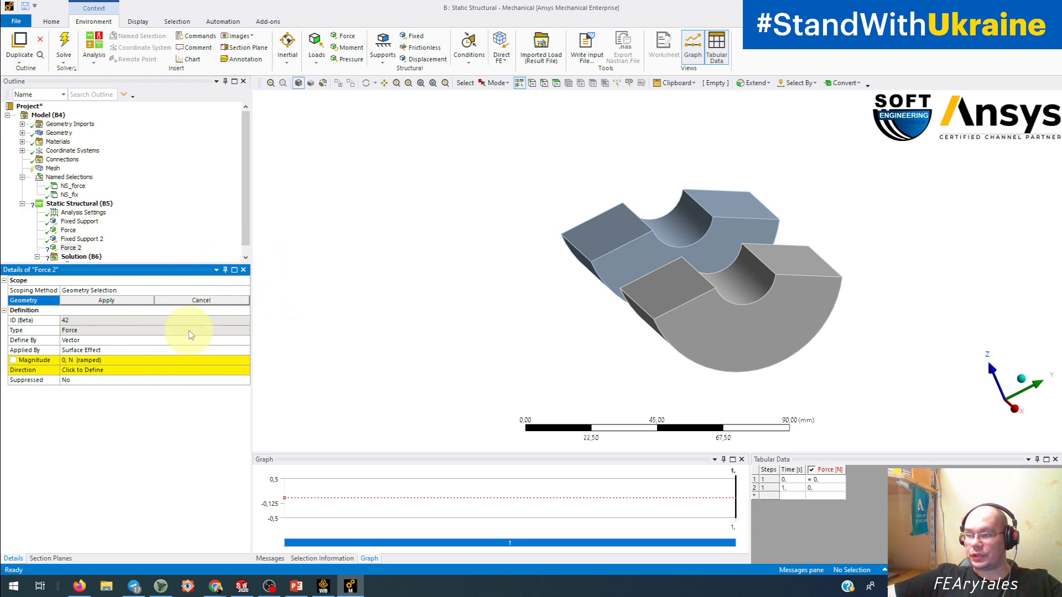
pyautogui.click(247, 290)
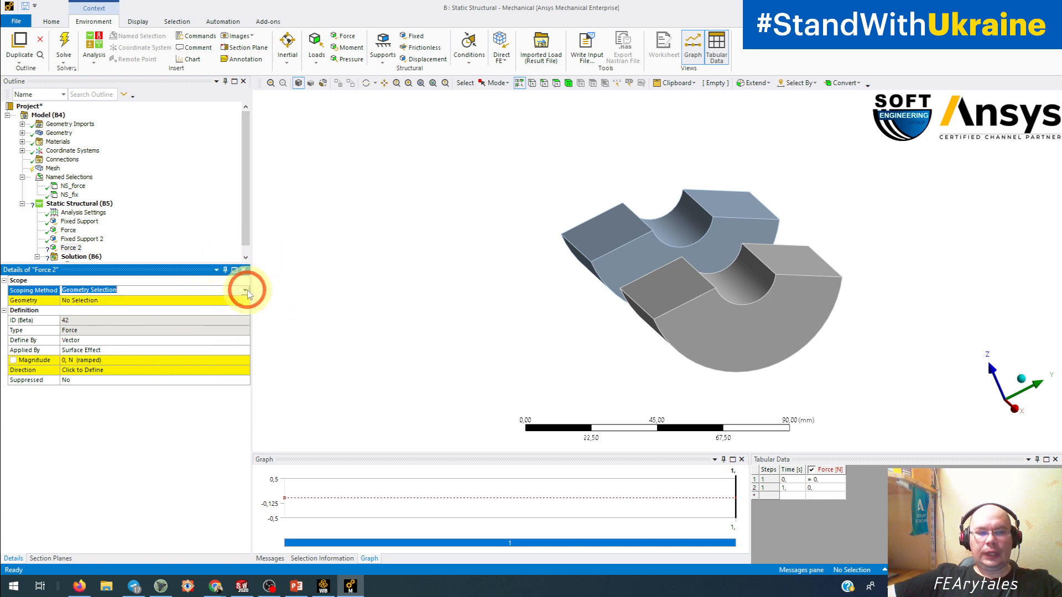
pyautogui.click(245, 290)
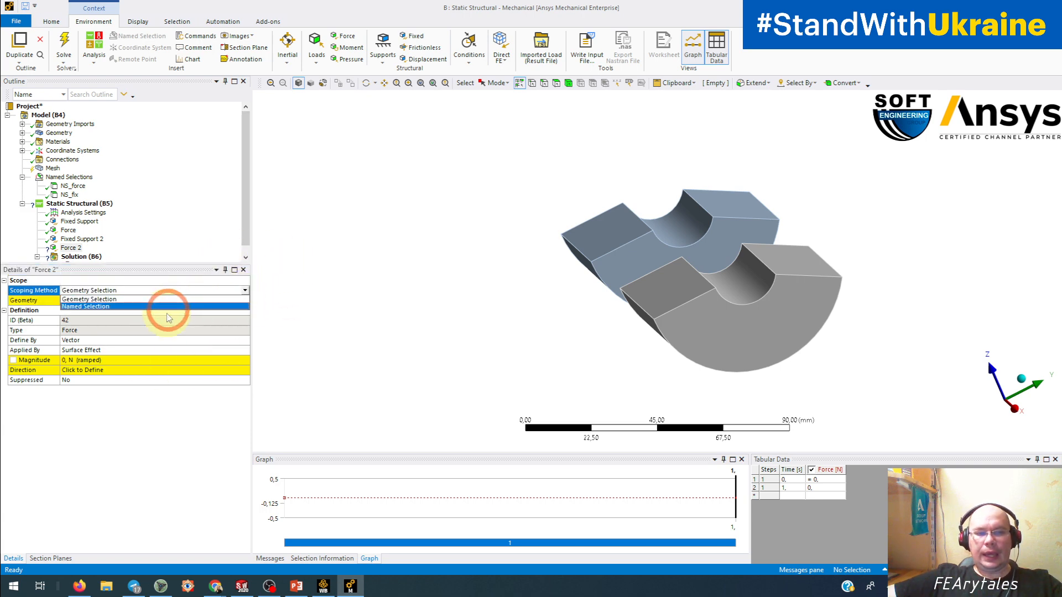
pyautogui.click(315, 324)
pyautogui.click(97, 290)
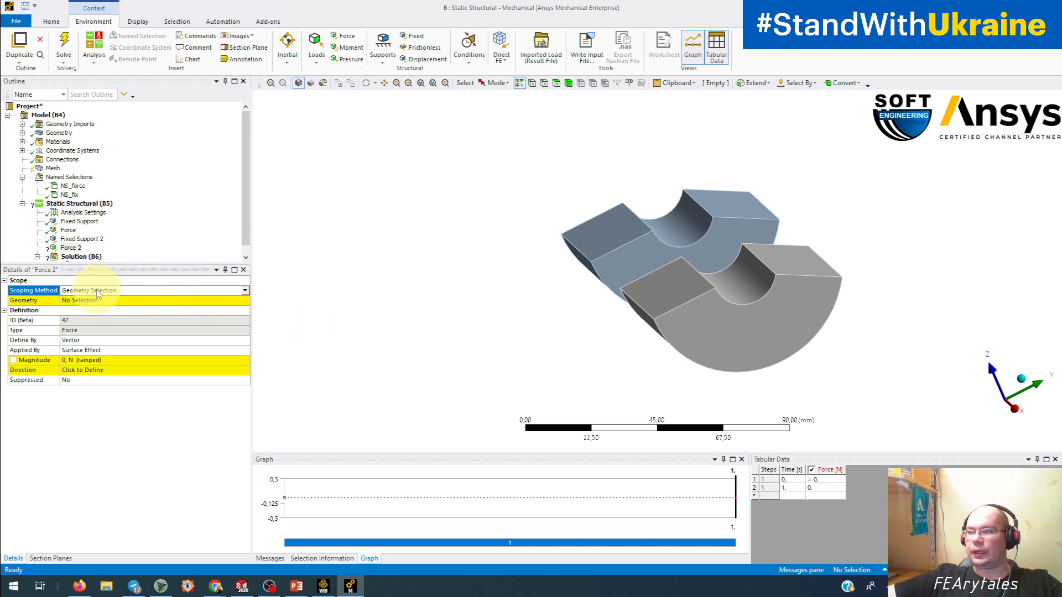
pyautogui.doubleClick(98, 292)
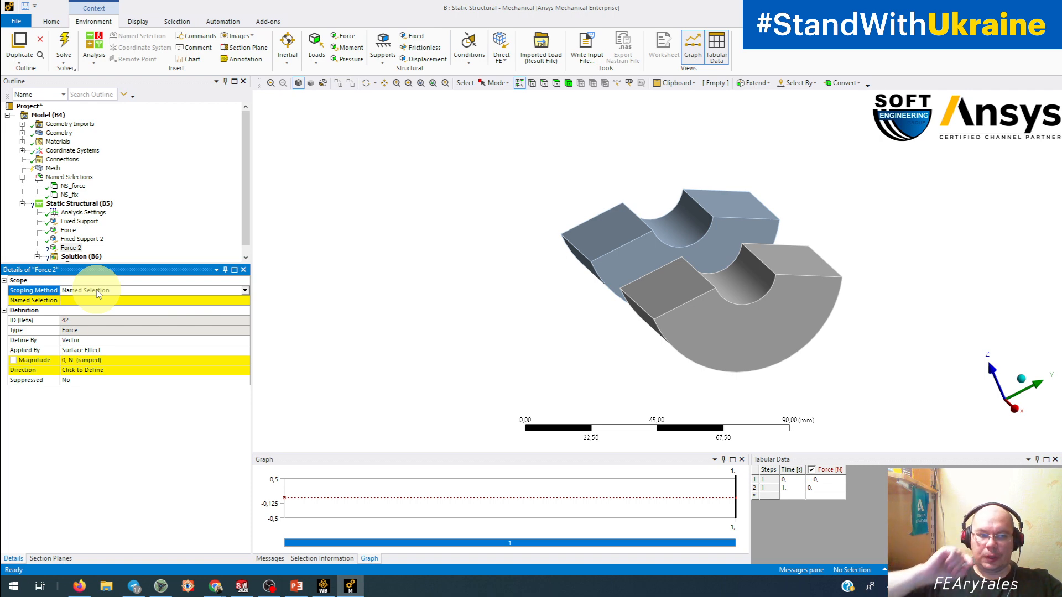
pyautogui.doubleClick(110, 301)
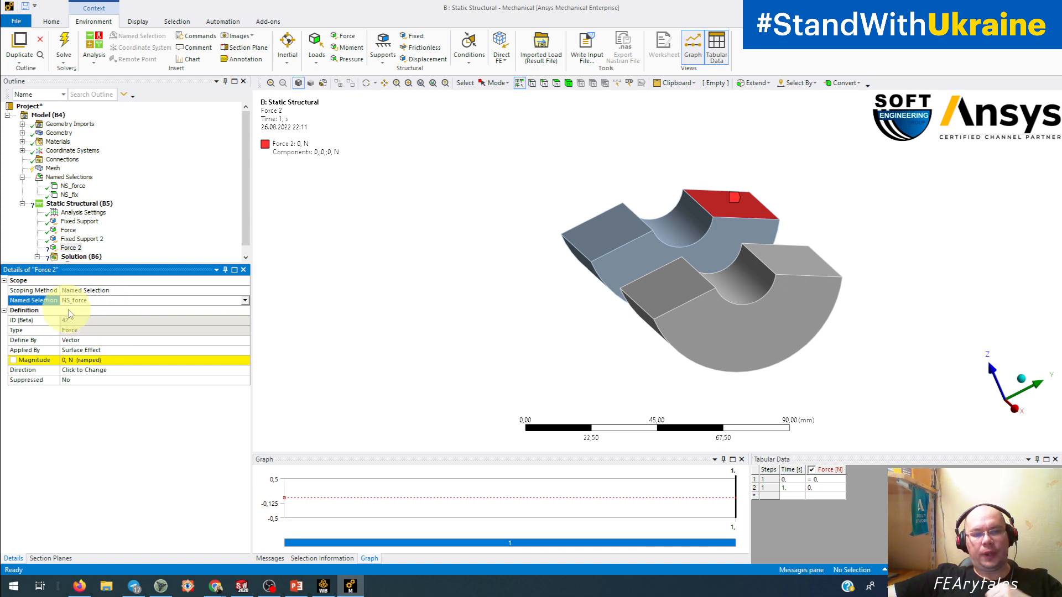
# Step: Set the magnitude of the force on NS_force to -1000 N
pyautogui.click(112, 359)
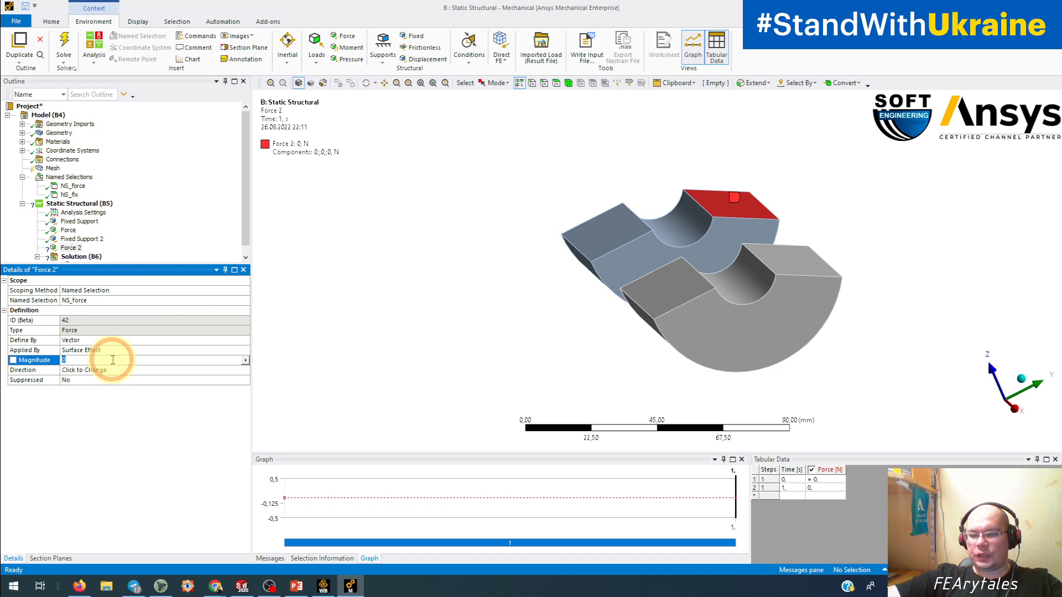
pyautogui.write('-1000')
pyautogui.press('Return')
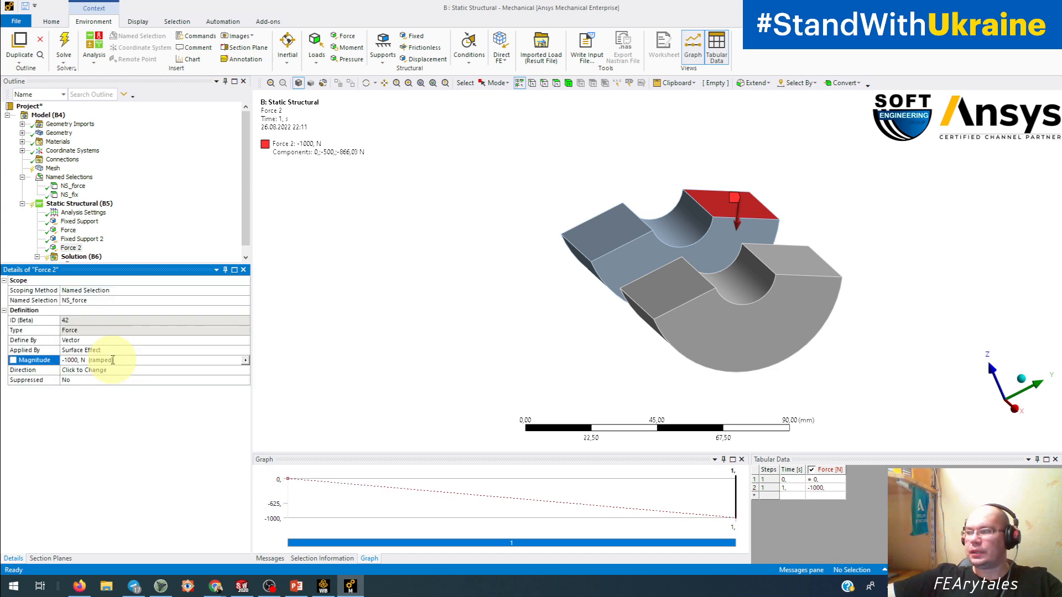
pyautogui.moveTo(523, 263); pyautogui.dragTo(437, 268, button='middle')
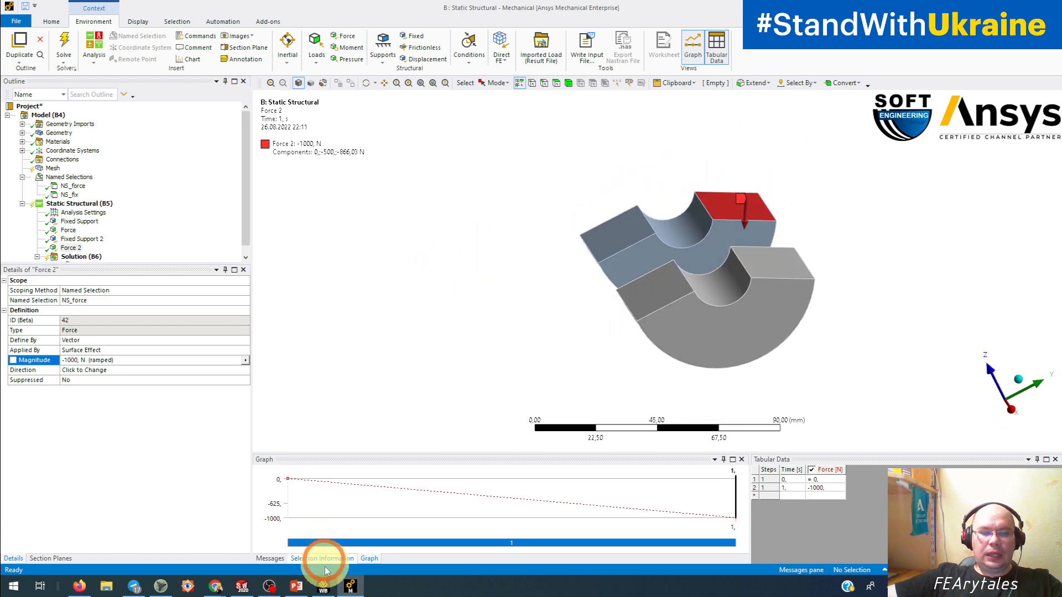
# Step: Switch to SOLIDWORKS and open the Ansys Named Selection Manager for the revolved part
pyautogui.click(241, 587)
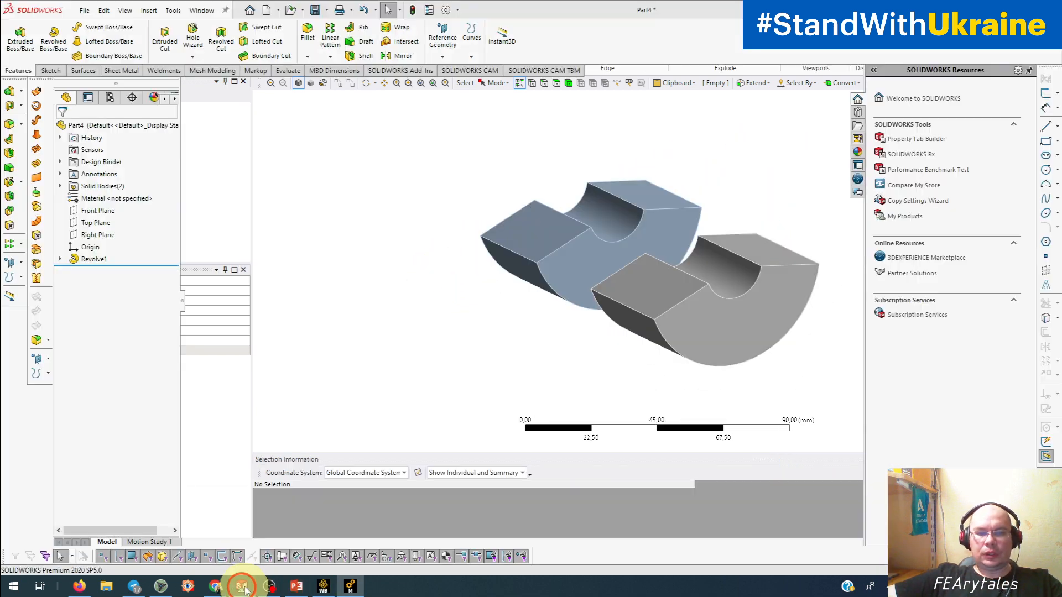
pyautogui.moveTo(459, 399)
pyautogui.mouseDown(button='middle')
pyautogui.moveTo(389, 423)
pyautogui.moveTo(445, 405)
pyautogui.mouseUp(button='middle')
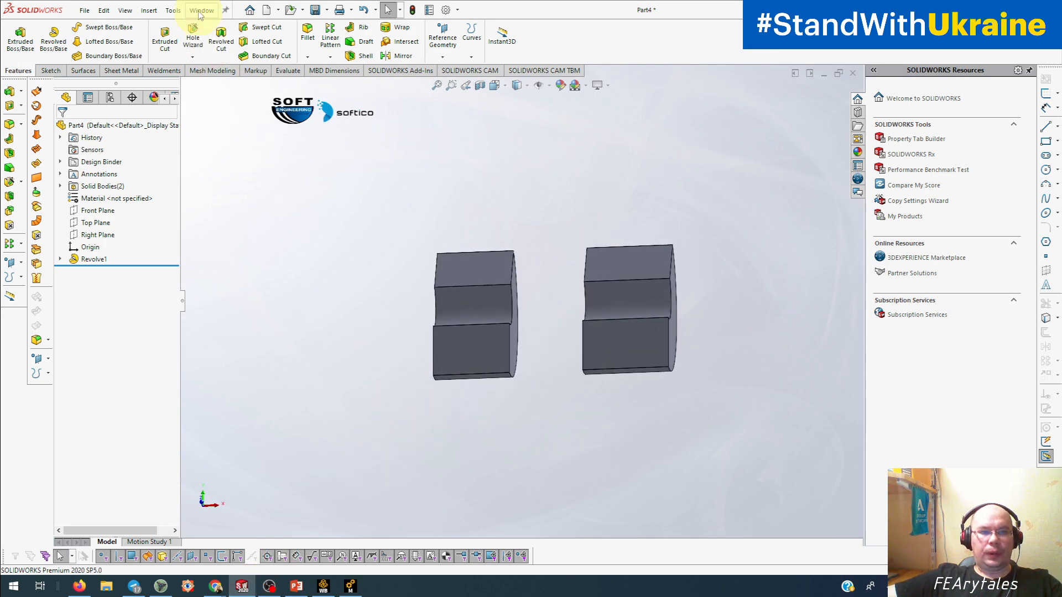
pyautogui.click(173, 10)
pyautogui.moveTo(226, 77)
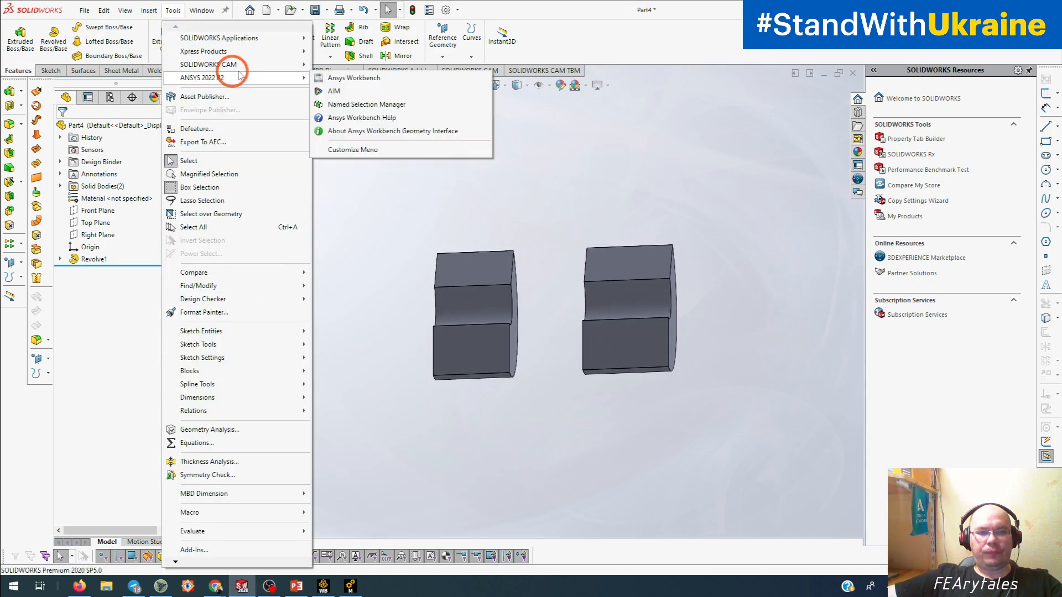
pyautogui.click(355, 104)
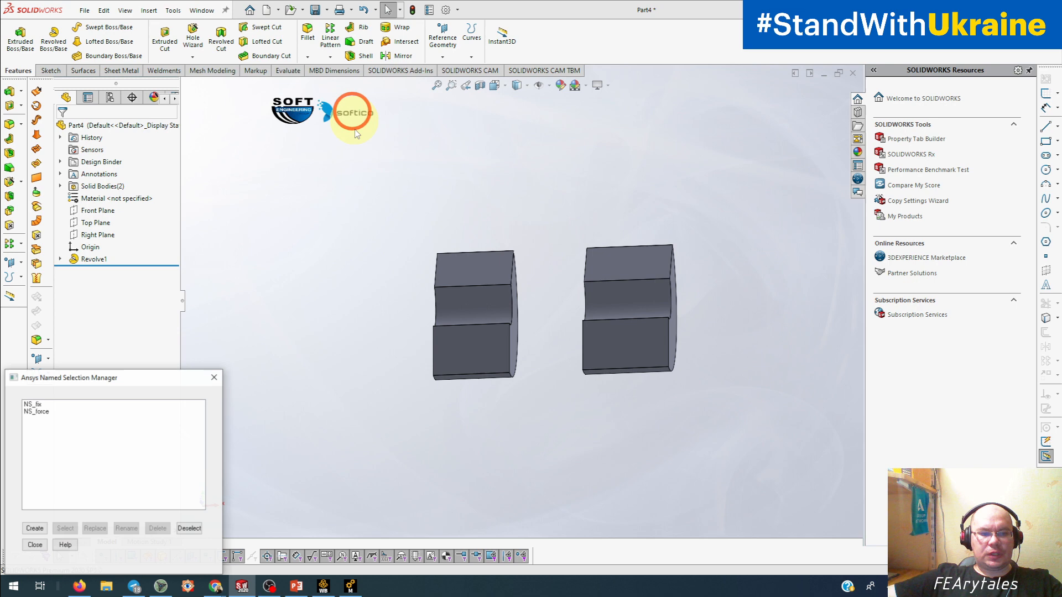
# Step: Replace the geometry of the NS_fix named selection with the curved outer face of the first body
pyautogui.click(40, 404)
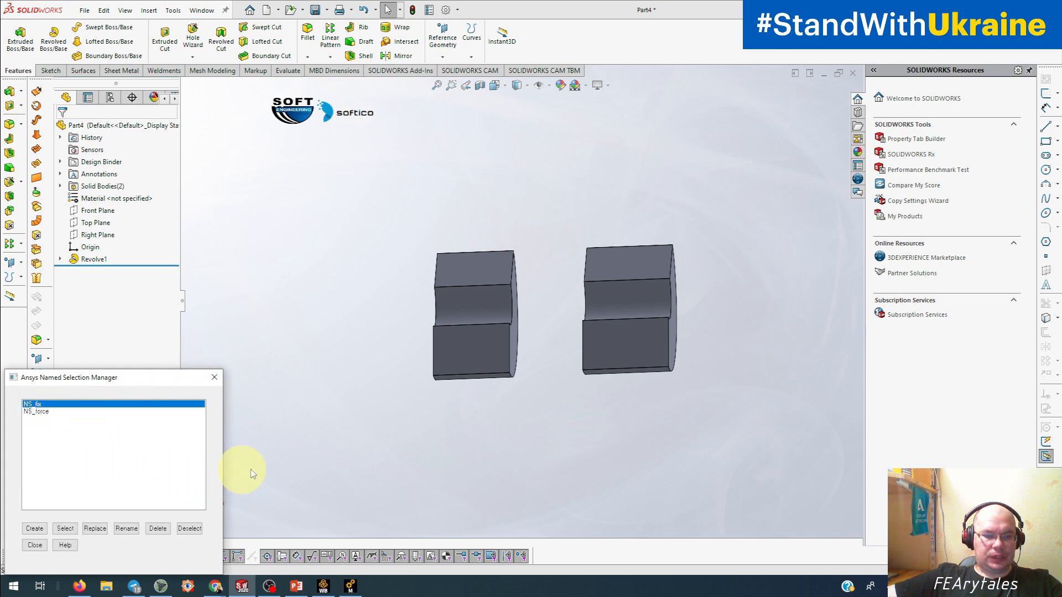
pyautogui.moveTo(334, 446); pyautogui.dragTo(293, 387, button='middle')
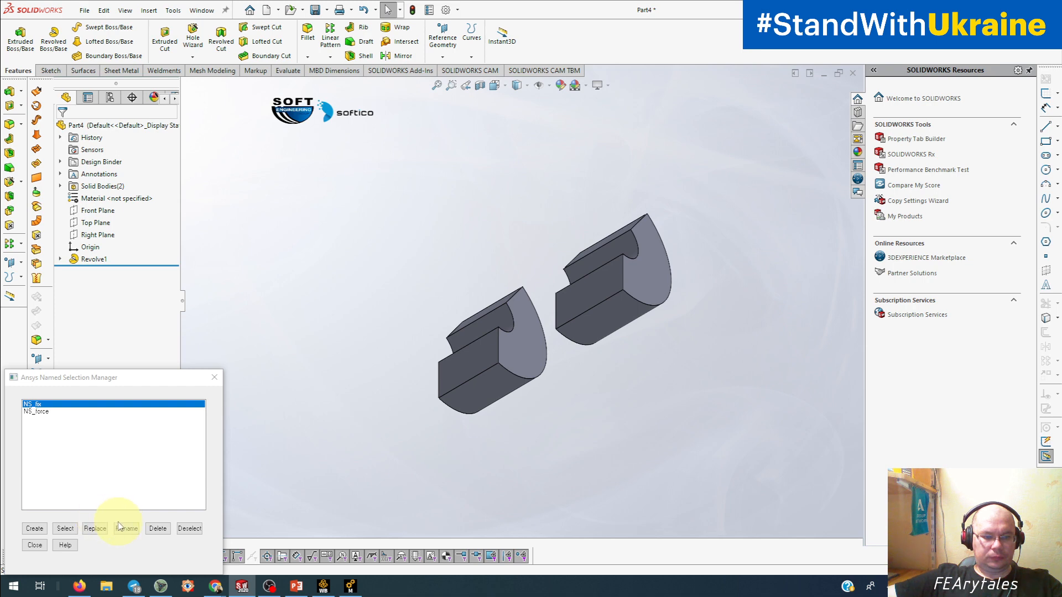
pyautogui.click(65, 528)
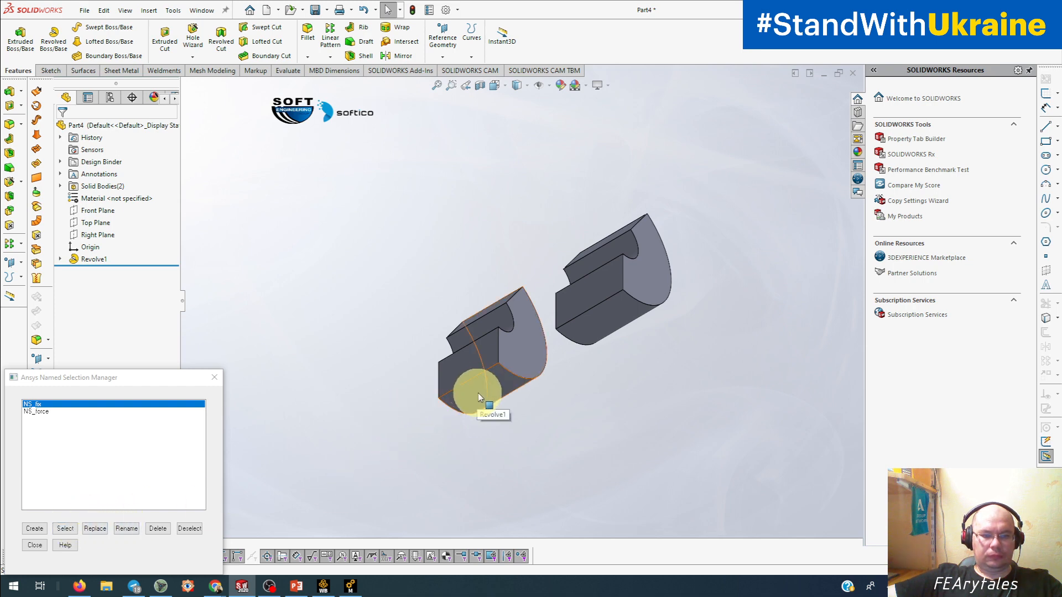
pyautogui.click(492, 394)
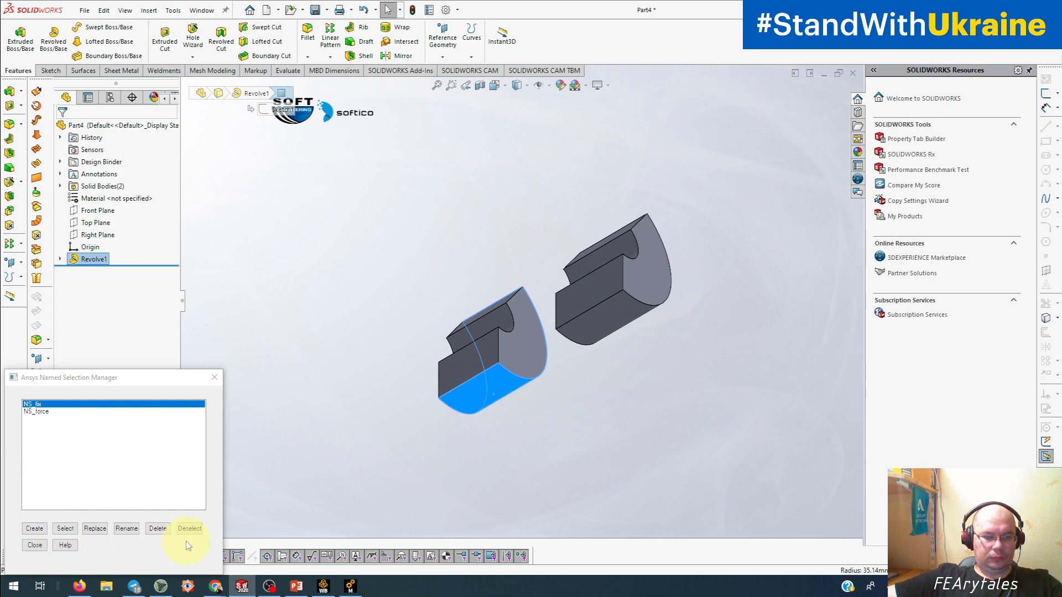
pyautogui.click(66, 529)
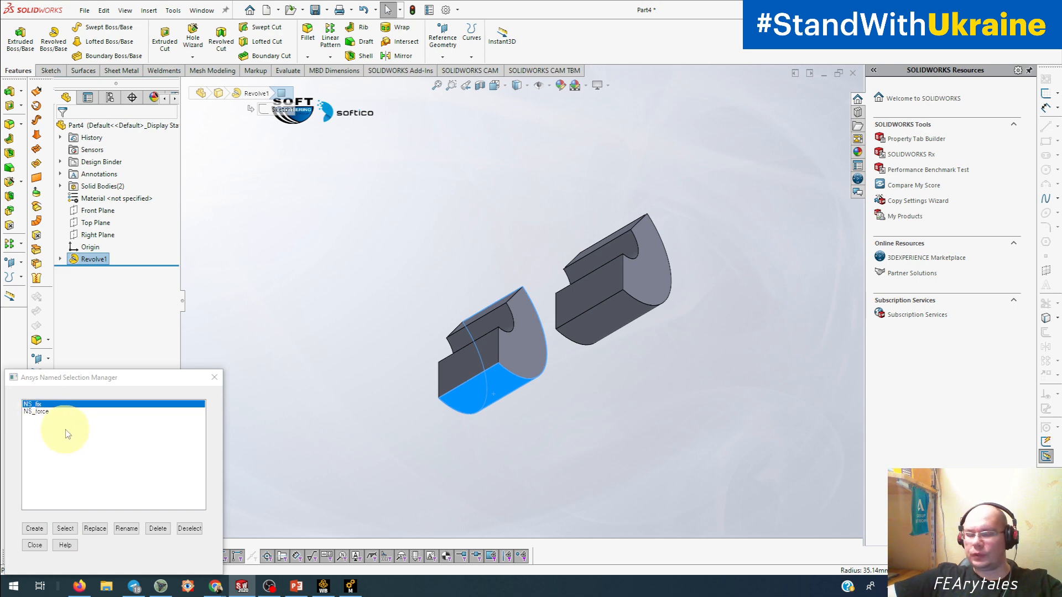
pyautogui.click(77, 530)
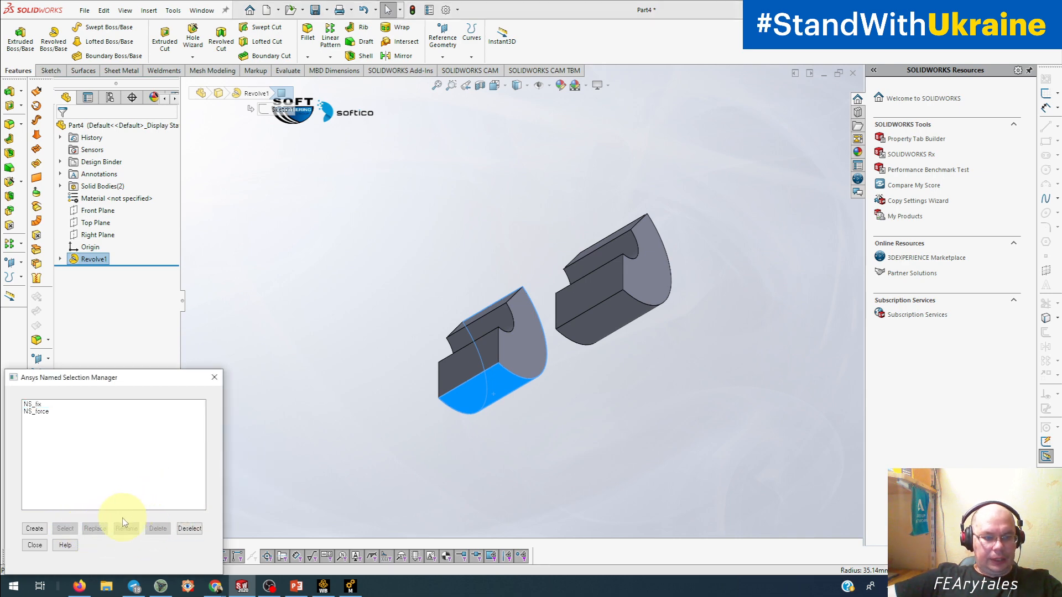
# Step: Highlight the faces of NS_fix and NS_force in turn on the model to check what each named selection contains
pyautogui.click(33, 404)
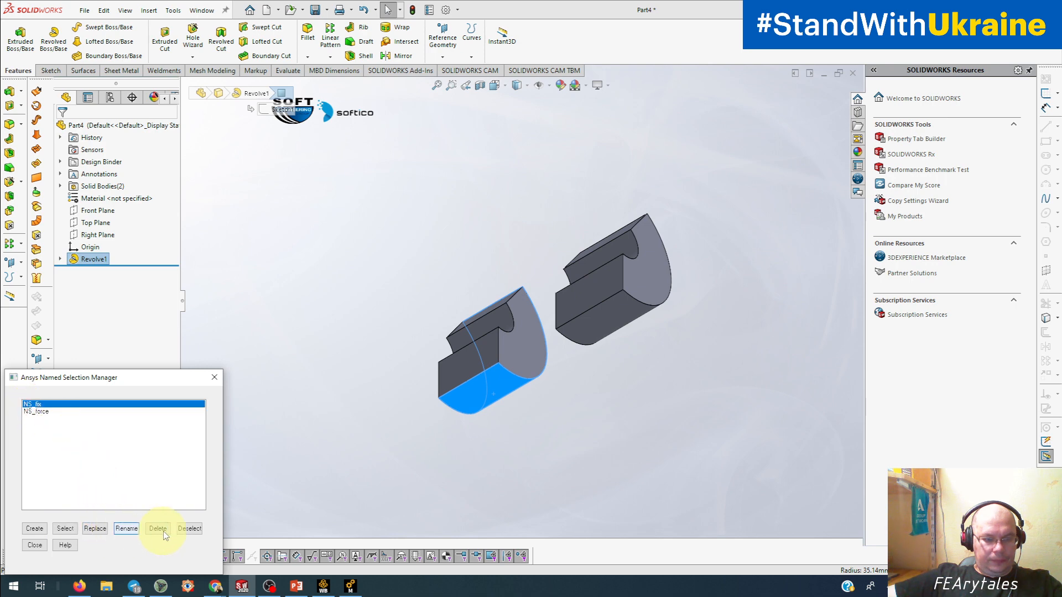
pyautogui.click(66, 529)
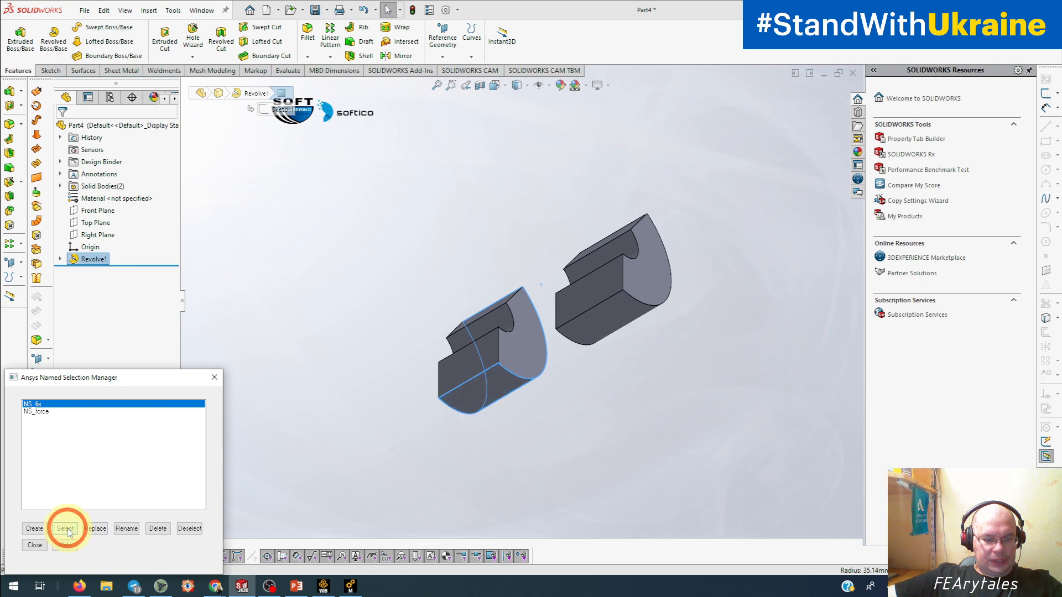
pyautogui.moveTo(391, 473); pyautogui.dragTo(372, 516, button='middle')
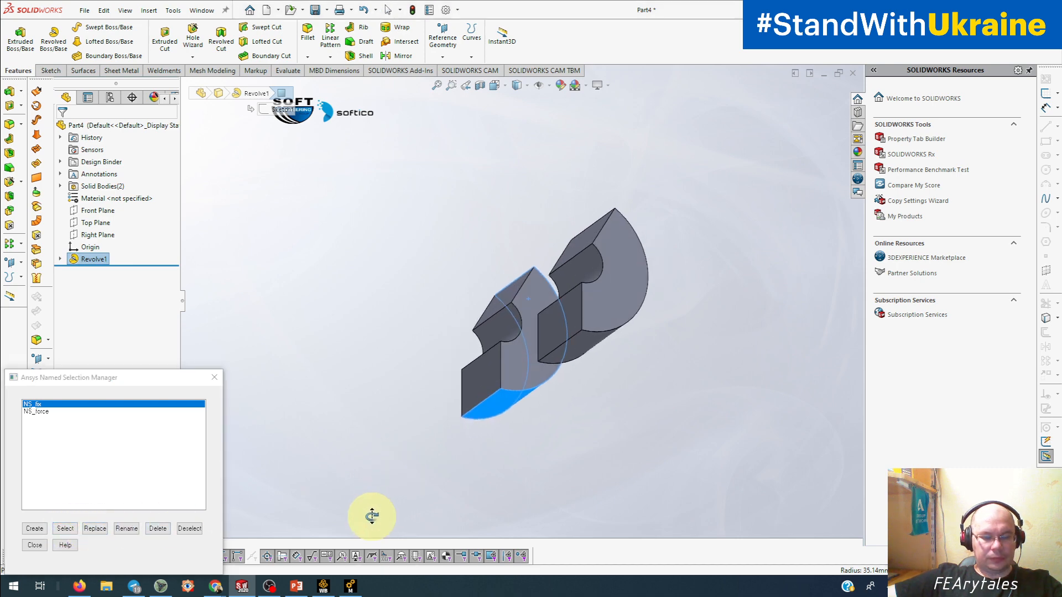
pyautogui.click(309, 463)
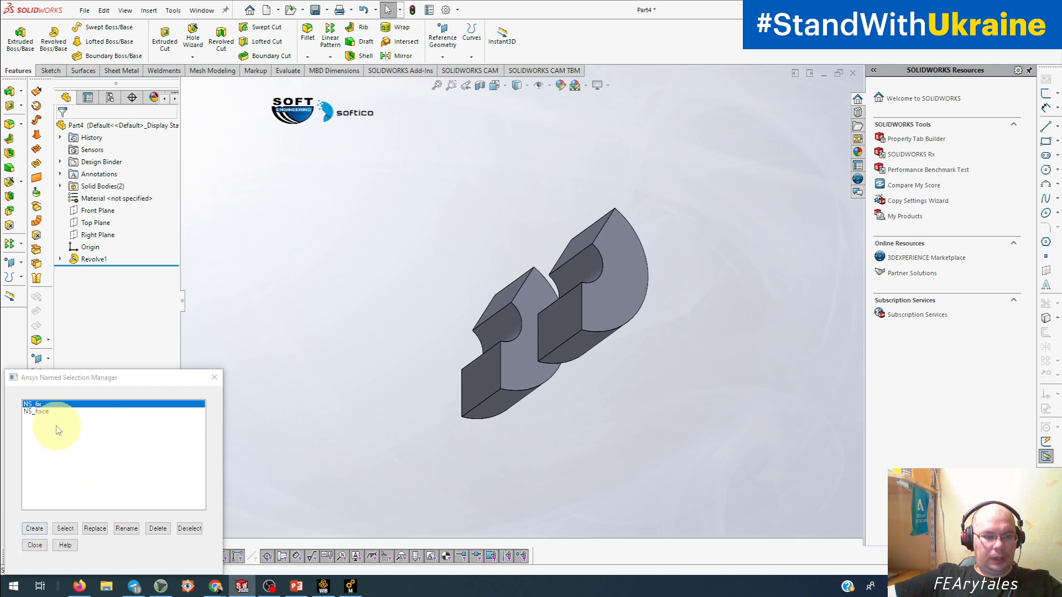
pyautogui.click(36, 411)
pyautogui.click(65, 529)
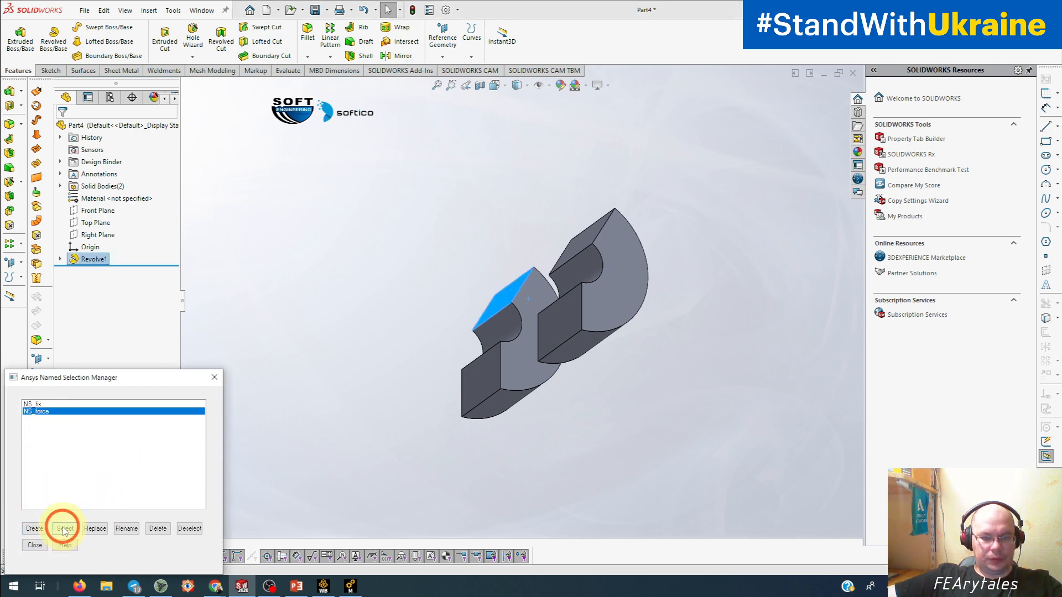
# Step: Replace the NS_fix geometry with the first body's curved outer face plus its two flat end faces
pyautogui.click(35, 404)
pyautogui.click(65, 528)
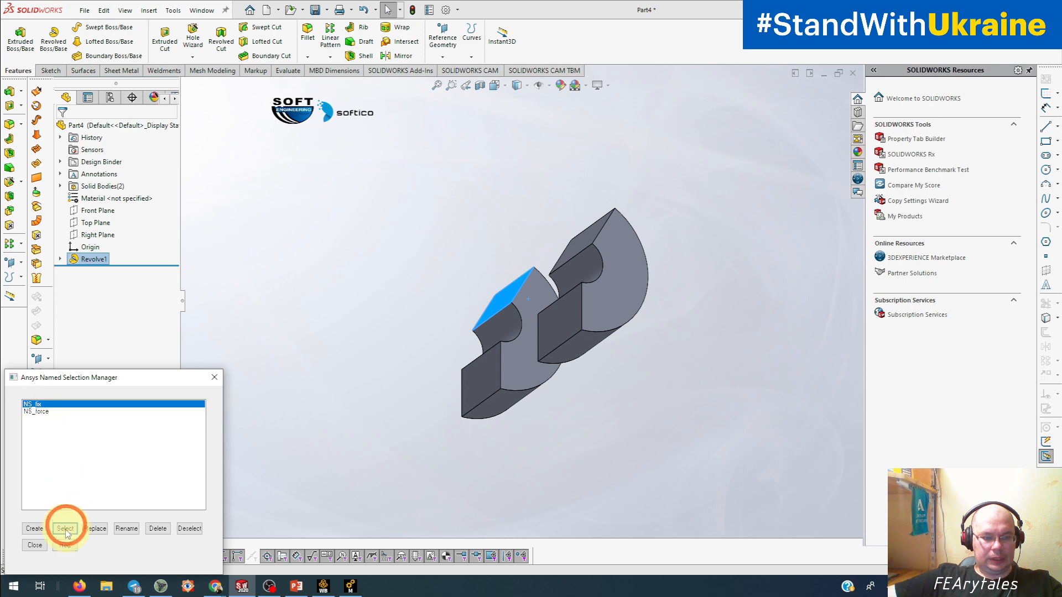
pyautogui.moveTo(361, 412); pyautogui.dragTo(353, 404, button='middle')
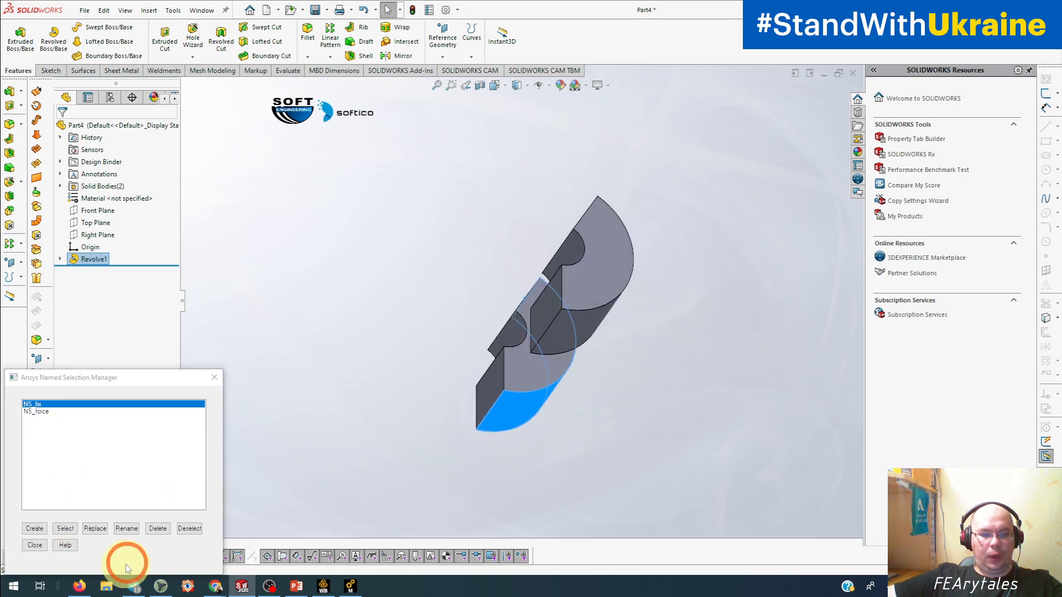
pyautogui.moveTo(487, 464); pyautogui.dragTo(586, 471, button='middle')
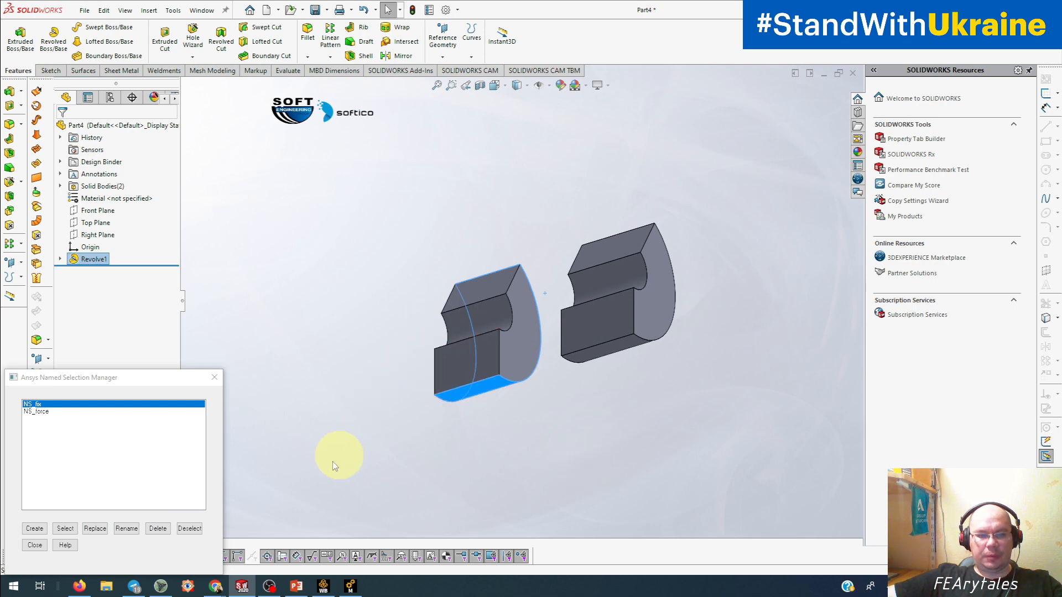
pyautogui.click(527, 364)
pyautogui.moveTo(527, 364); pyautogui.dragTo(486, 289, button='middle')
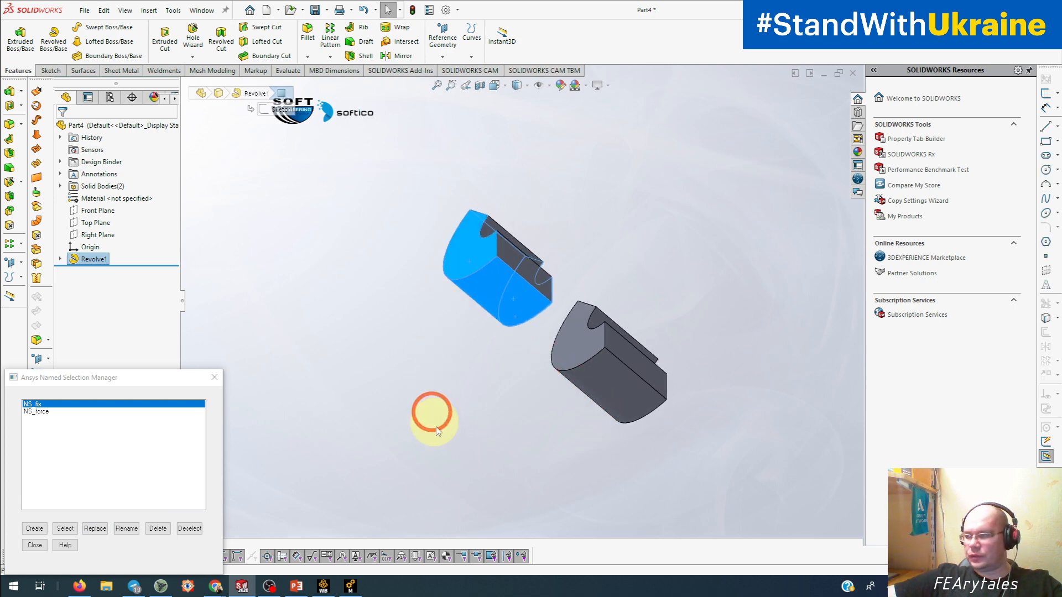
pyautogui.moveTo(431, 415); pyautogui.dragTo(362, 455, button='middle')
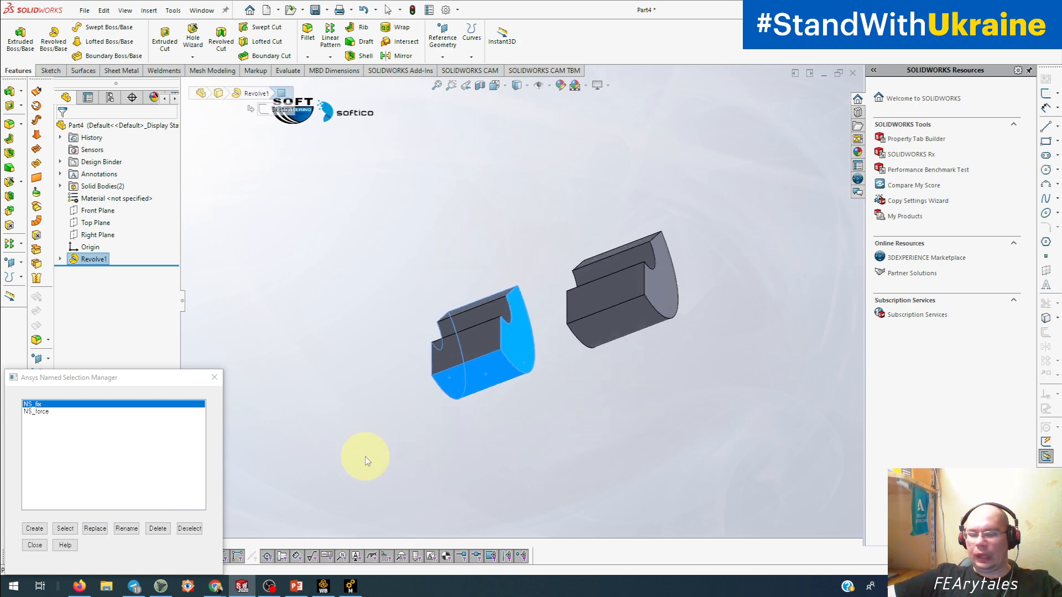
pyautogui.click(95, 529)
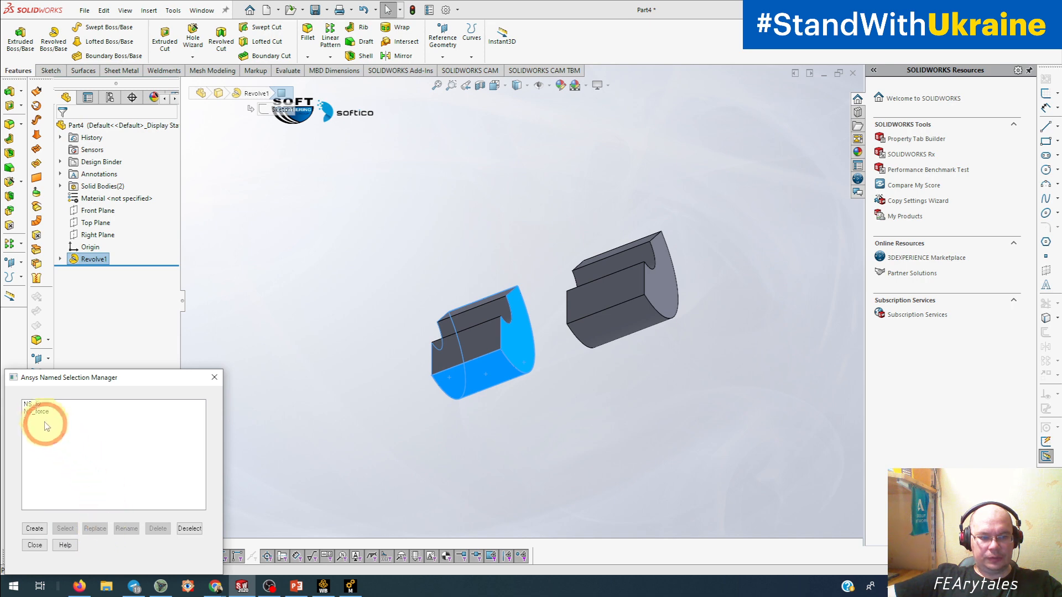
pyautogui.click(36, 406)
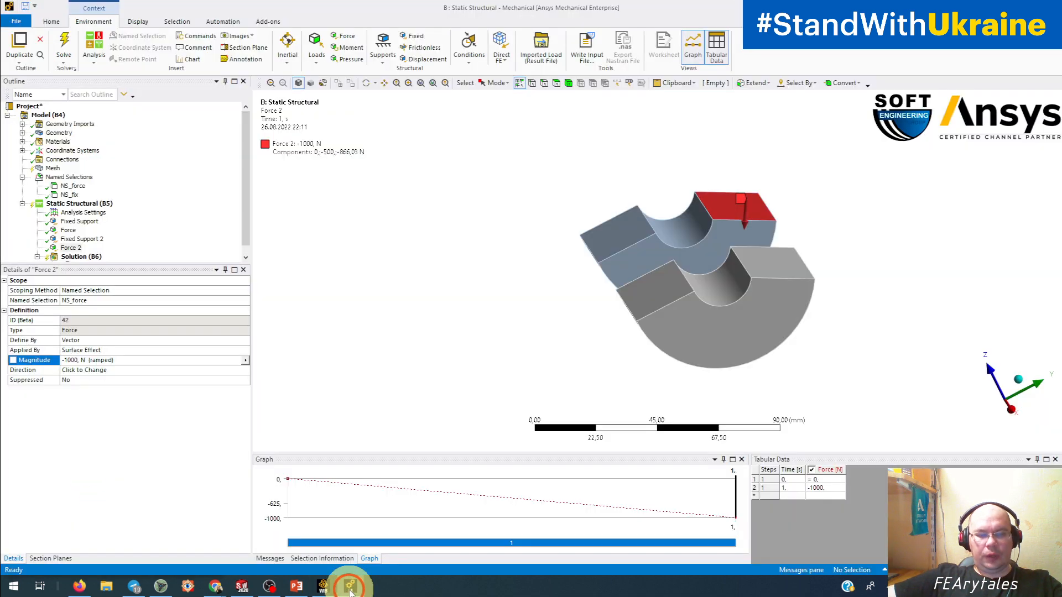
# Step: Switch to Ansys Mechanical, update the geometry from source, and inspect the faces of the NS_fix named selection
pyautogui.click(195, 303)
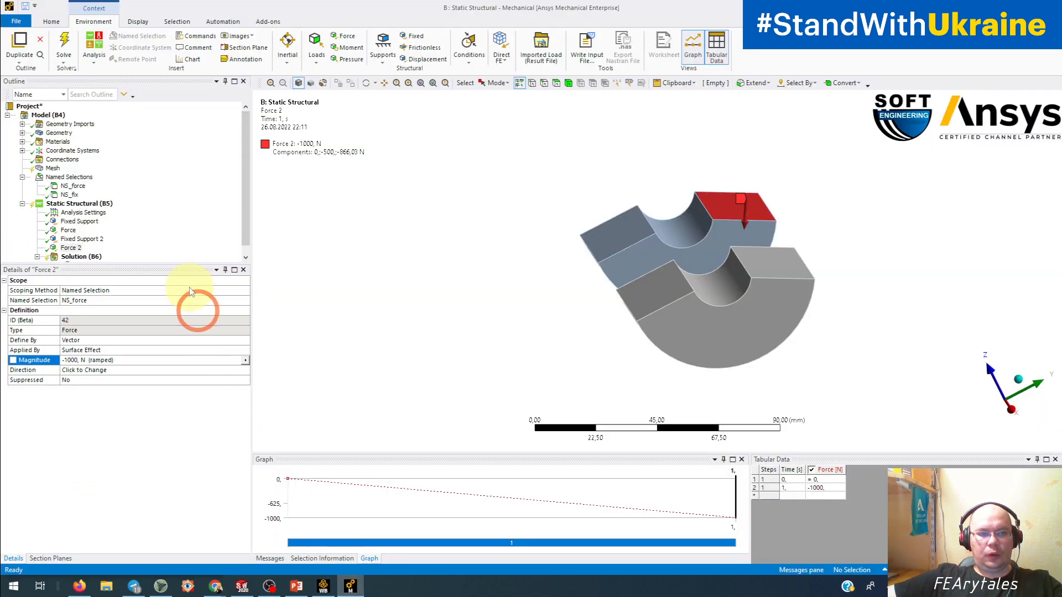
pyautogui.click(62, 133)
pyautogui.rightClick(65, 135)
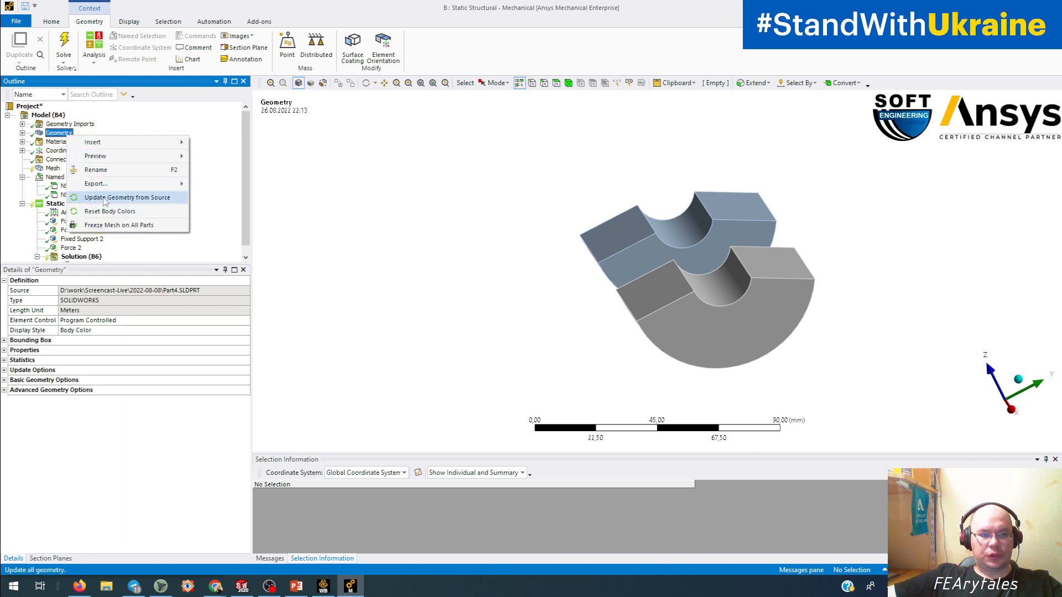
pyautogui.click(104, 198)
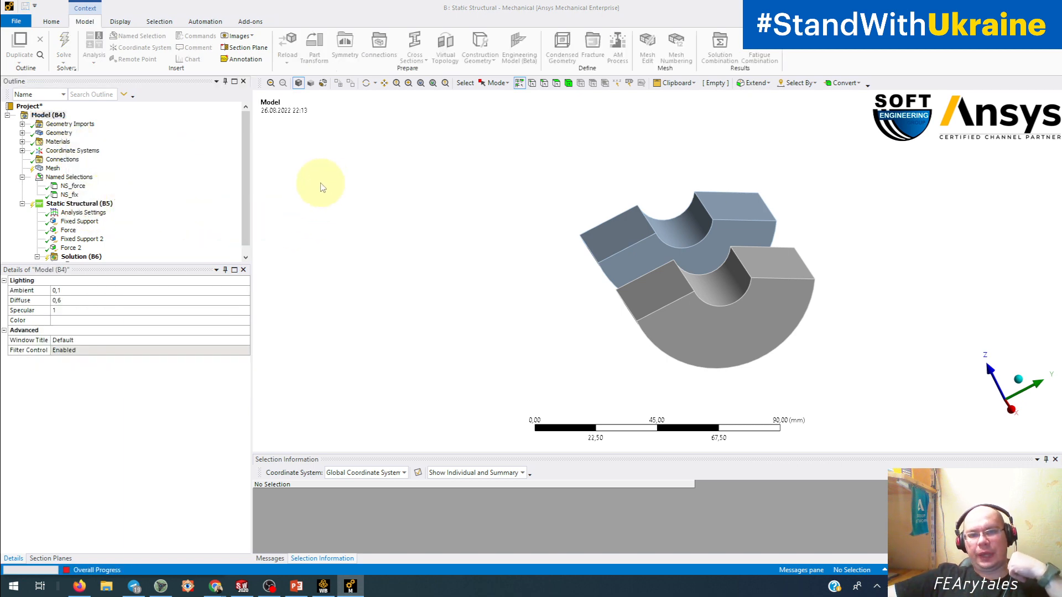
pyautogui.click(67, 196)
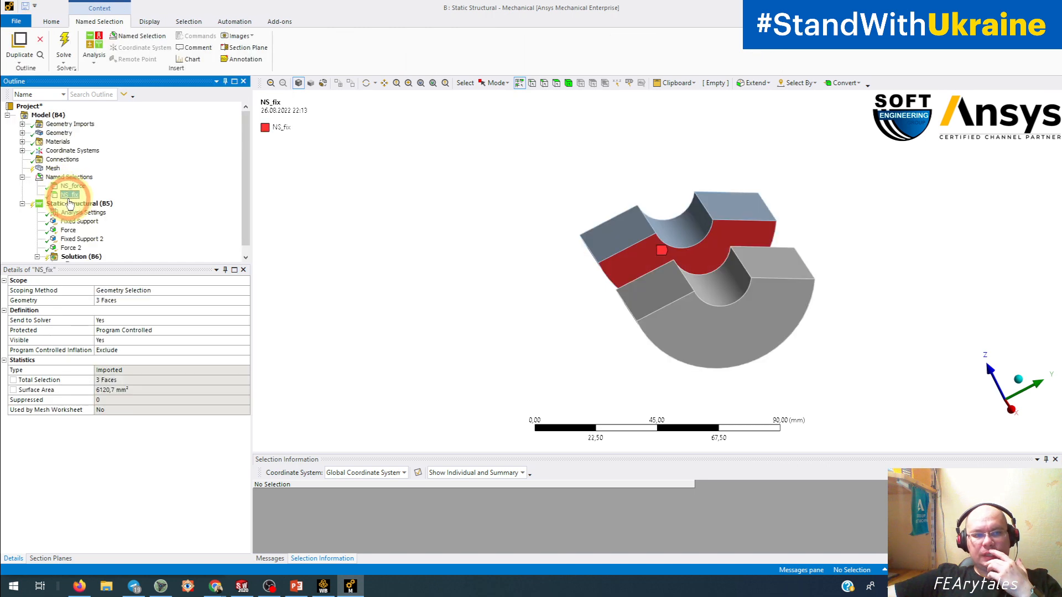
pyautogui.moveTo(441, 301); pyautogui.dragTo(508, 316, button='middle')
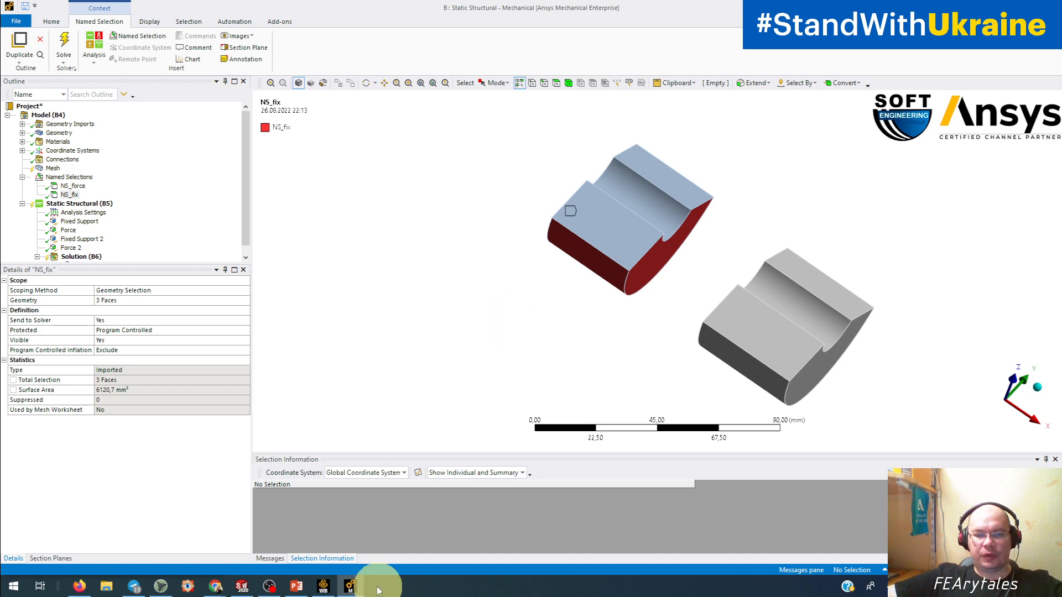
# Step: Switch back to SOLIDWORKS and highlight the geometry of the NS_force named selection on the model
pyautogui.click(242, 586)
pyautogui.click(65, 513)
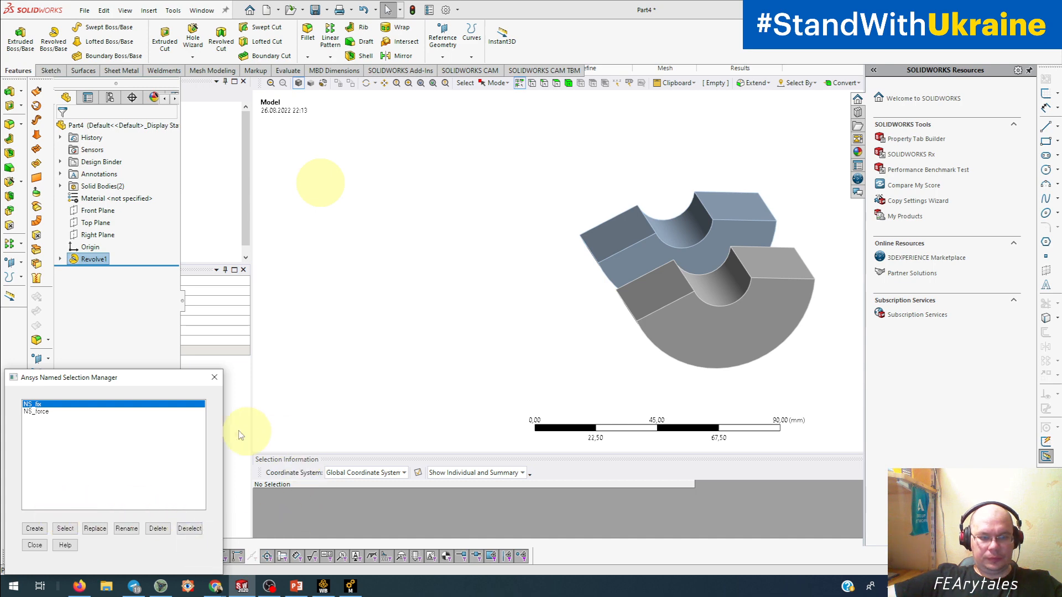
pyautogui.moveTo(620, 293); pyautogui.dragTo(434, 448, button='middle')
pyautogui.click(299, 462)
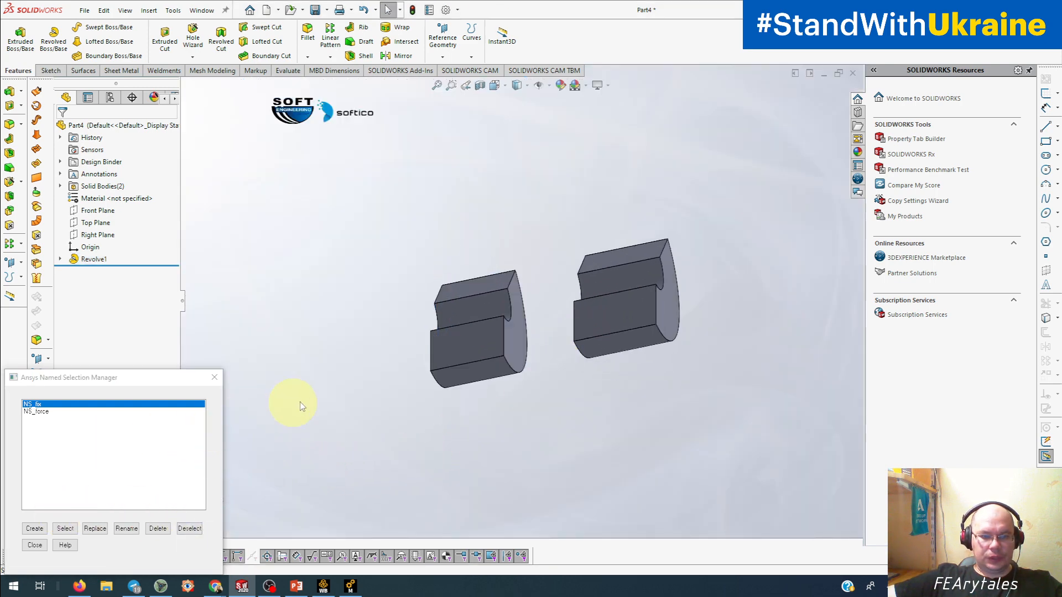
pyautogui.click(47, 412)
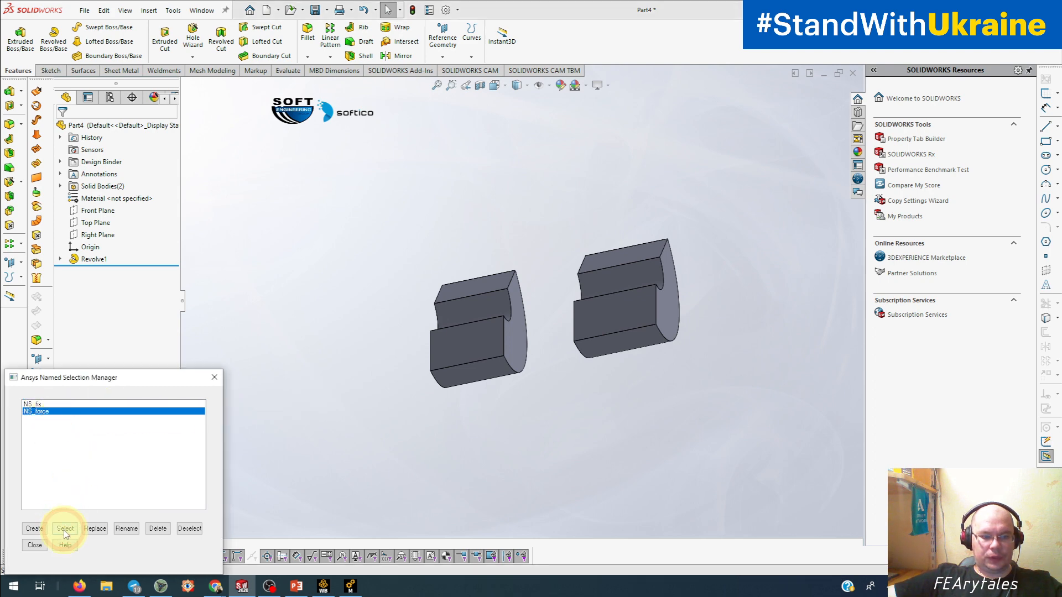
pyautogui.click(64, 528)
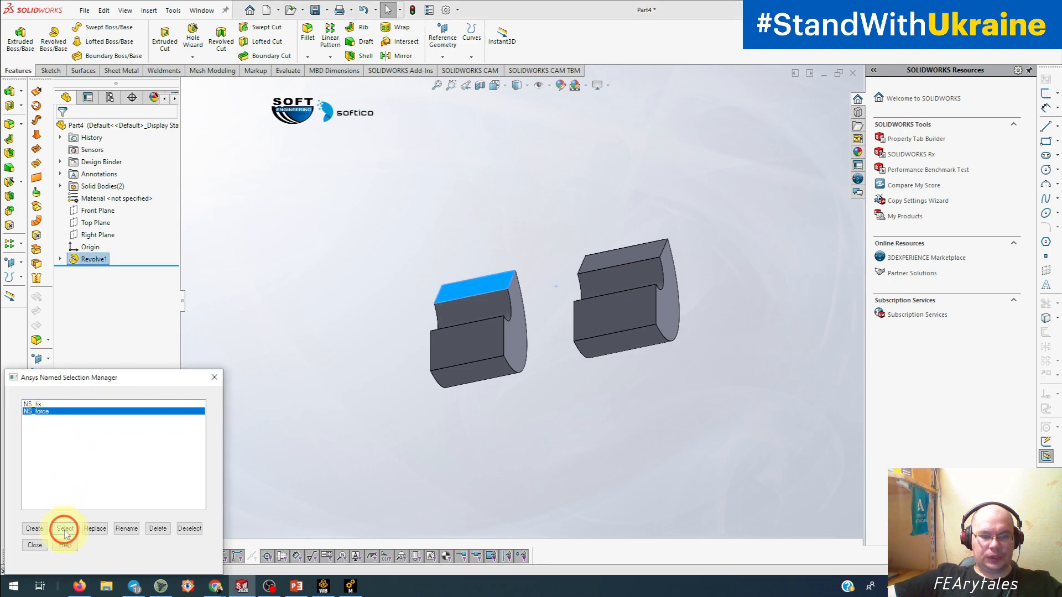
# Step: Replace the NS_fix geometry with only the flat rectangular face on the opposite side of the groove from NS_force, and close the manager
pyautogui.click(41, 405)
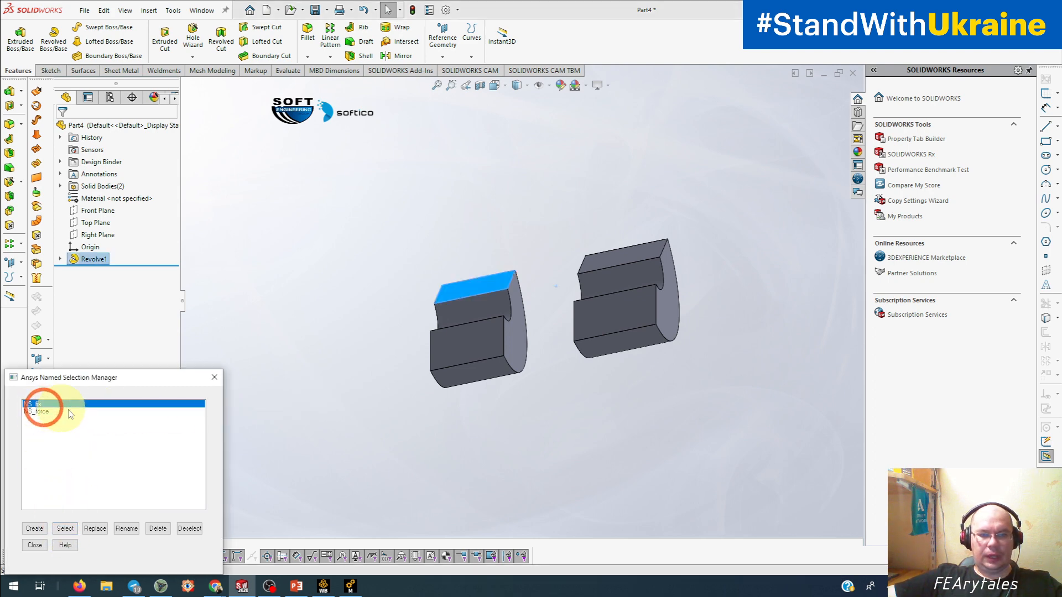
pyautogui.click(462, 349)
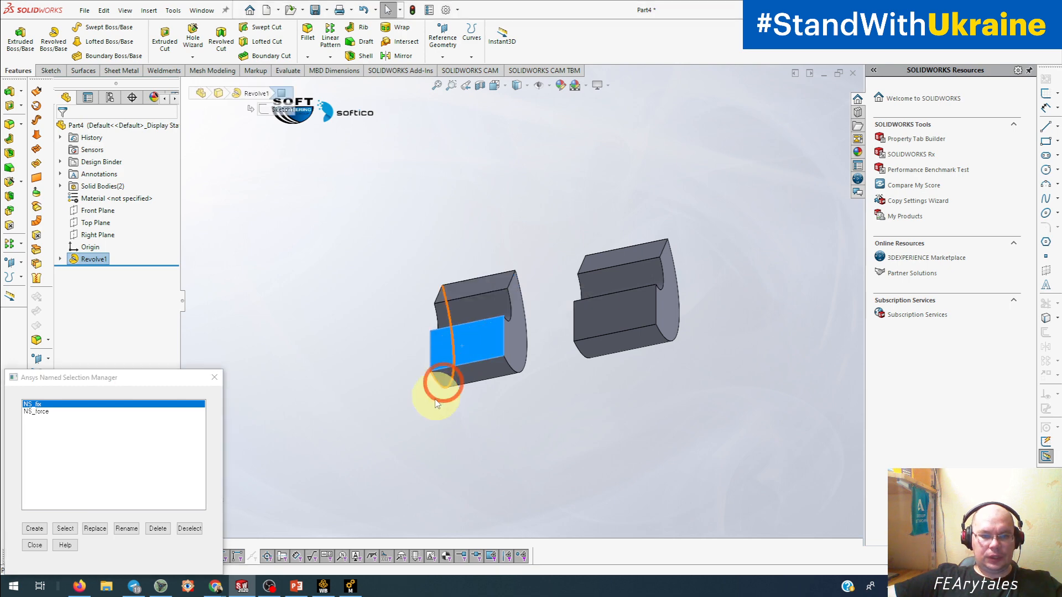
pyautogui.click(95, 529)
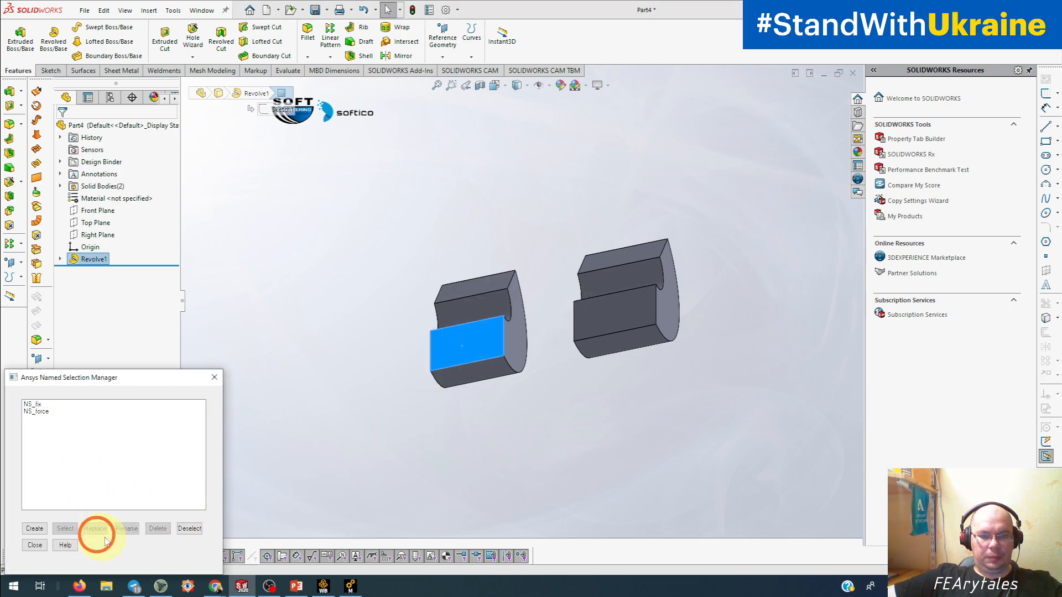
pyautogui.click(216, 382)
# Step: Switch to Ansys Mechanical, update the geometry from source, and review the Static Structural conditions and imported named selections
pyautogui.click(350, 586)
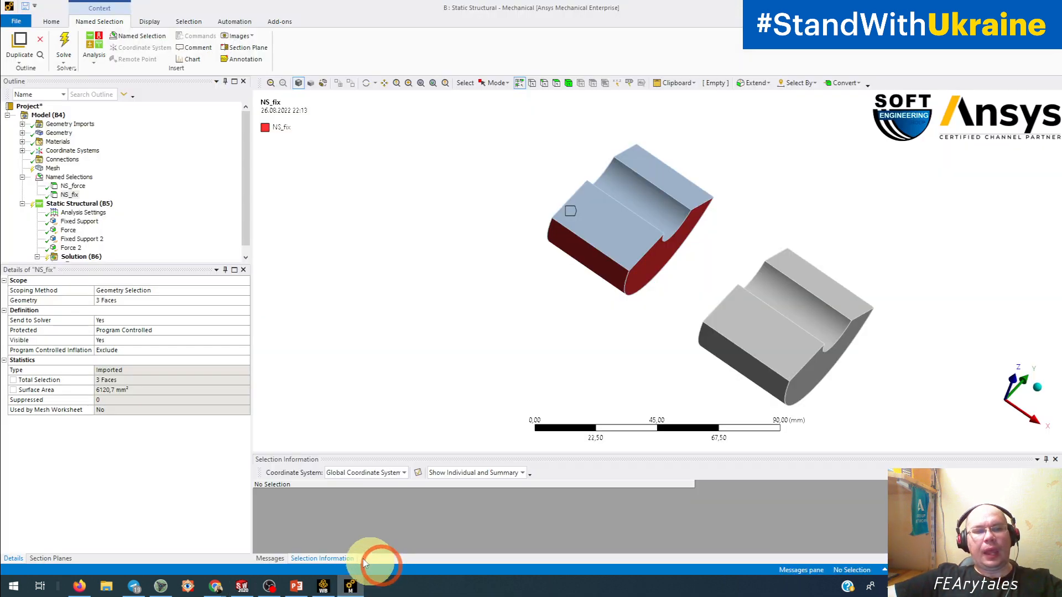
pyautogui.rightClick(59, 134)
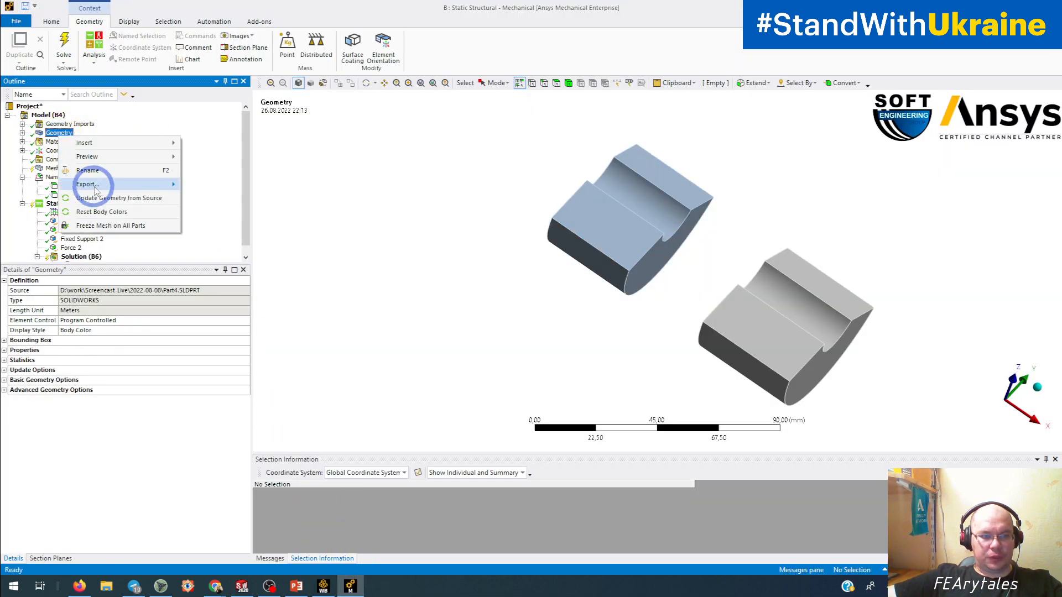
pyautogui.click(111, 198)
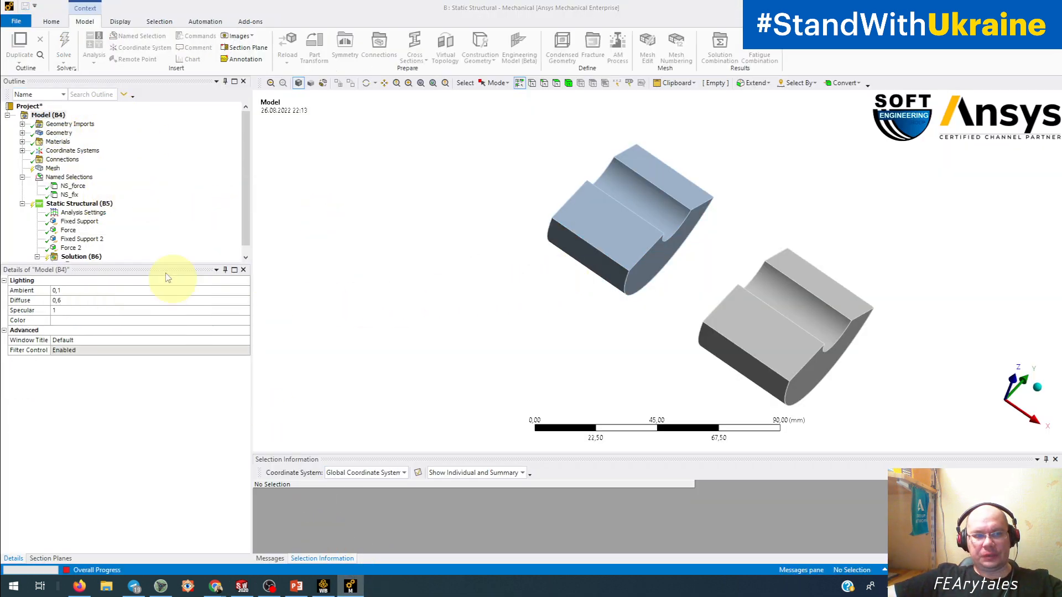
pyautogui.click(93, 205)
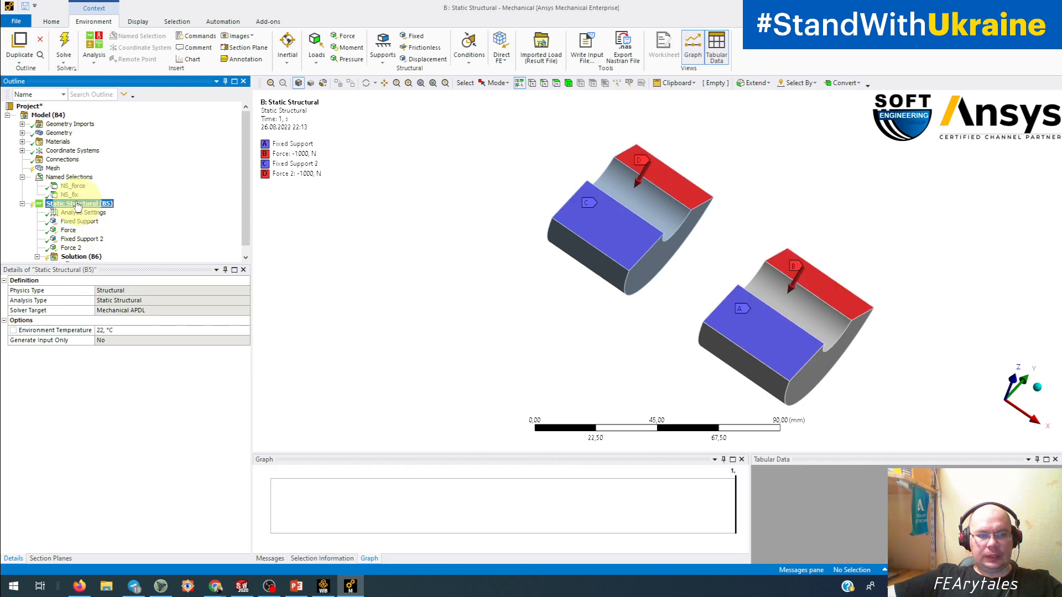
pyautogui.click(70, 186)
pyautogui.click(68, 196)
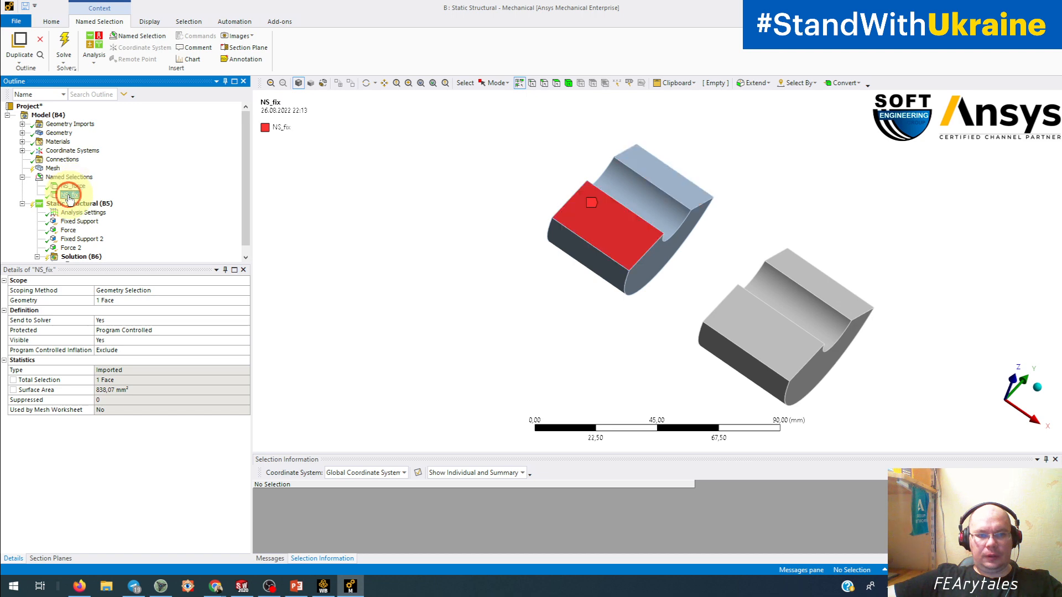
# Step: Solve the Static Structural analysis with the updated supports and forces
pyautogui.click(76, 205)
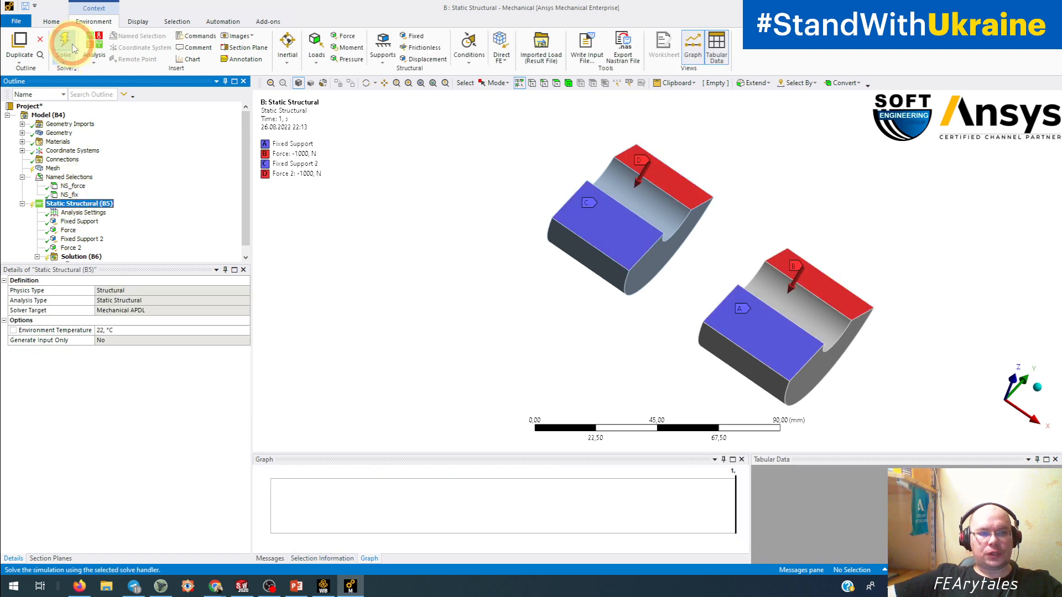
pyautogui.click(68, 44)
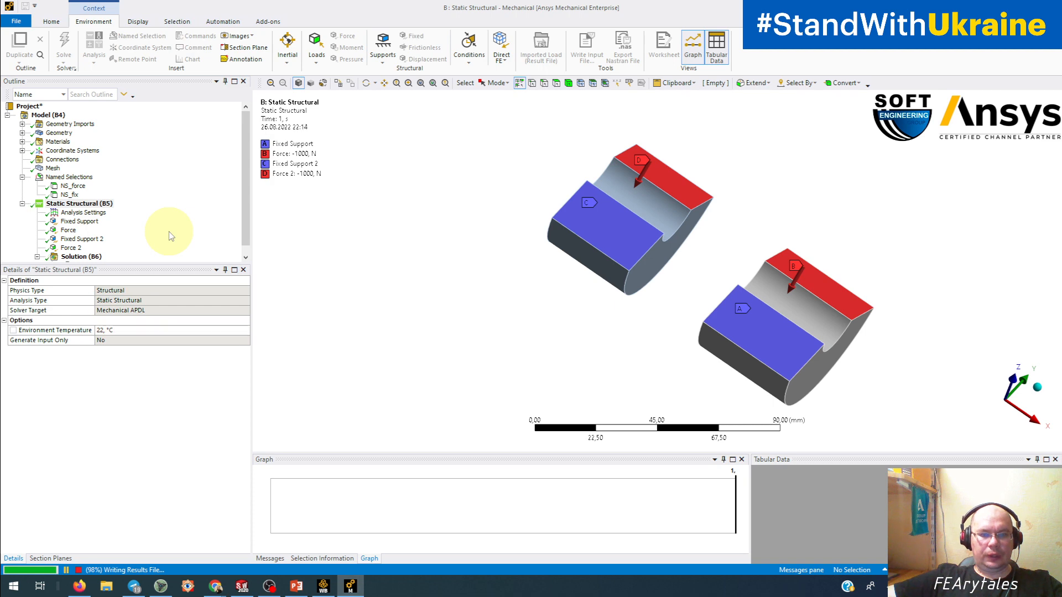
# Step: Add Total Deformation and Equivalent (von-Mises) Stress results to the solution, evaluate them, and inspect the stress on both bodies
pyautogui.click(83, 247)
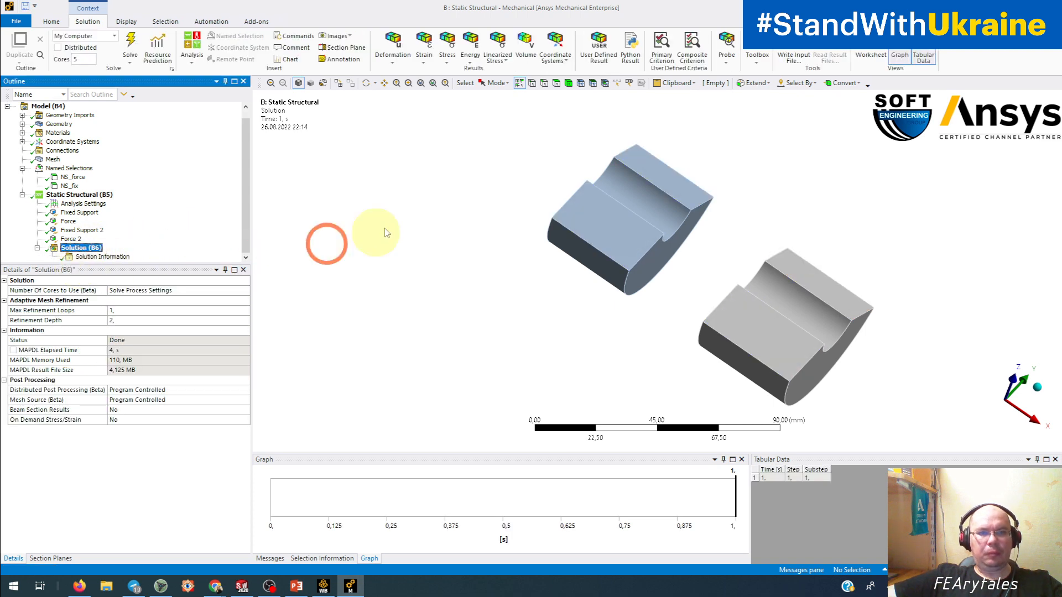
pyautogui.click(404, 55)
pyautogui.click(413, 84)
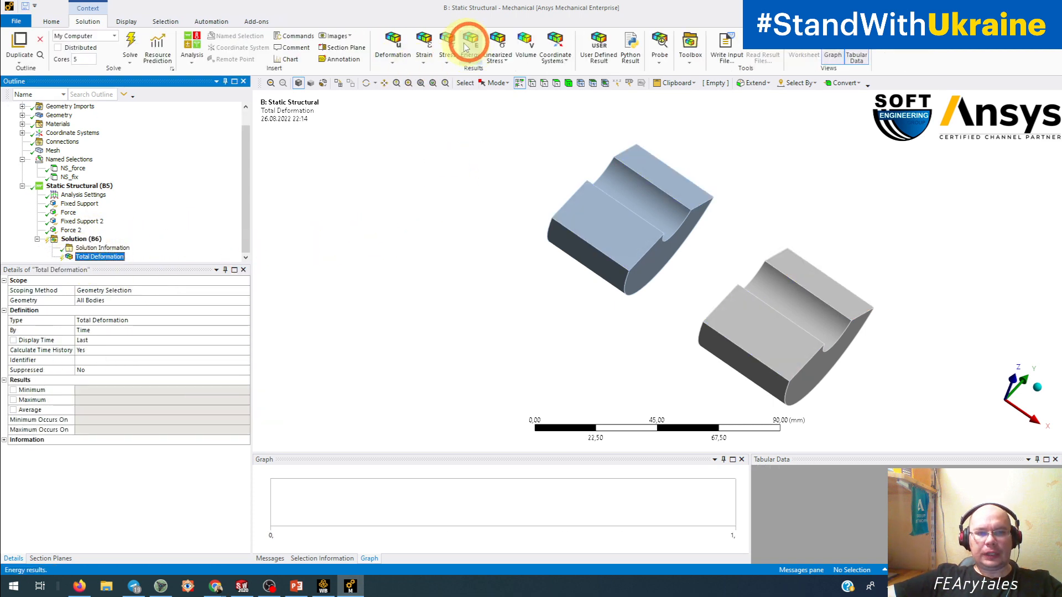
pyautogui.click(453, 49)
pyautogui.click(459, 69)
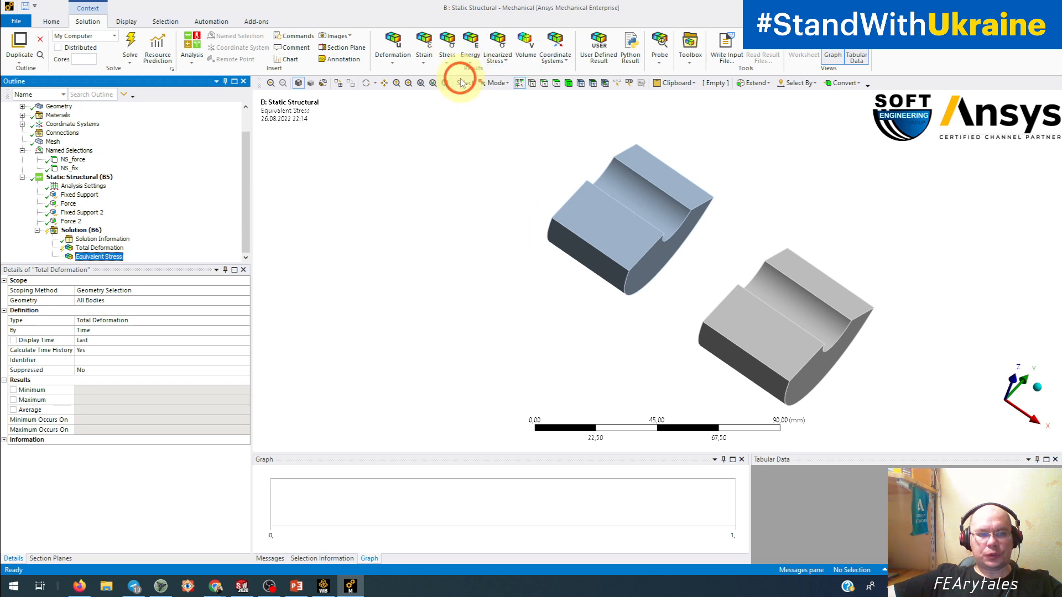
pyautogui.click(131, 45)
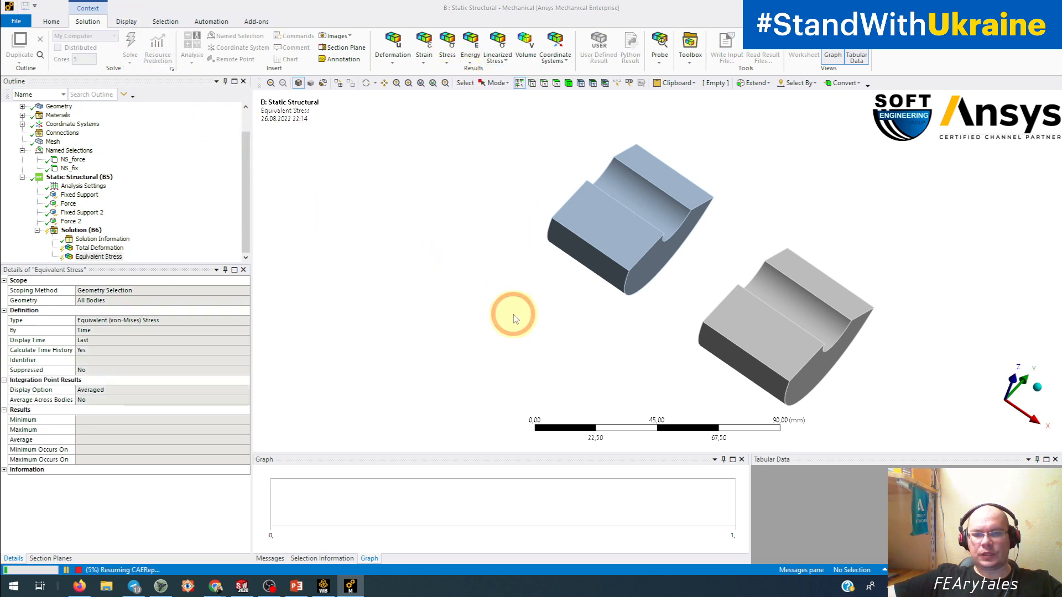
pyautogui.moveTo(514, 320); pyautogui.dragTo(321, 320, button='middle')
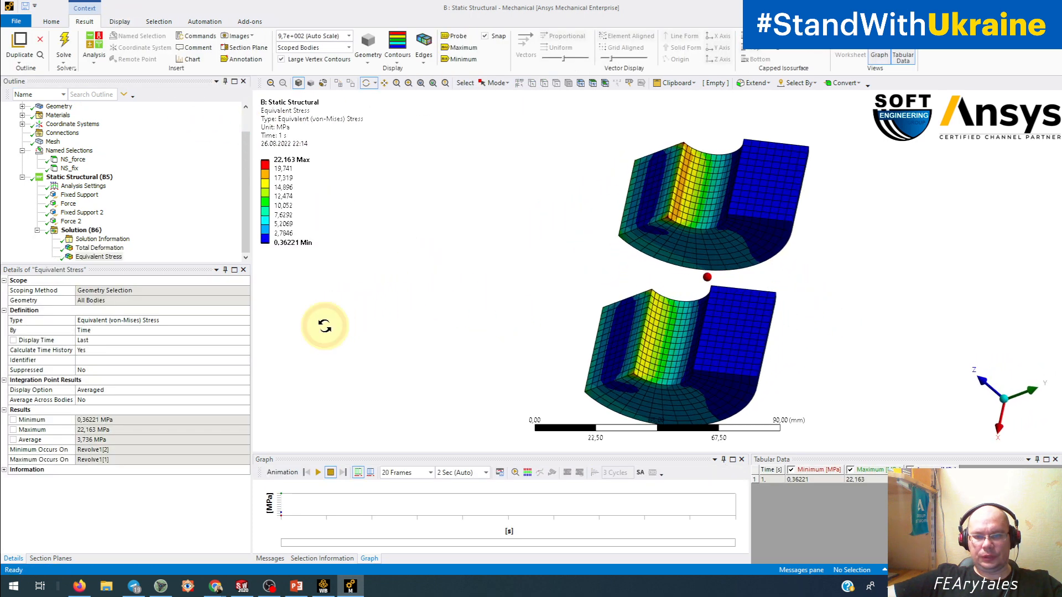
pyautogui.moveTo(515, 330); pyautogui.dragTo(700, 395, button='middle')
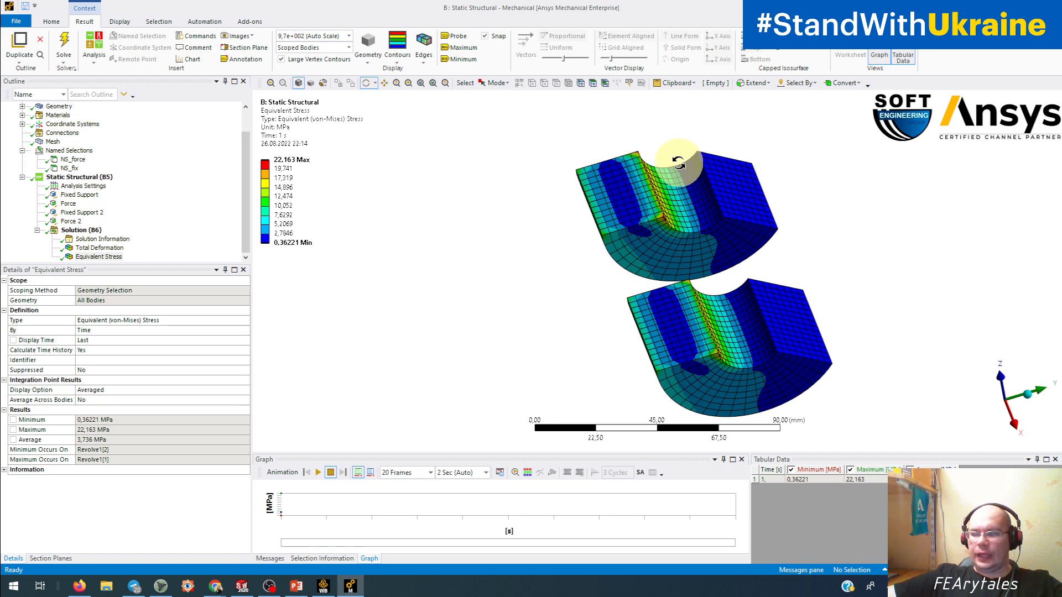
# Step: Switch to SOLIDWORKS and set the Direction 1 angle of the Revolve1 feature to 180 degrees
pyautogui.click(324, 587)
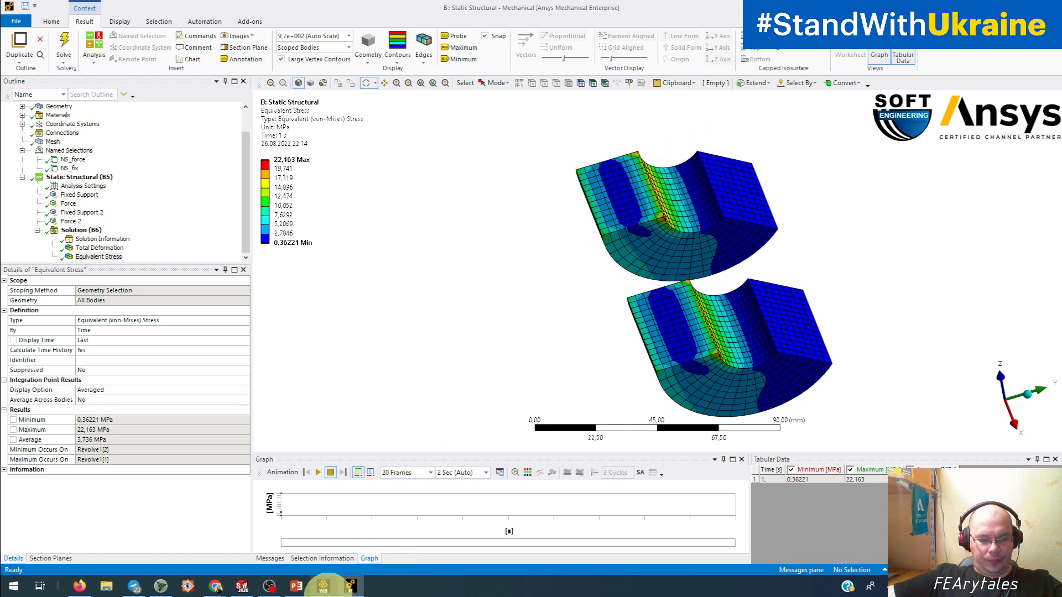
pyautogui.click(242, 586)
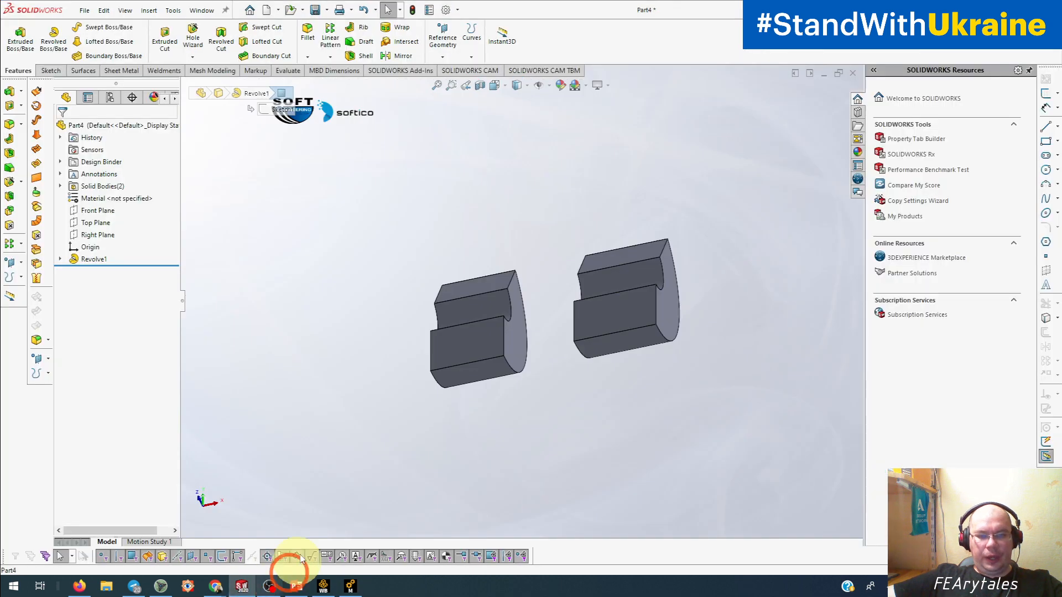
pyautogui.rightClick(83, 258)
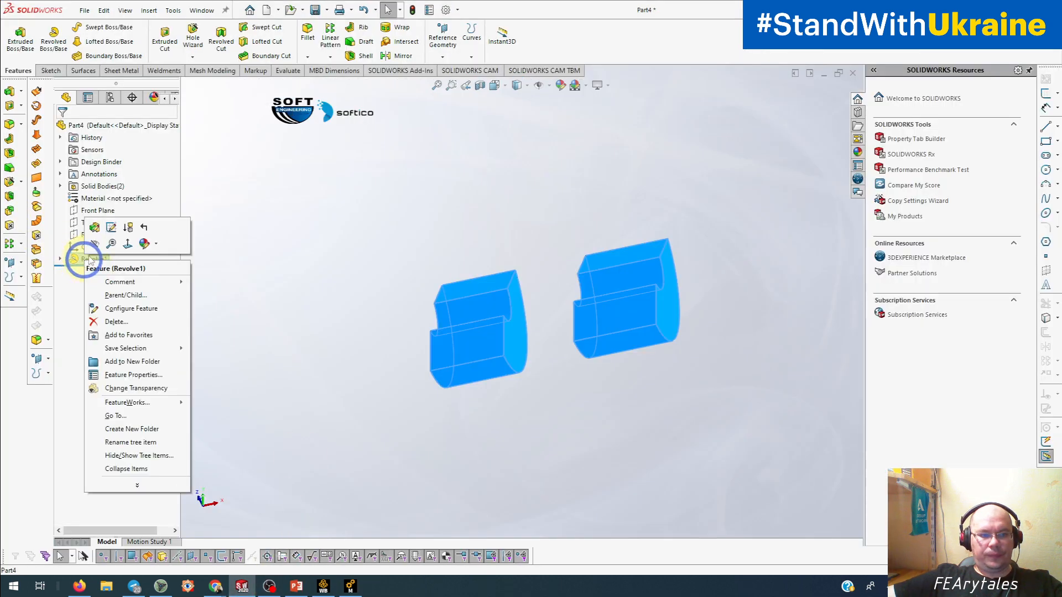
pyautogui.click(109, 227)
pyautogui.click(428, 406)
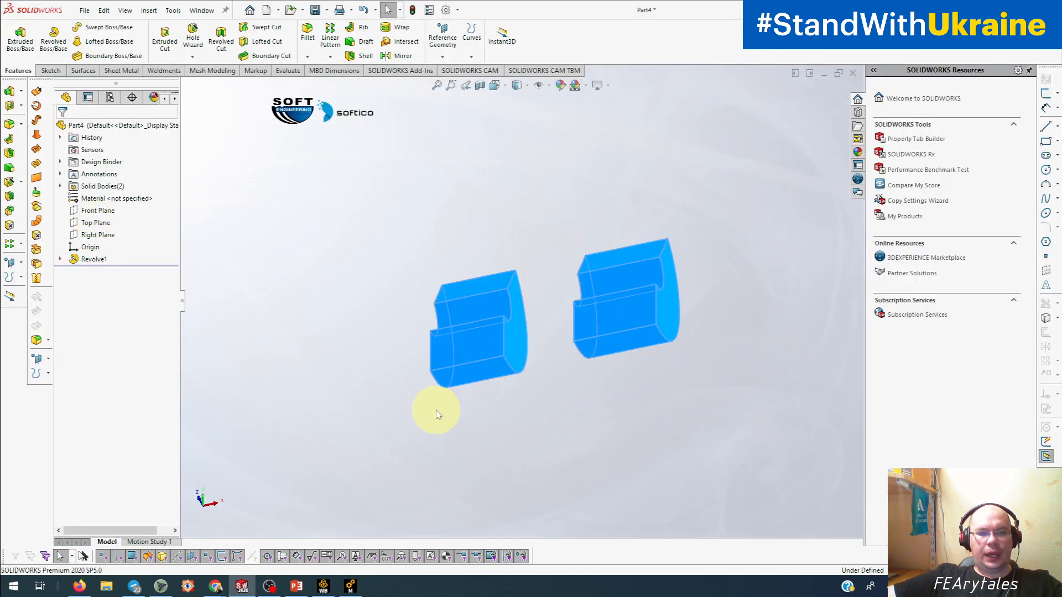
pyautogui.moveTo(485, 416)
pyautogui.mouseDown(button='middle')
pyautogui.moveTo(559, 403)
pyautogui.moveTo(549, 433)
pyautogui.moveTo(531, 432)
pyautogui.mouseUp(button='middle')
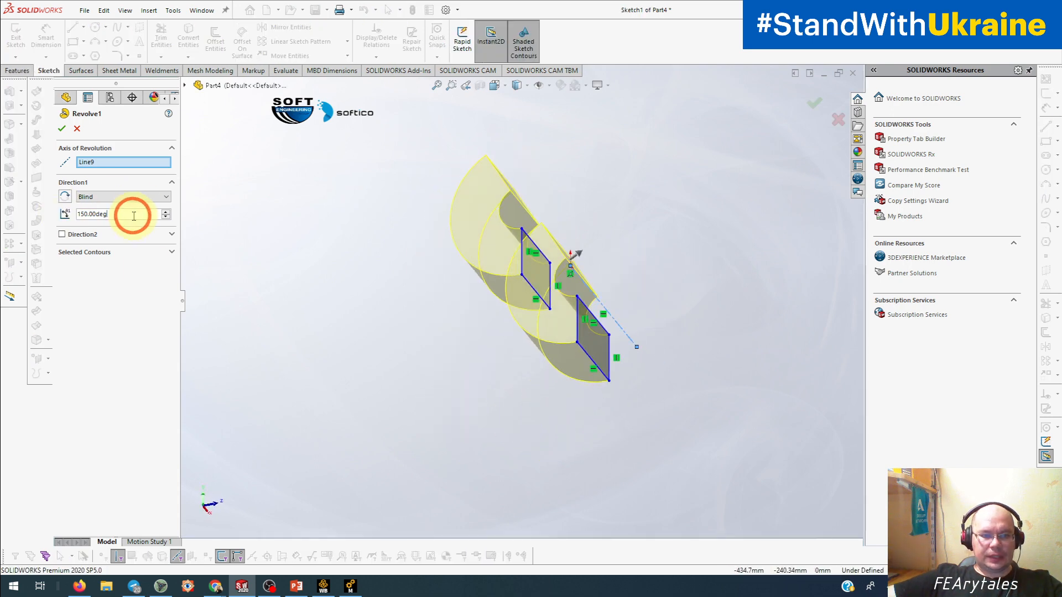
pyautogui.moveTo(134, 216); pyautogui.dragTo(68, 207)
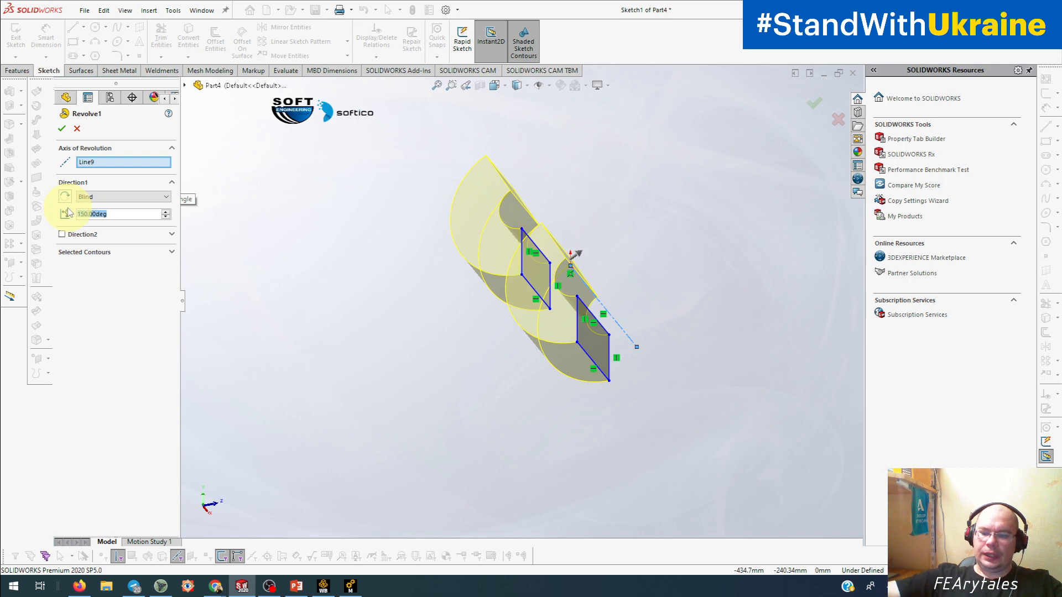
pyautogui.write('180')
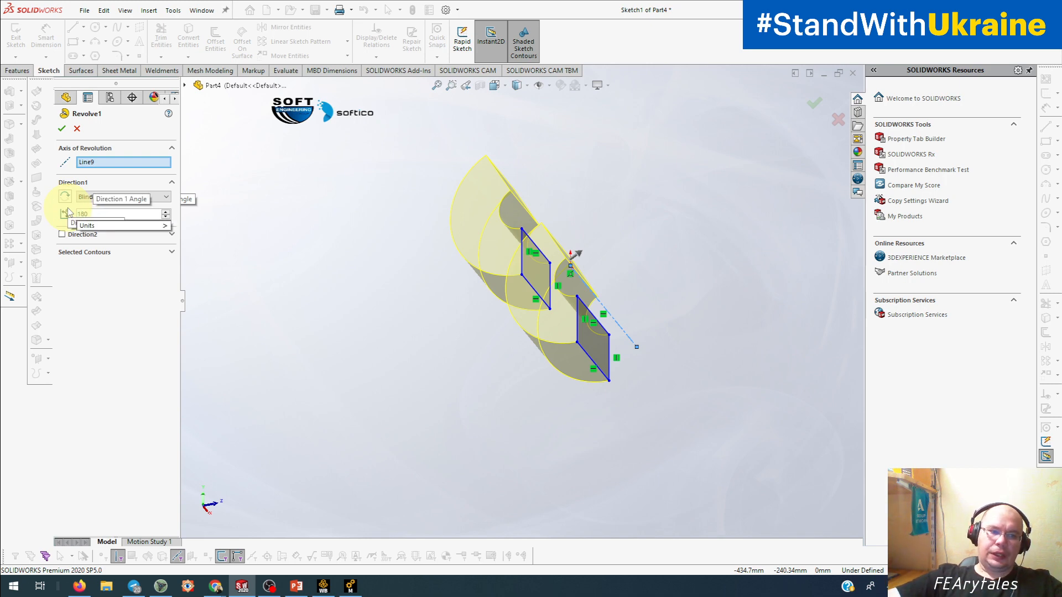
pyautogui.press('Return')
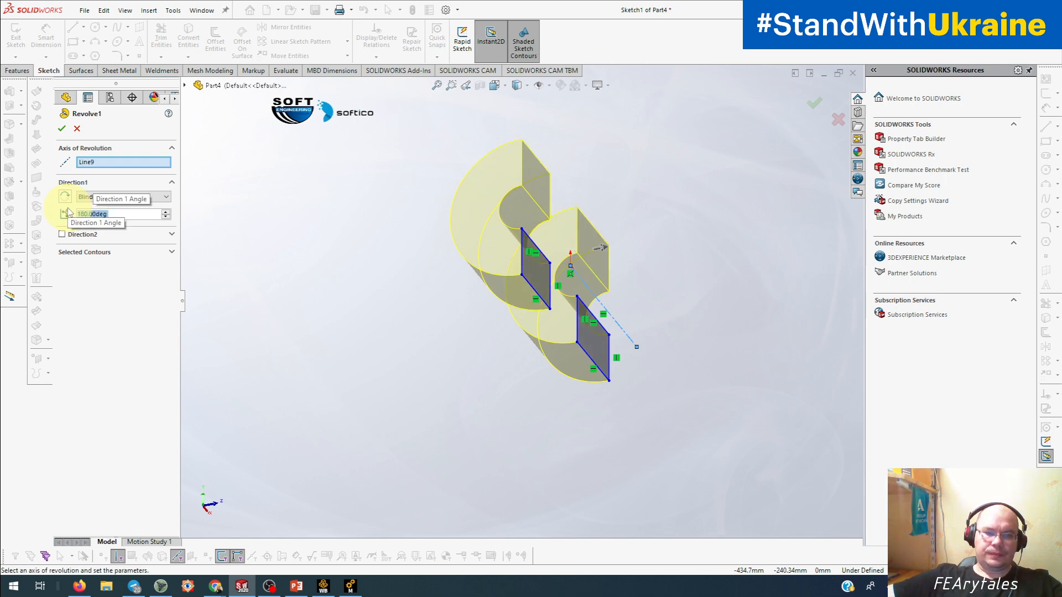
pyautogui.click(61, 128)
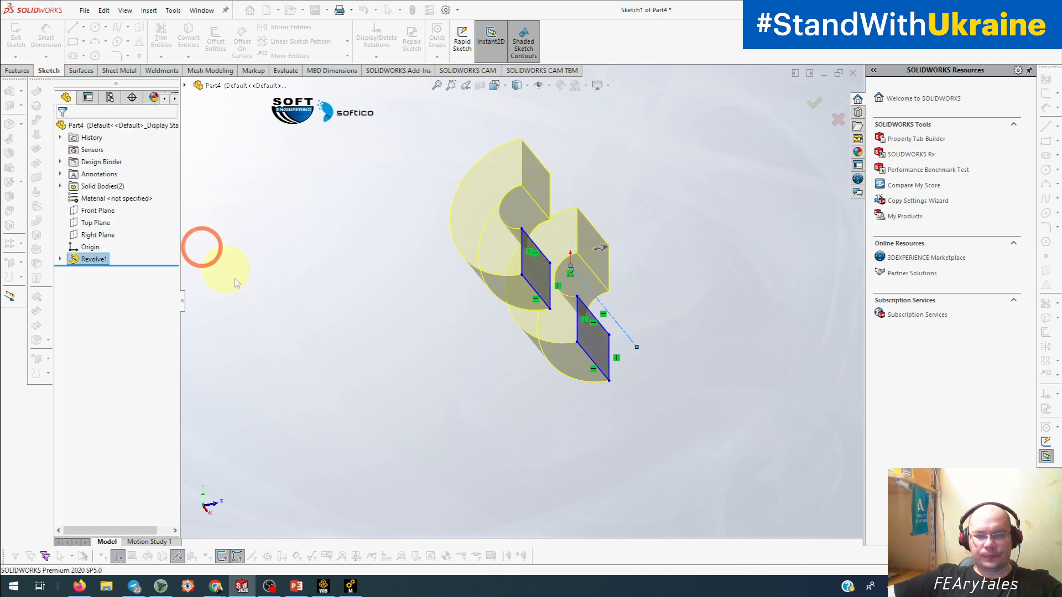
# Step: Switch to Ansys Mechanical and update the geometry from source
pyautogui.click(350, 585)
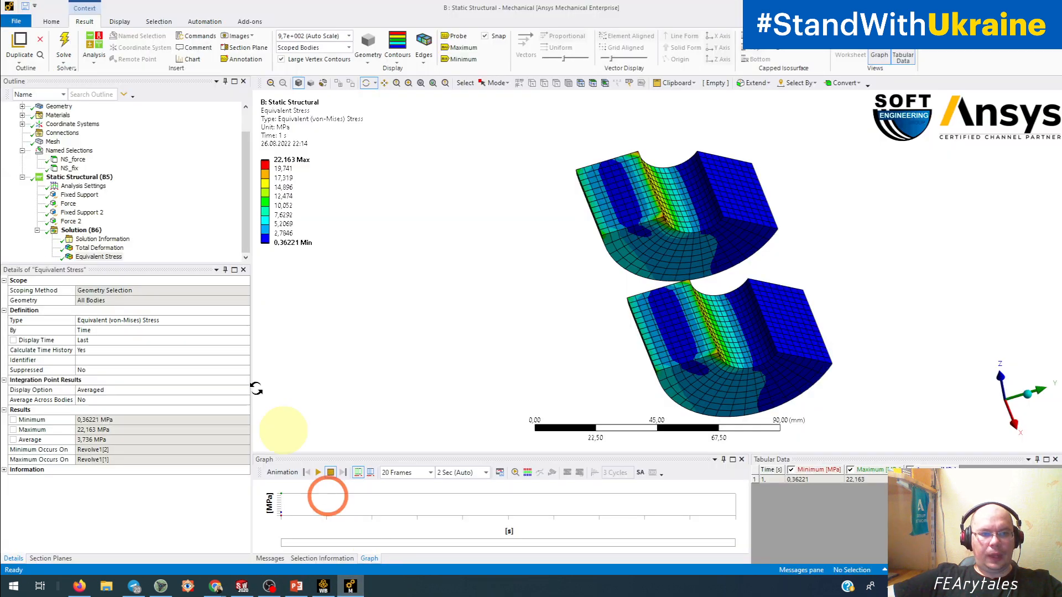
pyautogui.scroll(1, 54, 142)
pyautogui.rightClick(55, 138)
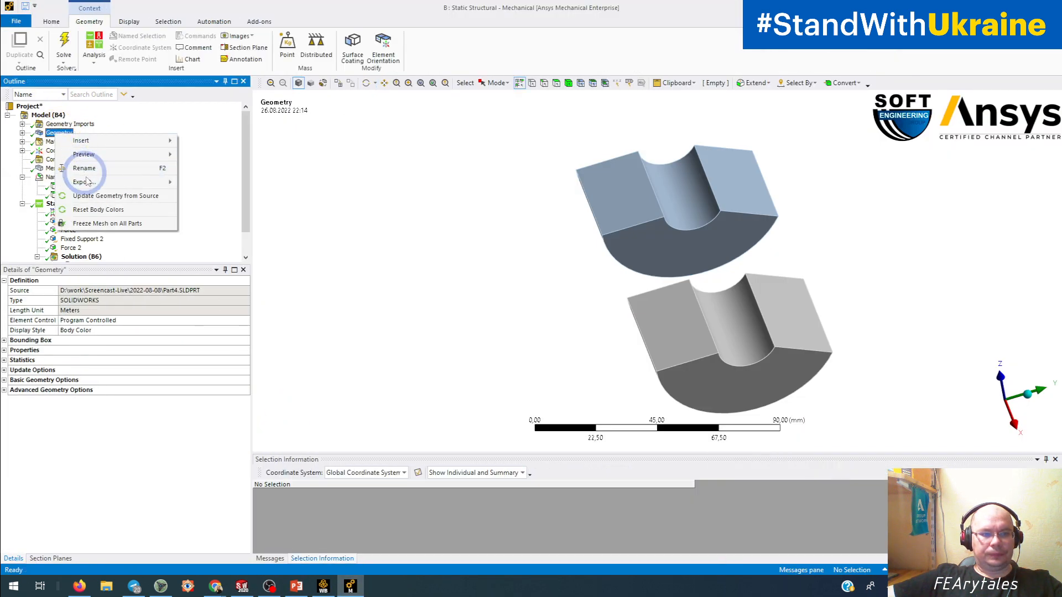
pyautogui.click(107, 194)
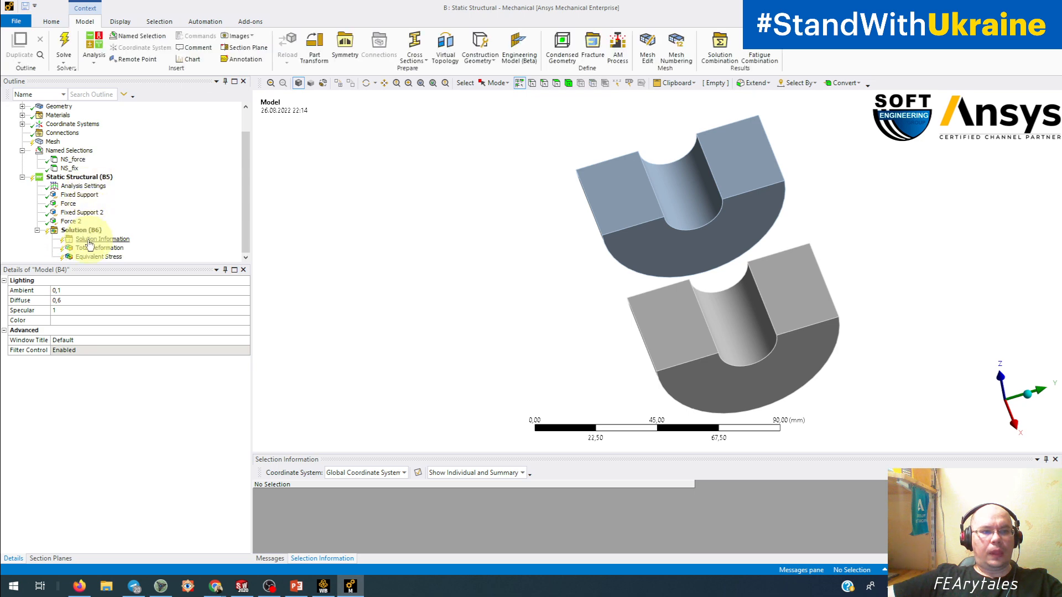
# Step: Solve the analysis again on the updated geometry and view the Equivalent Stress plot from the side
pyautogui.click(92, 248)
pyautogui.click(130, 43)
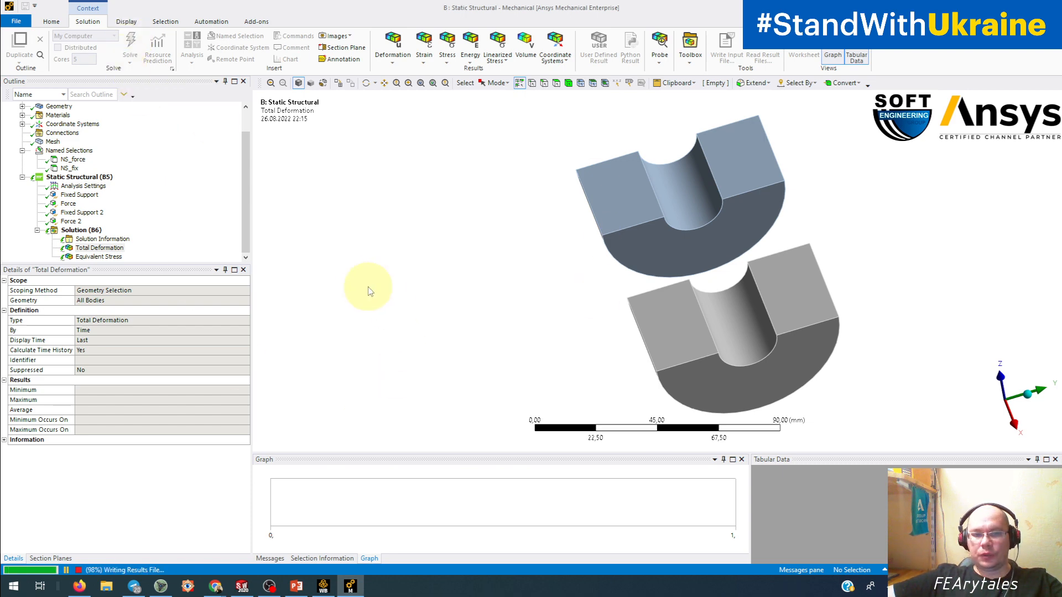
pyautogui.click(100, 256)
pyautogui.moveTo(827, 220); pyautogui.dragTo(606, 315)
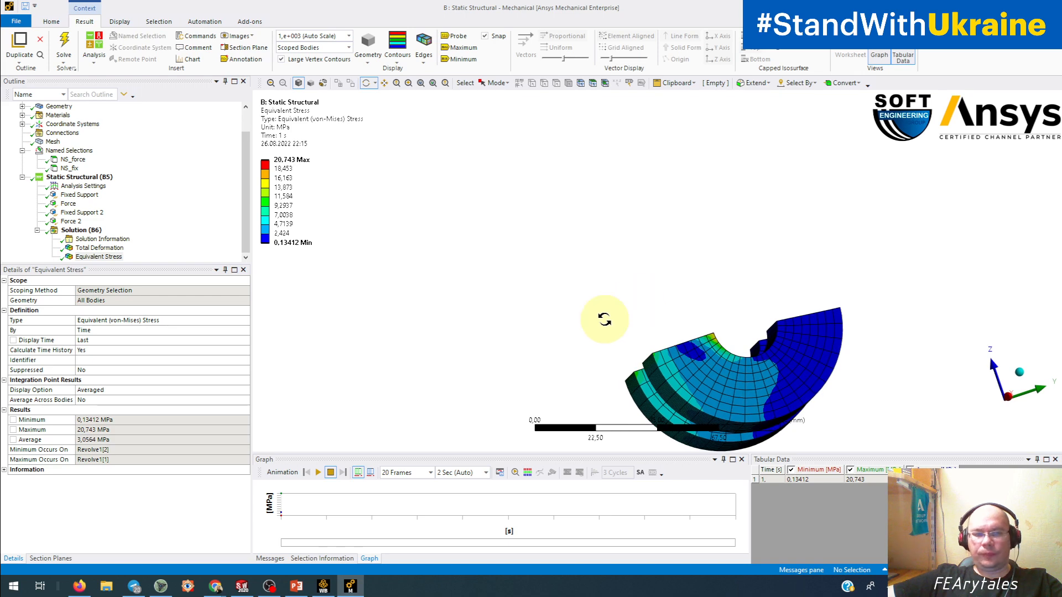
# Step: Examine the faces of NS_force and NS_fix, the scoping of Fixed Support 2, and the directions of Force and Force 2
pyautogui.click(67, 169)
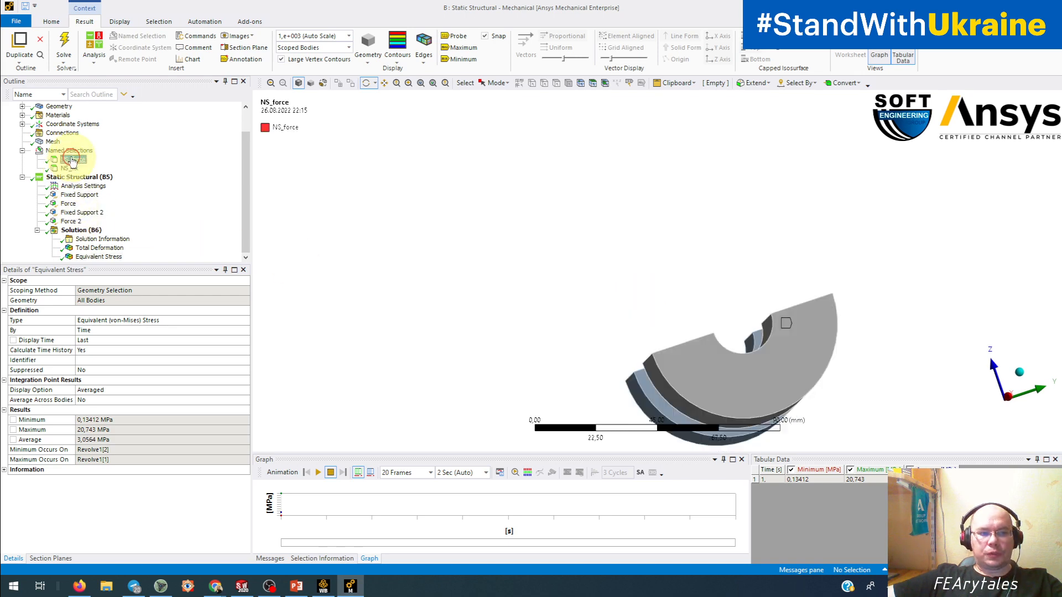
pyautogui.click(76, 160)
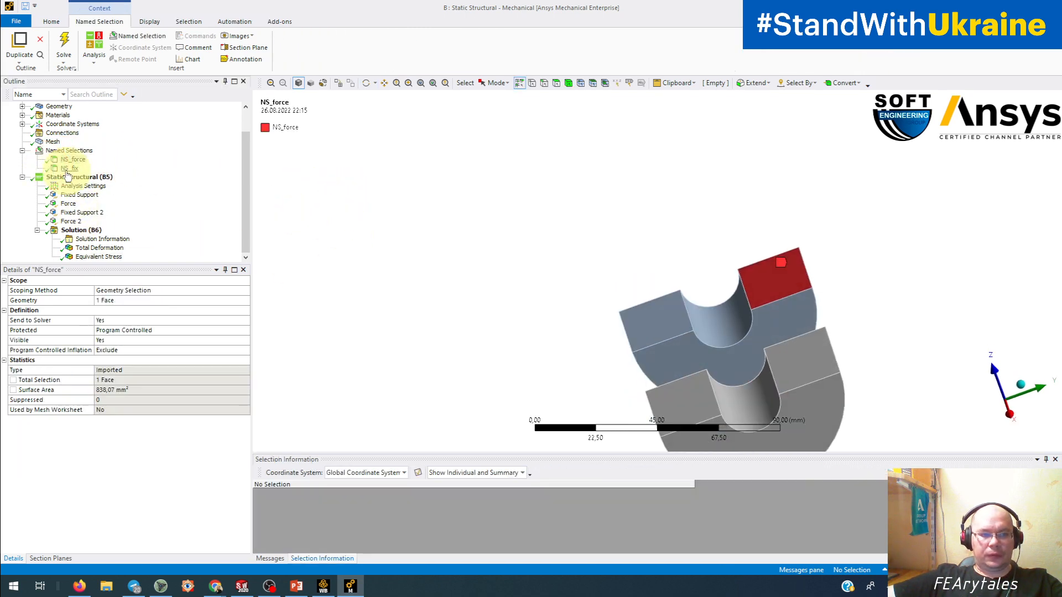
pyautogui.click(68, 168)
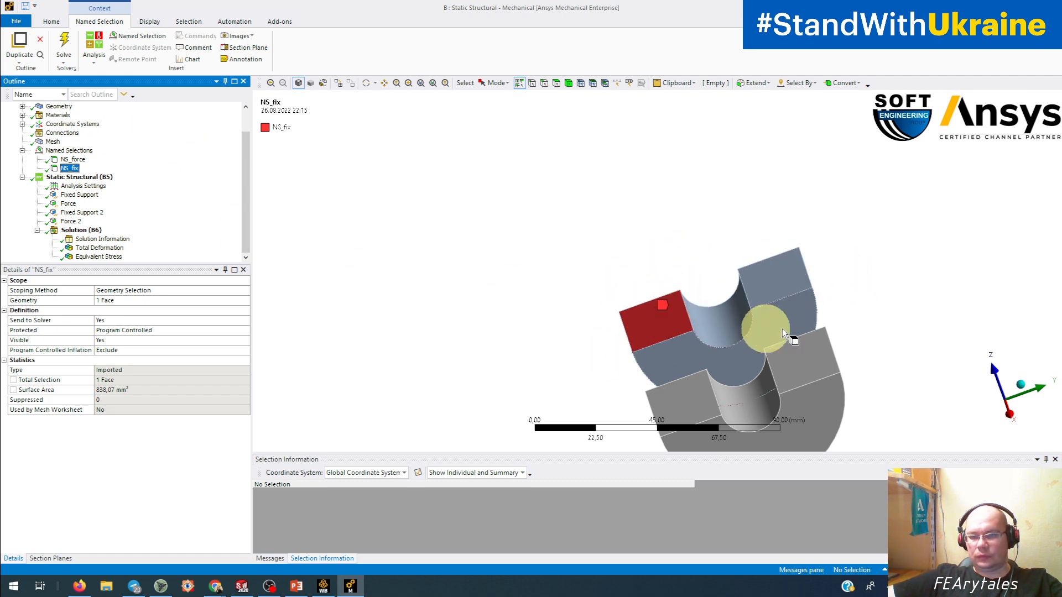
pyautogui.click(75, 213)
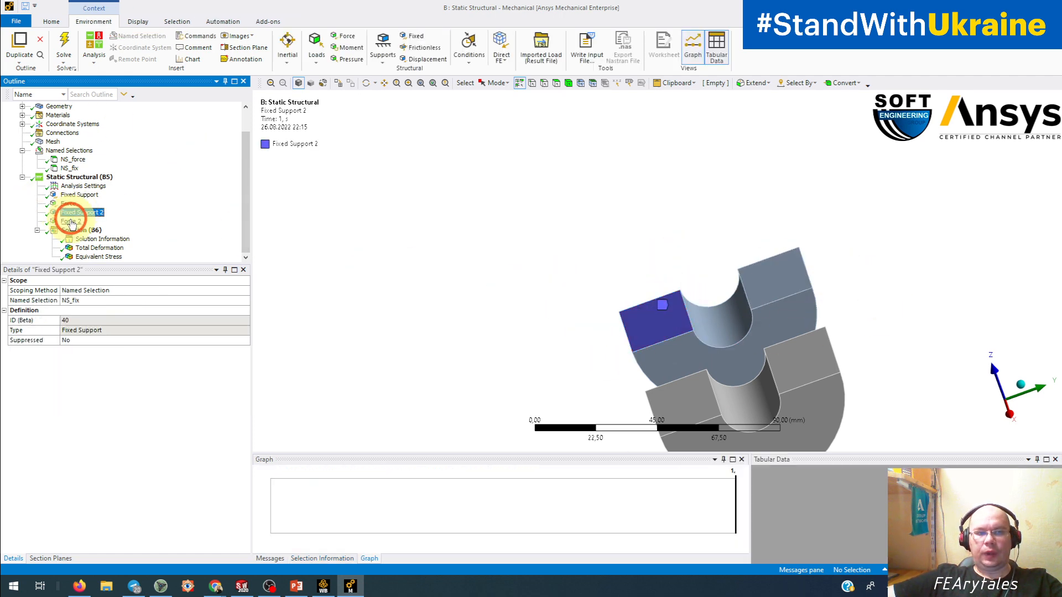
pyautogui.click(69, 221)
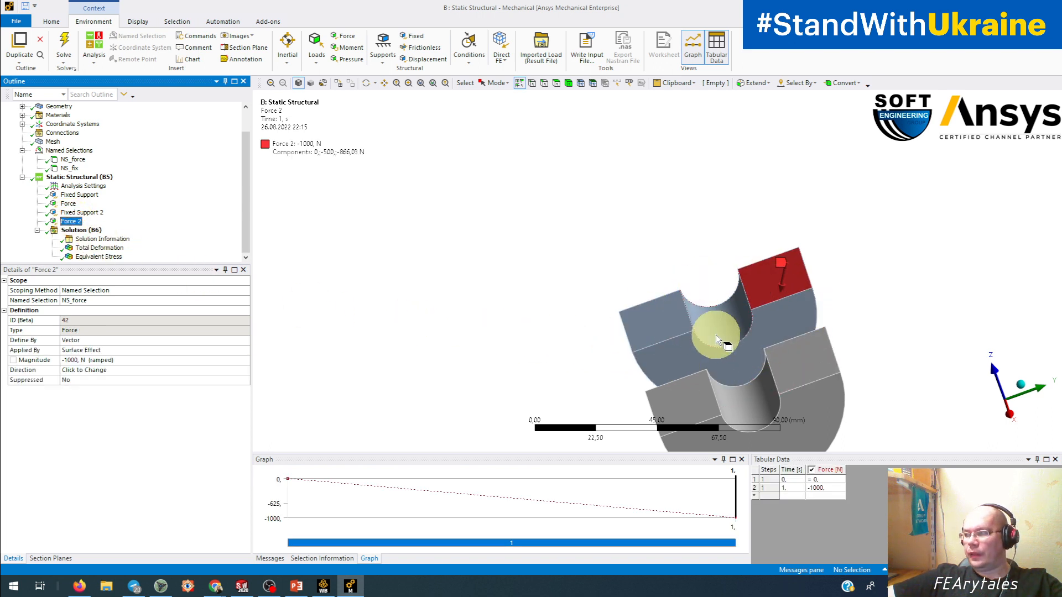
pyautogui.moveTo(706, 332); pyautogui.dragTo(691, 305, button='middle')
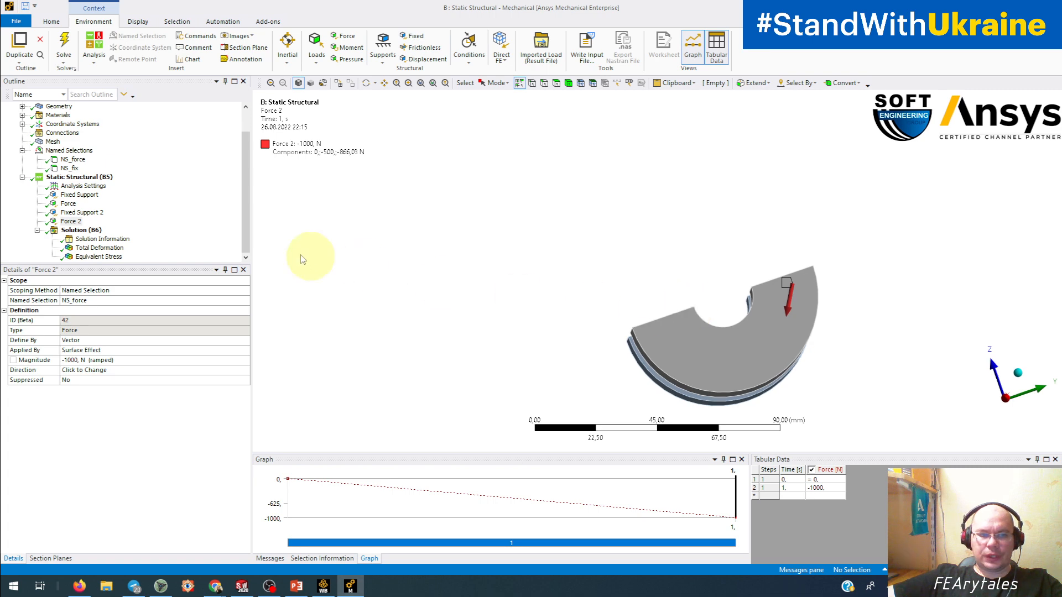
pyautogui.click(69, 204)
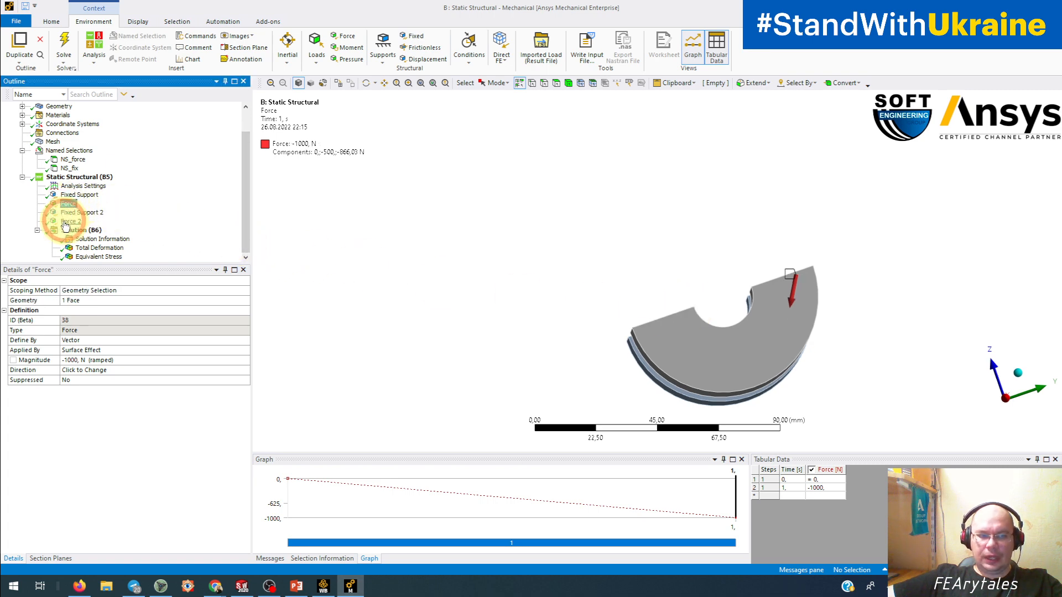
pyautogui.click(70, 222)
pyautogui.moveTo(336, 248); pyautogui.dragTo(418, 284, button='middle')
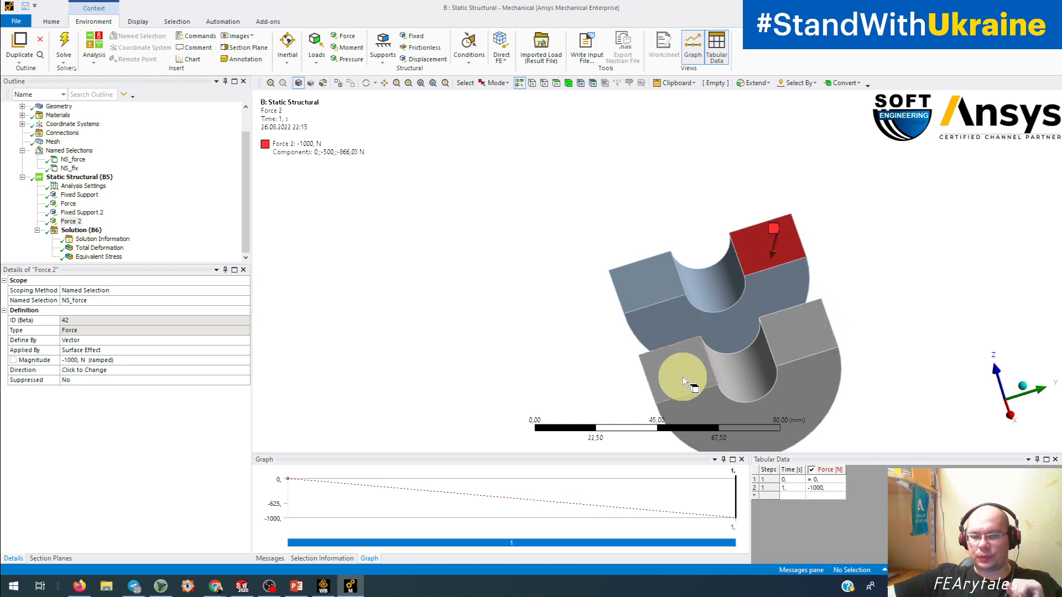
# Step: Switch to SOLIDWORKS and set the Direction 1 angle of the Revolve1 feature to 210 degrees
pyautogui.click(243, 587)
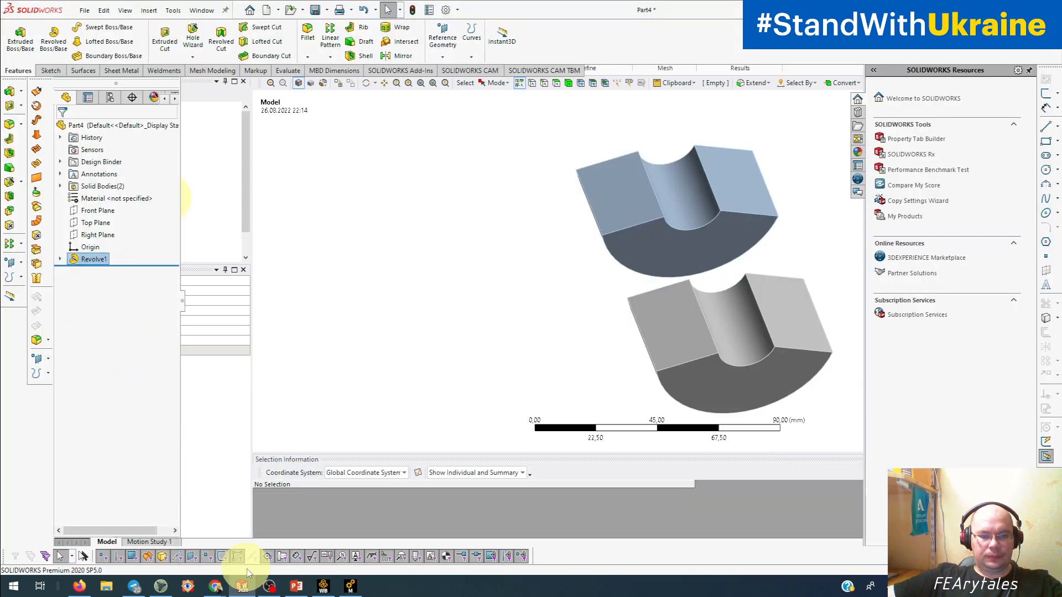
pyautogui.click(243, 587)
pyautogui.click(243, 588)
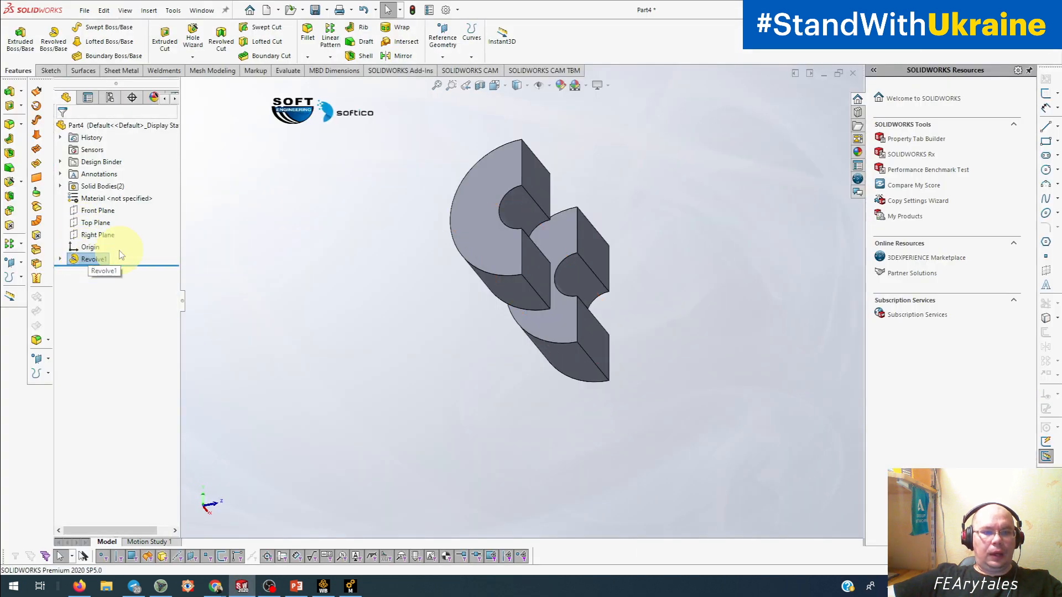
pyautogui.rightClick(92, 260)
pyautogui.click(102, 244)
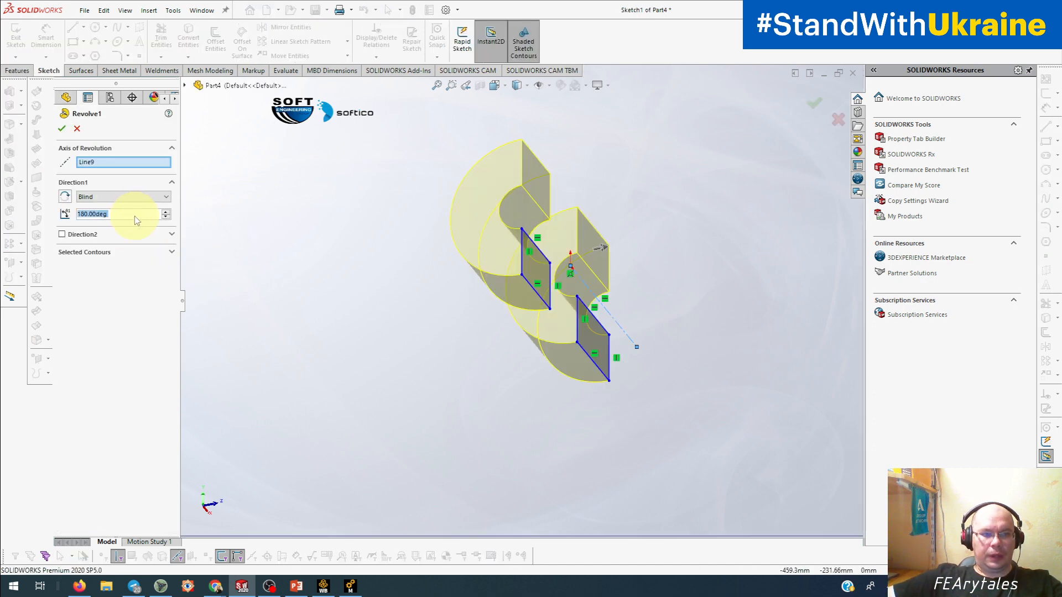
pyautogui.click(134, 215)
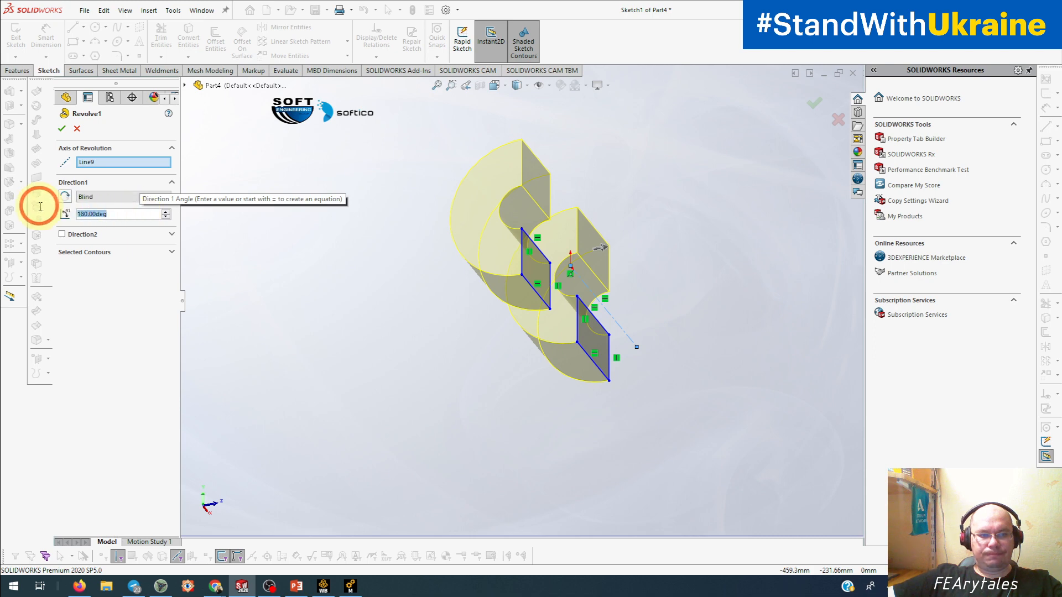
pyautogui.write('2')
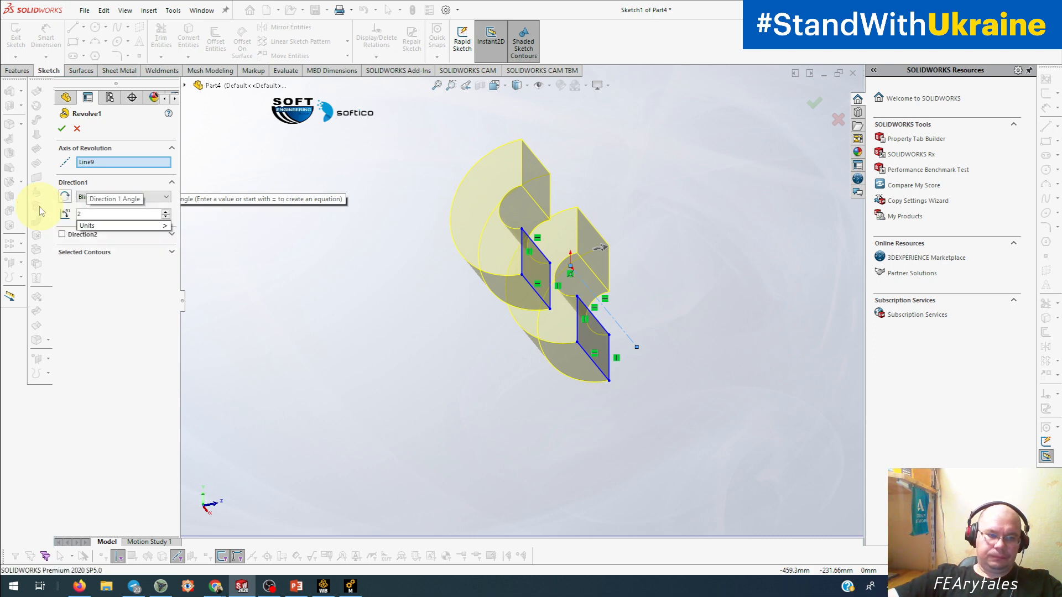
pyautogui.write('100')
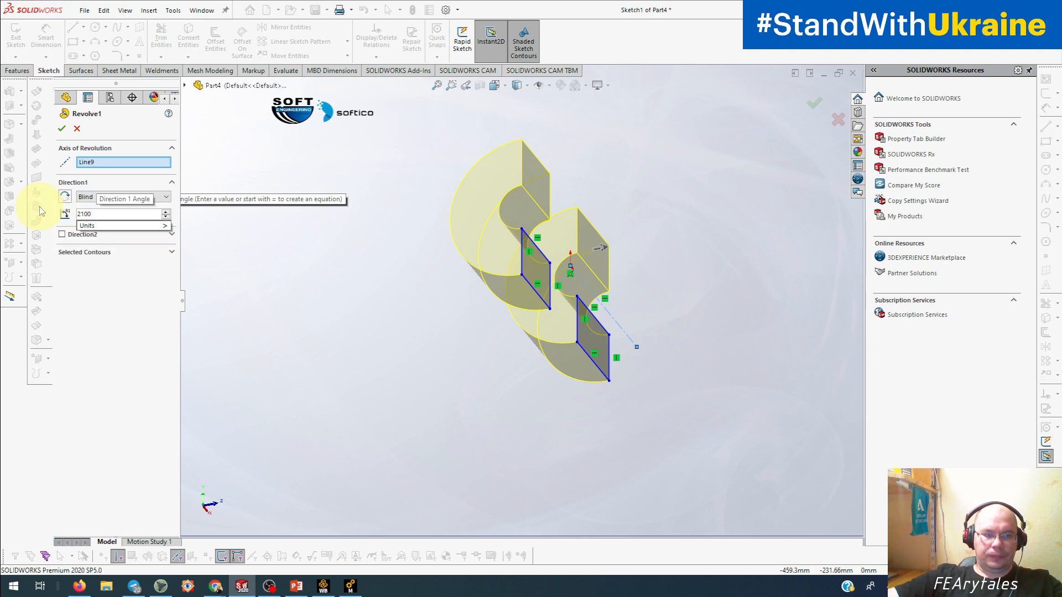
pyautogui.press('Return')
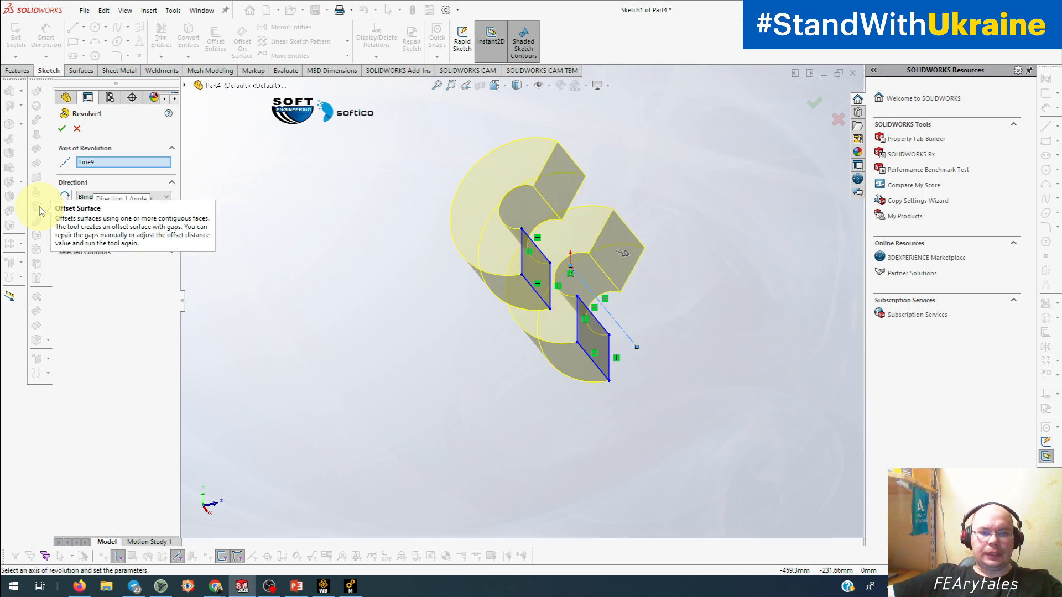
pyautogui.click(61, 128)
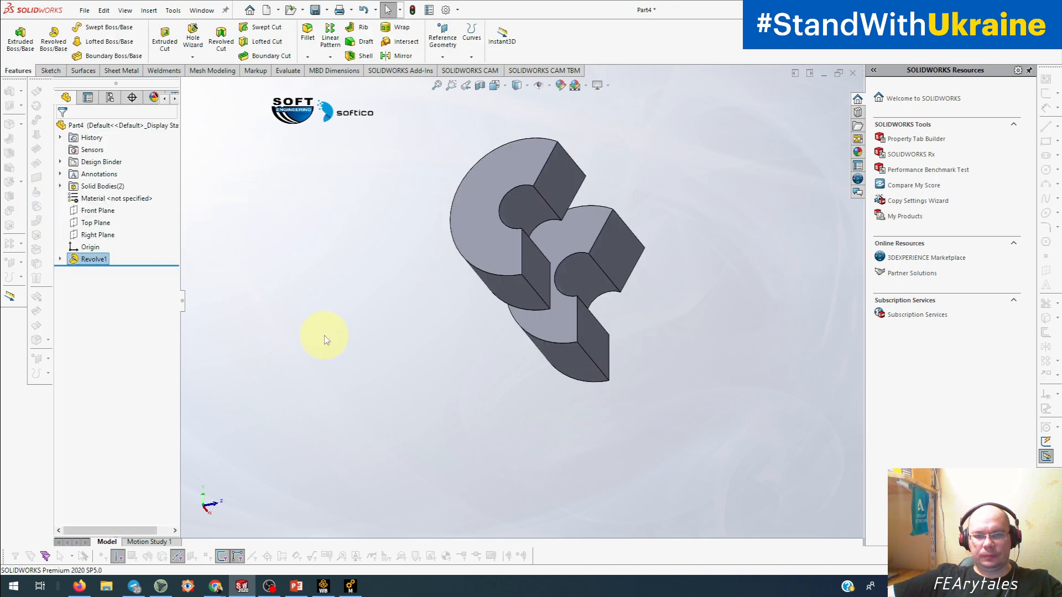
pyautogui.moveTo(479, 422); pyautogui.dragTo(379, 372, button='middle')
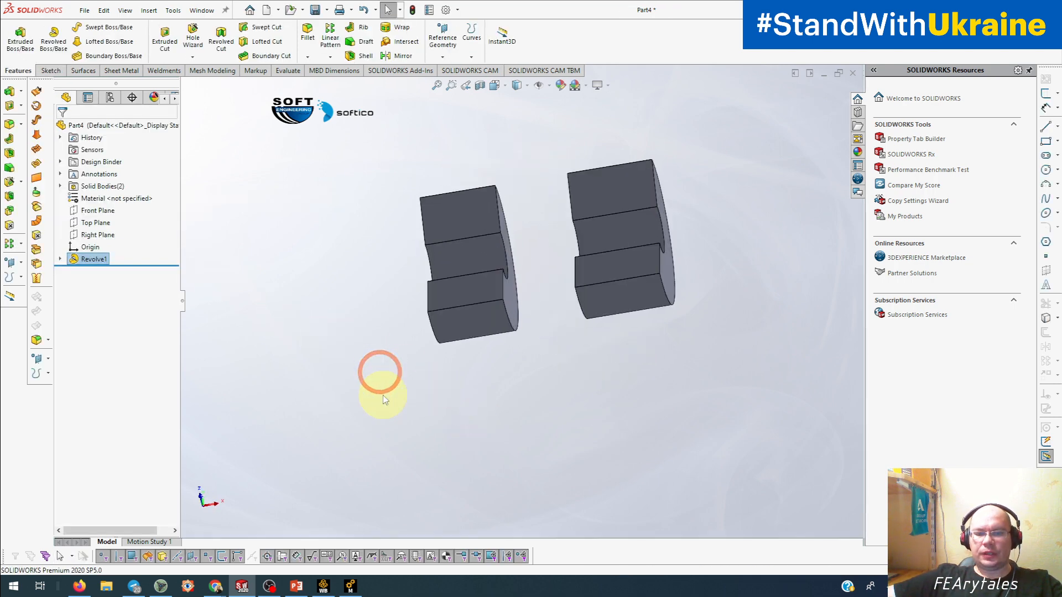
# Step: Switch to Ansys Mechanical, update the geometry from source and solve the analysis again
pyautogui.click(351, 588)
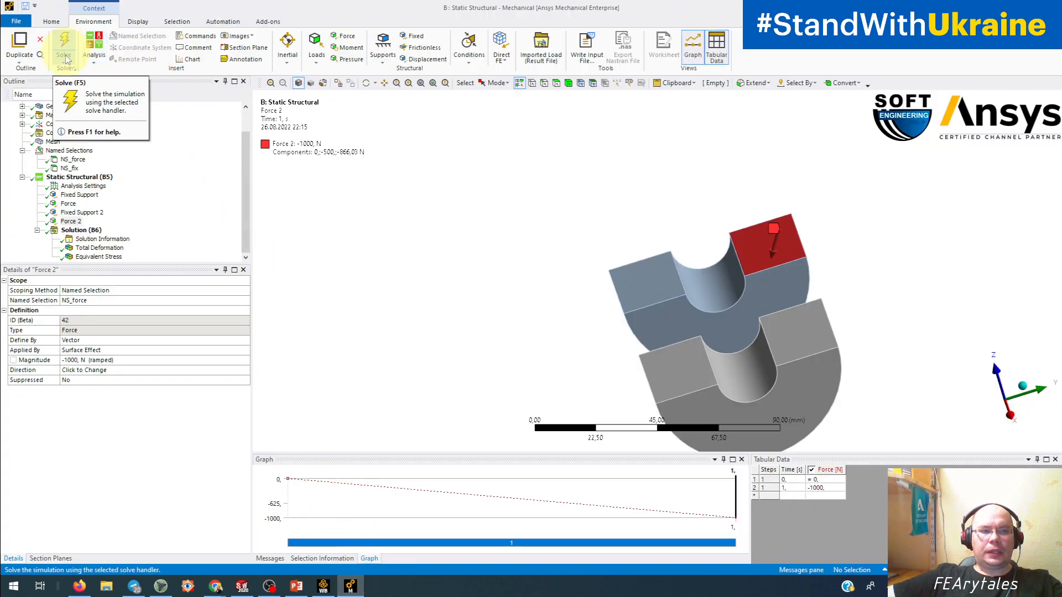
pyautogui.scroll(1, 55, 138)
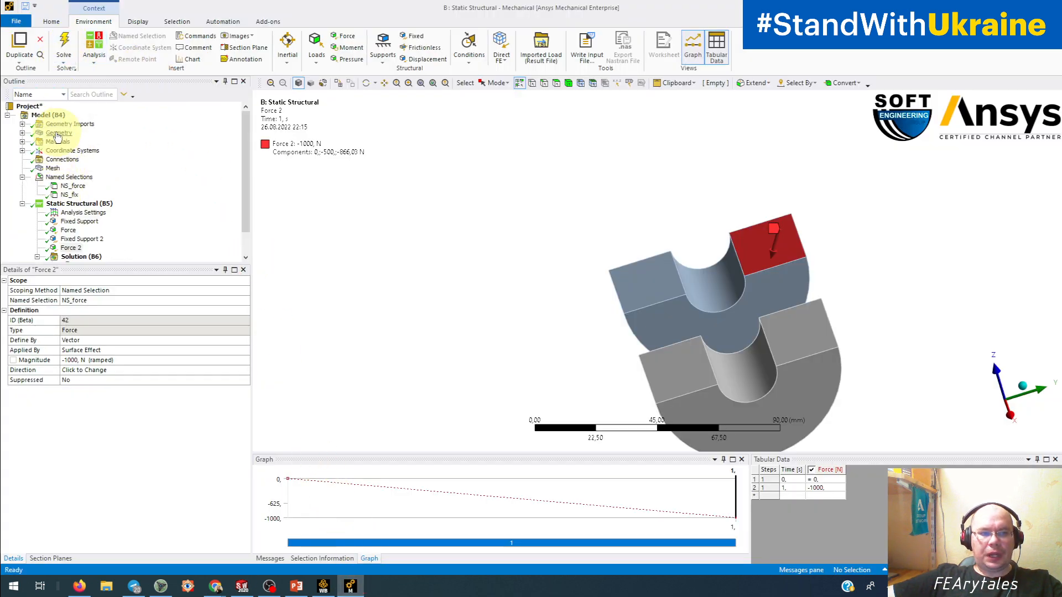
pyautogui.rightClick(57, 134)
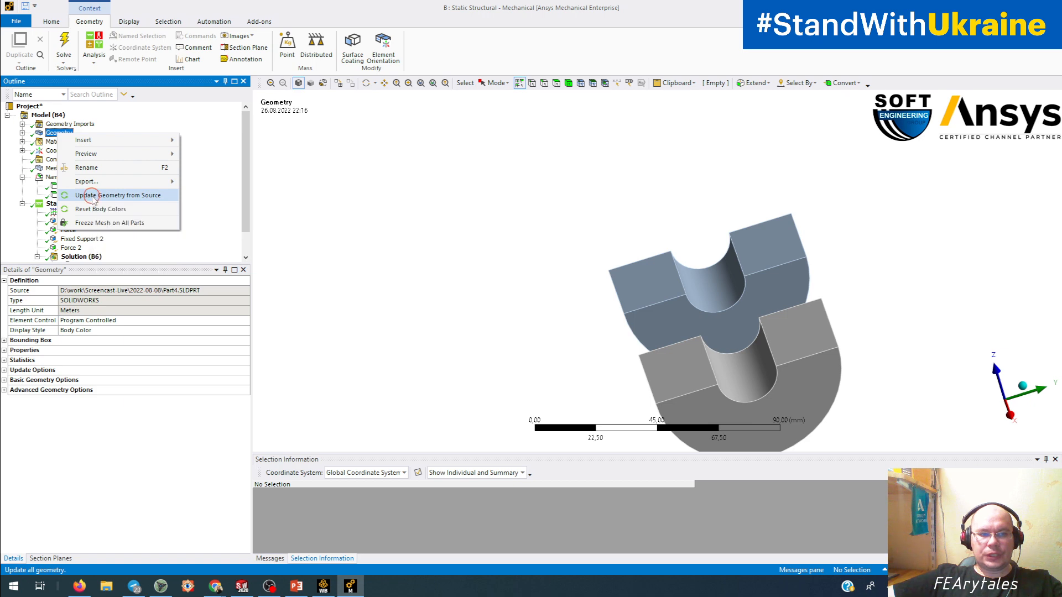
pyautogui.click(92, 196)
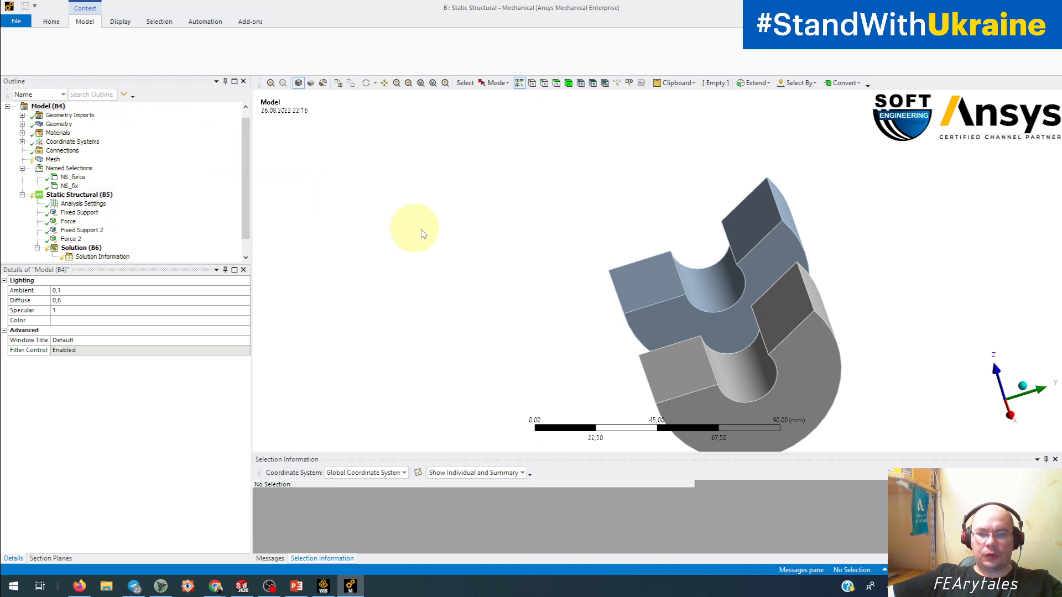
pyautogui.moveTo(555, 247); pyautogui.dragTo(583, 242, button='middle')
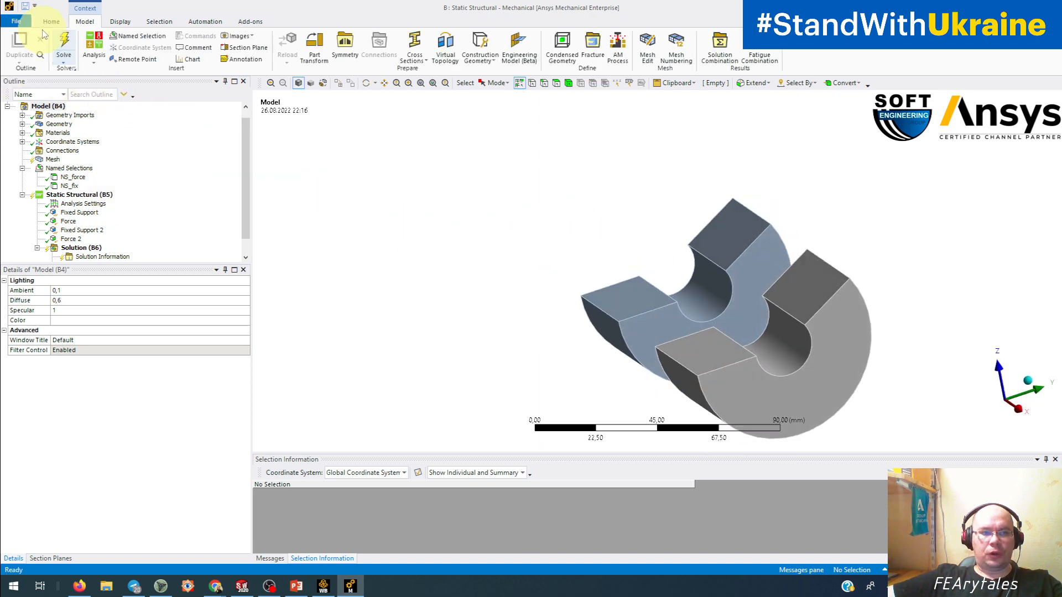
pyautogui.click(61, 47)
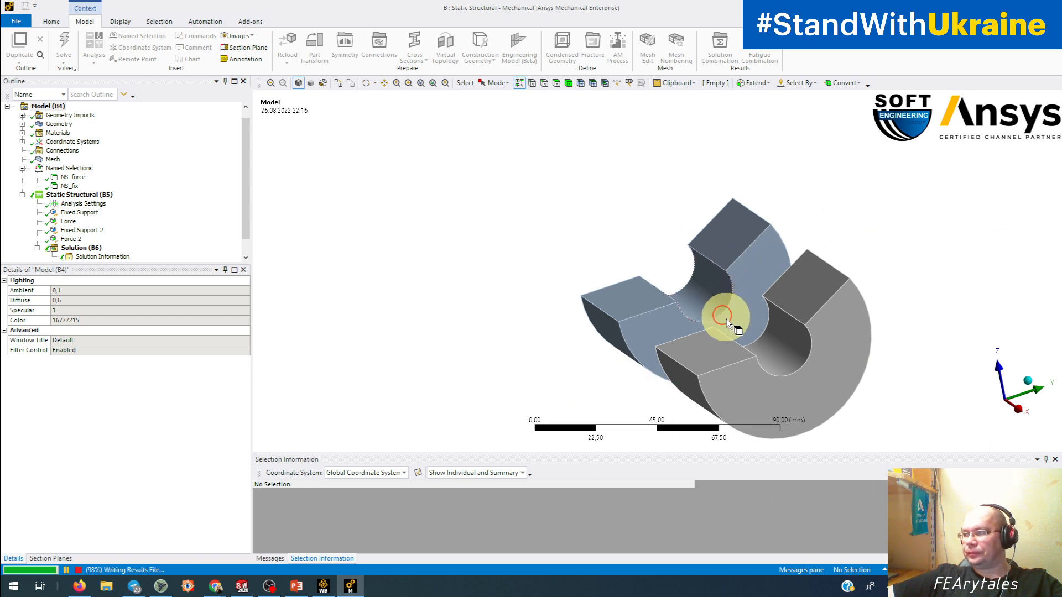
pyautogui.moveTo(726, 318); pyautogui.dragTo(753, 314, button='middle')
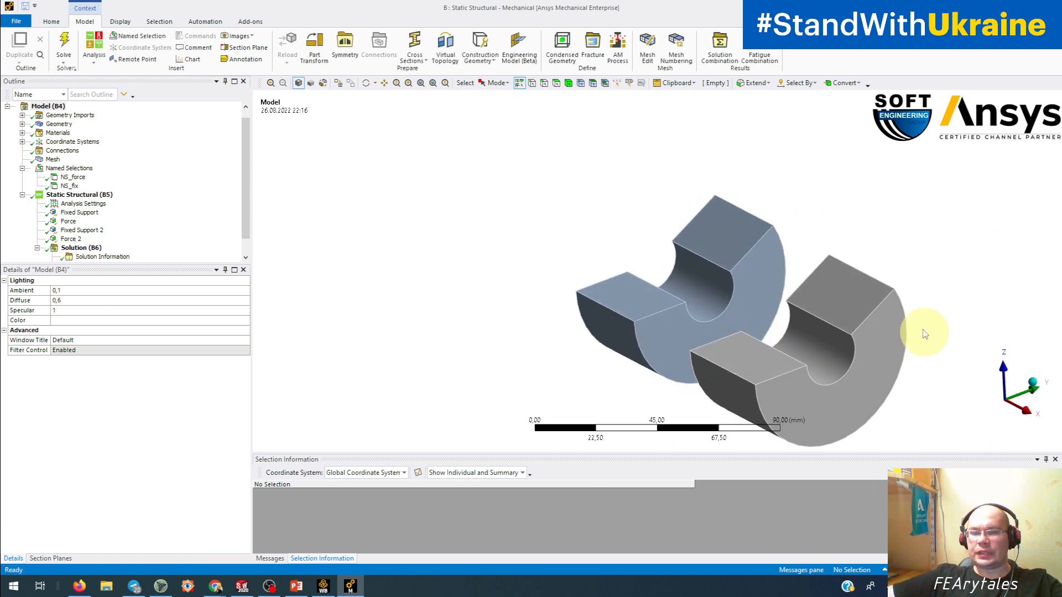
# Step: Examine the end faces of both bodies and the scoping and direction of Force 2 and Fixed Support 2
pyautogui.click(850, 302)
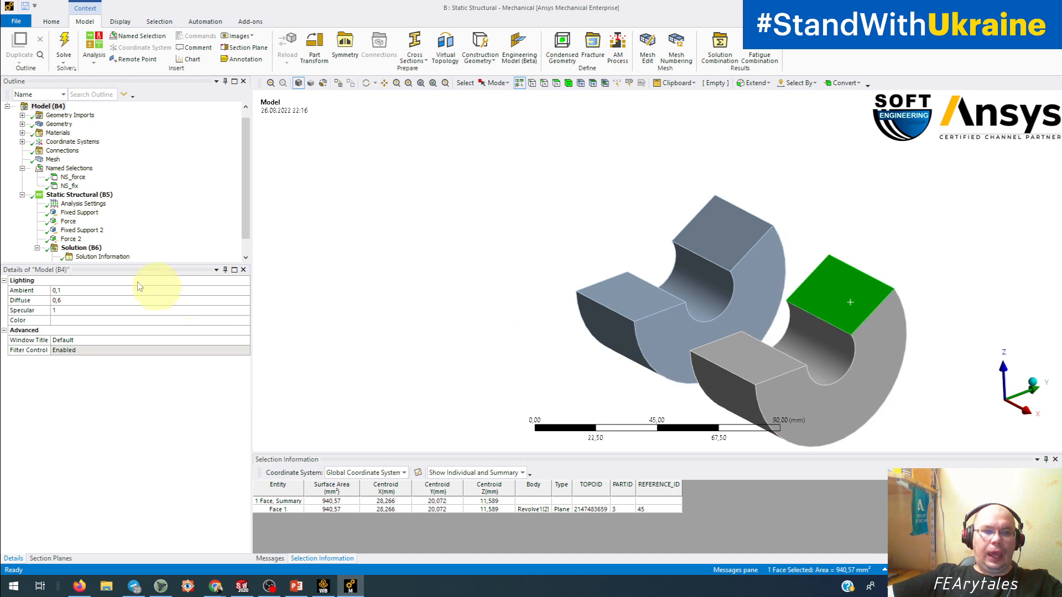
pyautogui.click(73, 239)
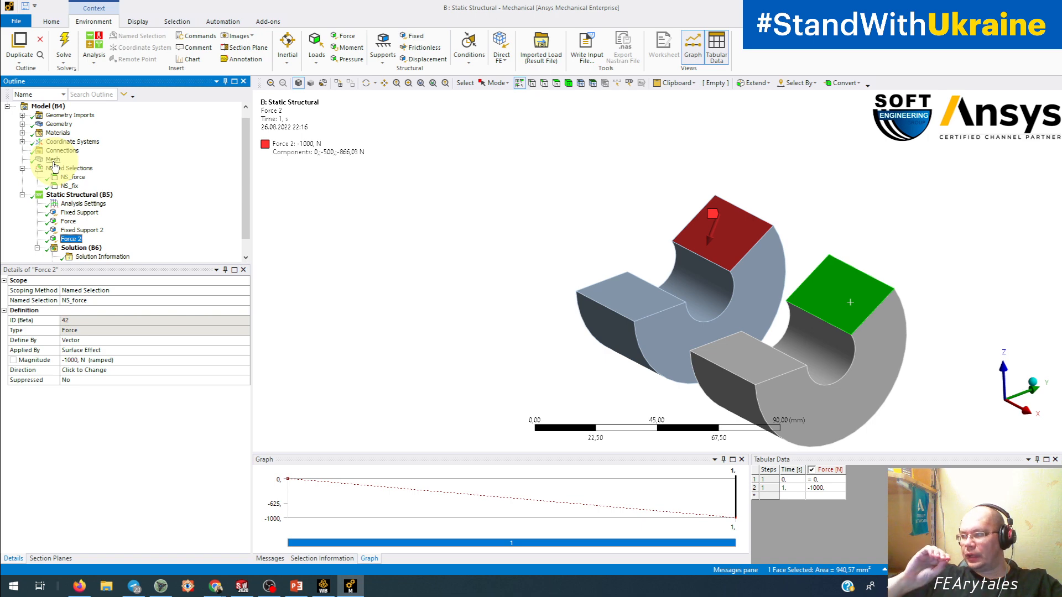
pyautogui.click(83, 230)
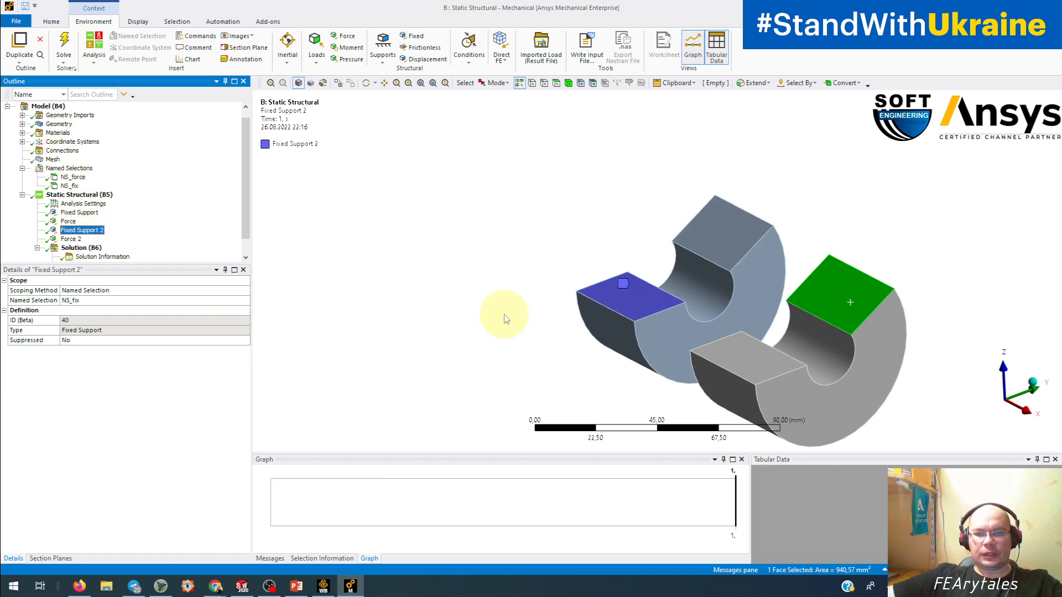
pyautogui.click(68, 238)
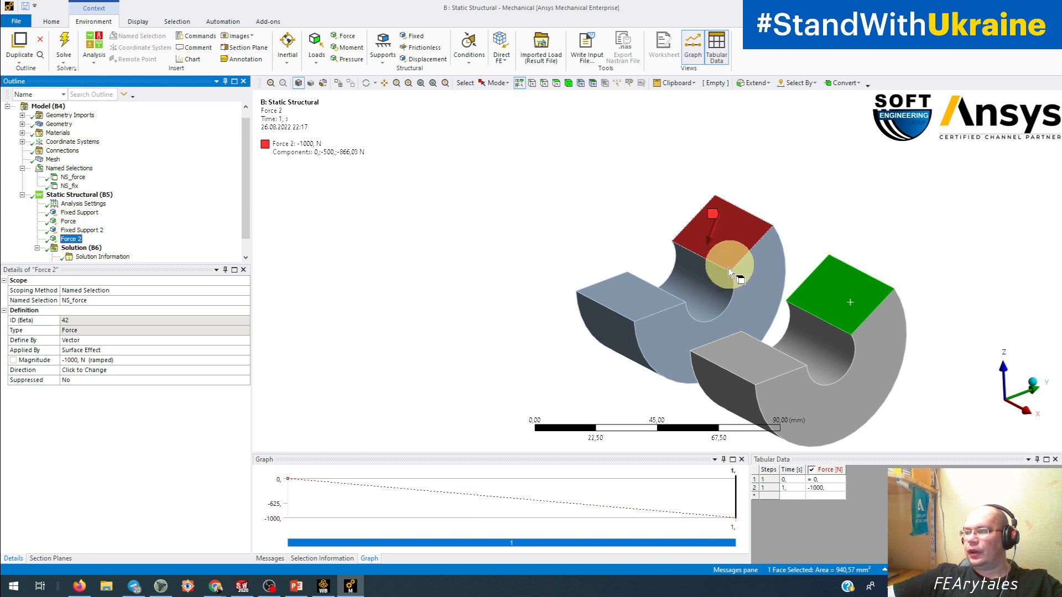
pyautogui.click(719, 286)
pyautogui.moveTo(612, 404); pyautogui.dragTo(715, 343, button='middle')
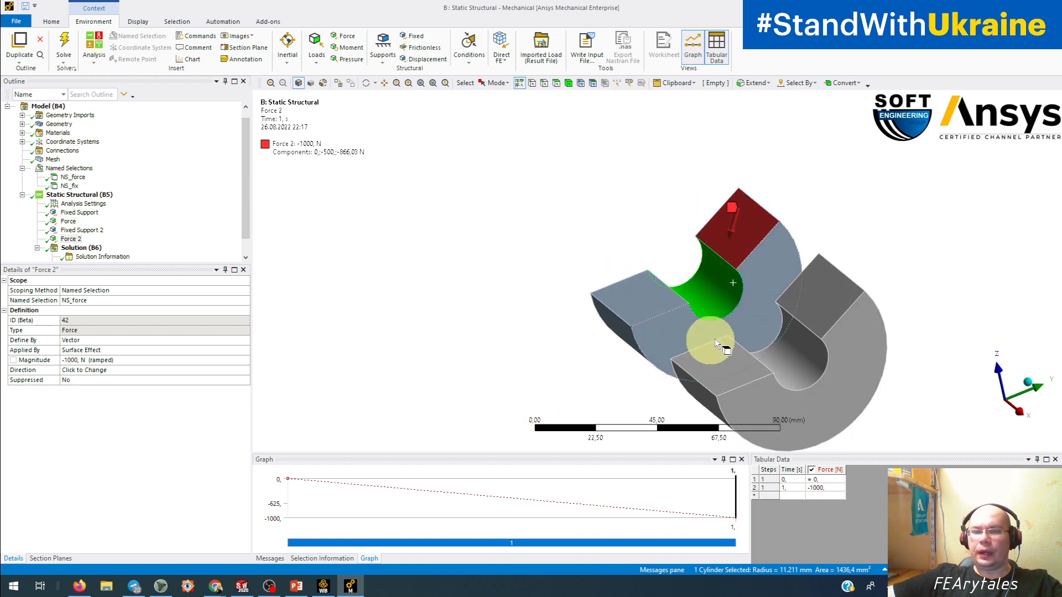
pyautogui.click(757, 287)
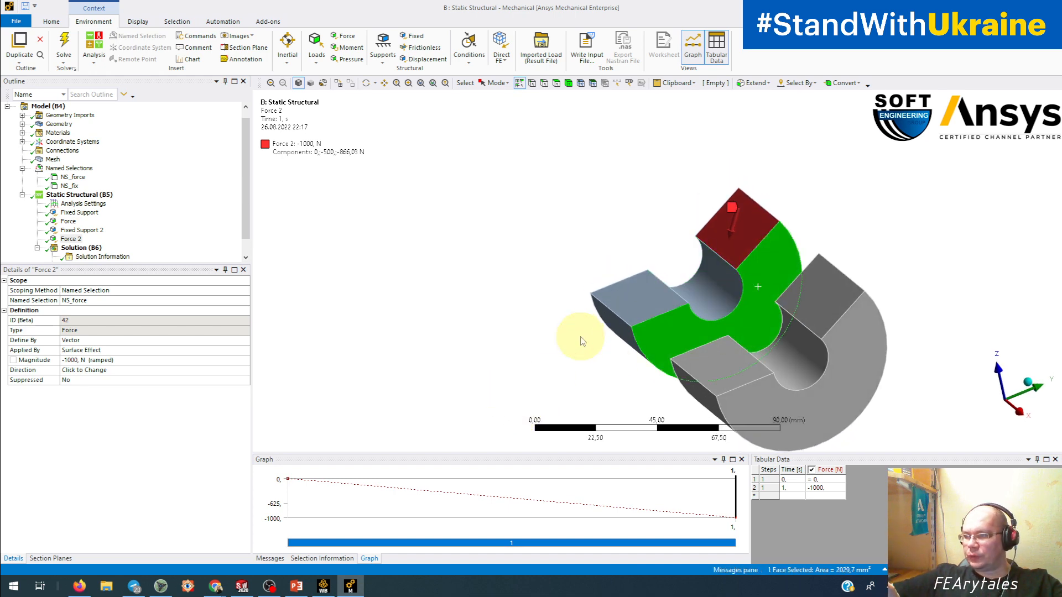
pyautogui.moveTo(850, 369); pyautogui.dragTo(807, 319, button='middle')
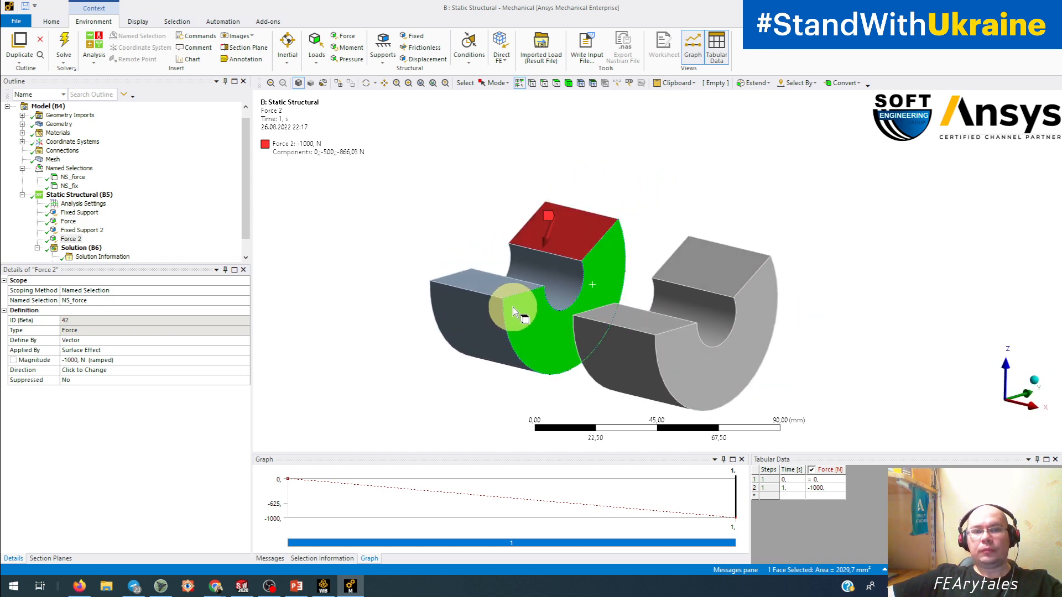
pyautogui.moveTo(513, 307); pyautogui.dragTo(621, 247, button='middle')
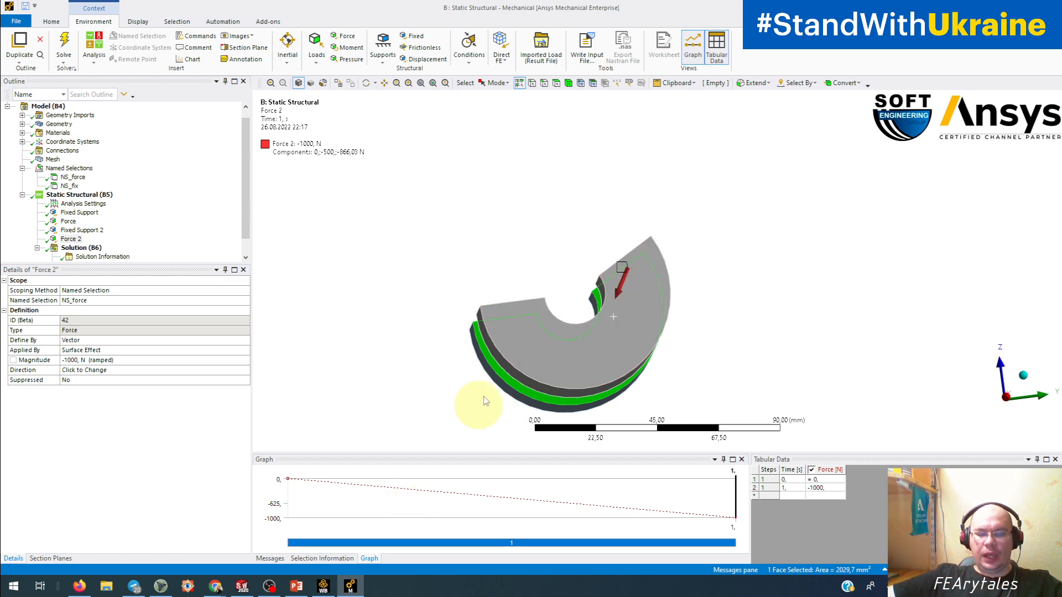
pyautogui.moveTo(575, 331); pyautogui.dragTo(621, 328, button='middle')
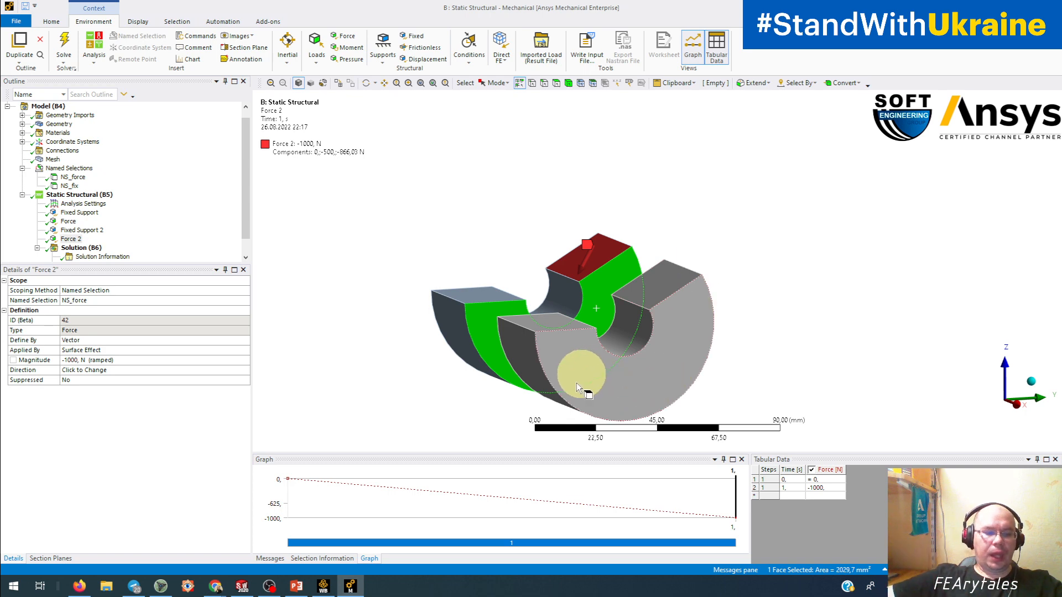
# Step: Switch to SOLIDWORKS and open Sketch1 under the Revolve1 feature for editing
pyautogui.click(241, 587)
pyautogui.moveTo(492, 398); pyautogui.dragTo(404, 421, button='middle')
pyautogui.click(60, 259)
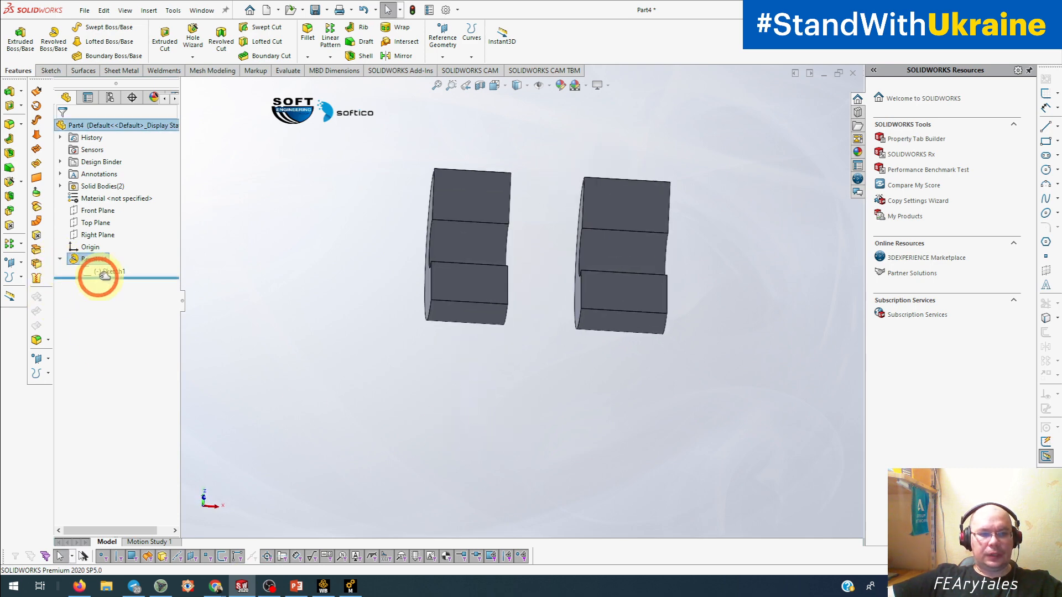
pyautogui.rightClick(104, 275)
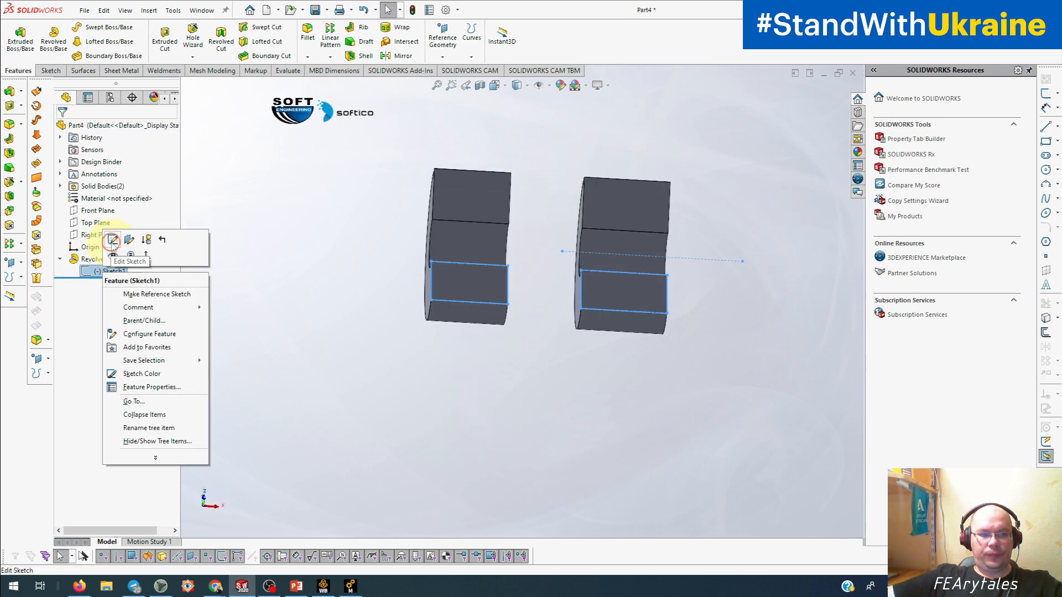
pyautogui.click(123, 242)
pyautogui.click(432, 352)
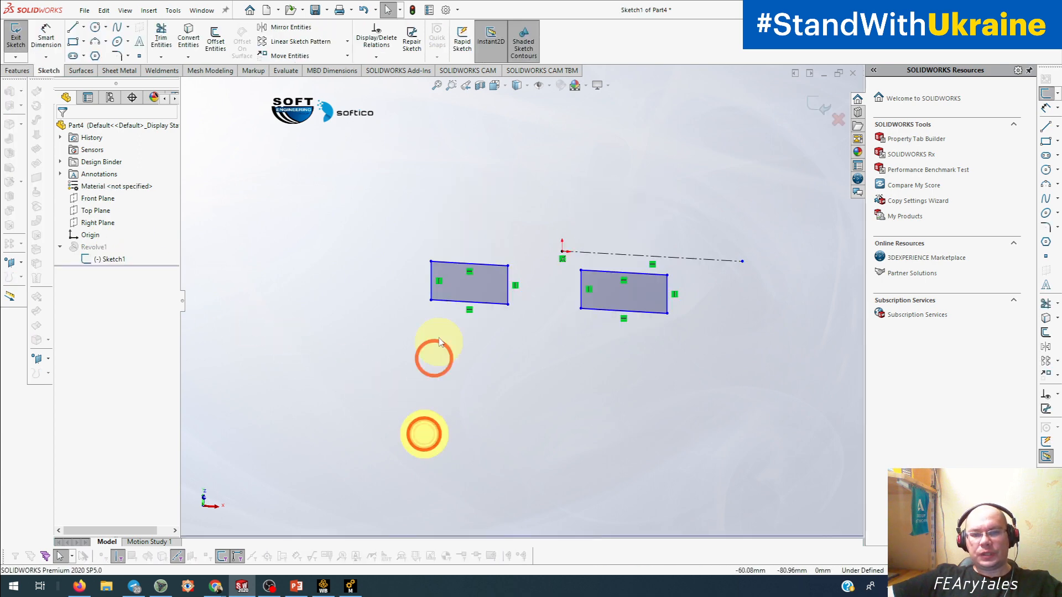
# Step: Try to make the selected edges of both rectangles collinear with the centerline, and undo the relation
pyautogui.click(470, 268)
pyautogui.click(616, 271)
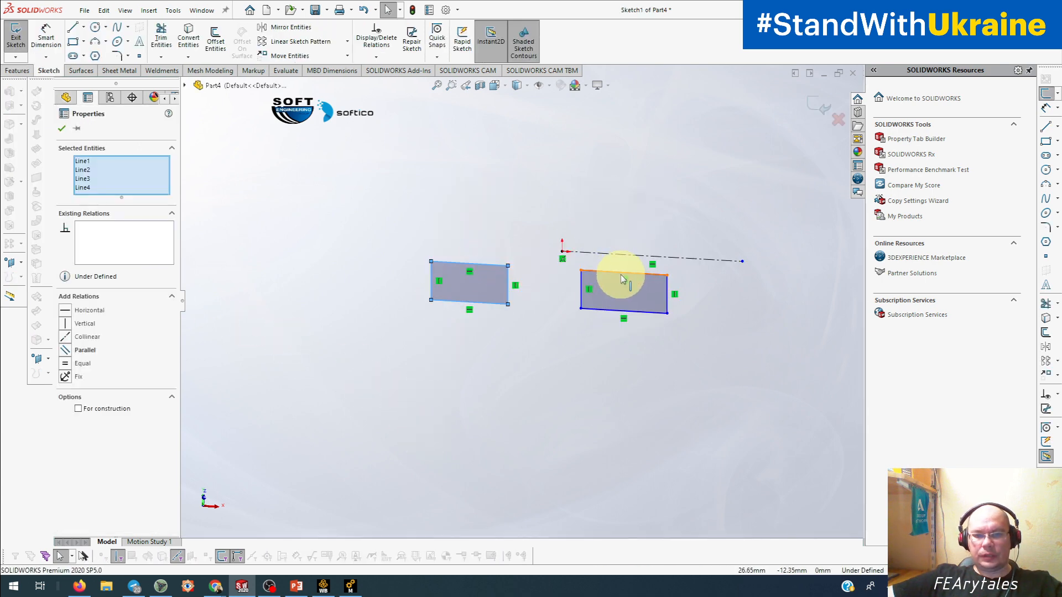
pyautogui.click(618, 257)
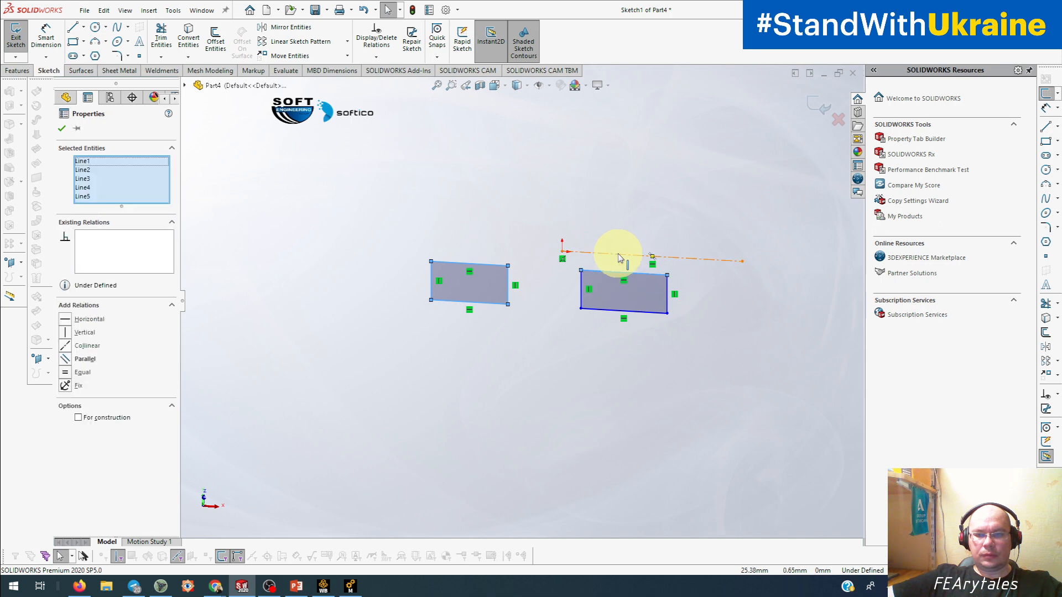
pyautogui.click(608, 246)
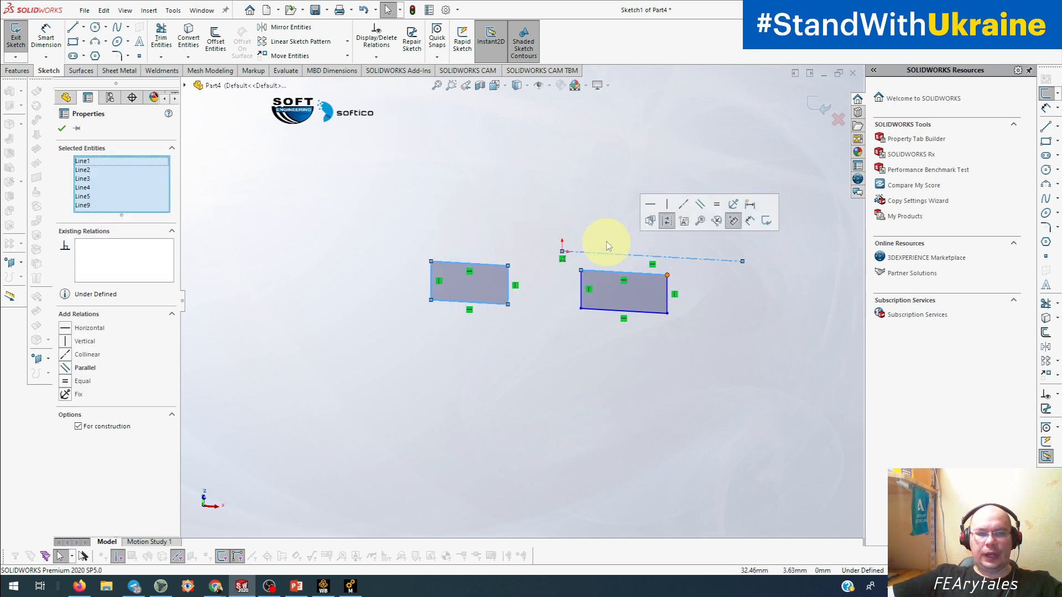
pyautogui.click(64, 354)
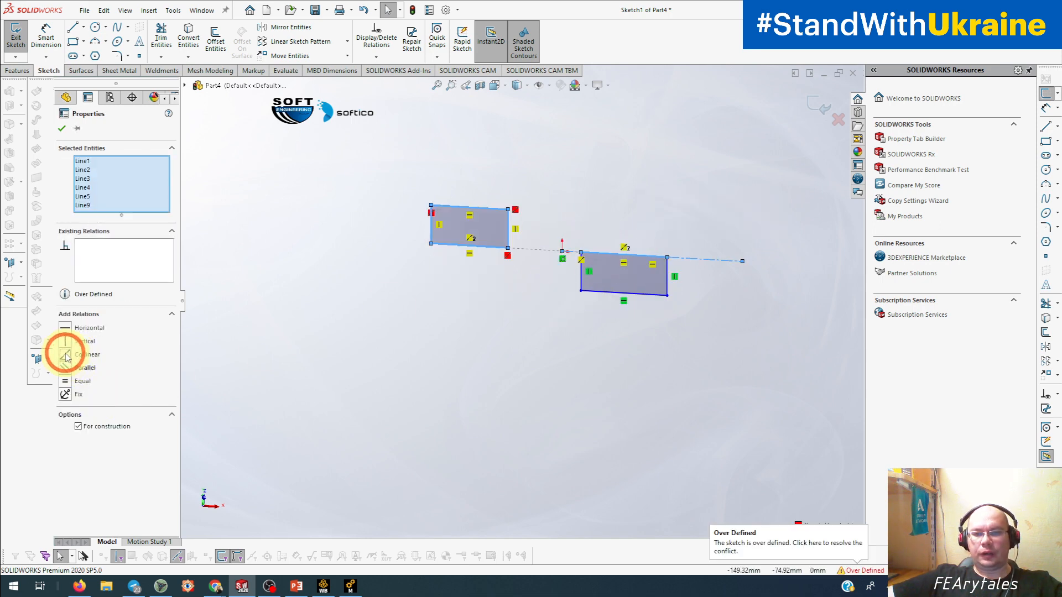
pyautogui.press('Escape')
pyautogui.hotkey('ctrl', 'z')
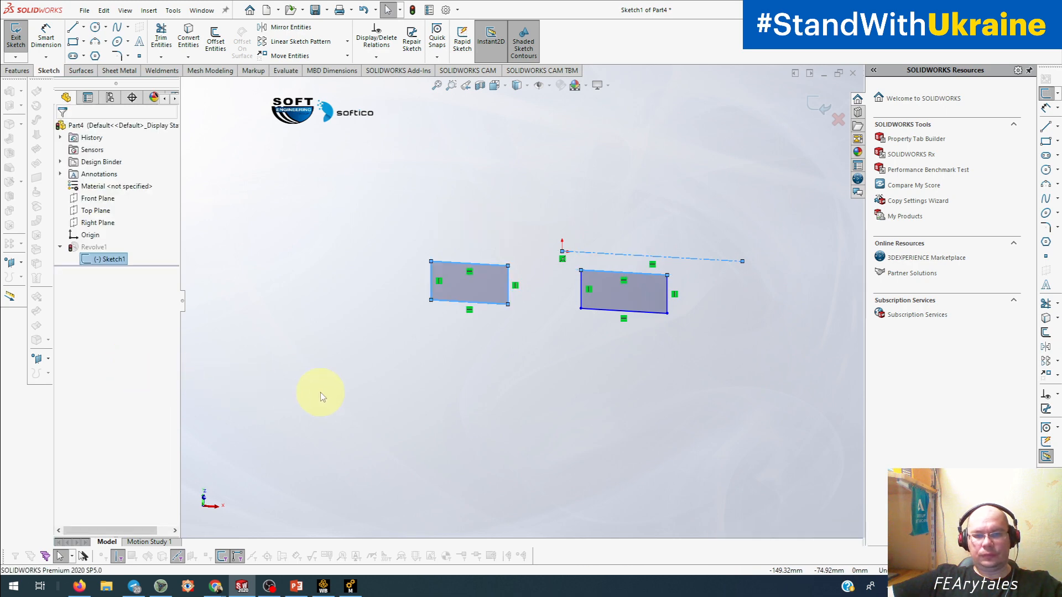
# Step: Add a collinear relation between the upper edge of the rectangle beyond the centerline's origin end and the centerline
pyautogui.click(480, 267)
pyautogui.keyDown('ctrl'); pyautogui.click(581, 253); pyautogui.keyUp('ctrl')
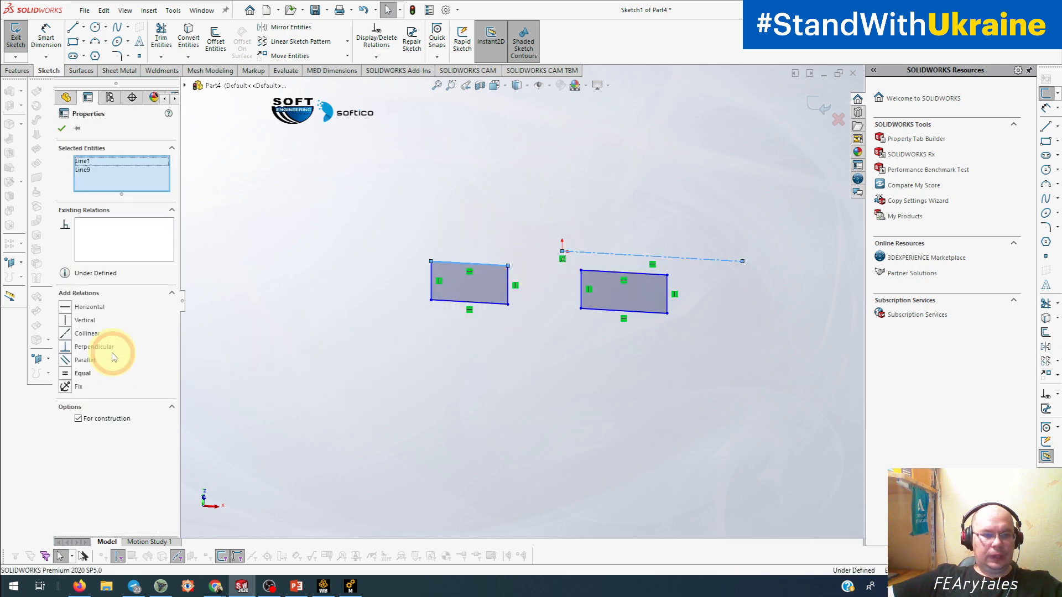
pyautogui.click(66, 334)
pyautogui.click(214, 391)
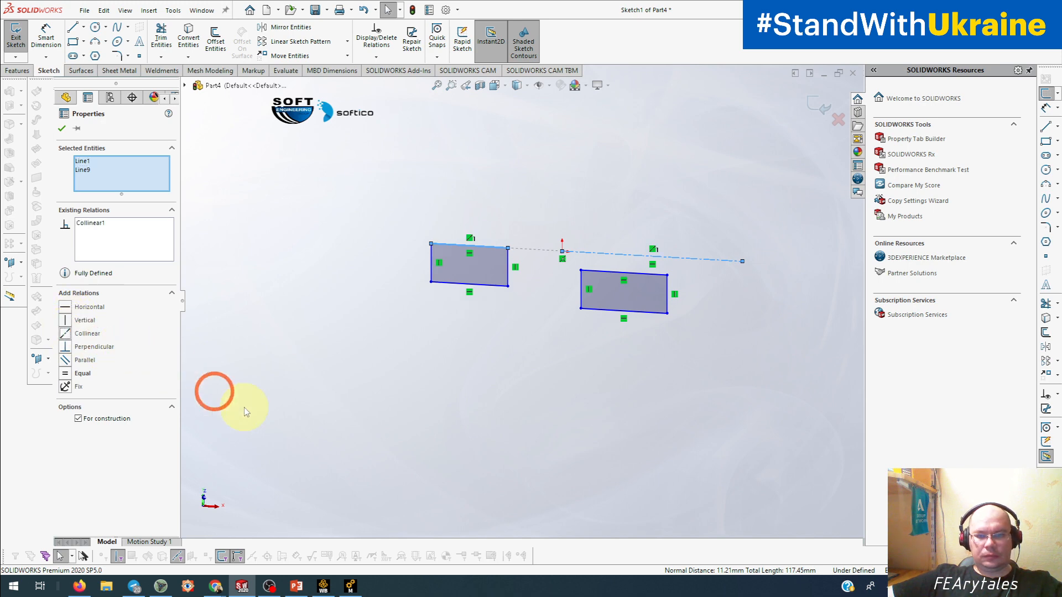
# Step: Make the upper edge of the rectangle beneath the centerline collinear with it, and exit Sketch1 to rebuild the revolved bodies
pyautogui.click(628, 280)
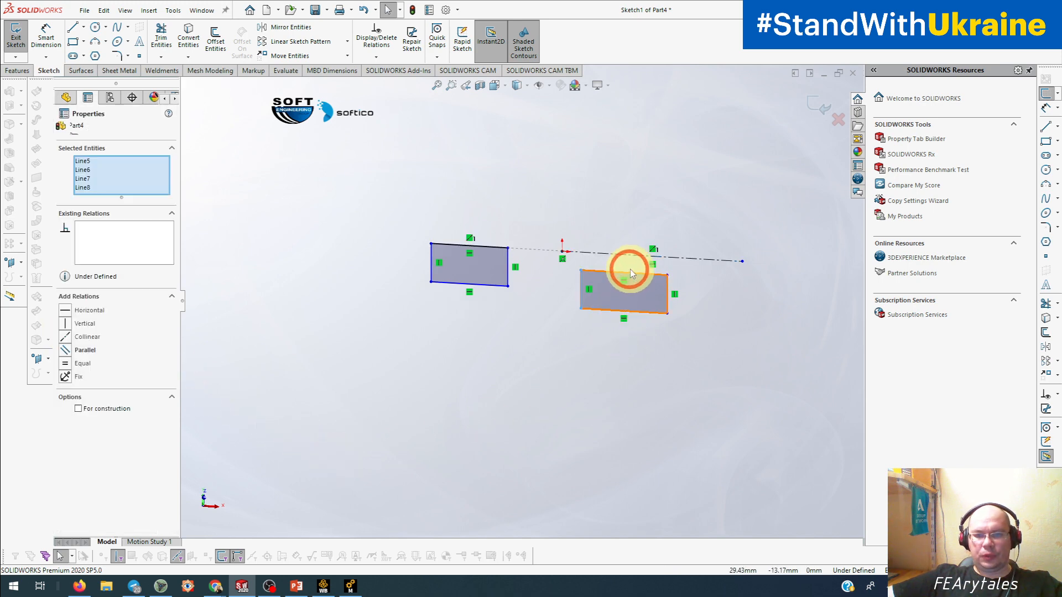
pyautogui.click(654, 328)
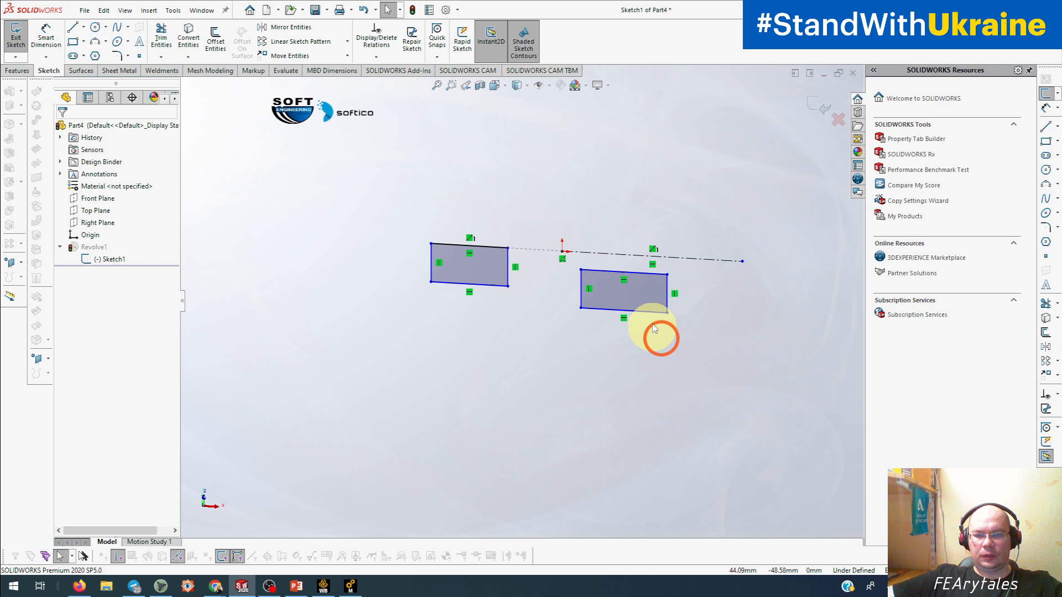
pyautogui.click(626, 273)
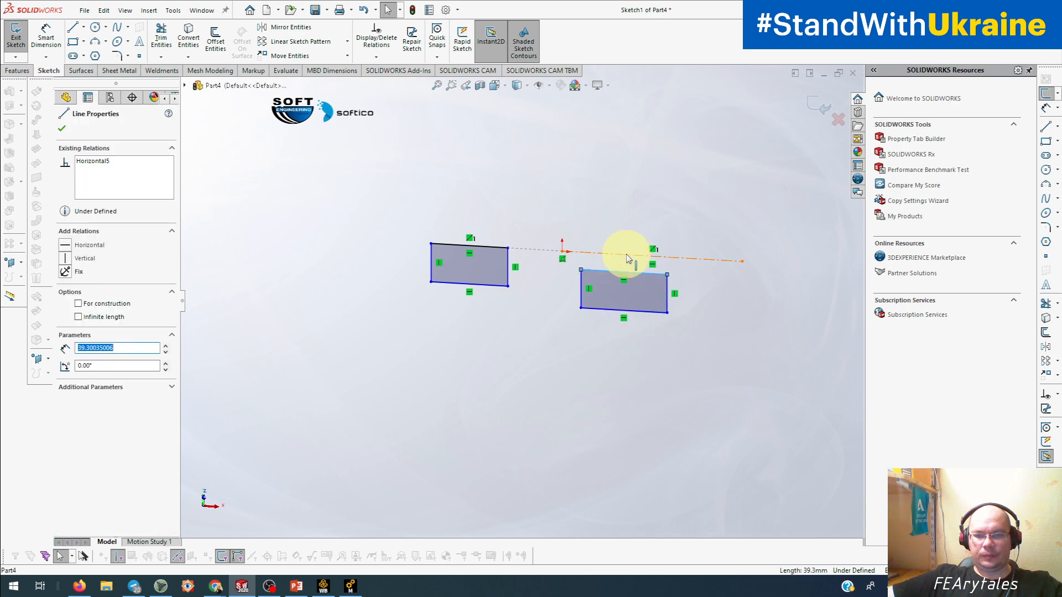
pyautogui.keyDown('ctrl'); pyautogui.click(628, 254); pyautogui.keyUp('ctrl')
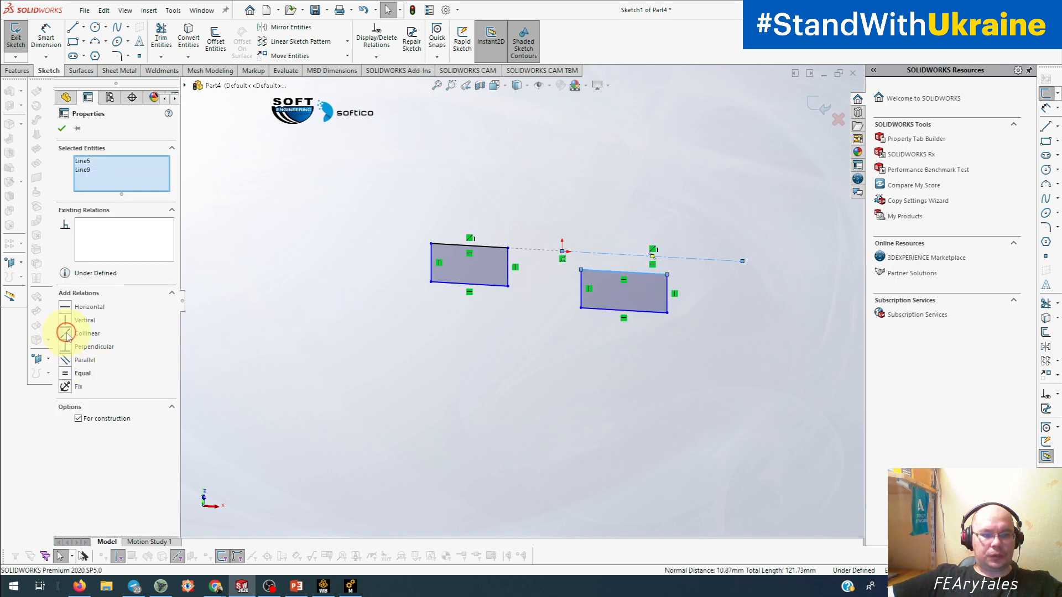
pyautogui.click(65, 333)
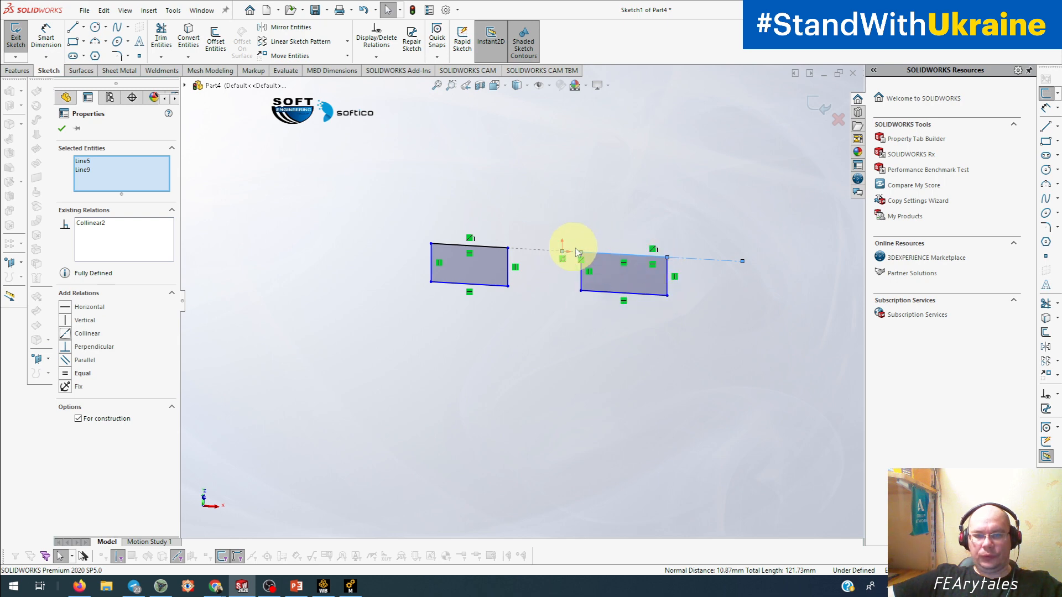
pyautogui.moveTo(576, 252)
pyautogui.mouseDown()
pyautogui.moveTo(575, 338)
pyautogui.moveTo(562, 362)
pyautogui.moveTo(571, 405)
pyautogui.moveTo(596, 245)
pyautogui.mouseUp()
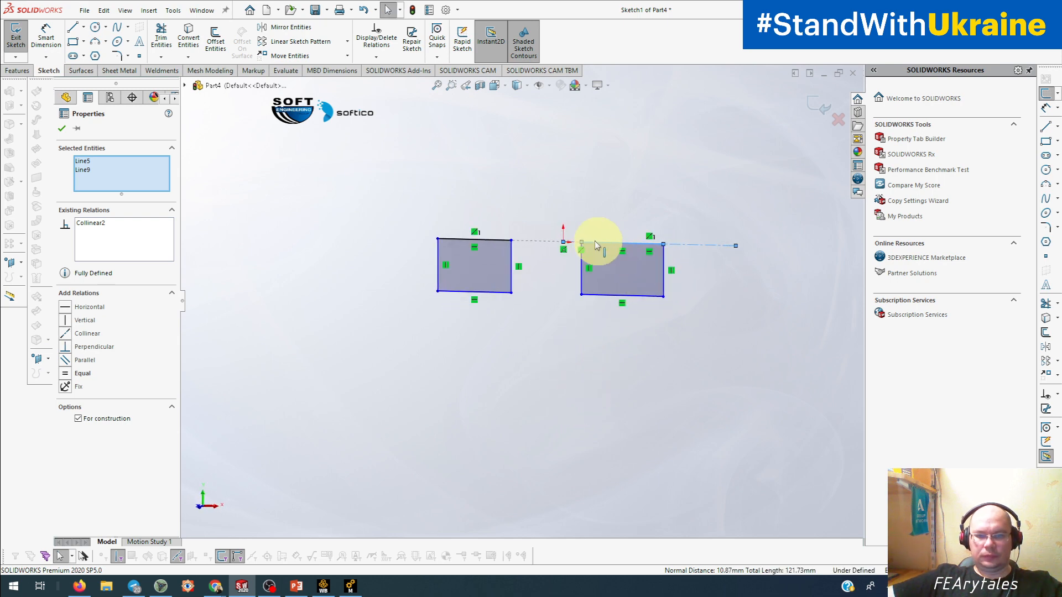
pyautogui.click(816, 106)
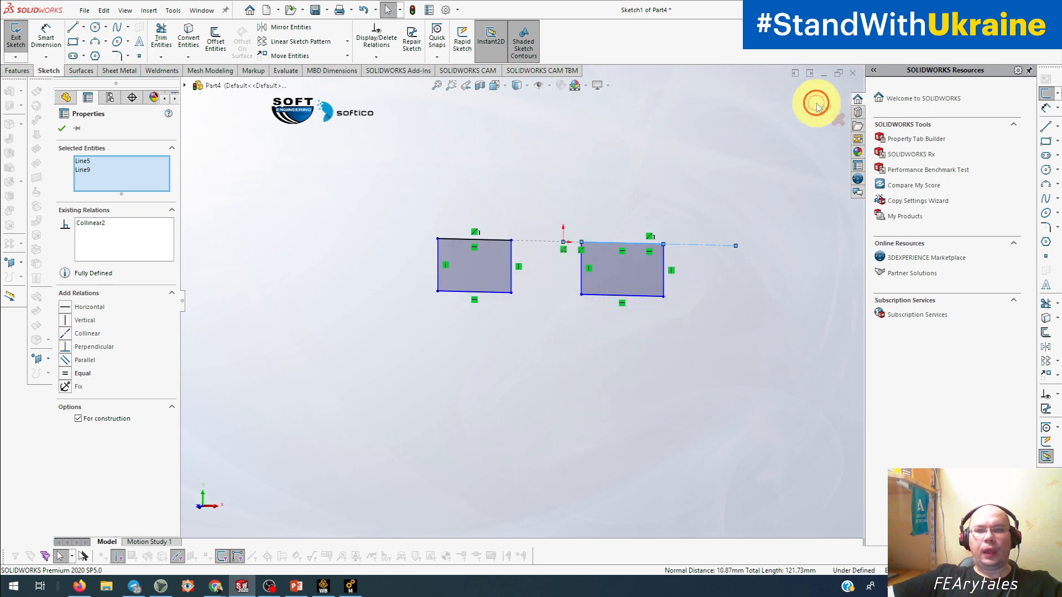
pyautogui.moveTo(662, 263)
pyautogui.mouseDown(button='middle')
pyautogui.moveTo(623, 341)
pyautogui.moveTo(818, 277)
pyautogui.moveTo(727, 238)
pyautogui.moveTo(640, 235)
pyautogui.moveTo(657, 213)
pyautogui.mouseUp(button='middle')
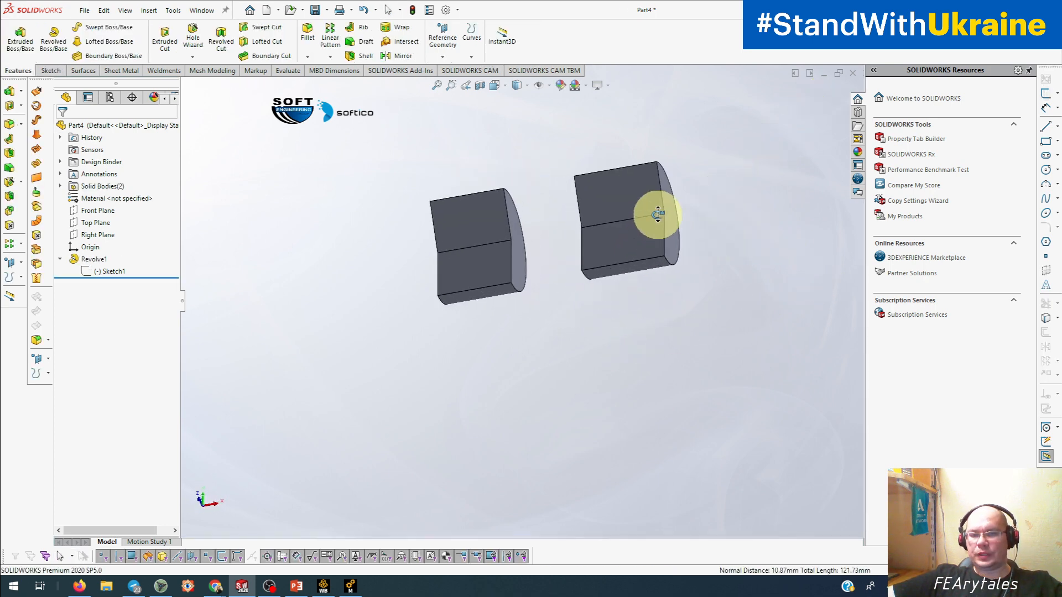
# Step: Switch to Ansys Mechanical, update the geometry from source, and re-solve the Static Structural analysis
pyautogui.click(359, 589)
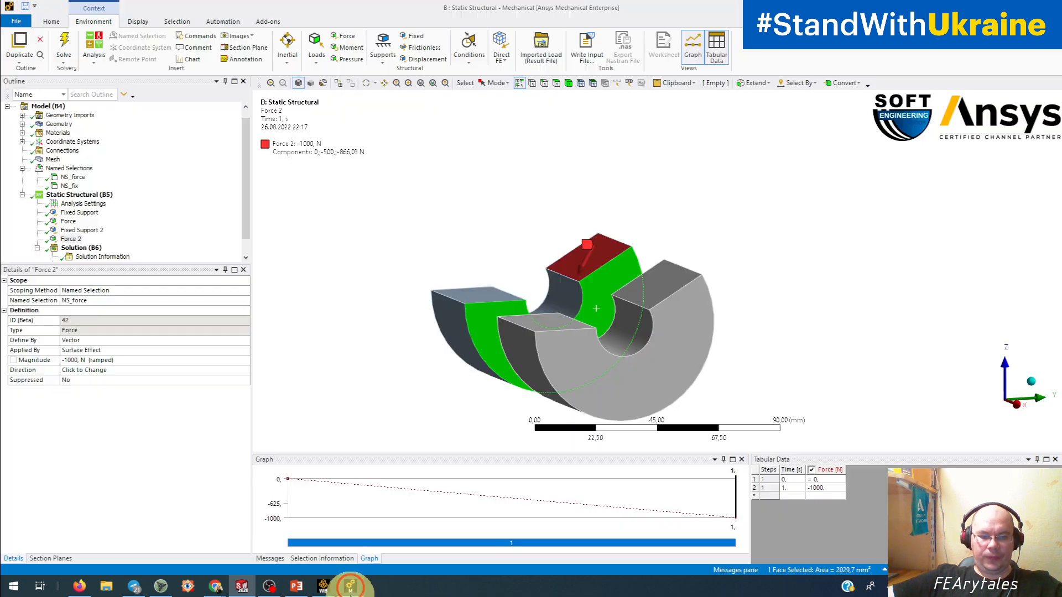
pyautogui.click(55, 124)
pyautogui.rightClick(55, 124)
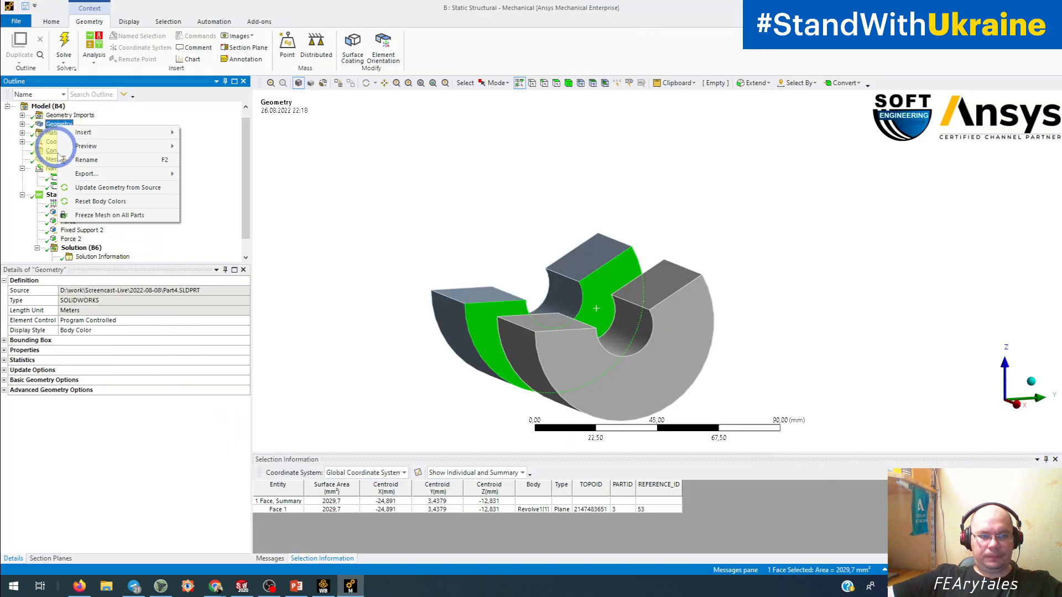
pyautogui.click(81, 187)
pyautogui.click(183, 375)
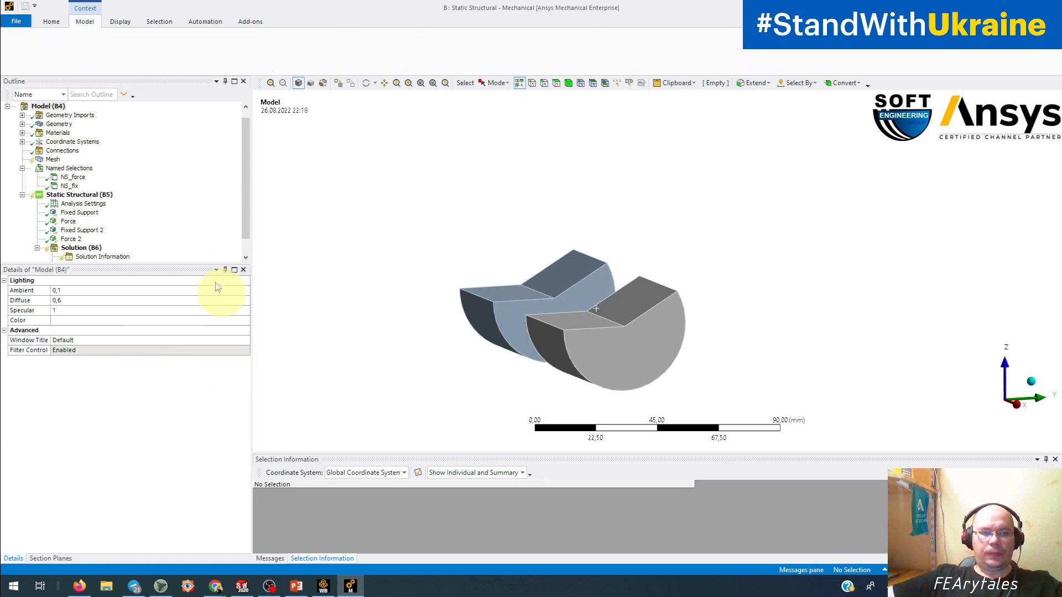
pyautogui.click(66, 43)
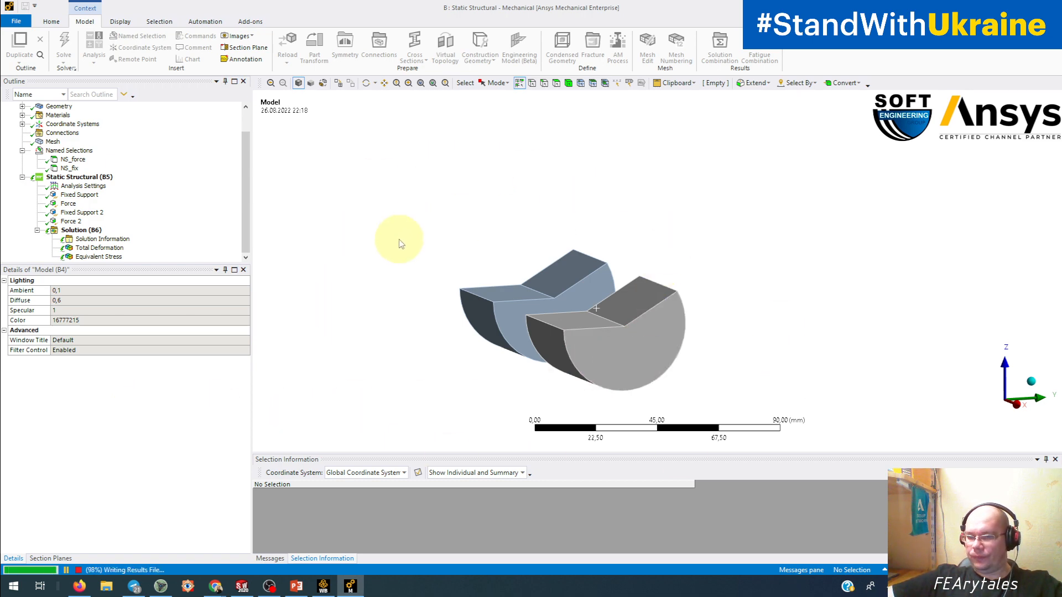
# Step: Examine the Equivalent Stress result on the two solid half-cylinder bodies
pyautogui.click(102, 254)
pyautogui.moveTo(507, 234); pyautogui.dragTo(569, 279, button='middle')
pyautogui.click(98, 257)
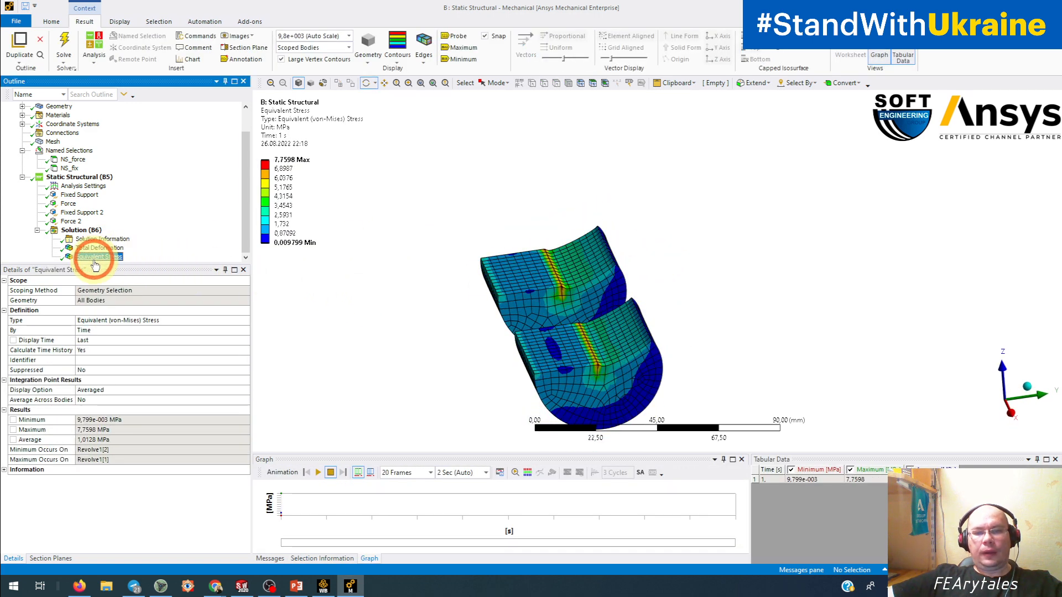
# Step: Examine which faces Force 2, Fixed Support 2, Force and Fixed Support are scoped to
pyautogui.click(63, 221)
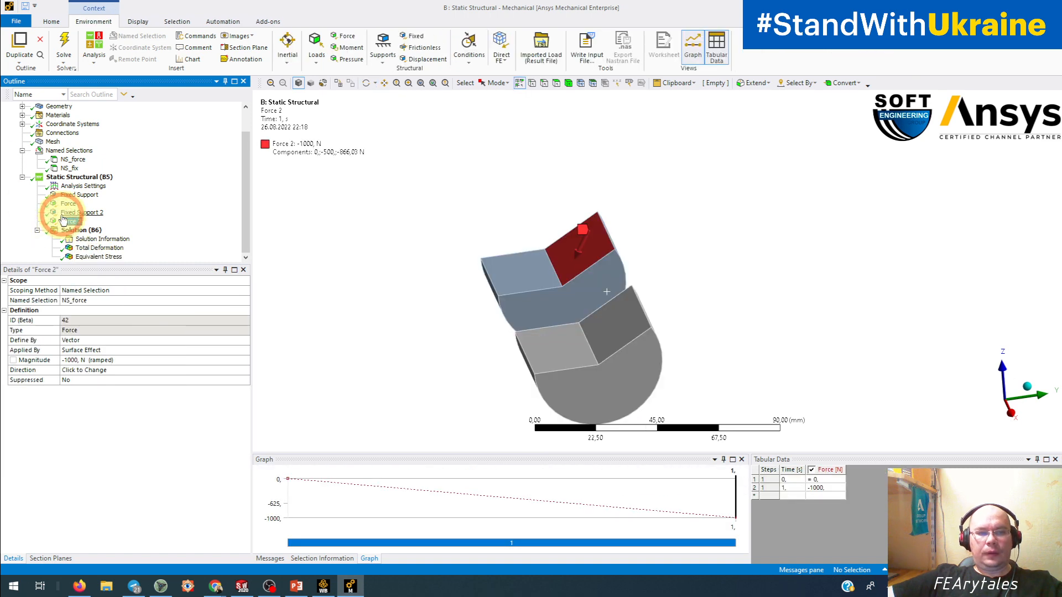
pyautogui.click(66, 212)
pyautogui.click(67, 203)
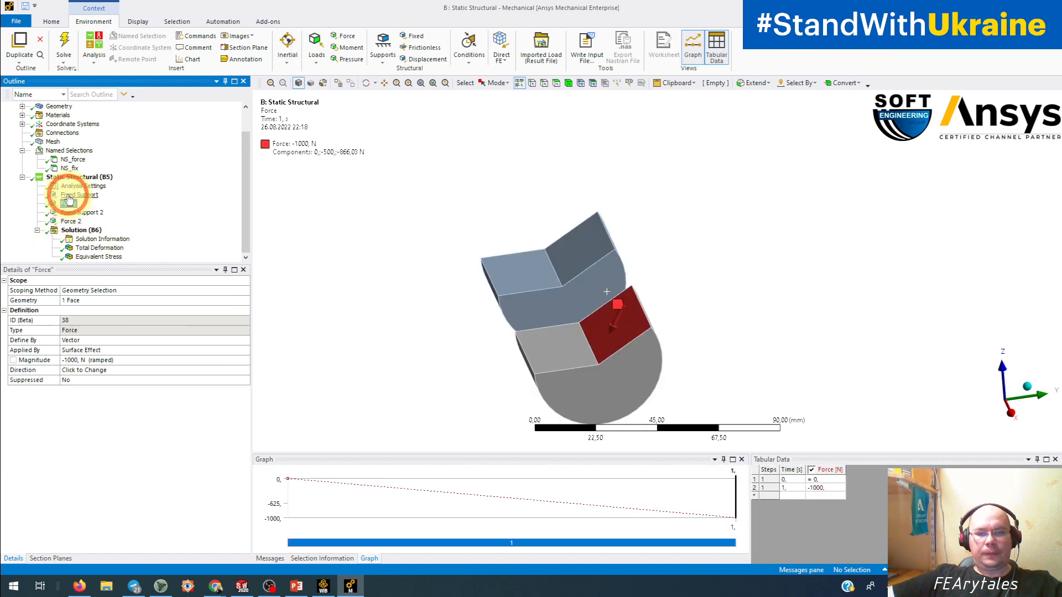
pyautogui.click(69, 195)
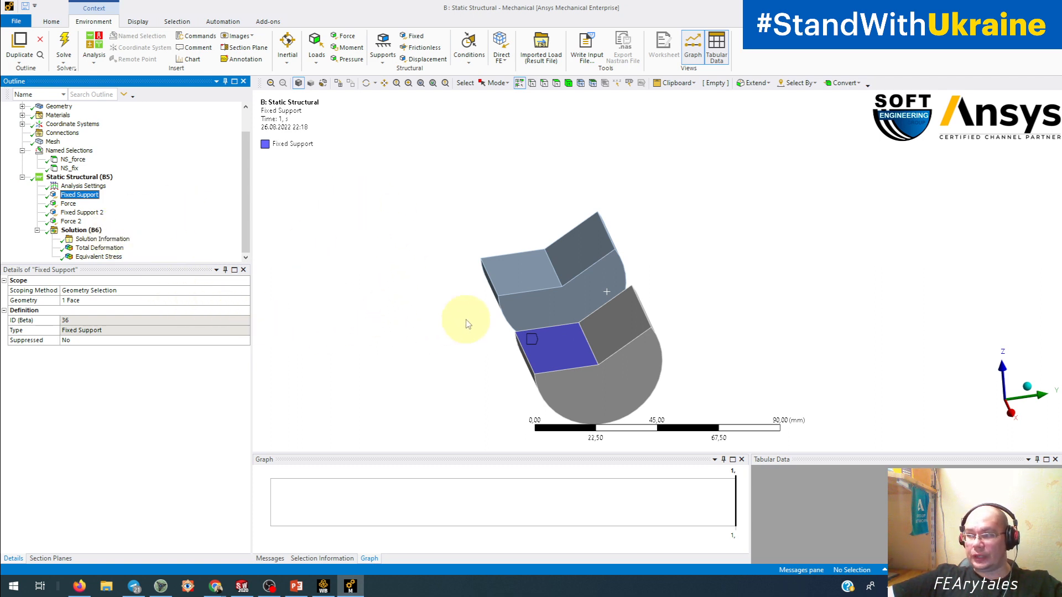
pyautogui.moveTo(466, 323); pyautogui.dragTo(506, 289, button='middle')
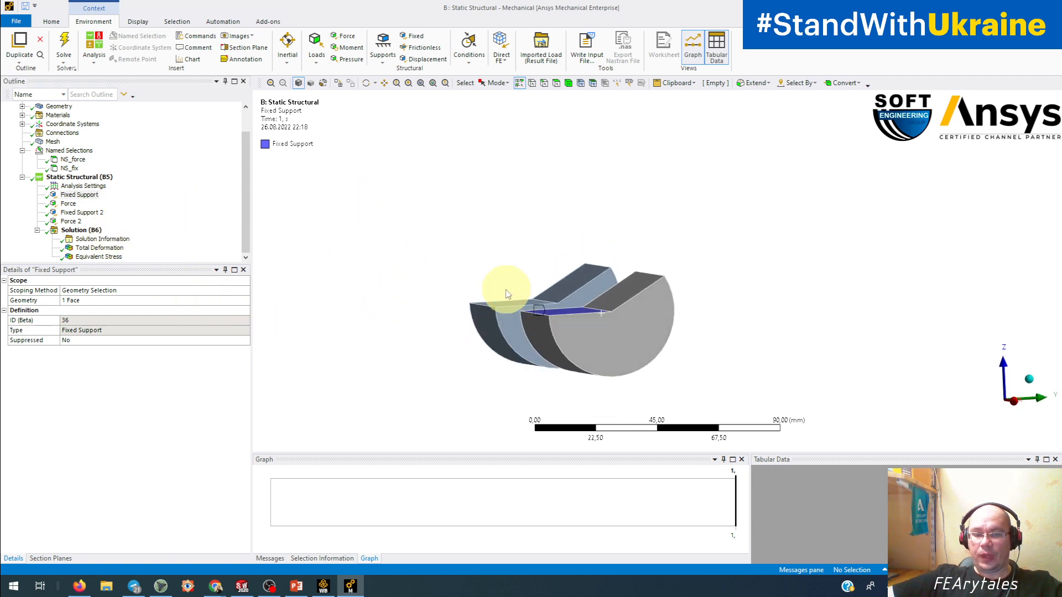
# Step: Switch to SOLIDWORKS and set the Direction 1 angle of Revolve1 to 160 degrees
pyautogui.click(242, 587)
pyautogui.click(265, 445)
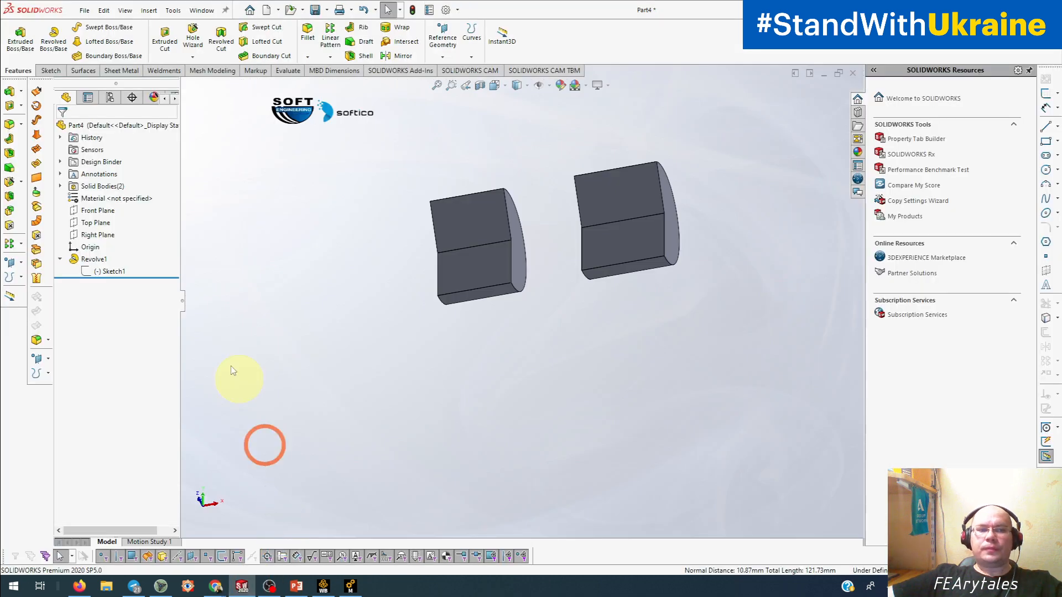
pyautogui.rightClick(88, 258)
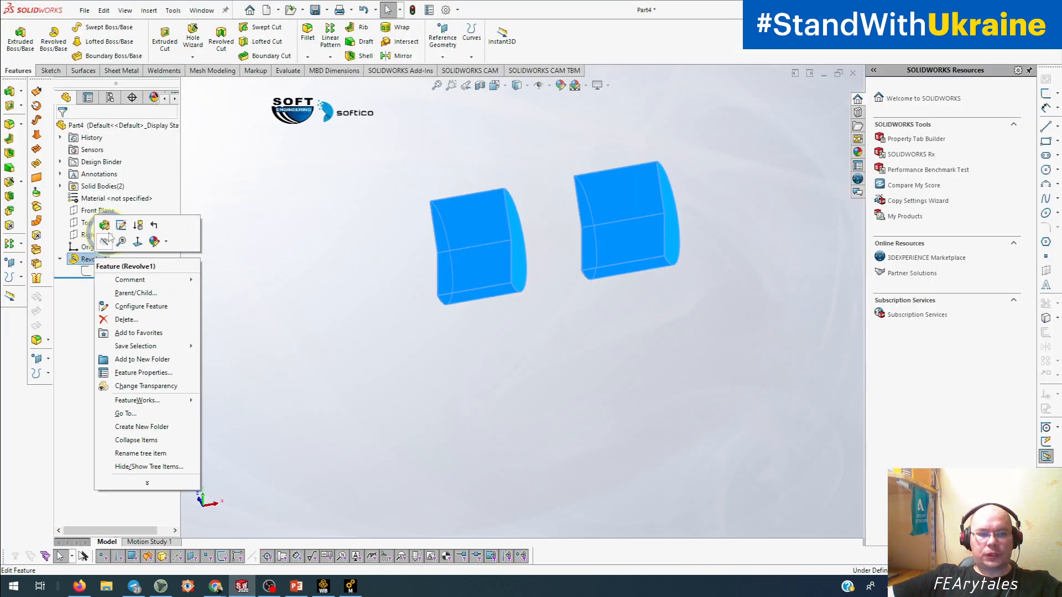
pyautogui.click(105, 227)
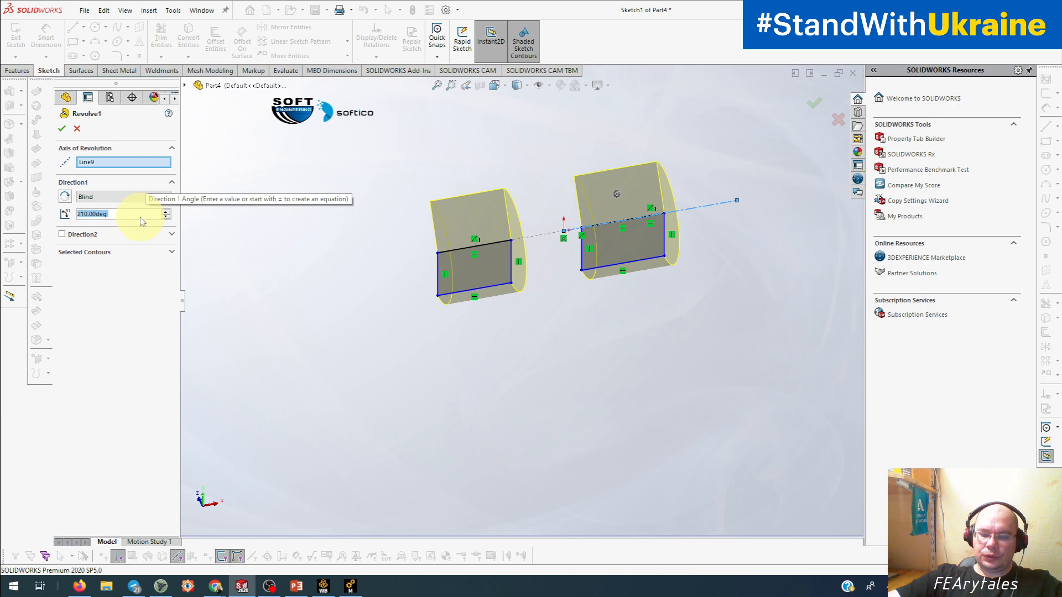
pyautogui.write('160')
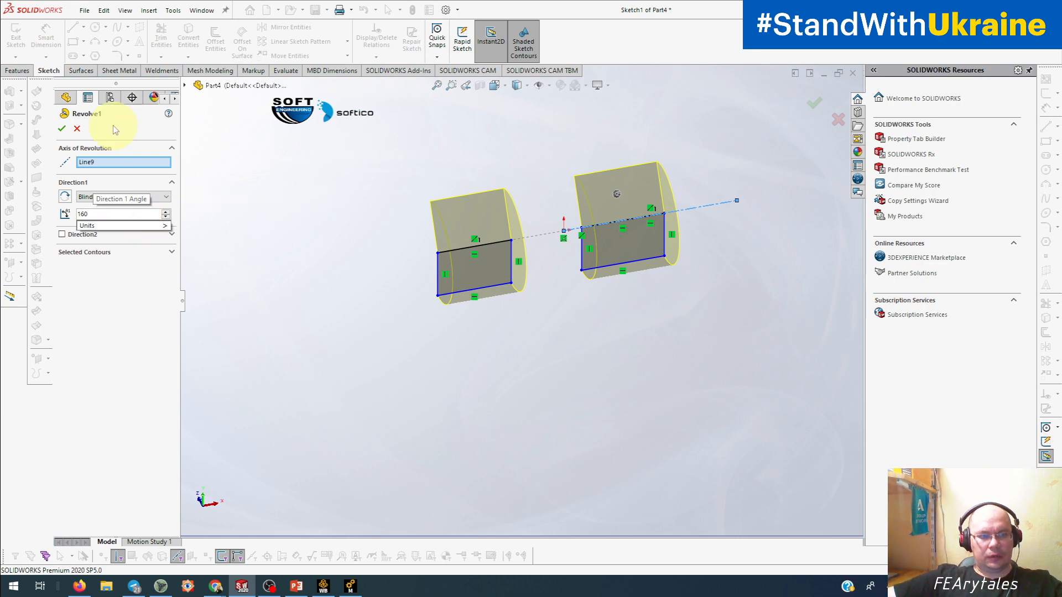
pyautogui.click(63, 130)
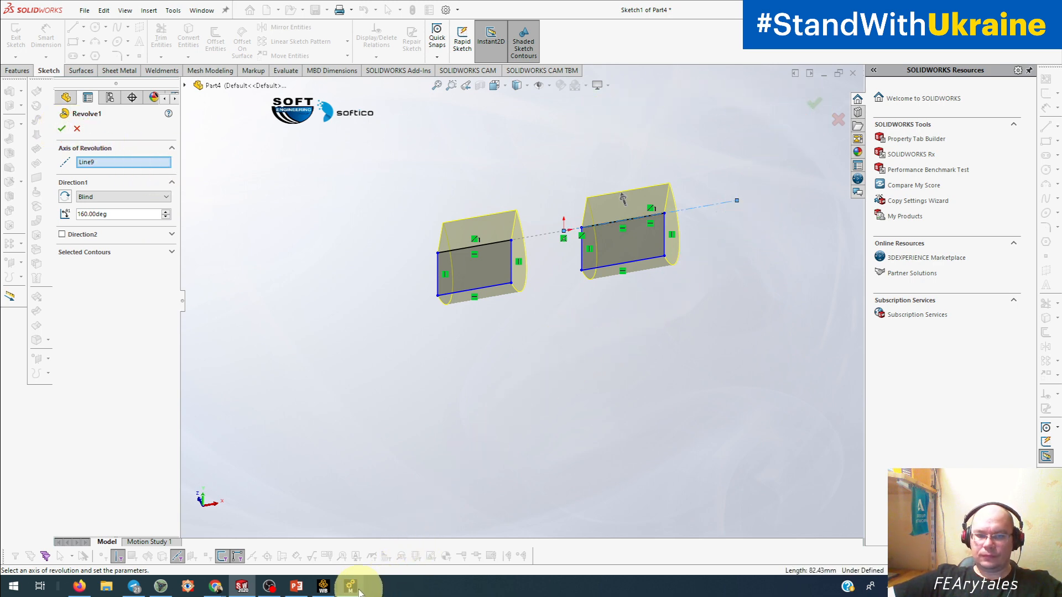
pyautogui.click(815, 104)
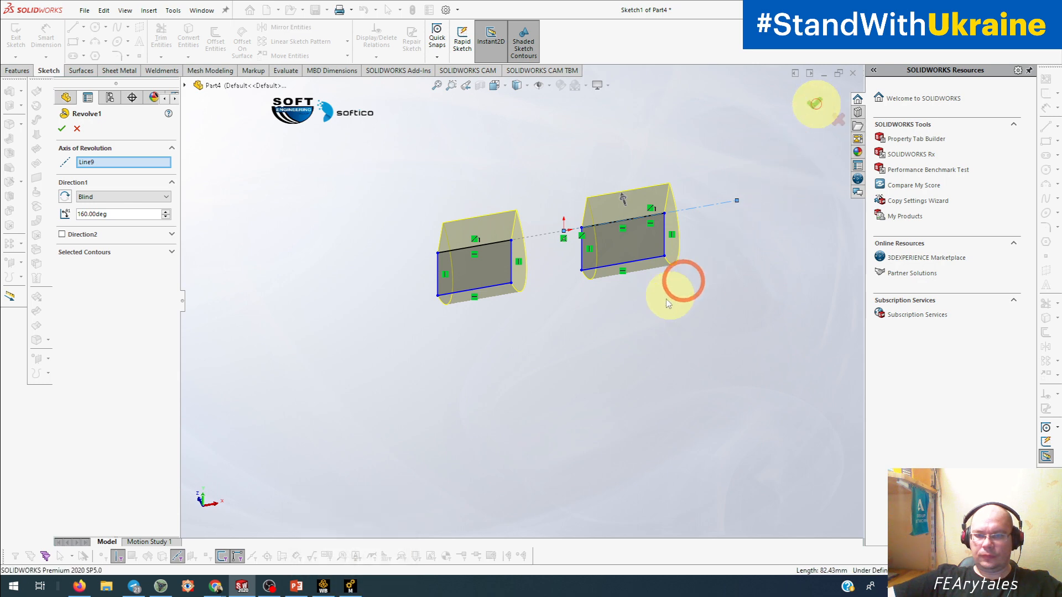
# Step: Switch to Ansys Mechanical, update the geometry with the 160-degree revolve, and re-solve the analysis
pyautogui.click(352, 586)
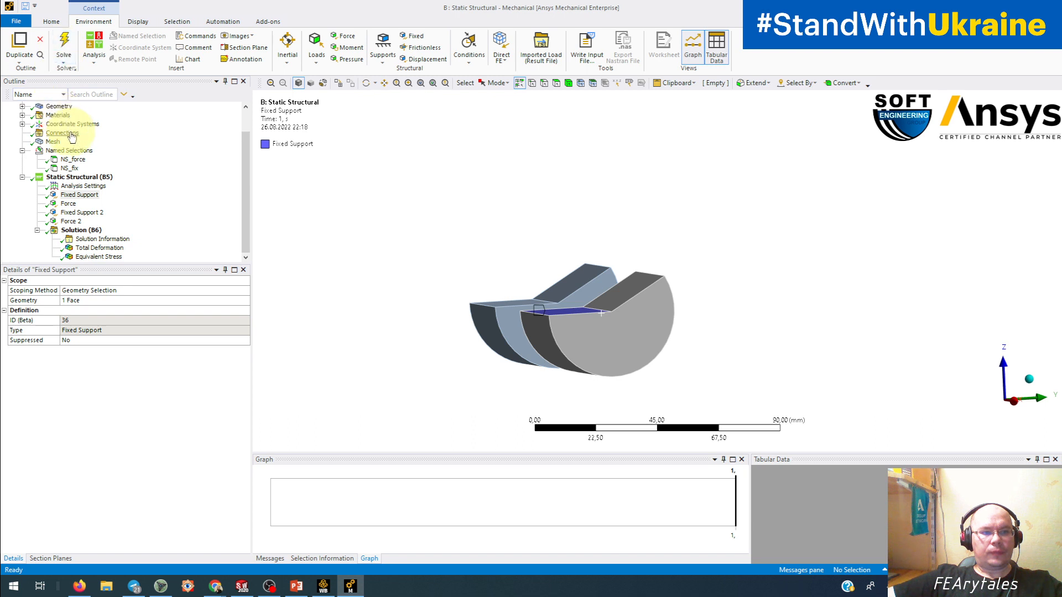
pyautogui.rightClick(55, 109)
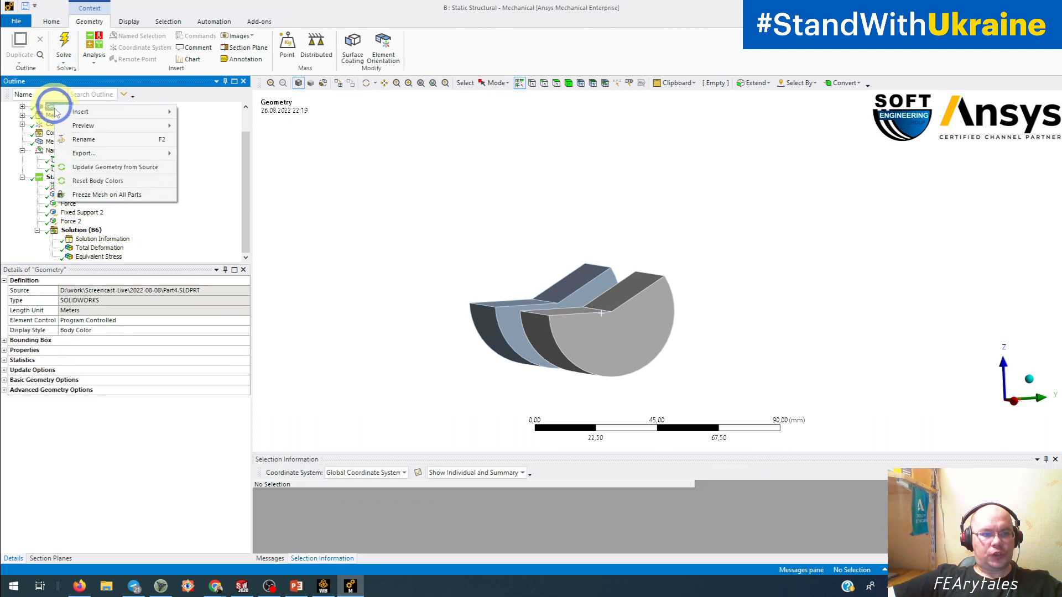
pyautogui.click(80, 167)
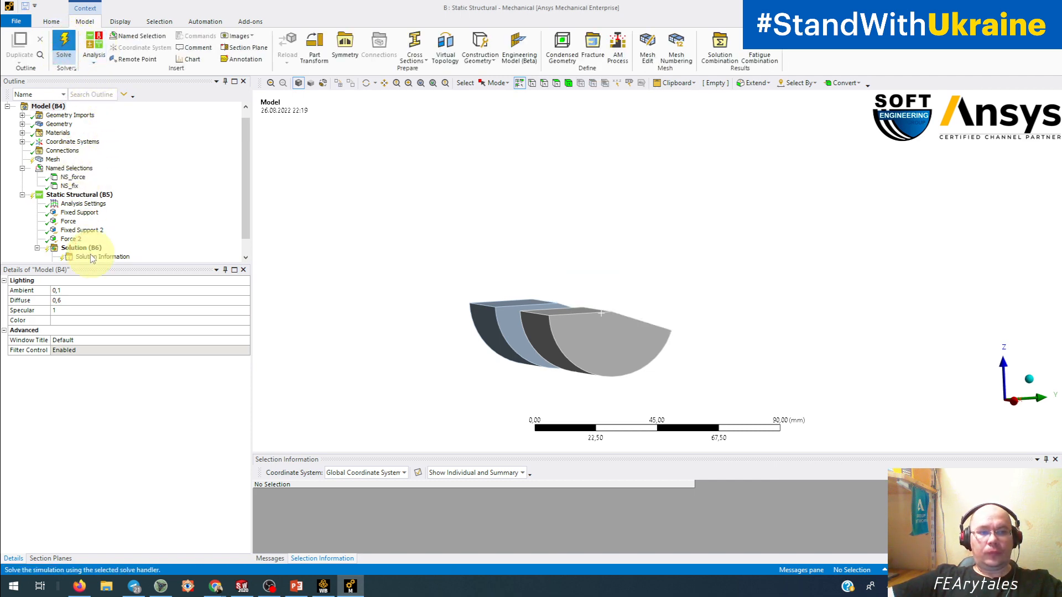
# Step: Examine the face scoping of both forces and both fixed supports, and view the Total Deformation result
pyautogui.click(71, 239)
pyautogui.moveTo(284, 267); pyautogui.dragTo(428, 303, button='middle')
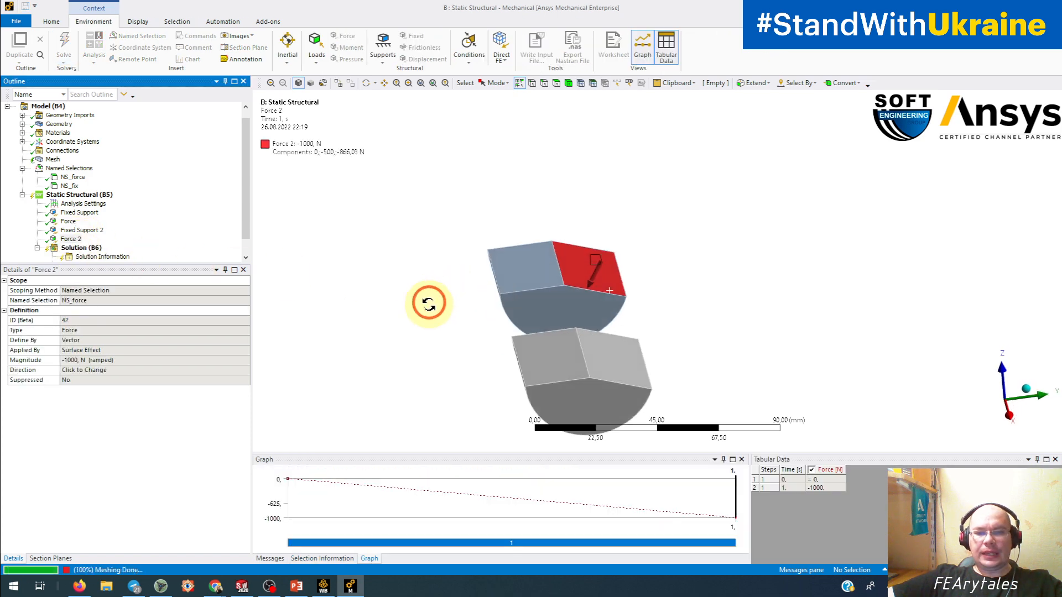
pyautogui.click(83, 230)
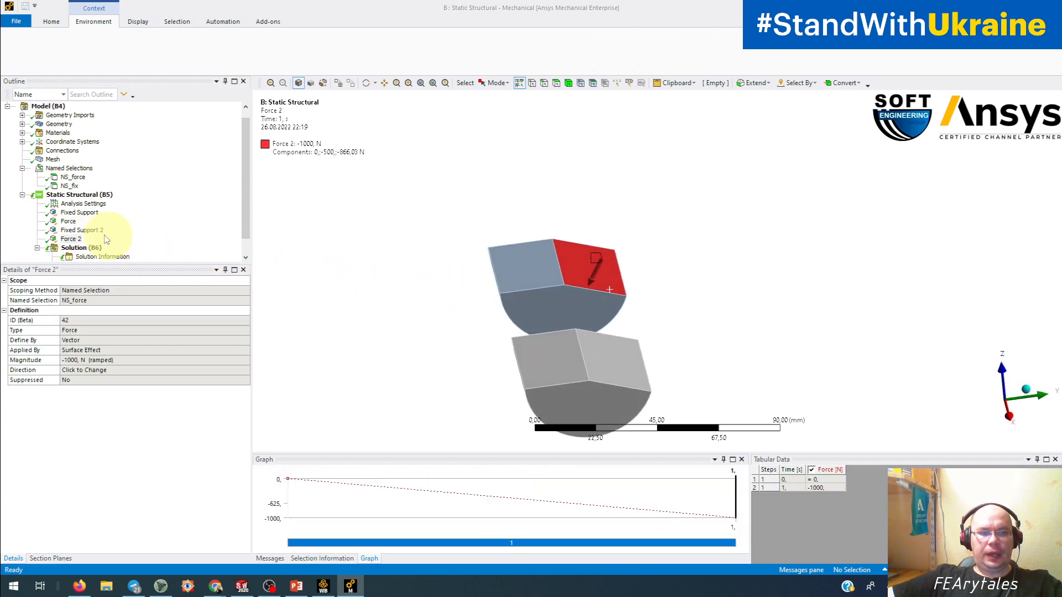
pyautogui.click(69, 221)
pyautogui.click(83, 212)
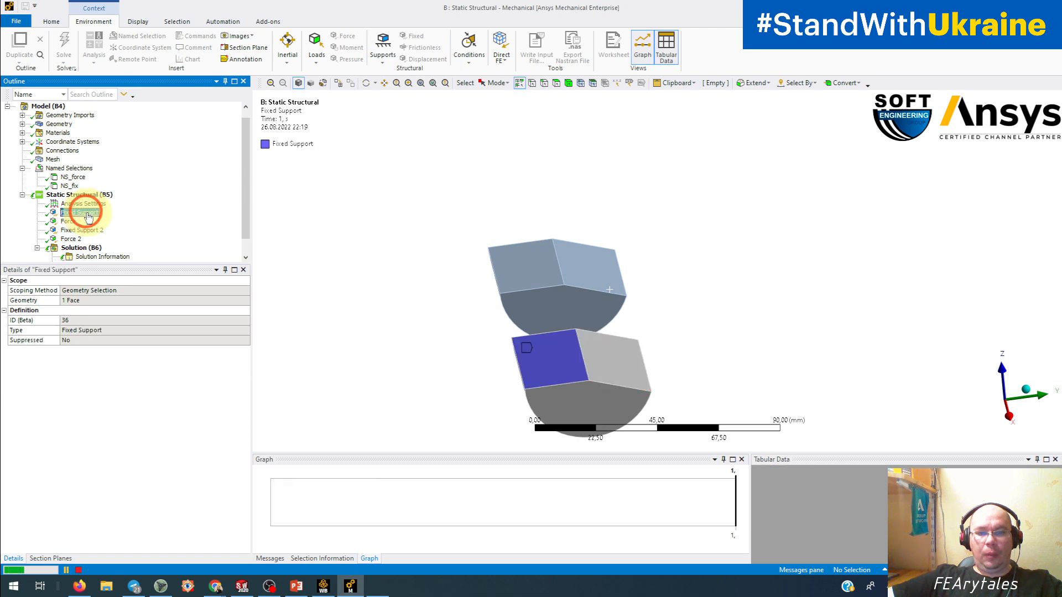
pyautogui.click(586, 390)
pyautogui.click(551, 275)
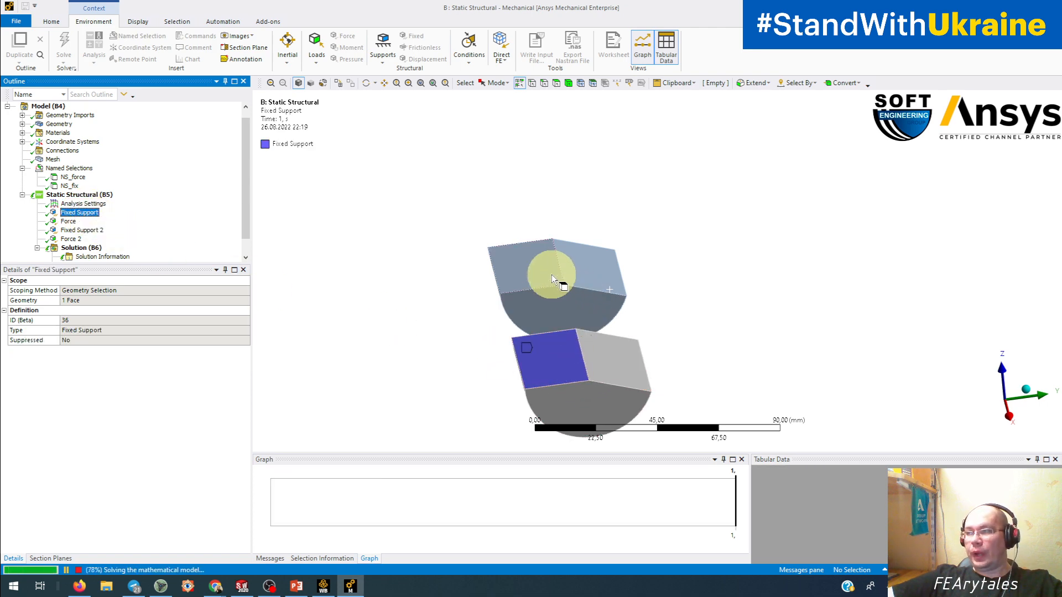
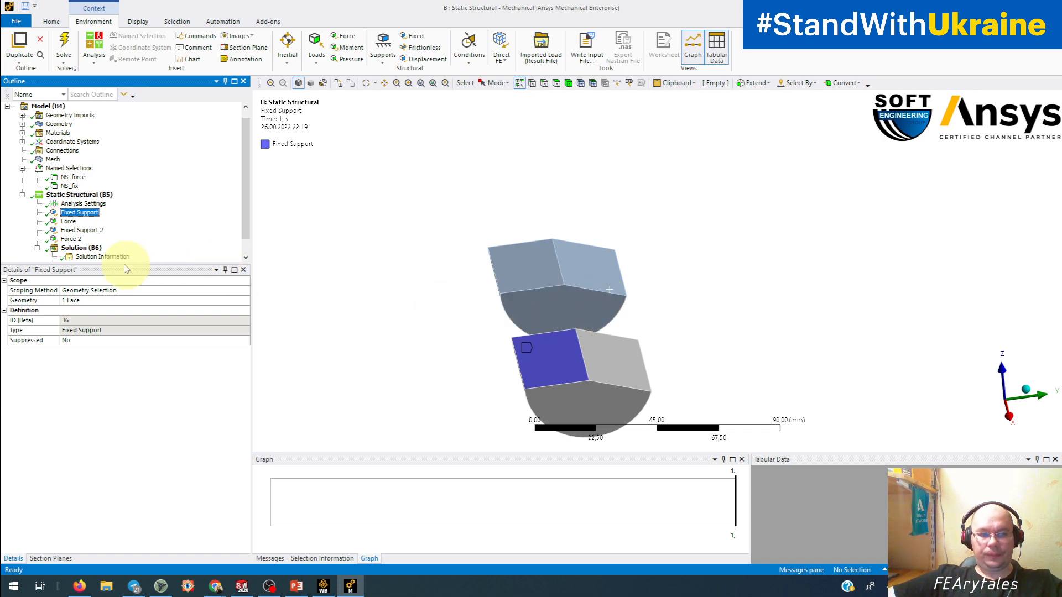
pyautogui.scroll(-1, 109, 247)
pyautogui.click(104, 249)
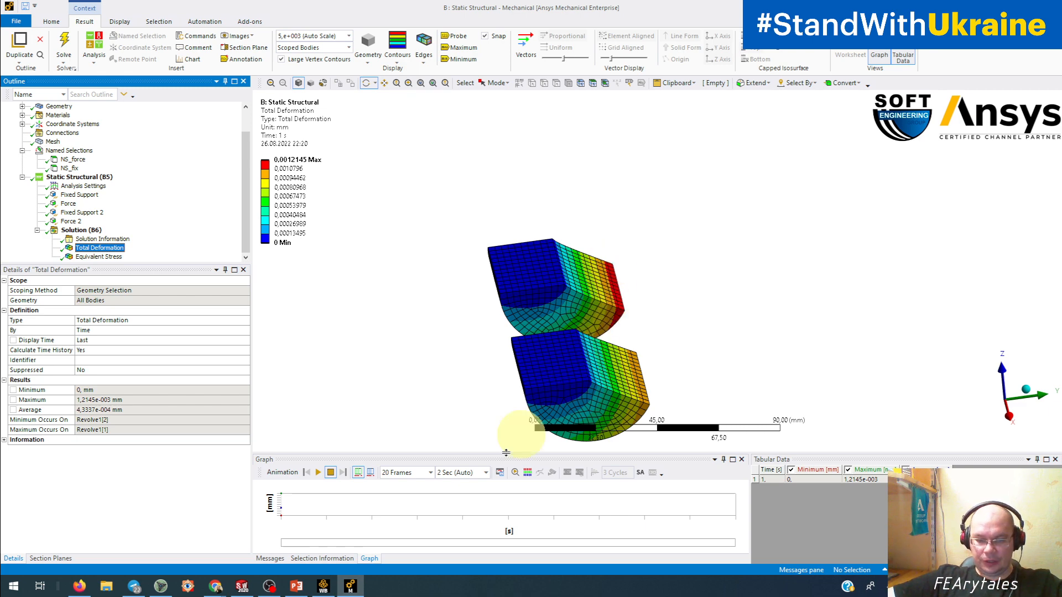
# Step: Switch to SOLIDWORKS and set the Direction 1 angle of Revolve1 to 180 degrees
pyautogui.click(238, 589)
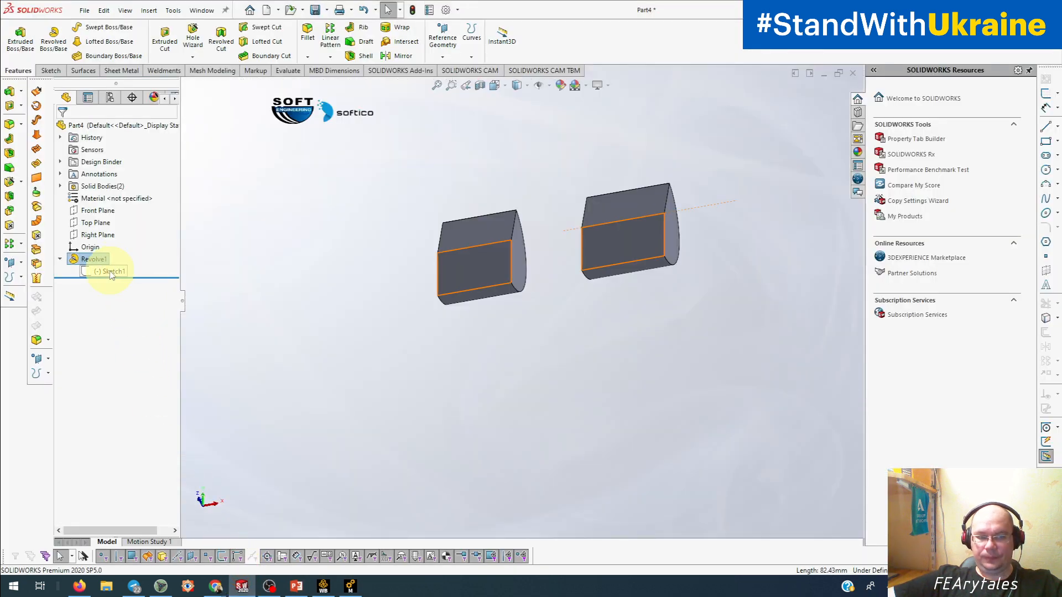
pyautogui.rightClick(95, 258)
pyautogui.click(106, 228)
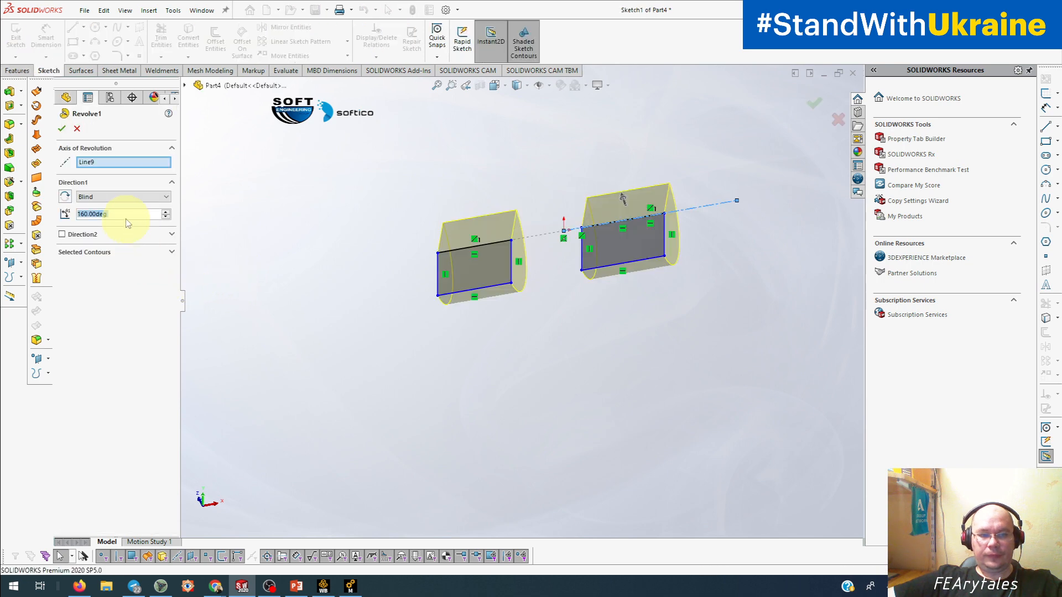
pyautogui.write('180')
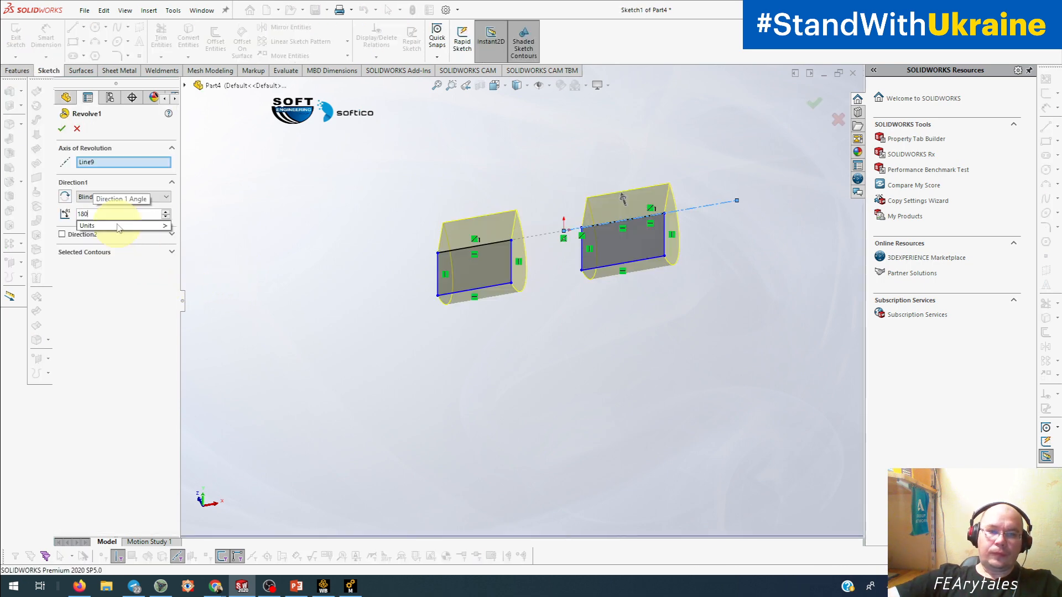
pyautogui.press('Return')
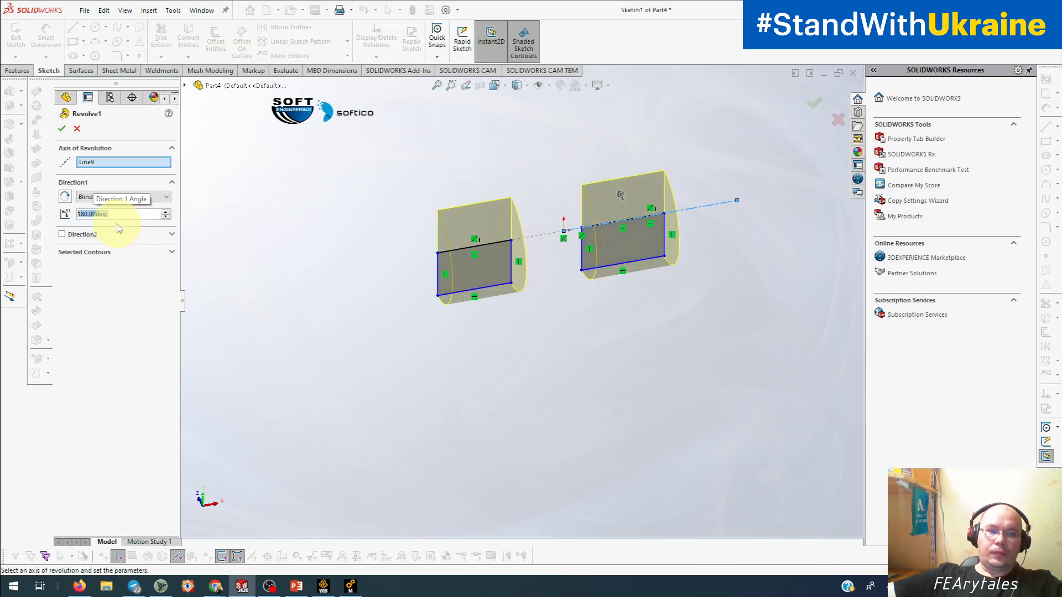
pyautogui.click(63, 128)
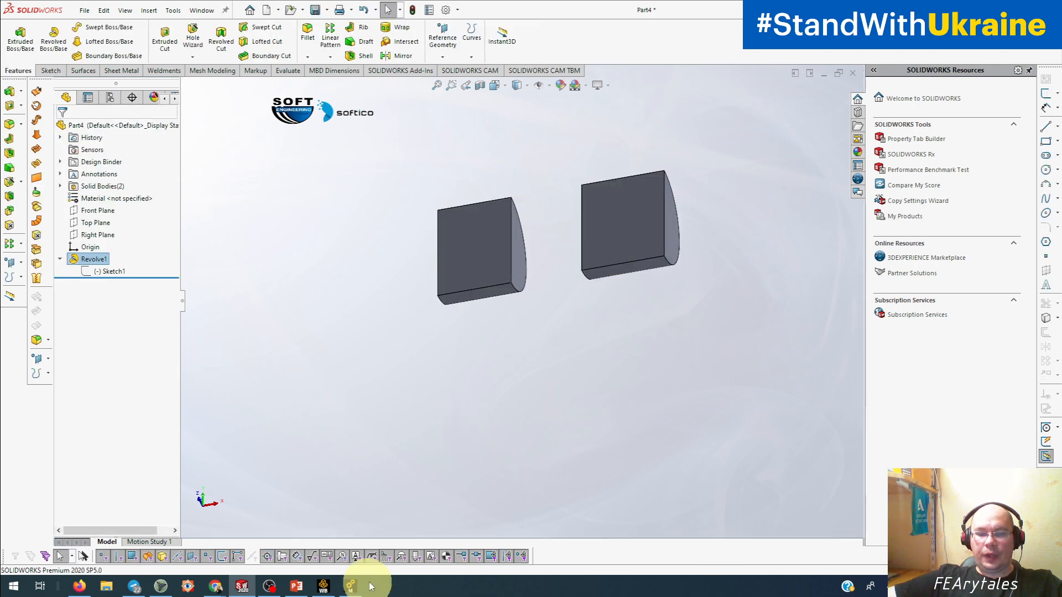
# Step: Switch to Ansys Mechanical and update the geometry from source with the 180-degree revolve
pyautogui.click(350, 587)
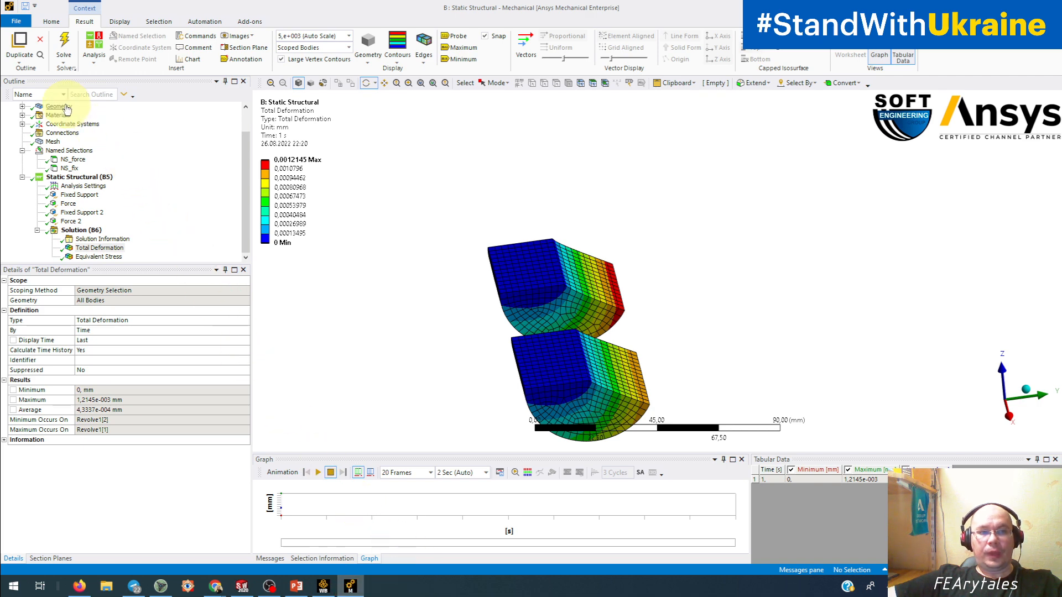
pyautogui.rightClick(54, 132)
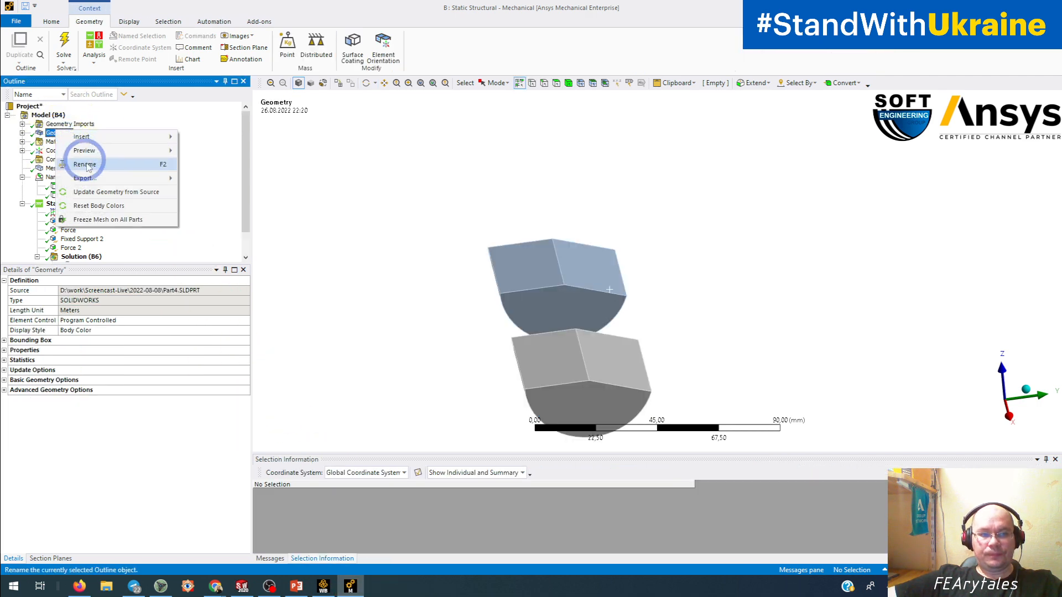
pyautogui.click(92, 192)
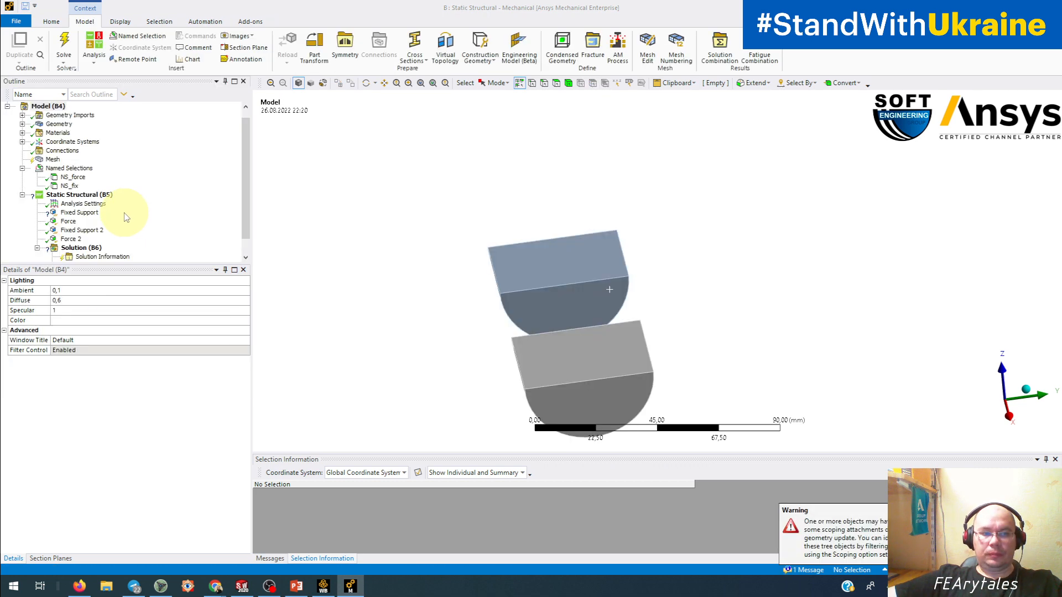
# Step: Examine the scoping of Fixed Support and Force, and the faces assigned to the named selections NS_force and NS_fix
pyautogui.click(67, 214)
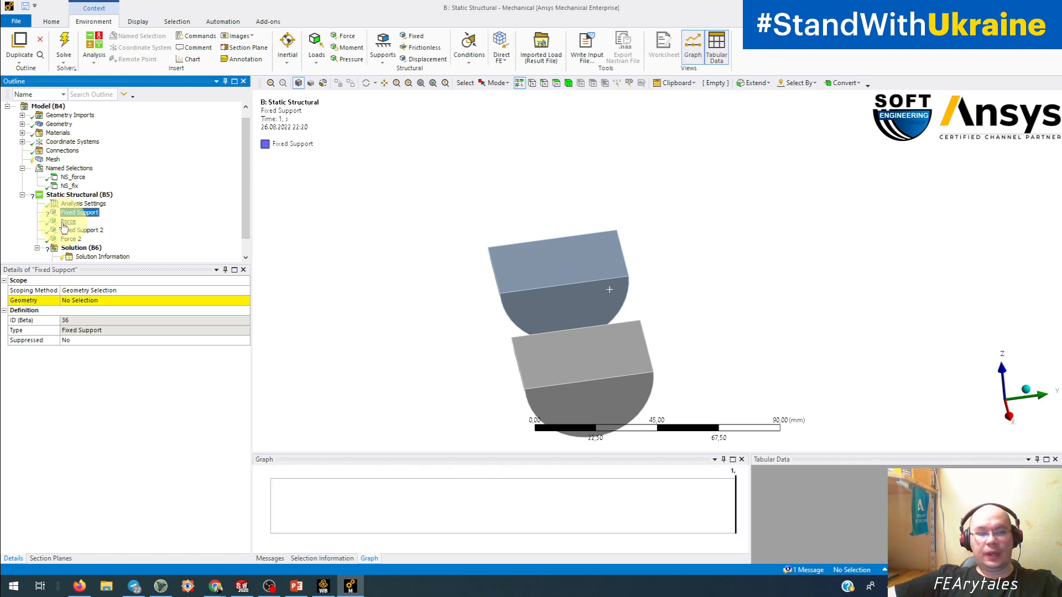
pyautogui.click(68, 222)
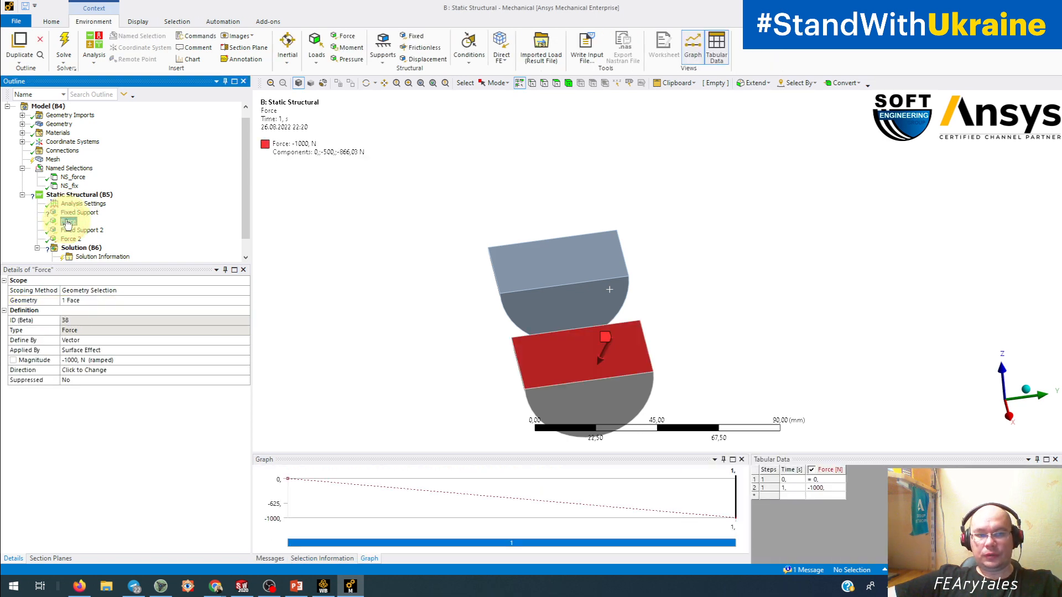
pyautogui.click(68, 212)
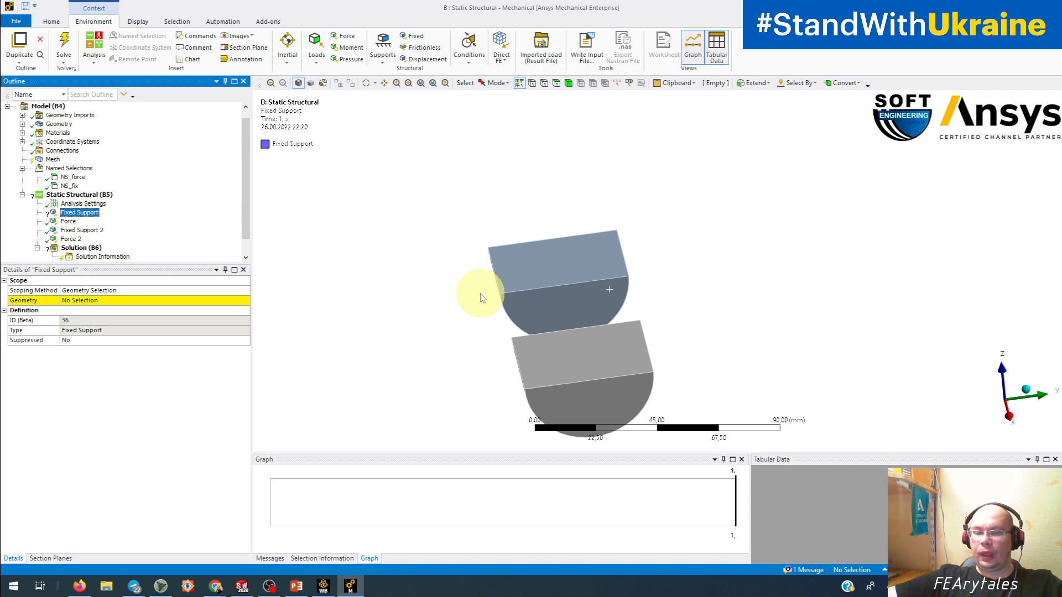
pyautogui.moveTo(562, 314)
pyautogui.mouseDown(button='middle')
pyautogui.moveTo(569, 281)
pyautogui.moveTo(576, 314)
pyautogui.mouseUp(button='middle')
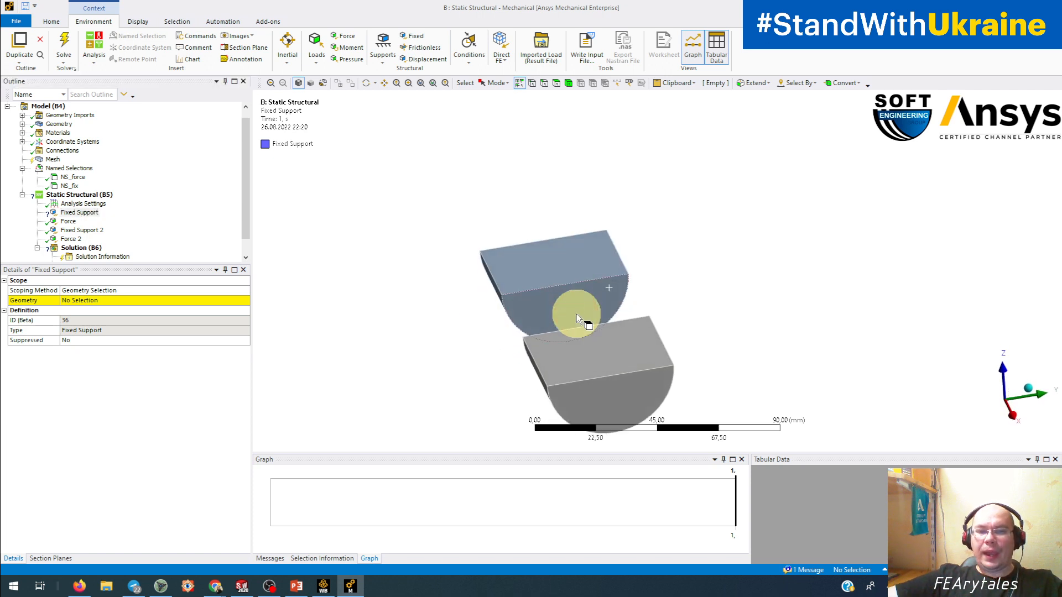
pyautogui.click(69, 178)
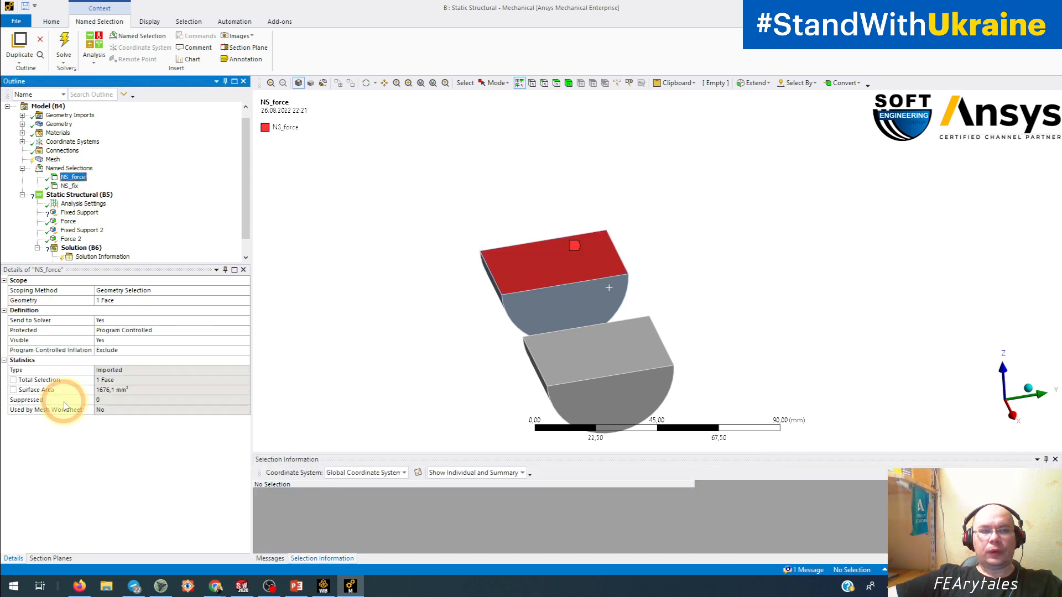
pyautogui.click(68, 186)
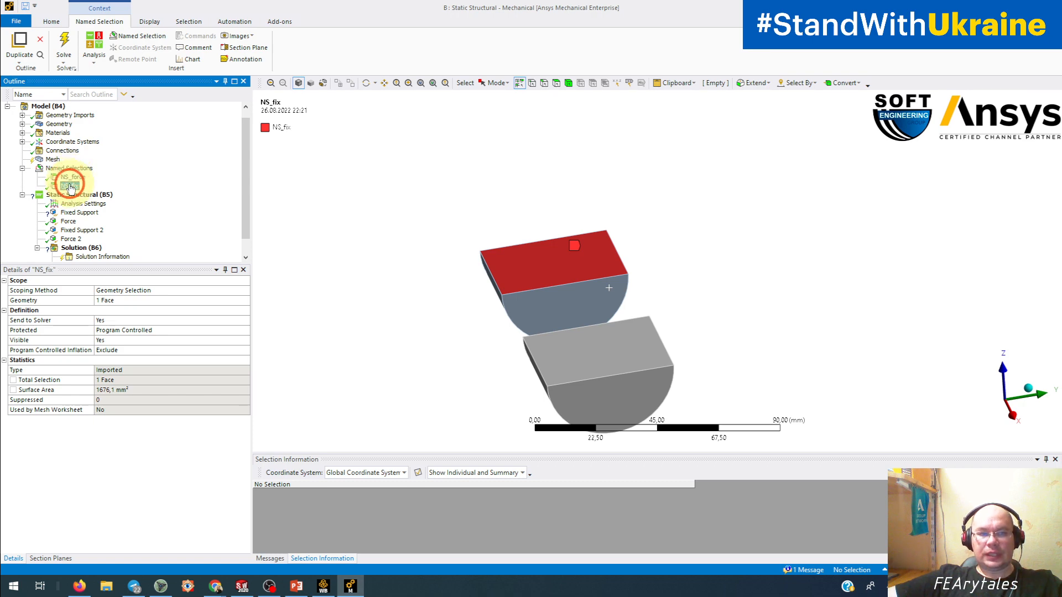
pyautogui.click(72, 178)
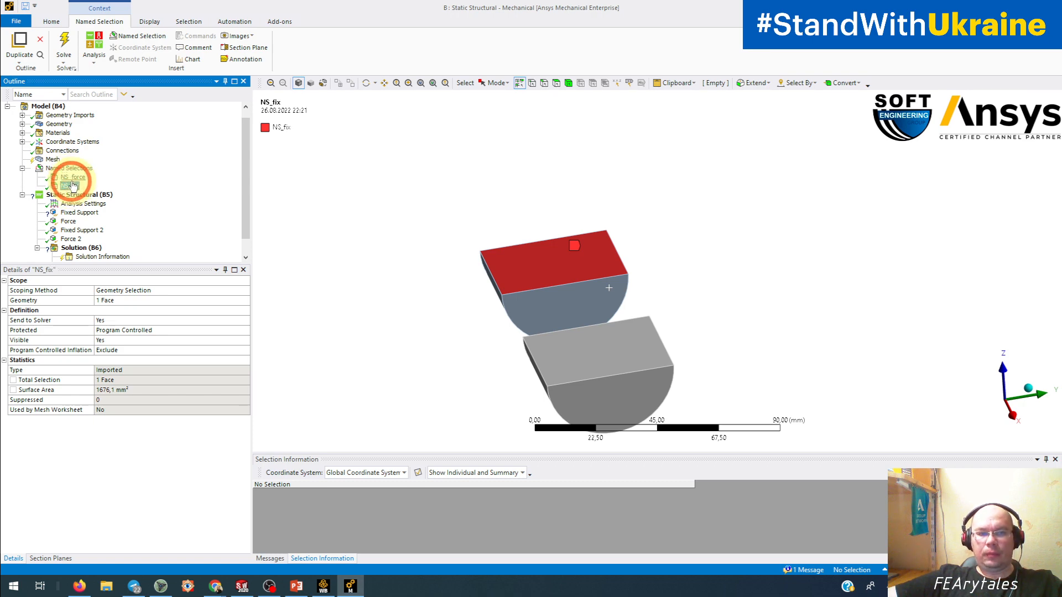
pyautogui.click(797, 270)
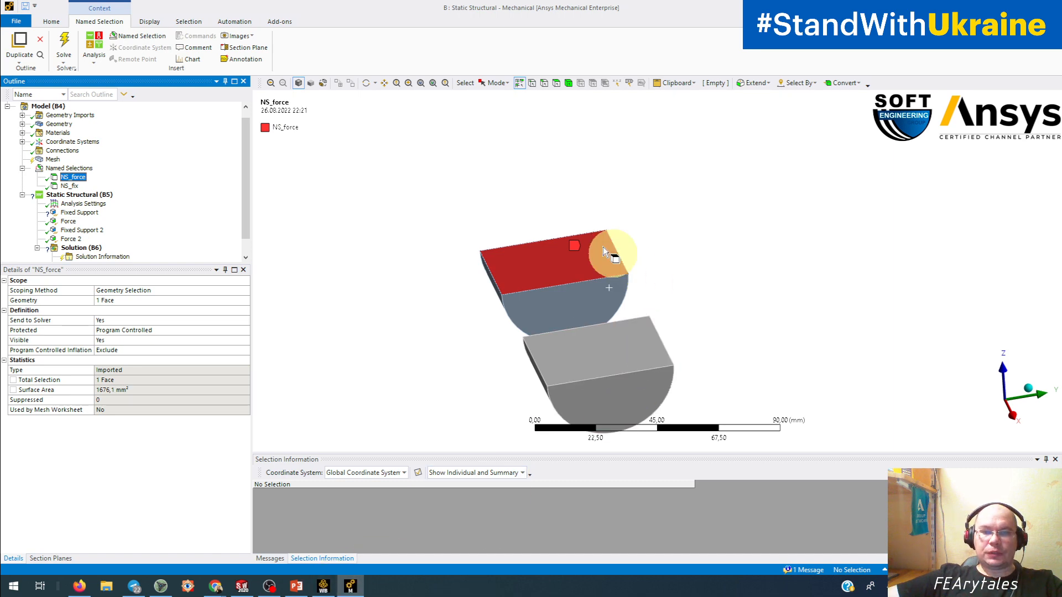
# Step: Switch to SOLIDWORKS and inspect the flat cut faces of both revolved bodies
pyautogui.click(241, 586)
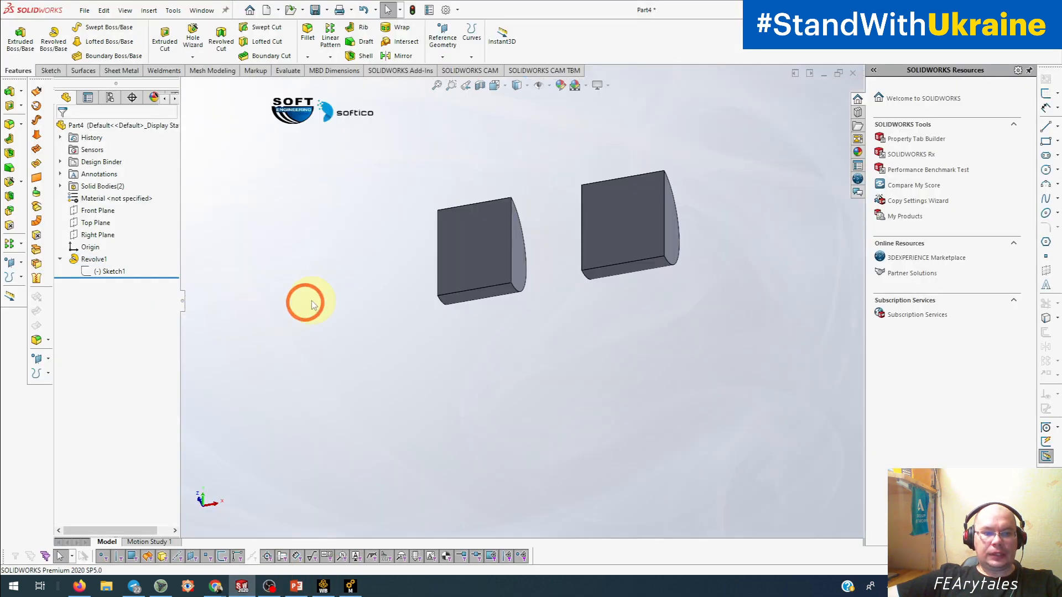
pyautogui.moveTo(425, 303); pyautogui.dragTo(489, 268, button='middle')
pyautogui.click(505, 213)
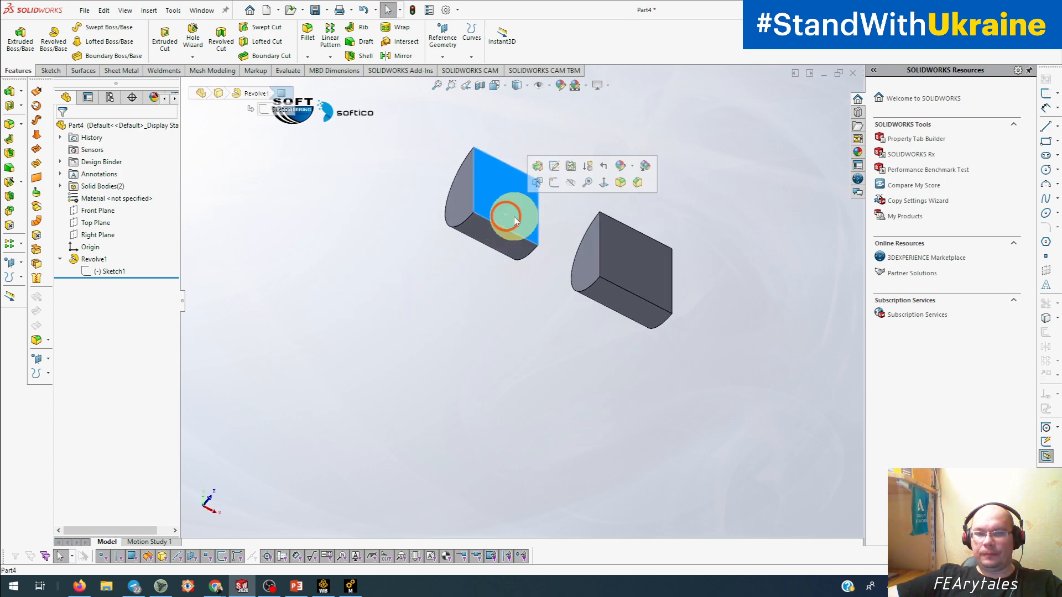
pyautogui.click(637, 260)
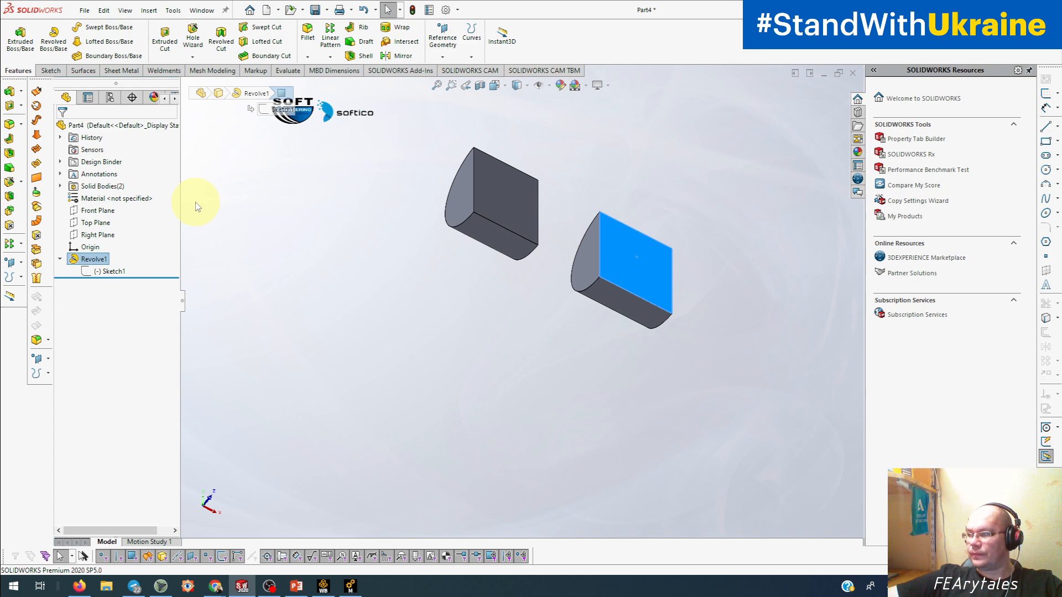
pyautogui.click(491, 173)
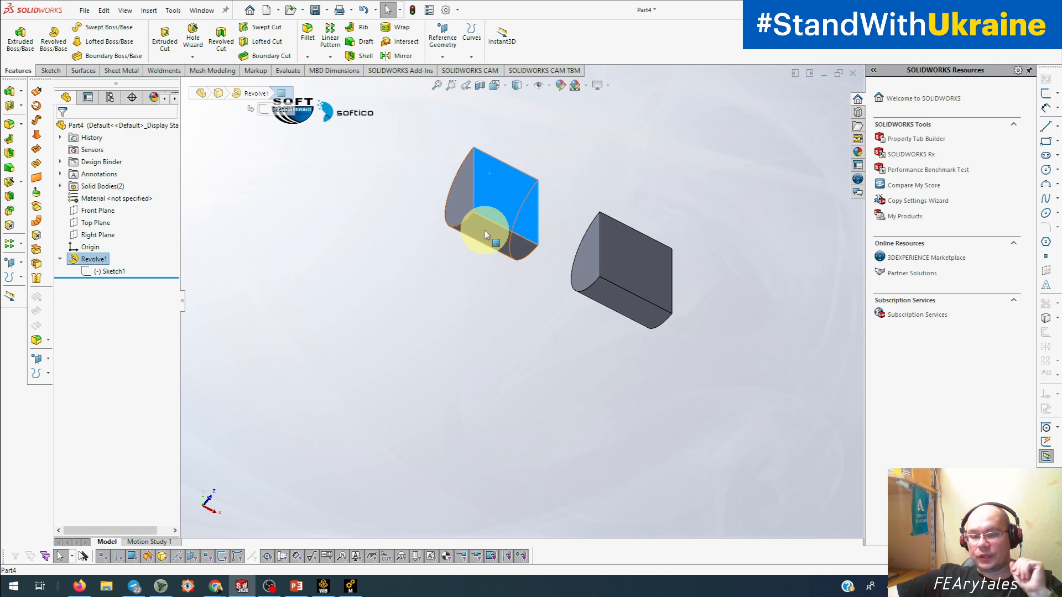
# Step: Switch to Ansys Mechanical, check the NS_fix and Fixed Support scoping, and show the selection information of the upper body's flat face
pyautogui.click(350, 586)
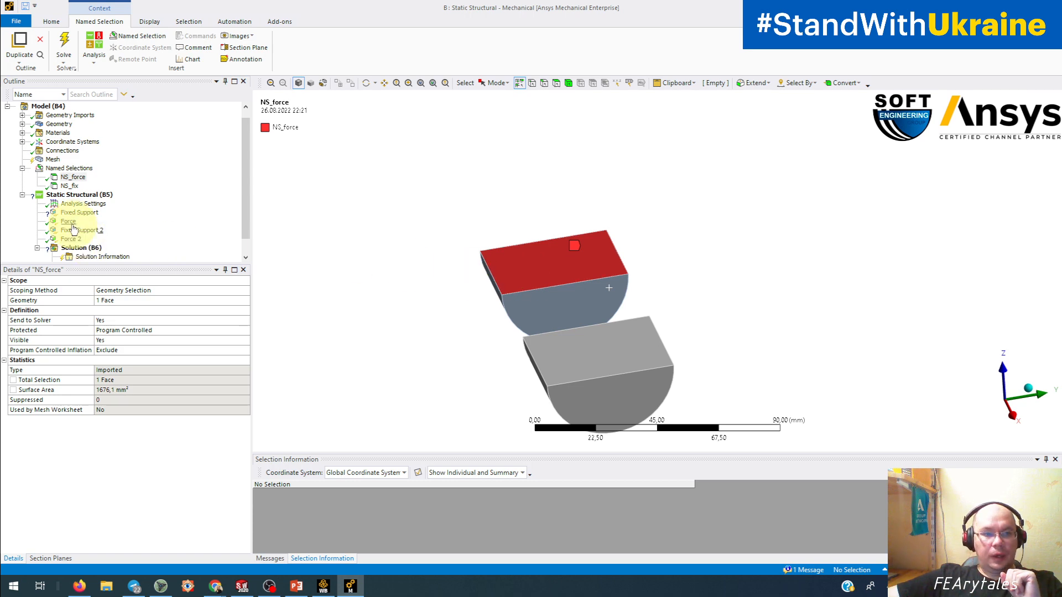
pyautogui.click(69, 185)
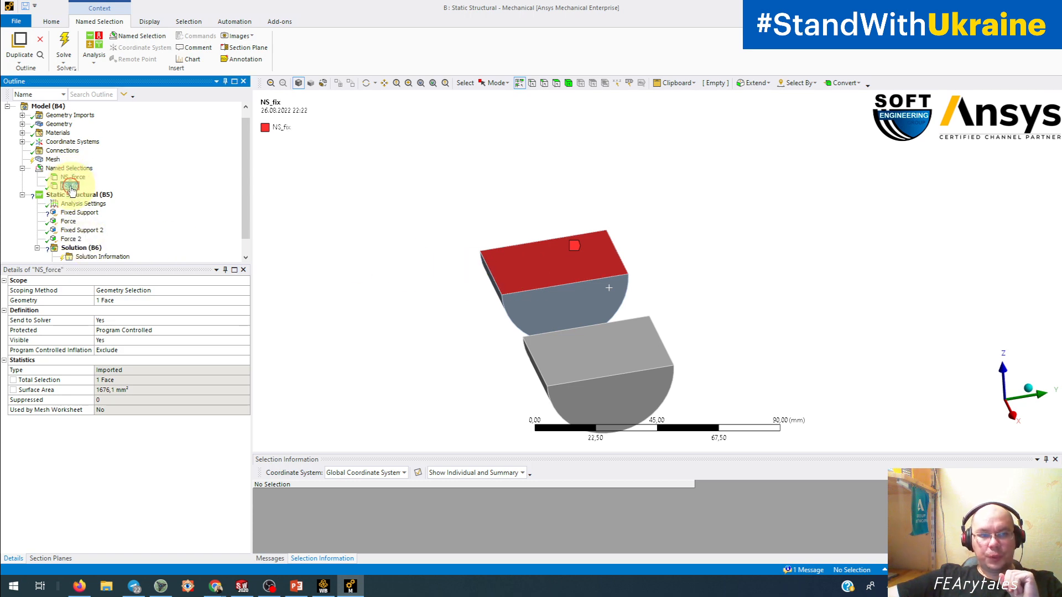
pyautogui.click(72, 214)
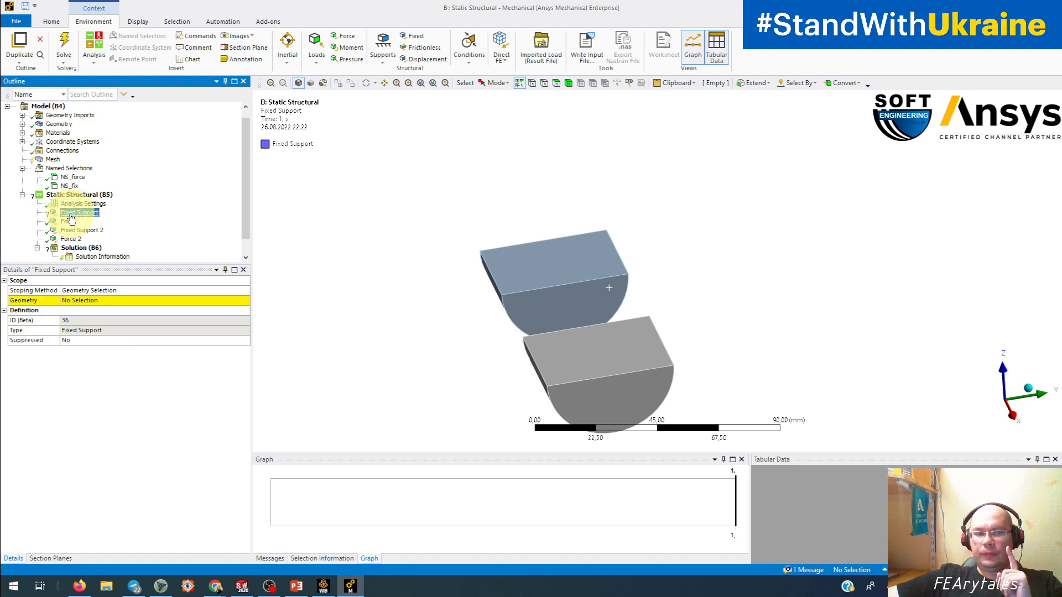
pyautogui.click(582, 264)
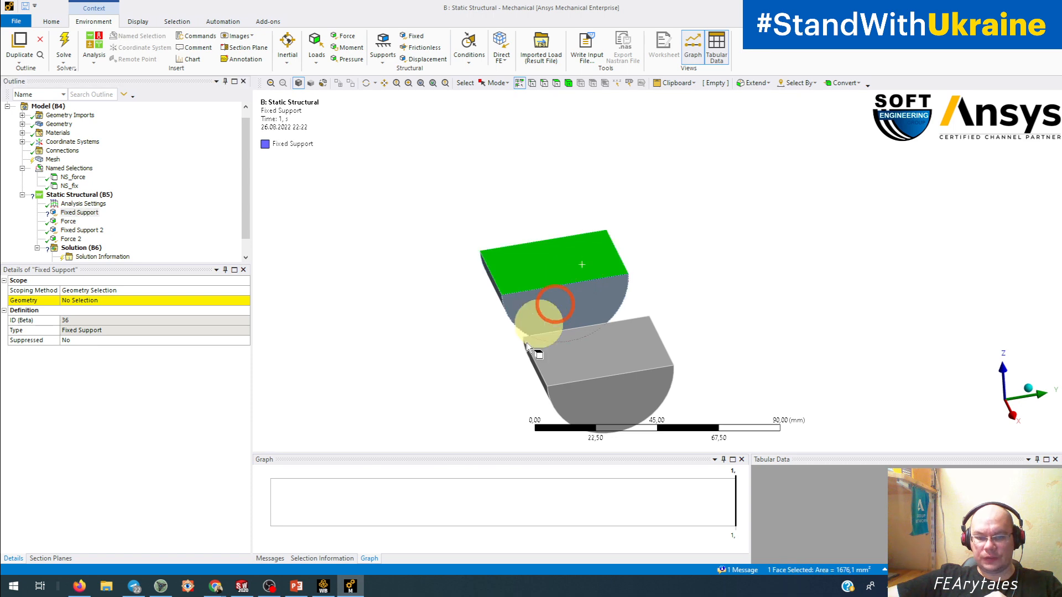
pyautogui.click(322, 558)
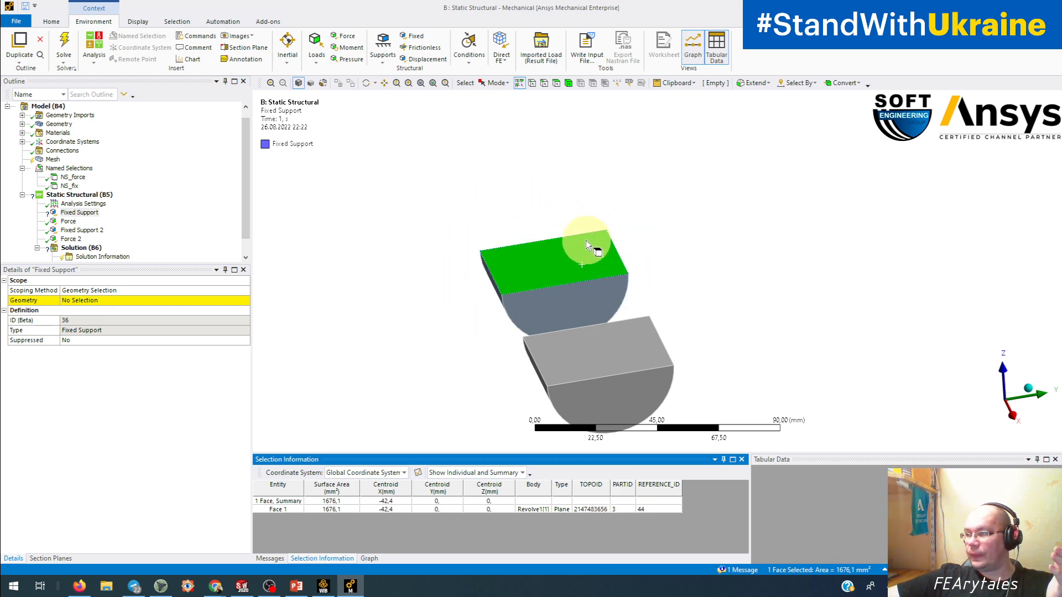
# Step: Switch to SOLIDWORKS and set the Direction 1 angle of Revolve1 to 150 degrees
pyautogui.click(242, 586)
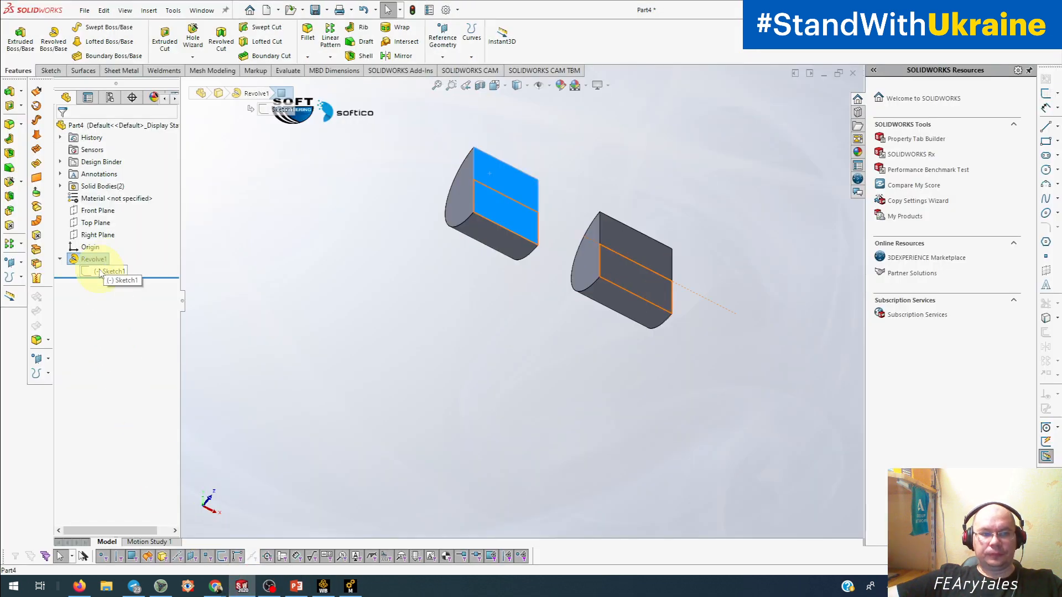
pyautogui.rightClick(94, 259)
pyautogui.click(108, 231)
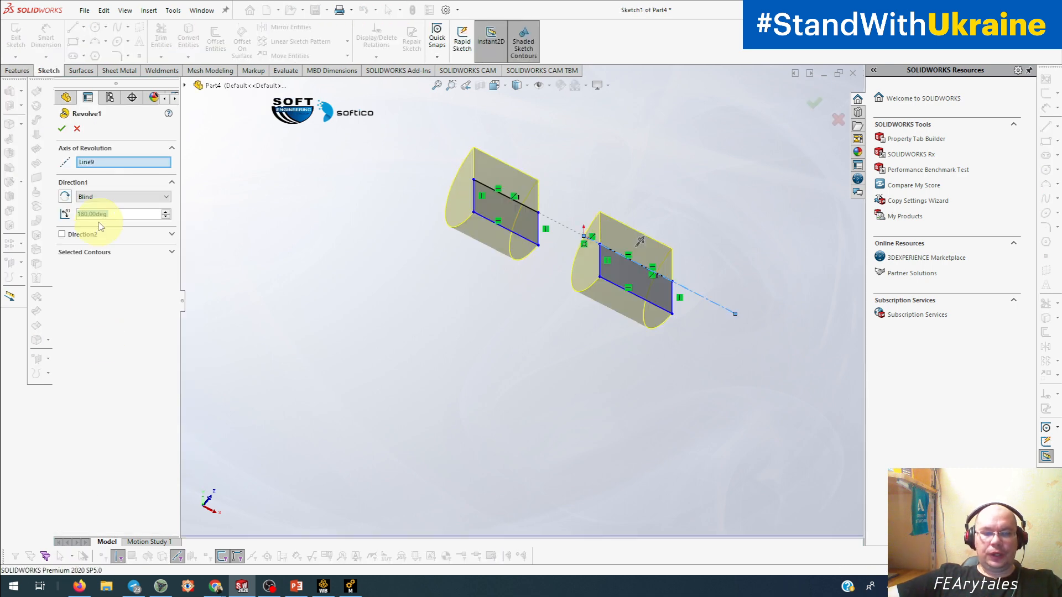
pyautogui.write('150')
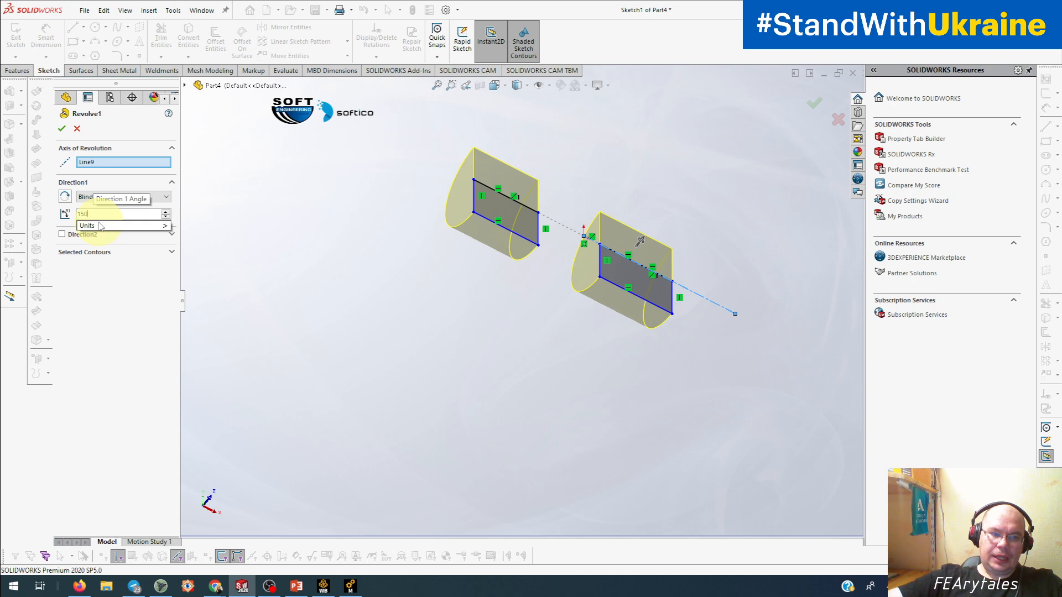
pyautogui.press('Return')
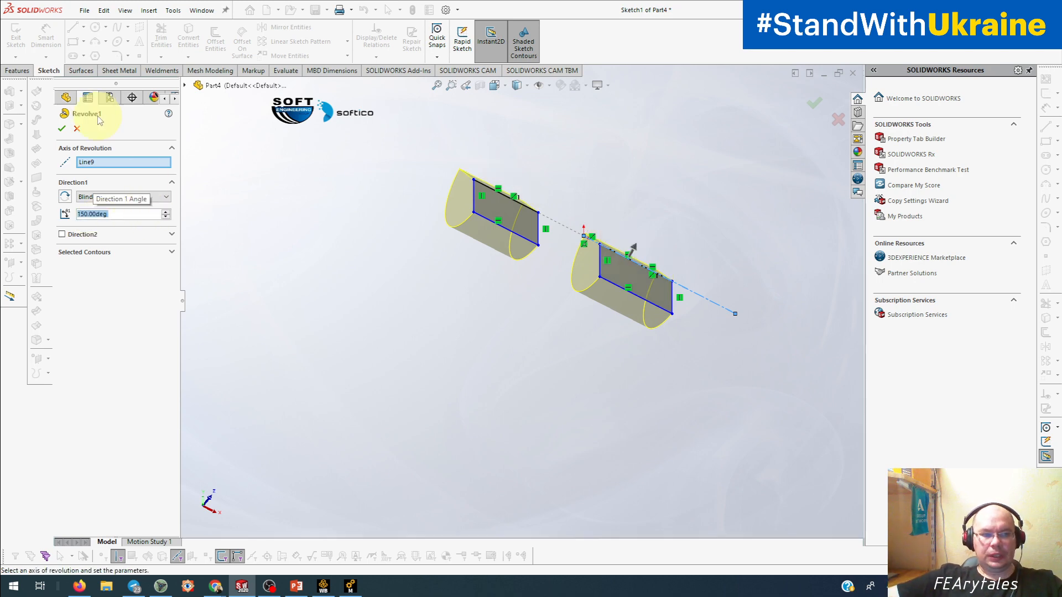
pyautogui.click(63, 128)
# Step: Highlight the faces assigned to NS_fix and NS_force in the Ansys Named Selection Manager, then close it
pyautogui.moveTo(490, 360); pyautogui.dragTo(509, 327, button='middle')
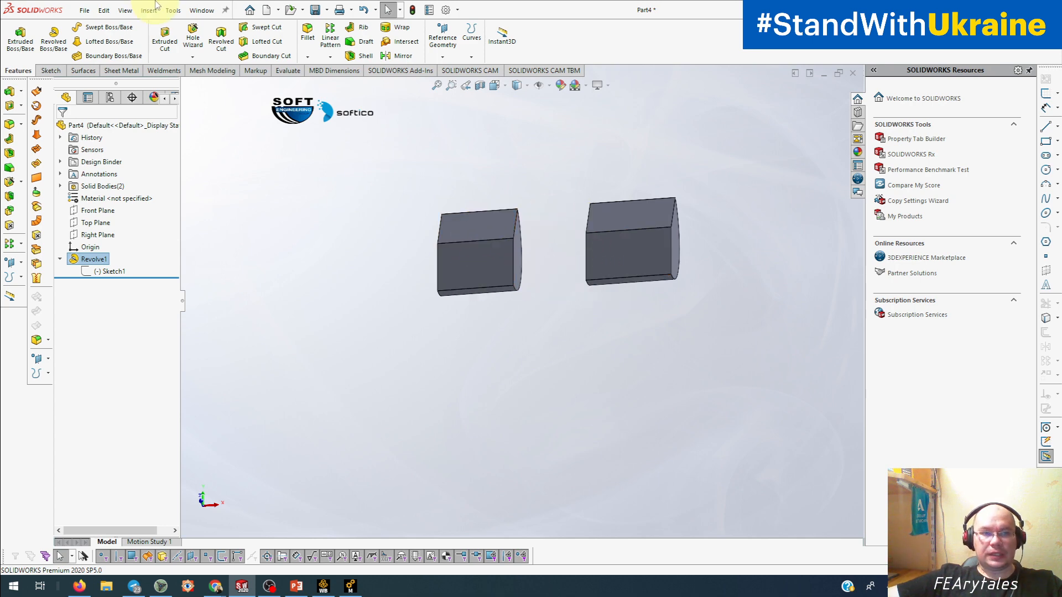
pyautogui.click(172, 11)
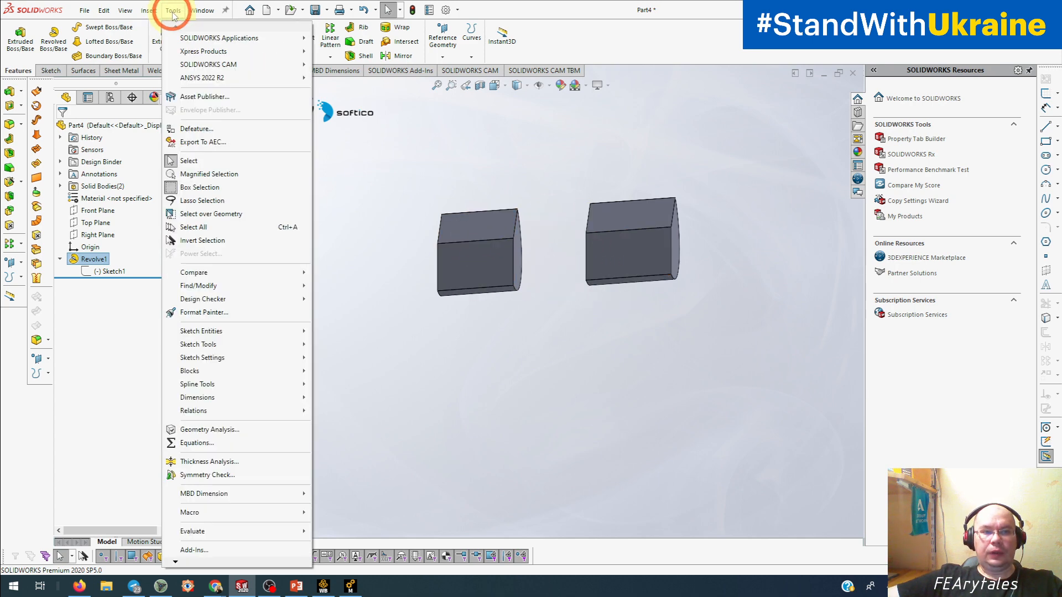
pyautogui.click(212, 78)
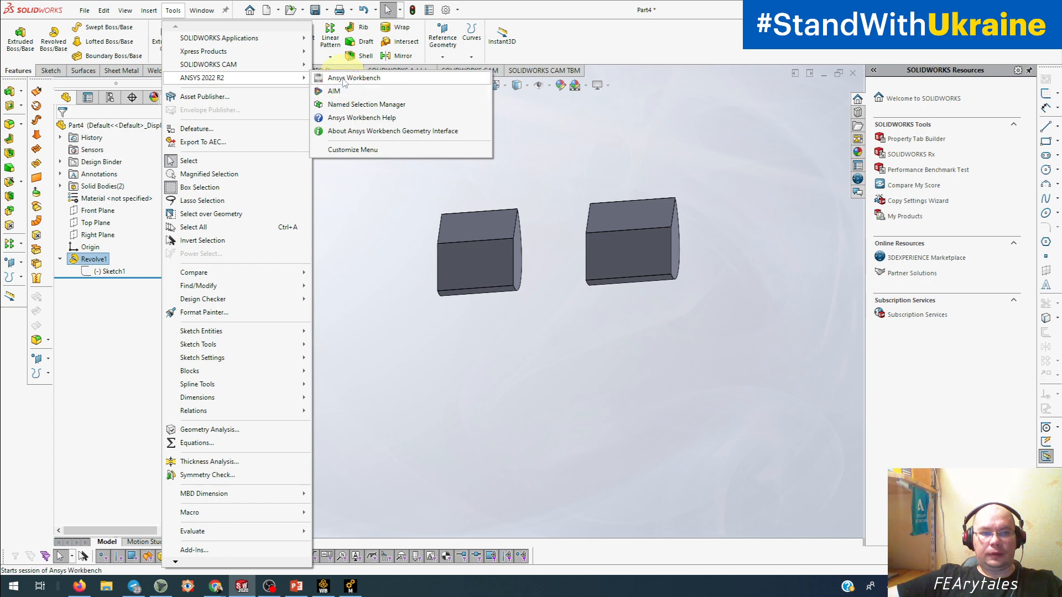
pyautogui.click(344, 105)
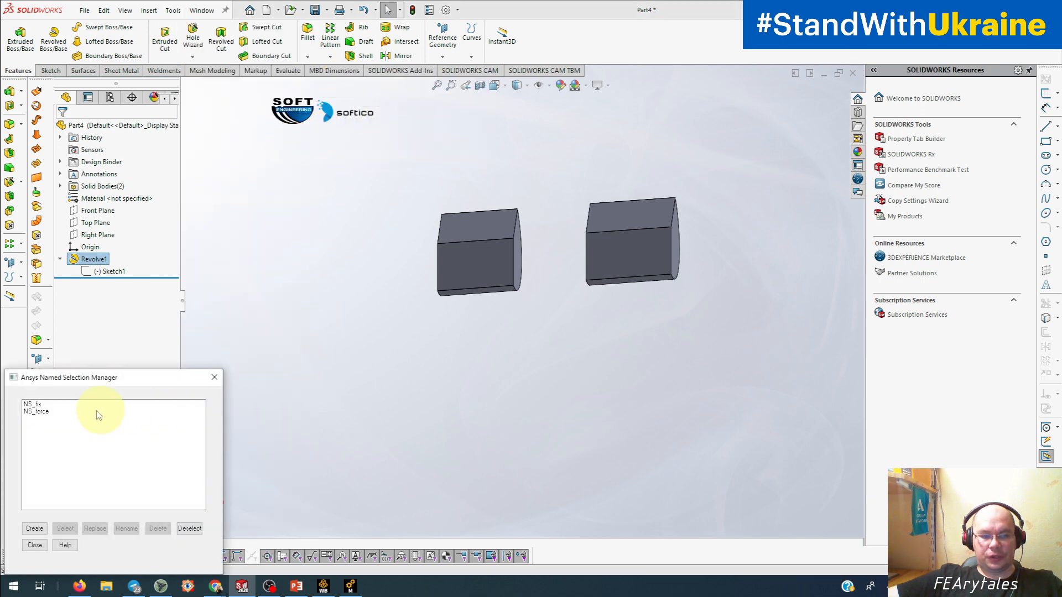
pyautogui.click(33, 404)
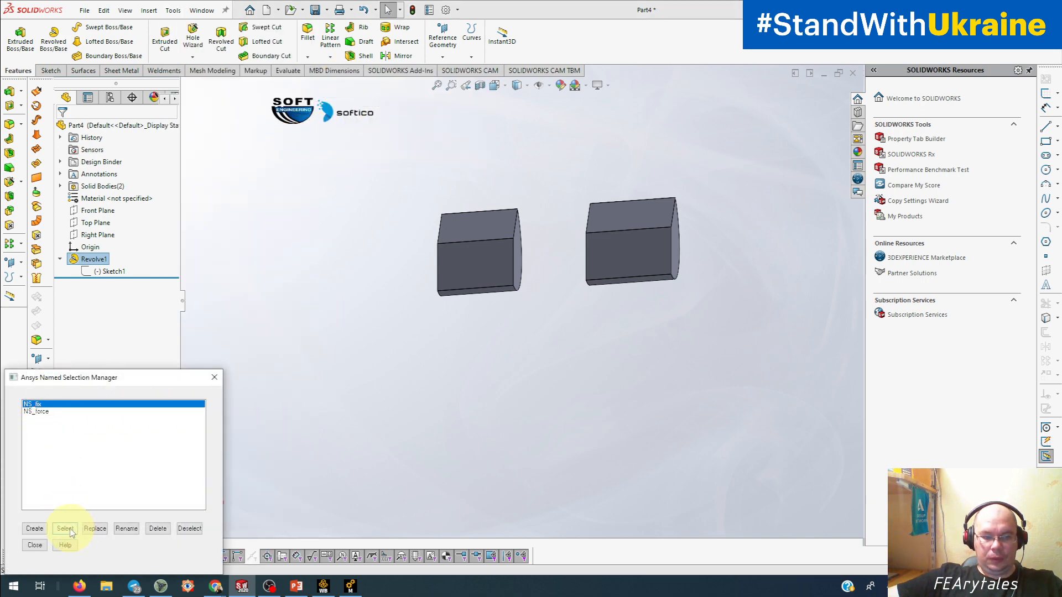
pyautogui.click(65, 529)
pyautogui.click(53, 412)
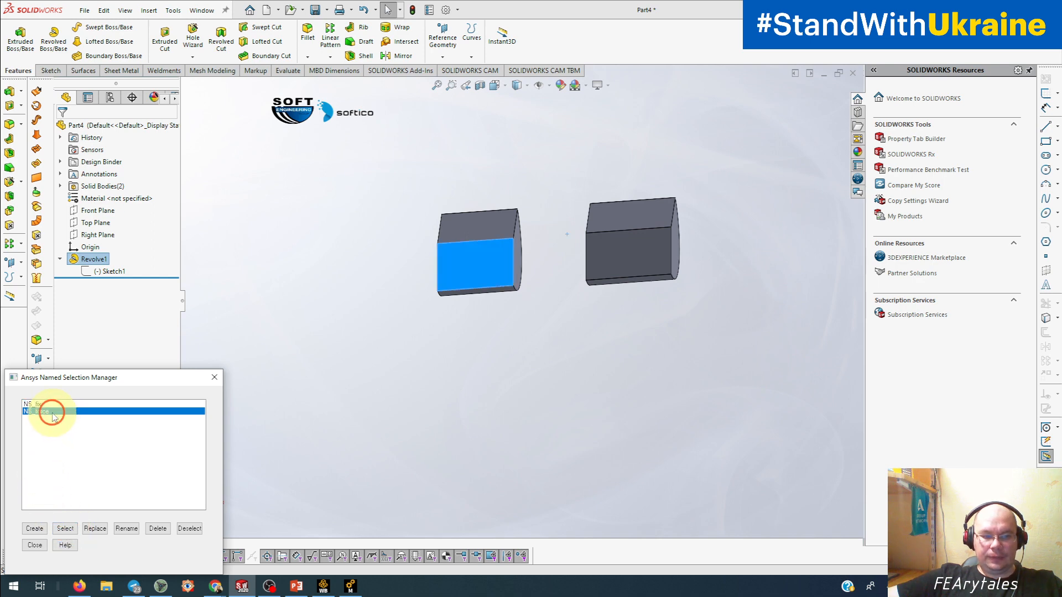
pyautogui.click(65, 529)
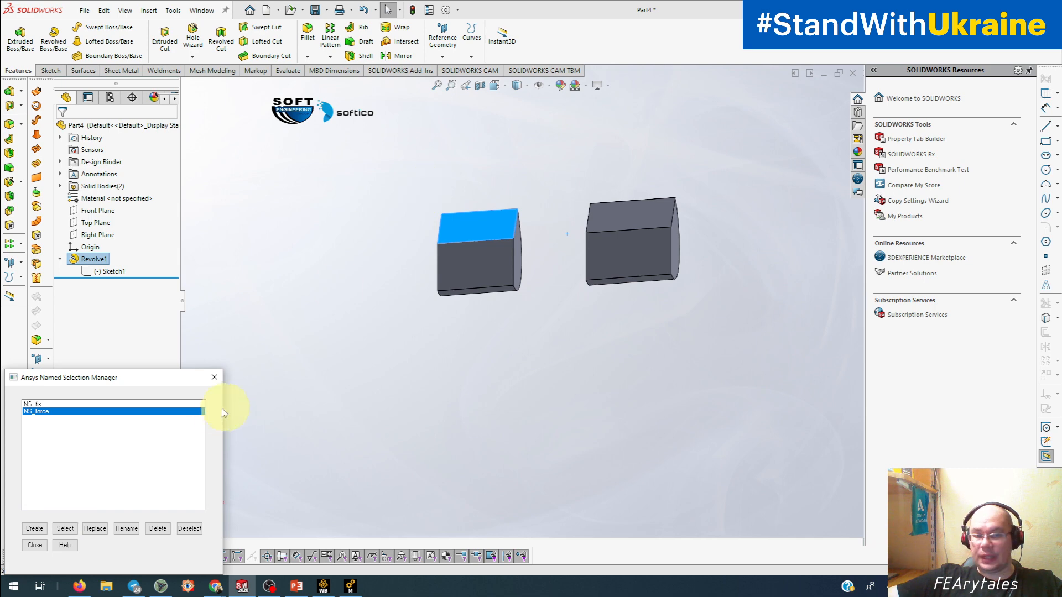
pyautogui.click(215, 378)
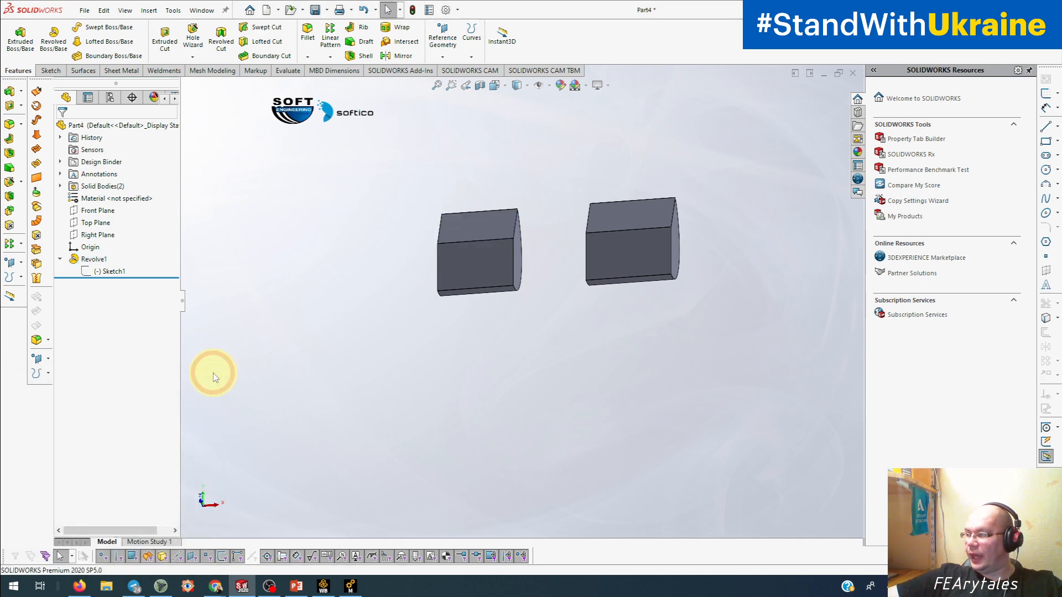
# Step: Switch to Ansys Mechanical and update the geometry from source
pyautogui.click(347, 591)
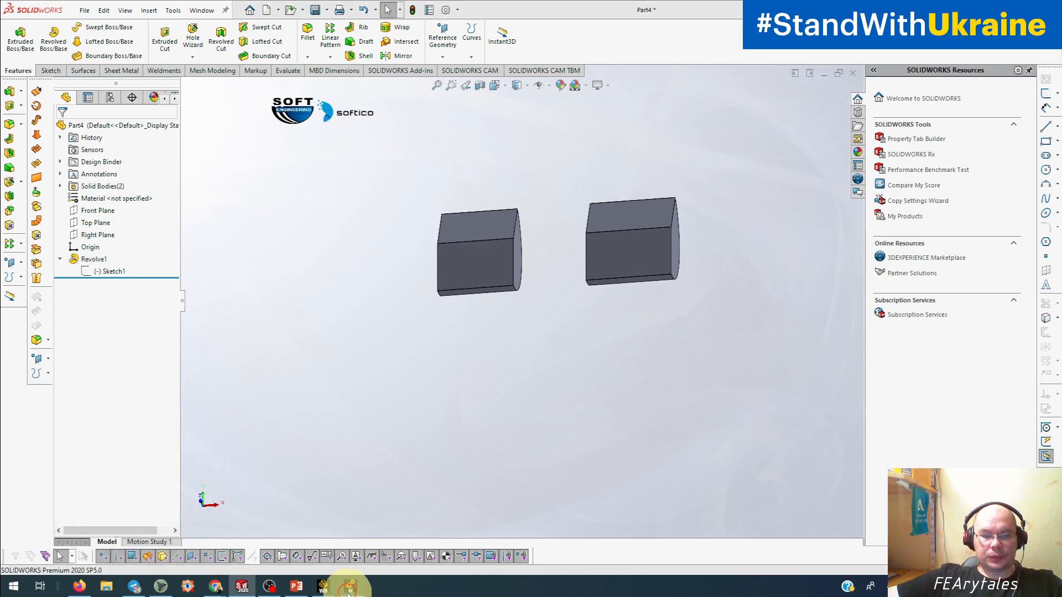
pyautogui.rightClick(57, 124)
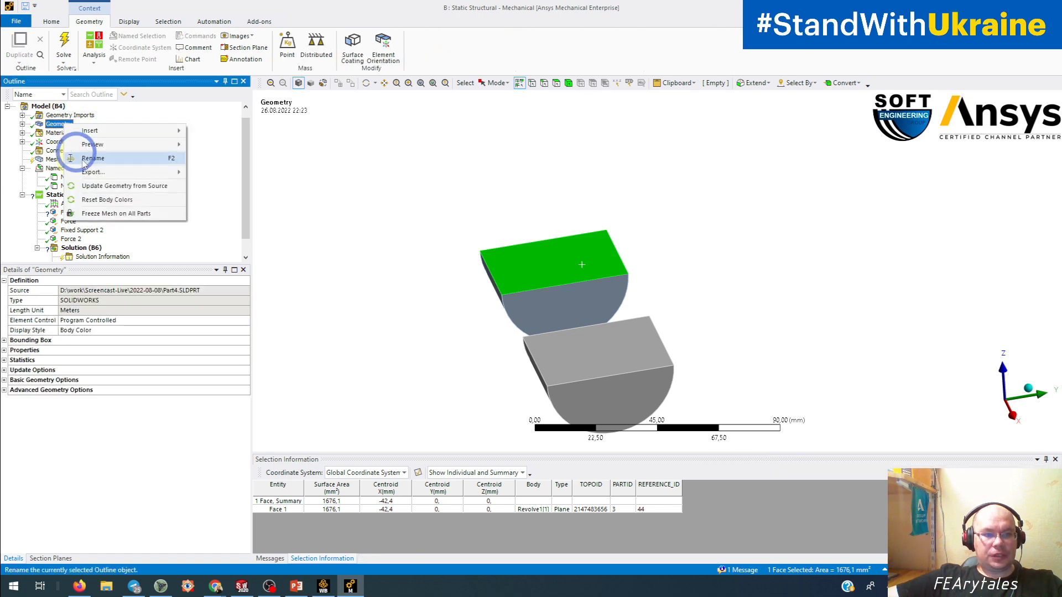
pyautogui.click(103, 187)
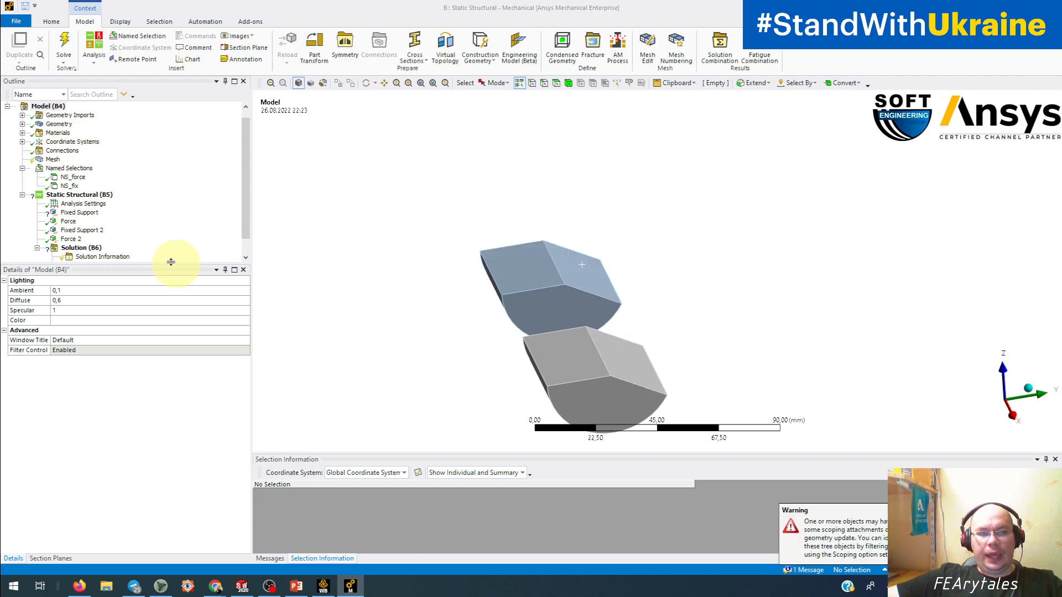
# Step: Examine the scoping of Fixed Support 2, Force 2, Fixed Support and Force on both bodies
pyautogui.click(80, 231)
pyautogui.click(73, 239)
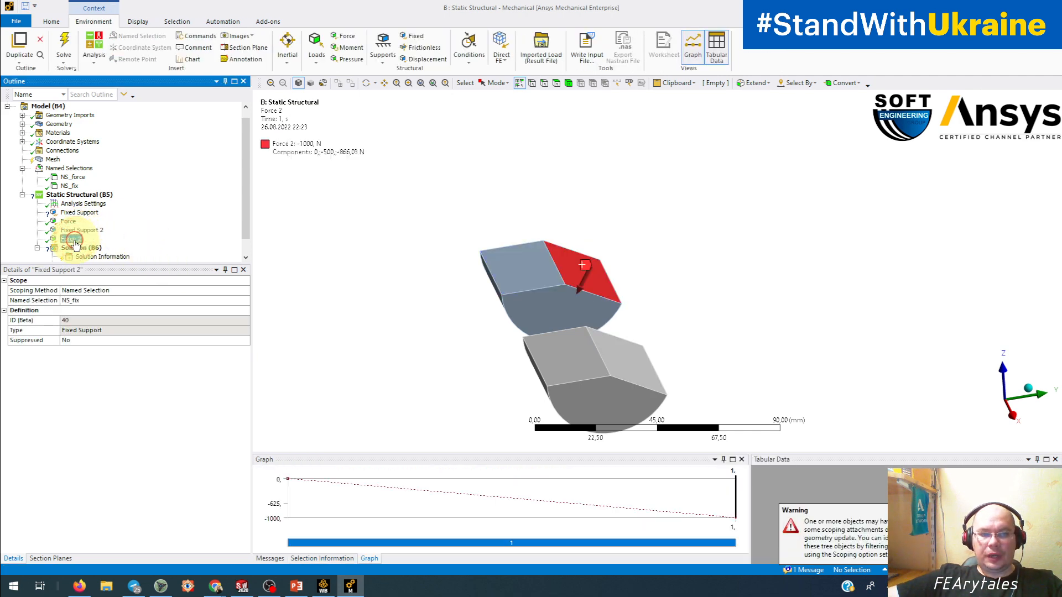
pyautogui.moveTo(357, 352); pyautogui.dragTo(338, 358, button='middle')
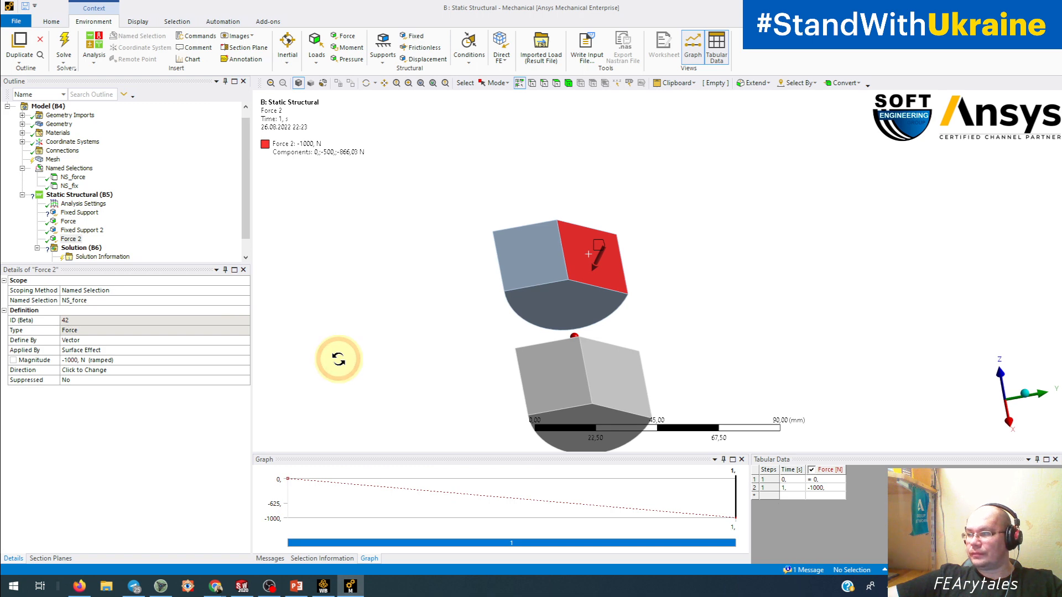
pyautogui.click(76, 213)
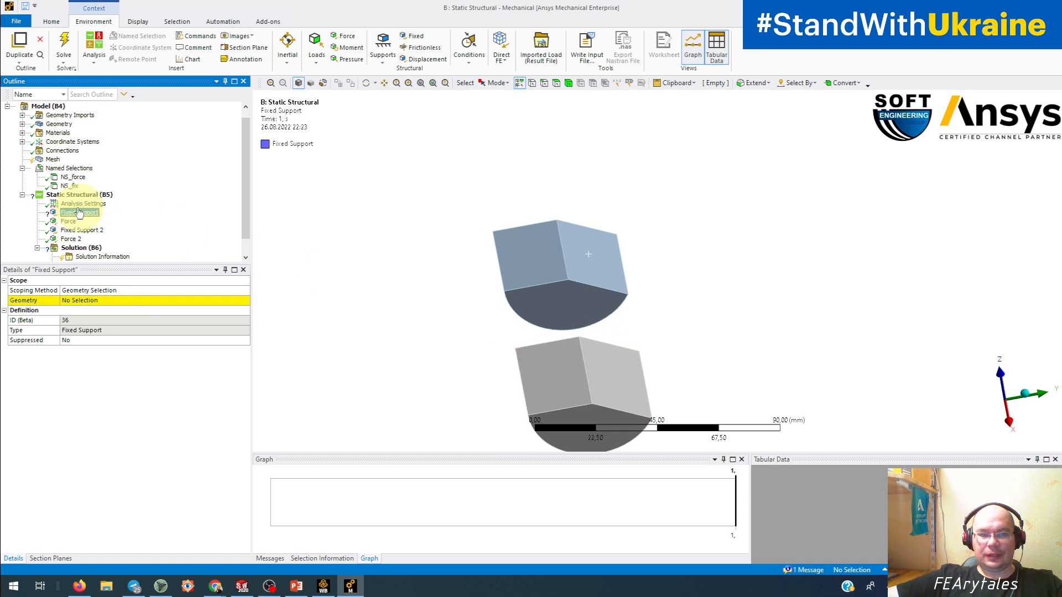
pyautogui.click(68, 222)
pyautogui.click(103, 214)
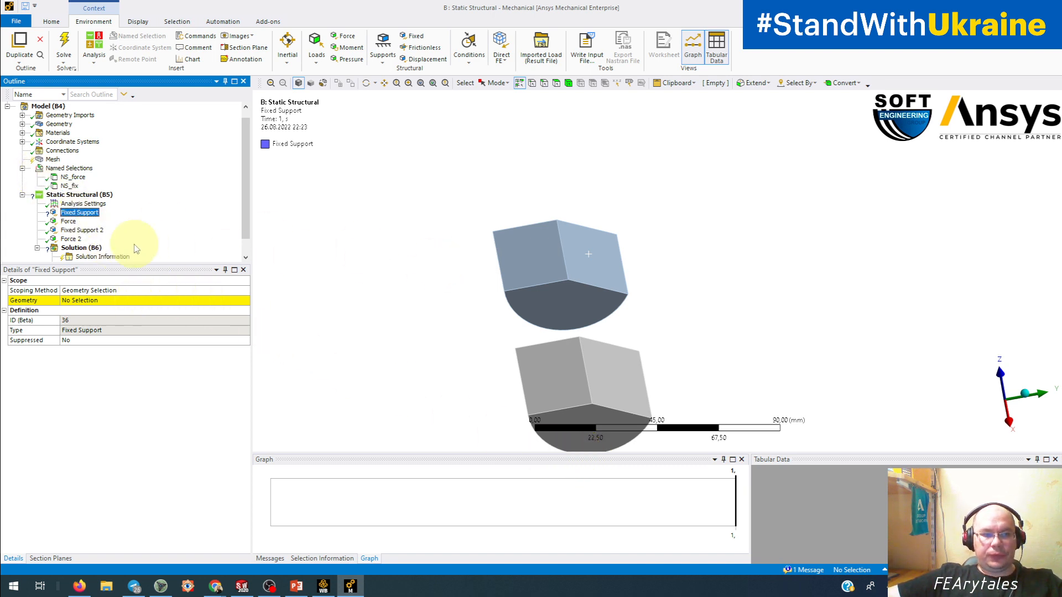
pyautogui.click(67, 221)
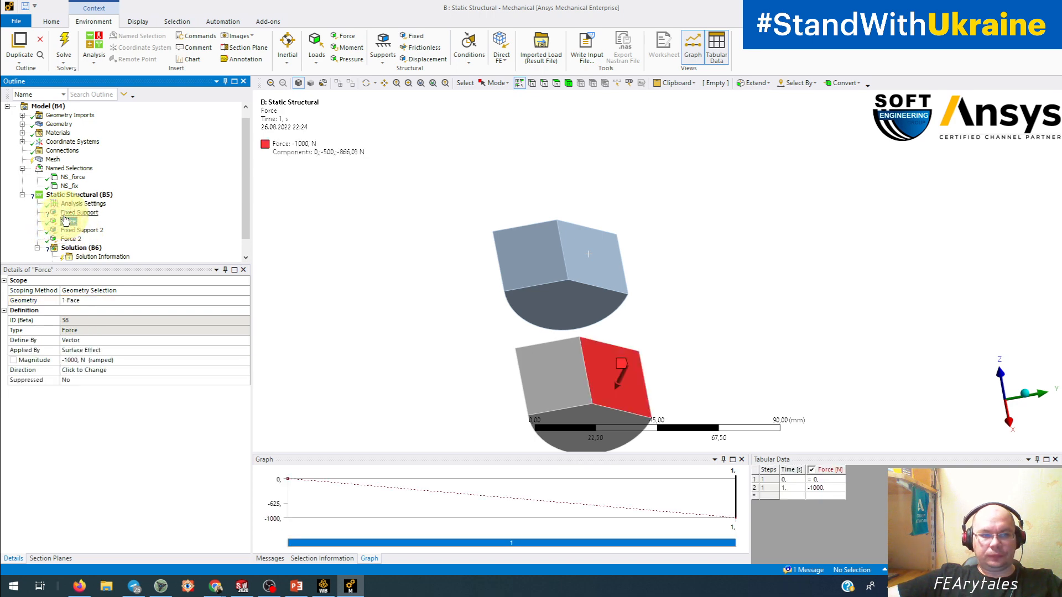
# Step: Scope Fixed Support to the grey body's flat cut face beside the face loaded by Force
pyautogui.click(79, 212)
pyautogui.click(550, 376)
pyautogui.click(98, 300)
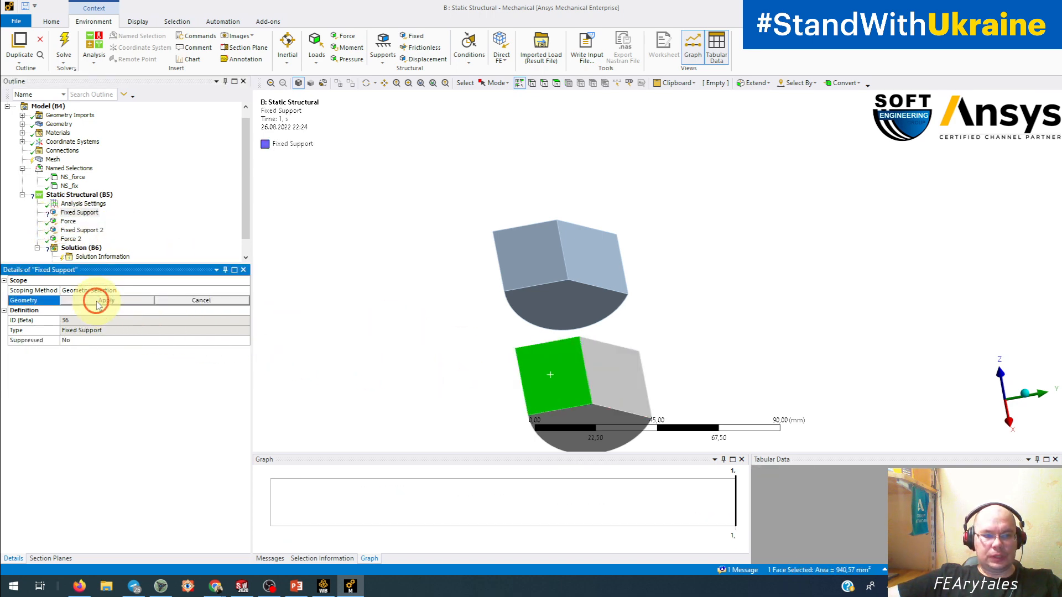
pyautogui.moveTo(424, 348); pyautogui.dragTo(410, 310, button='middle')
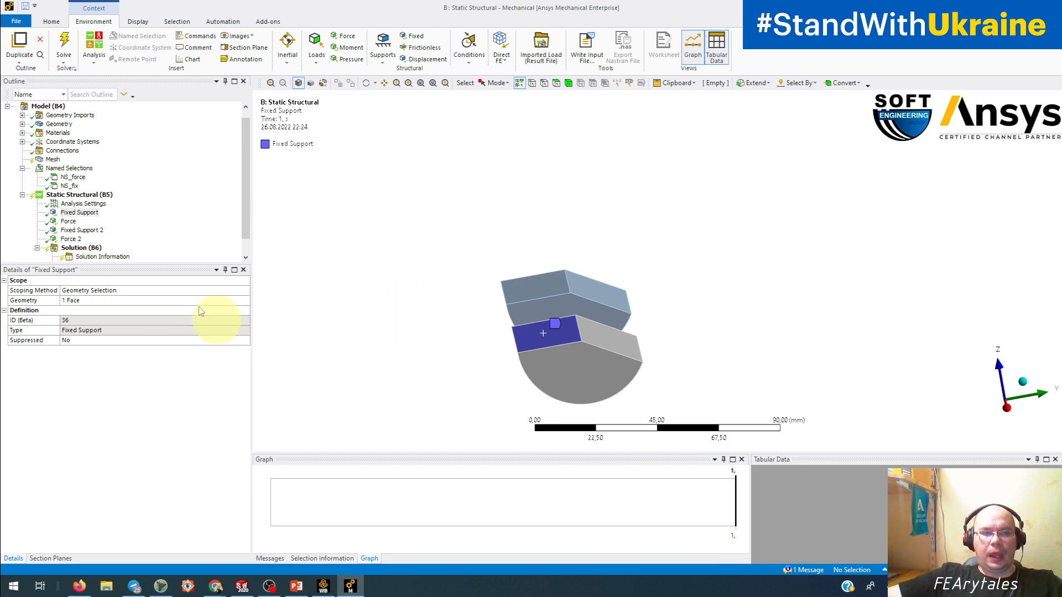
# Step: Inspect the face and direction of Force 2 on the blue body
pyautogui.click(54, 241)
pyautogui.moveTo(486, 301); pyautogui.dragTo(640, 248, button='middle')
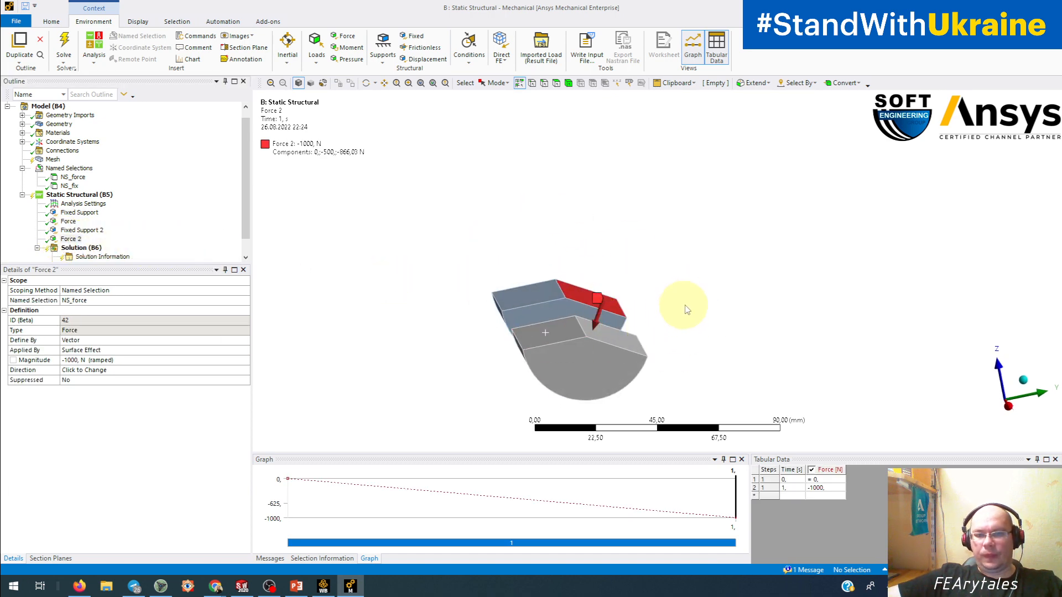
pyautogui.moveTo(652, 301); pyautogui.dragTo(639, 308, button='middle')
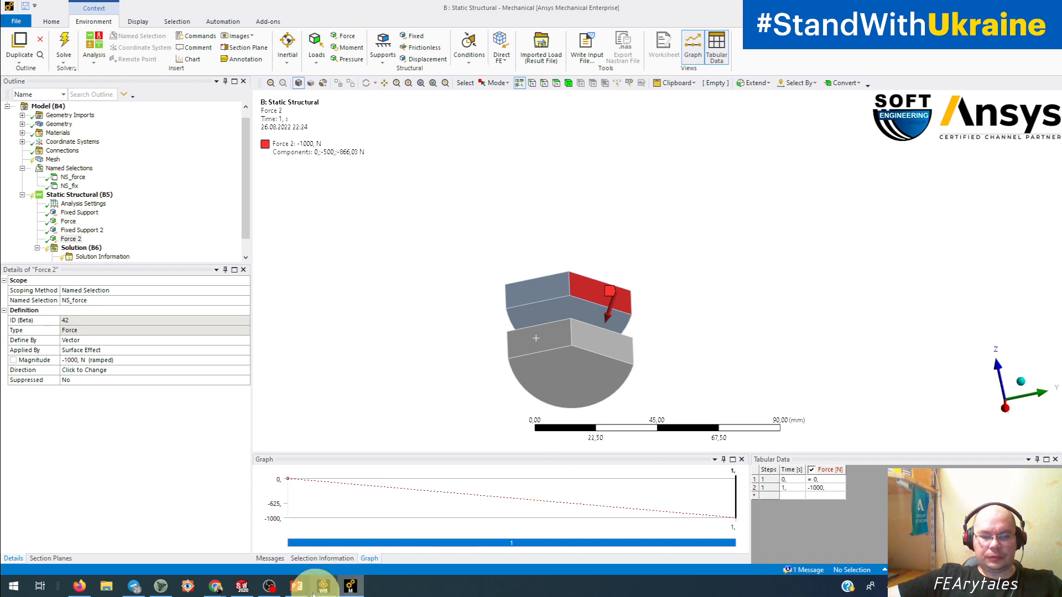
# Step: Switch to SOLIDWORKS and set the Direction 1 angle of Revolve1 to 90 degrees
pyautogui.click(242, 586)
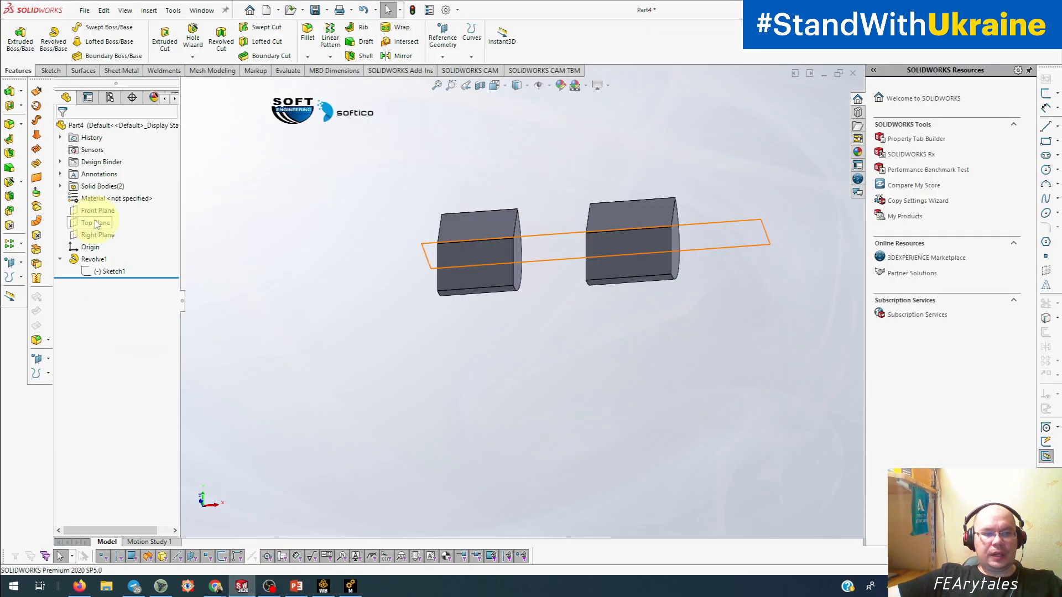
pyautogui.rightClick(86, 263)
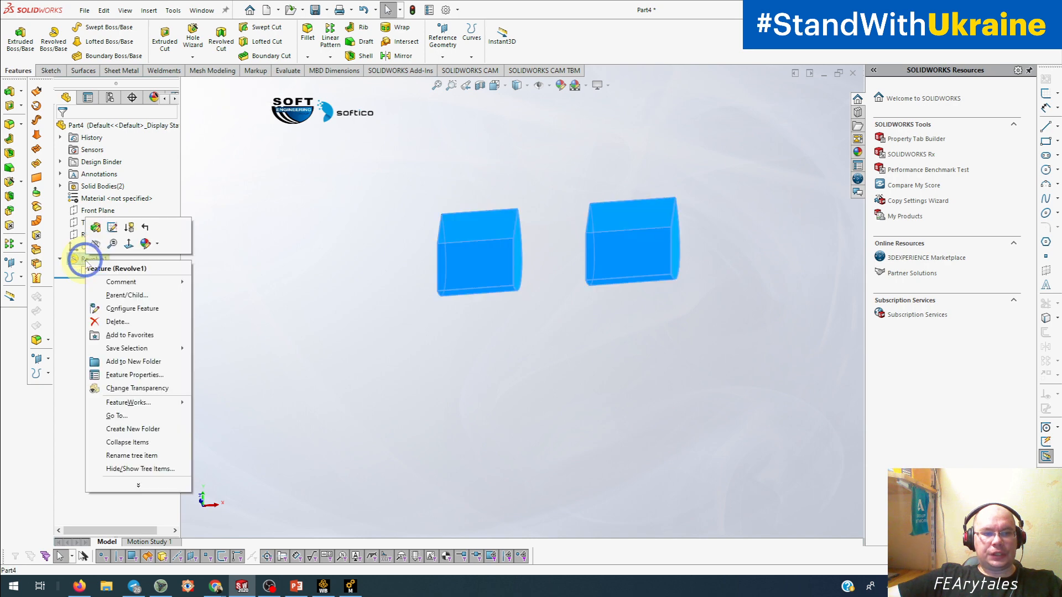
pyautogui.click(96, 226)
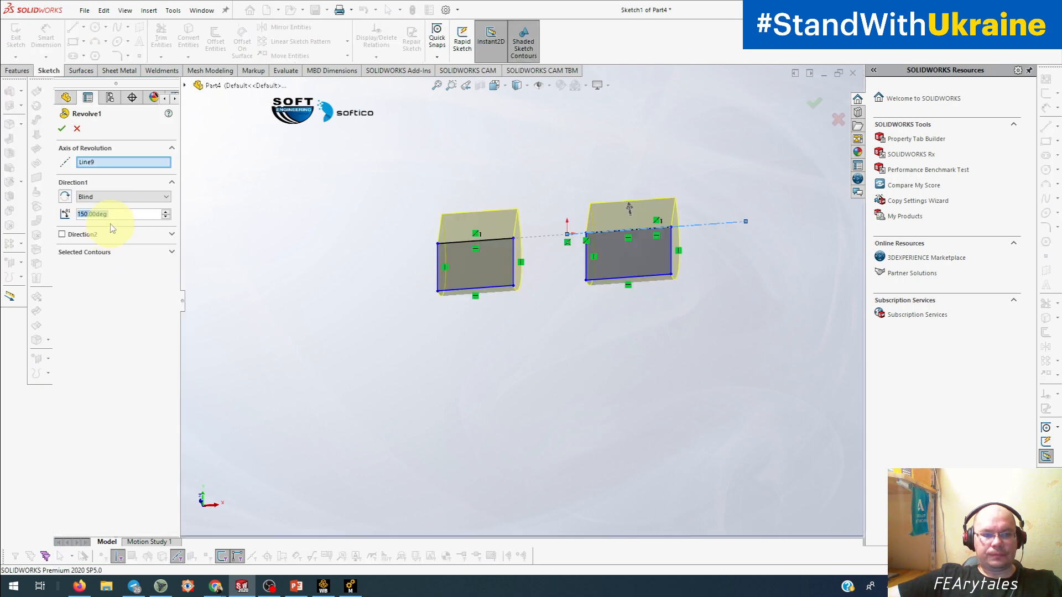
pyautogui.write('90')
pyautogui.press('Return')
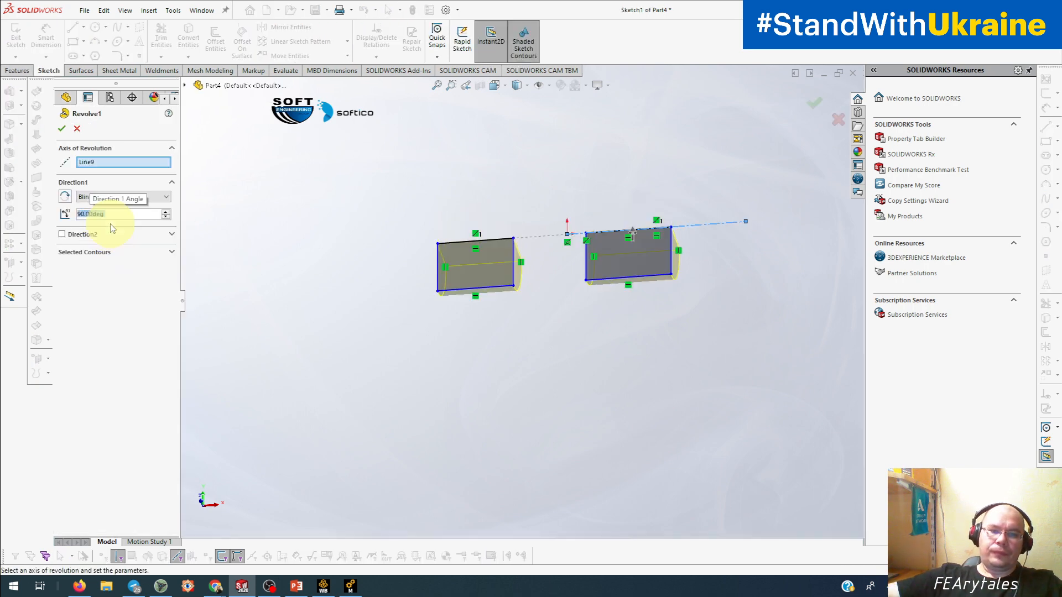
pyautogui.click(285, 398)
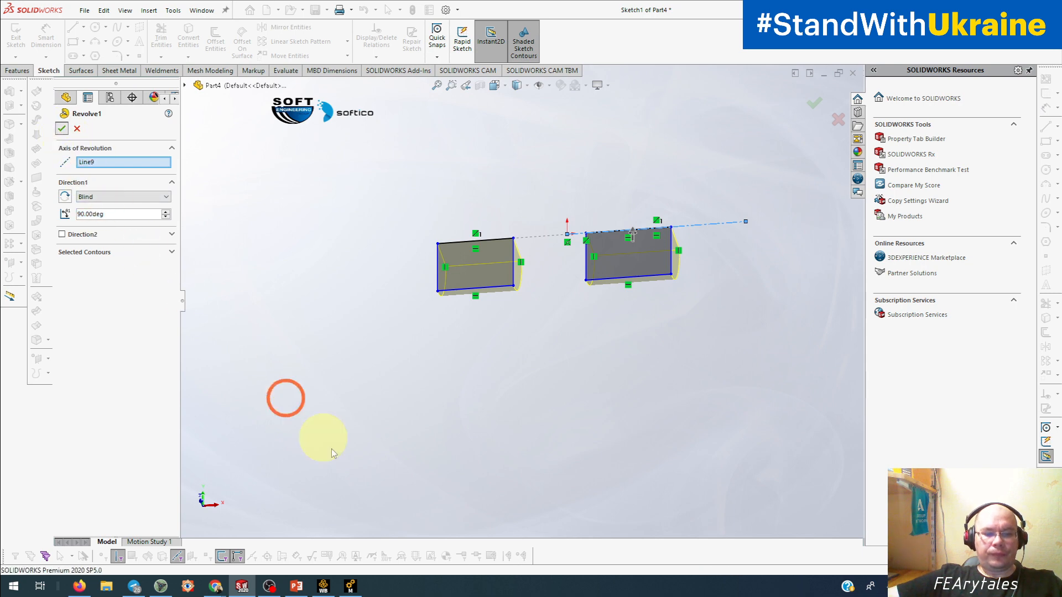
# Step: Switch to Ansys Mechanical, update the geometry from source and check the face scoped by Force 2
pyautogui.click(350, 586)
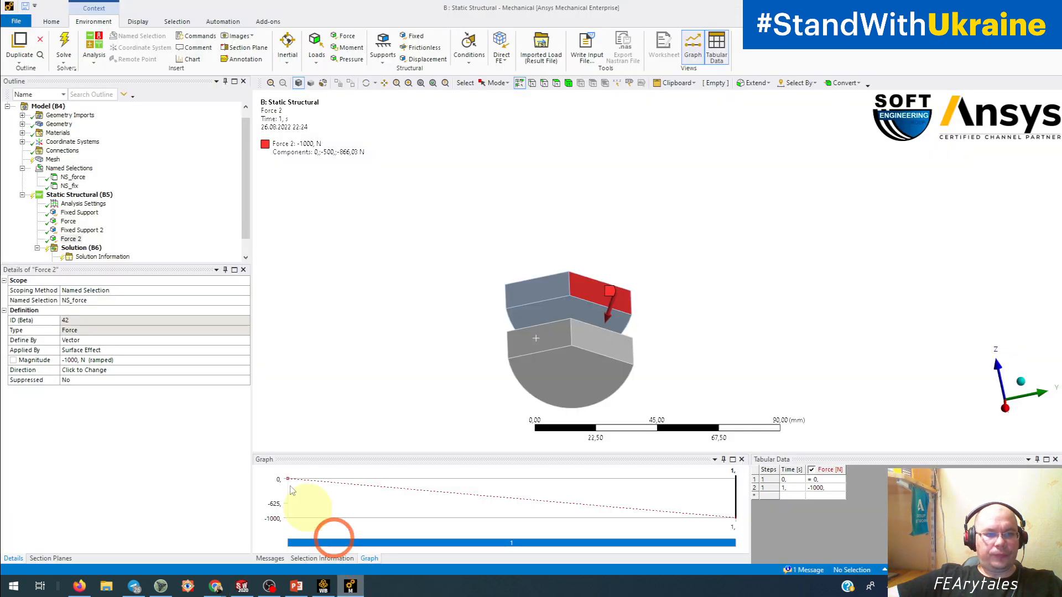
pyautogui.rightClick(51, 125)
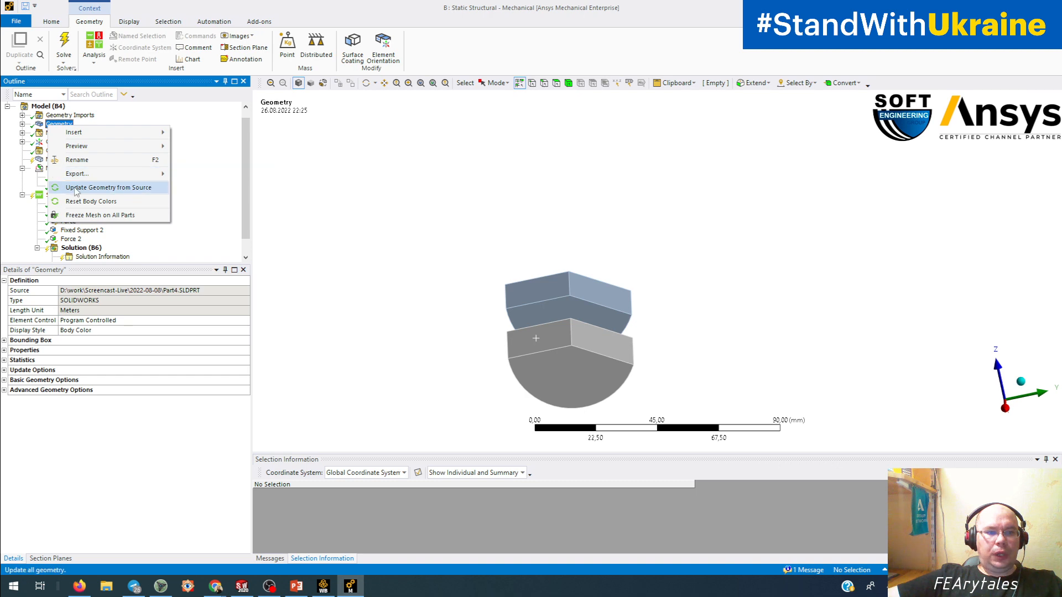
pyautogui.click(77, 187)
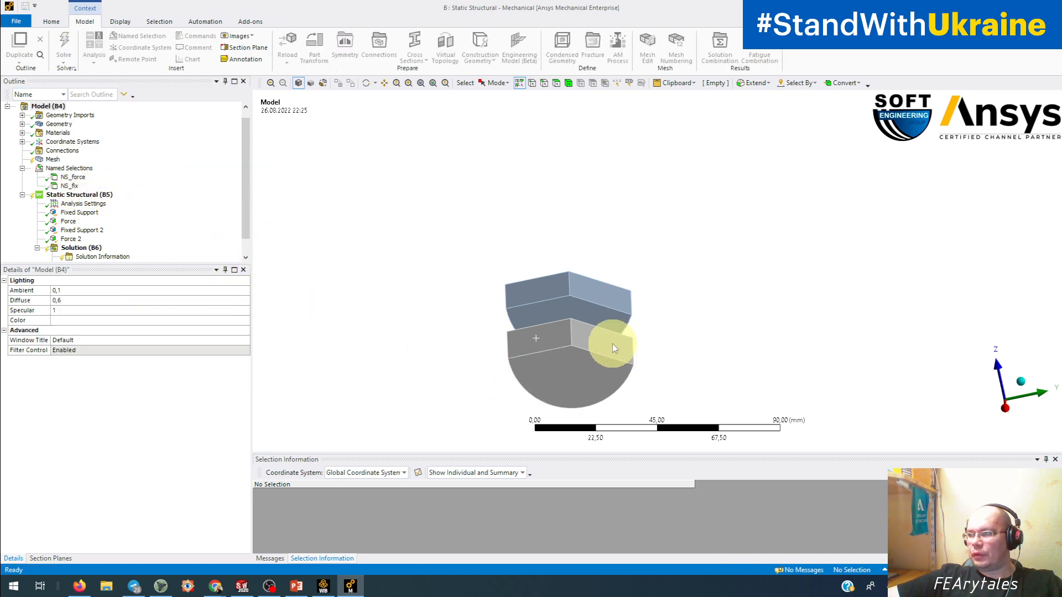
pyautogui.click(54, 244)
pyautogui.moveTo(538, 338); pyautogui.dragTo(488, 336, button='middle')
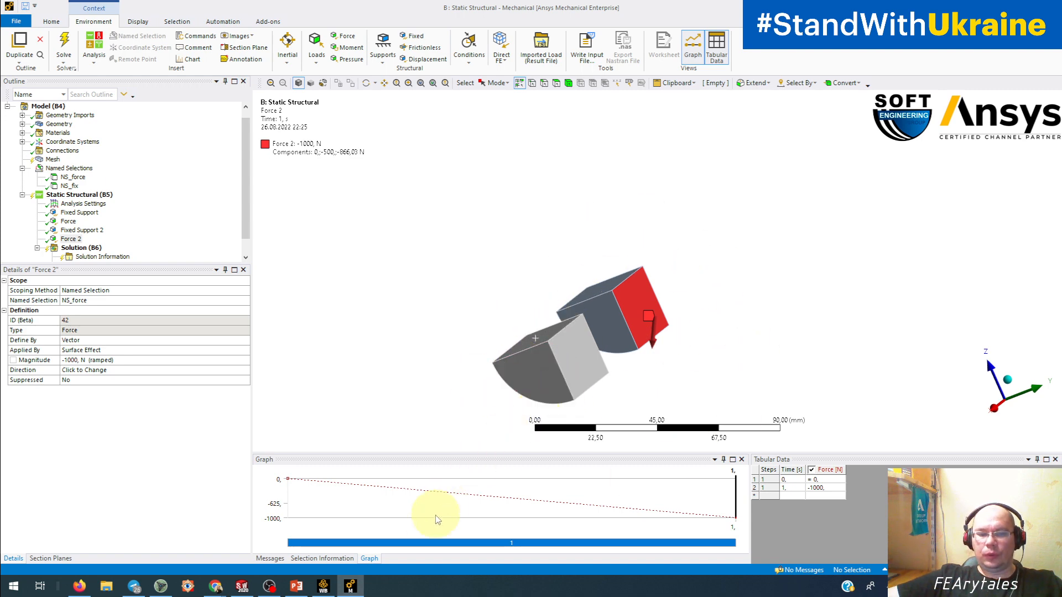
# Step: Switch to the Part4 model in SOLIDWORKS
pyautogui.click(242, 585)
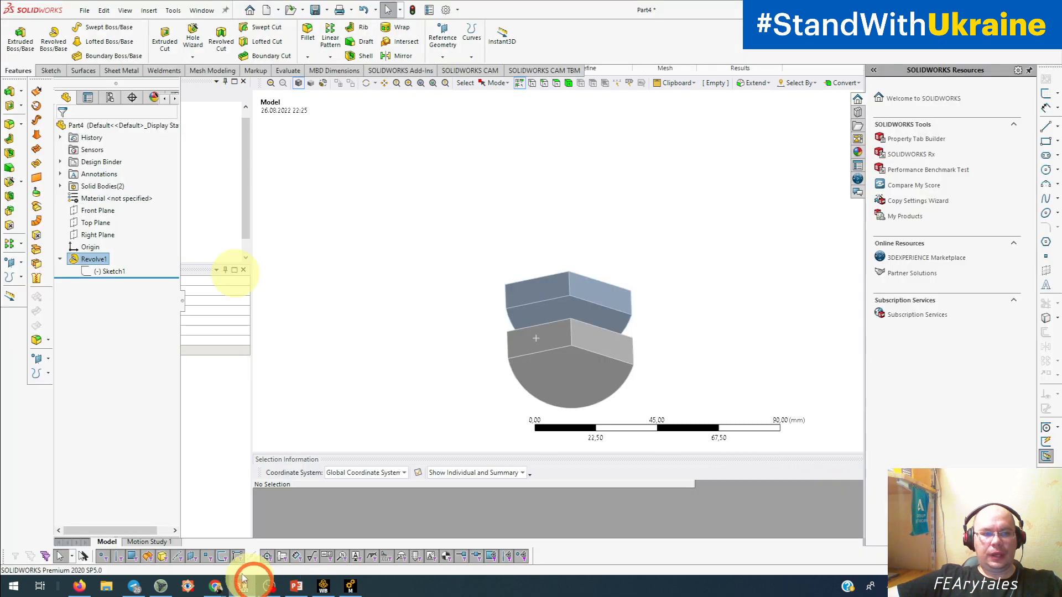
pyautogui.click(18, 277)
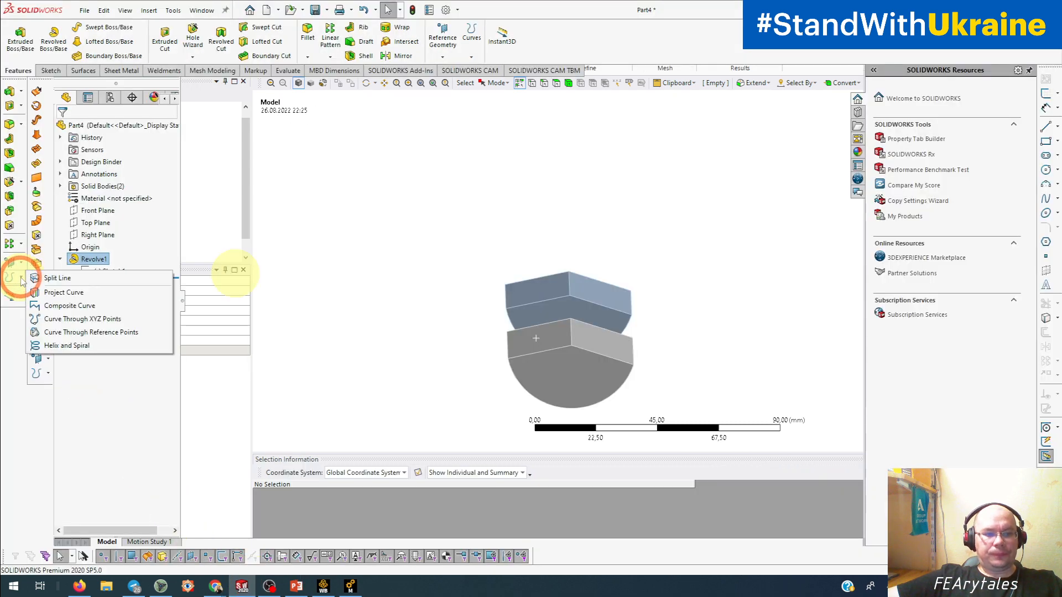
pyautogui.click(22, 264)
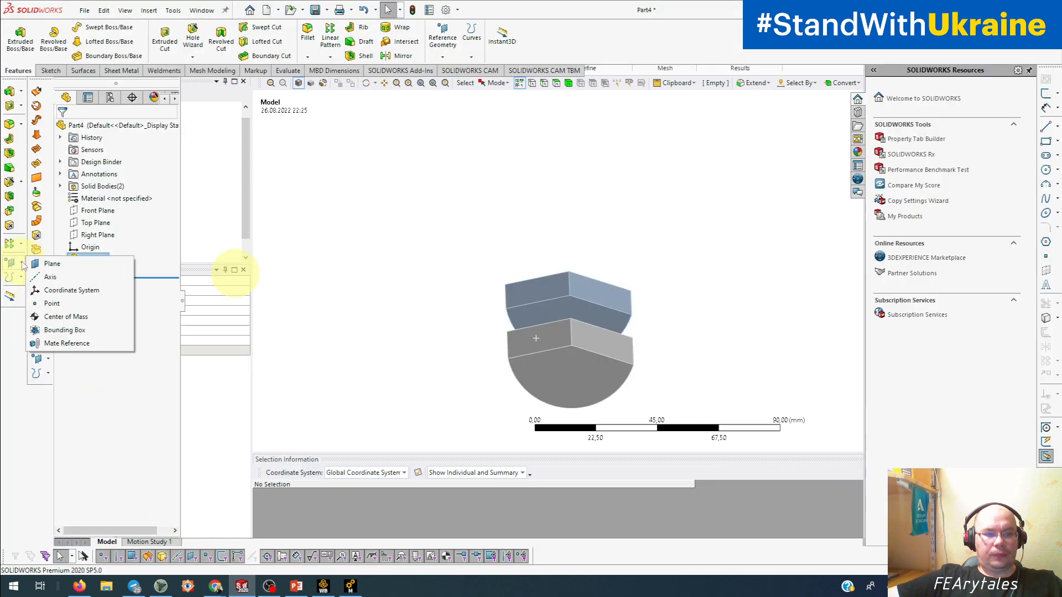
pyautogui.click(61, 291)
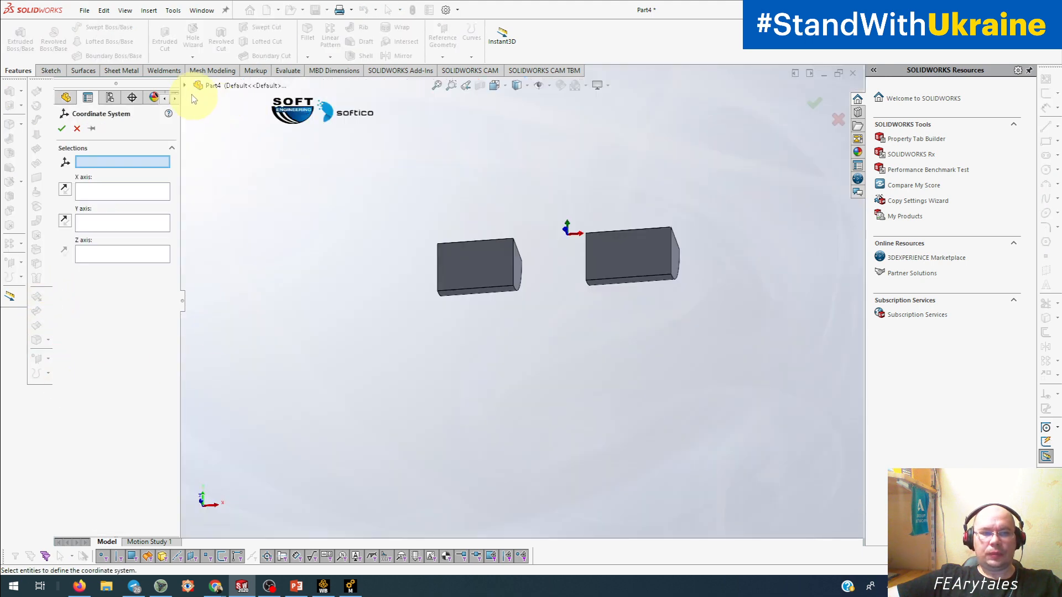
pyautogui.click(185, 85)
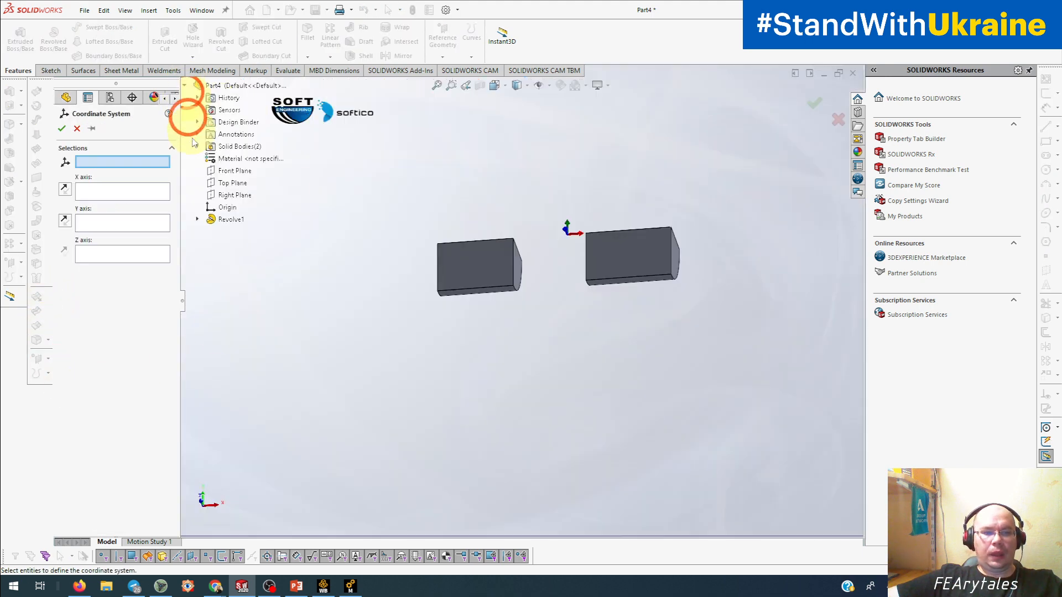
pyautogui.click(227, 209)
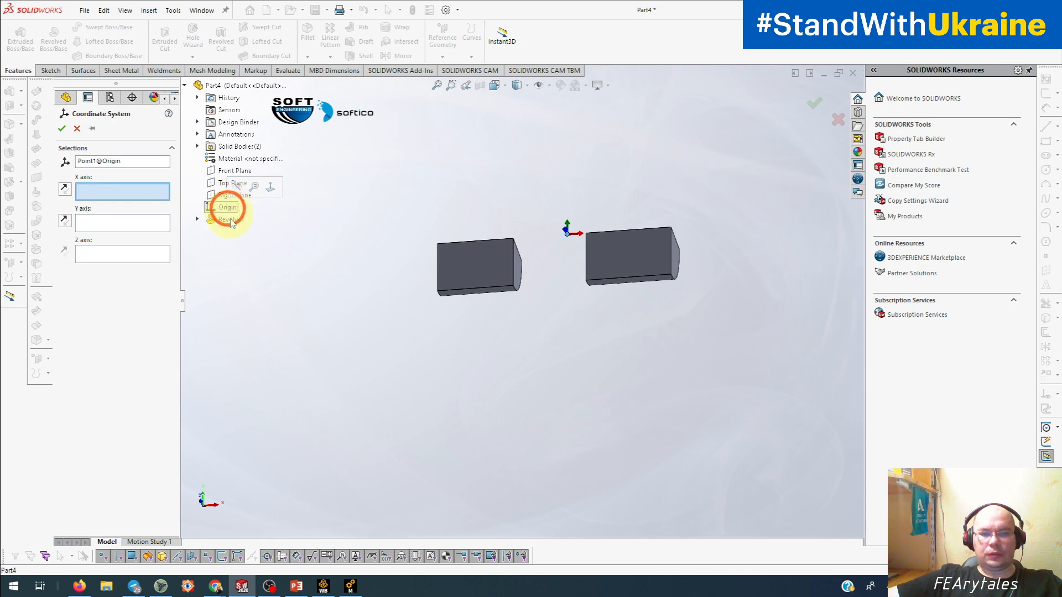
pyautogui.moveTo(465, 367); pyautogui.dragTo(416, 456, button='middle')
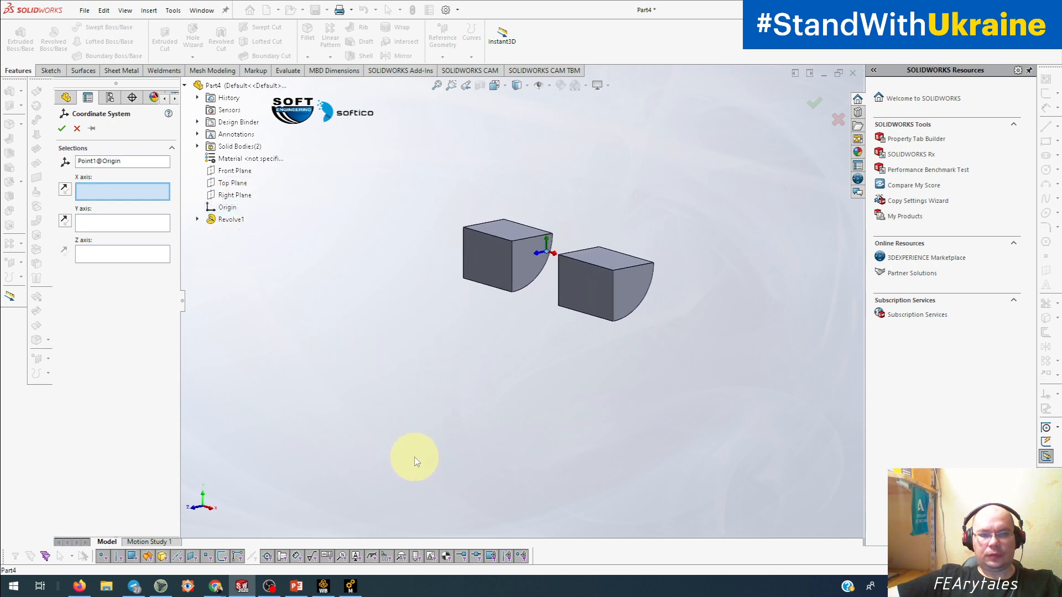
pyautogui.click(77, 128)
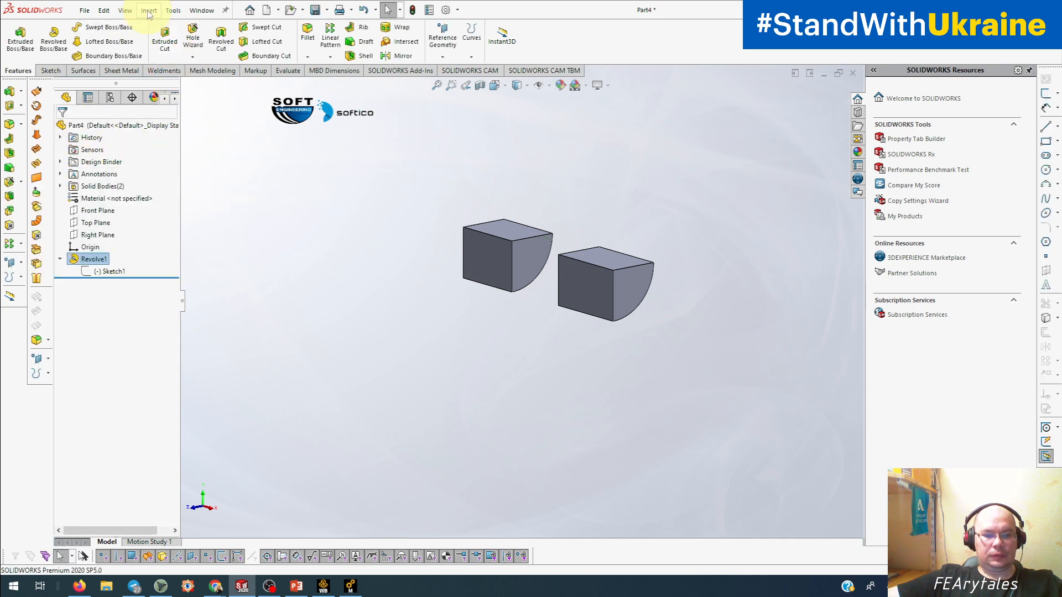
# Step: Check which face belongs to the NS_force selection in the Ansys Named Selection Manager, and close the manager
pyautogui.click(173, 10)
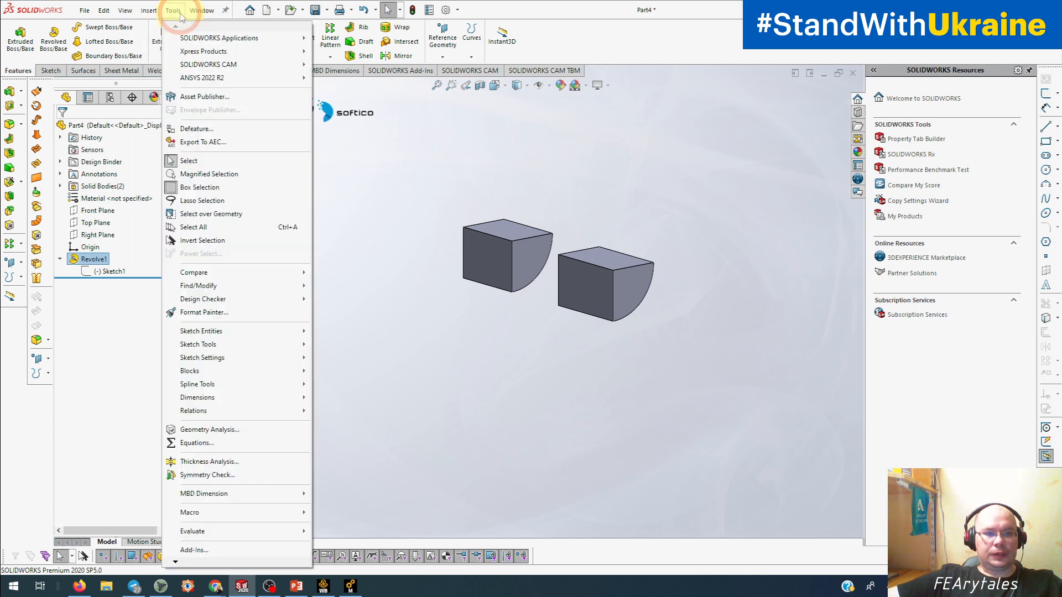
pyautogui.click(224, 78)
pyautogui.click(346, 104)
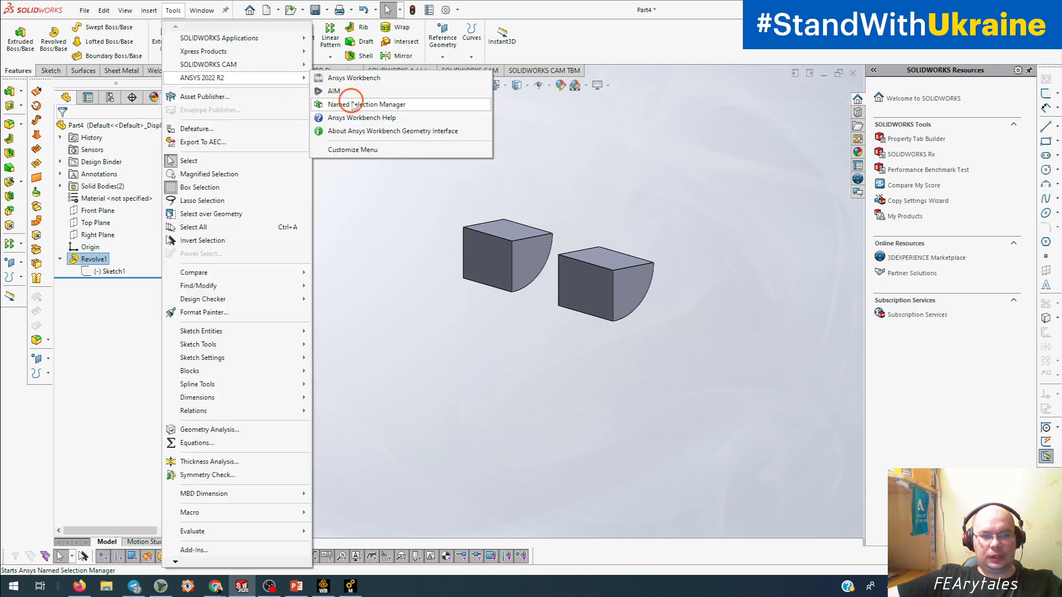
pyautogui.click(44, 411)
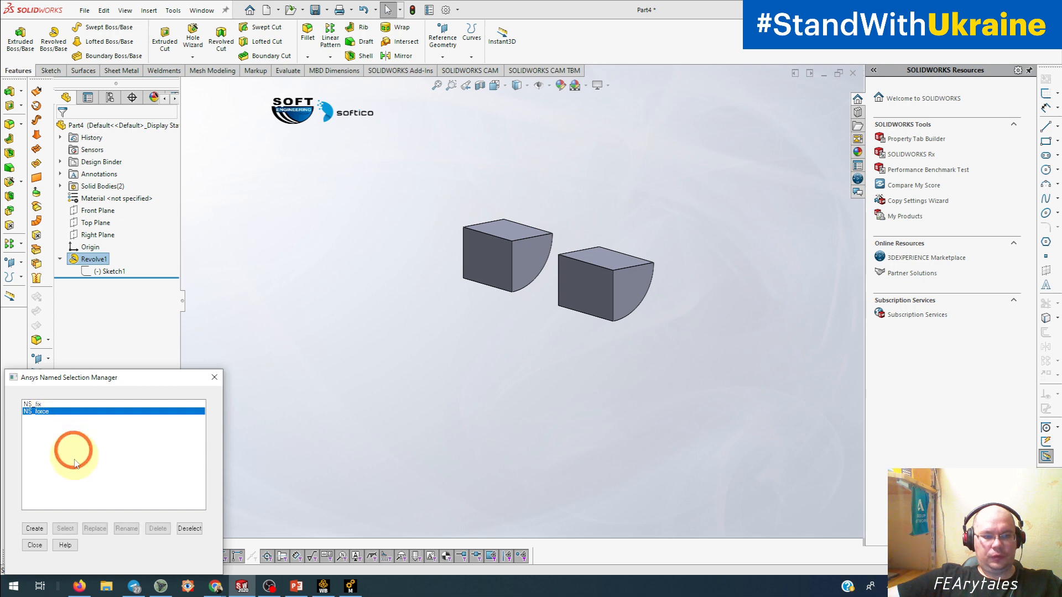
pyautogui.click(71, 530)
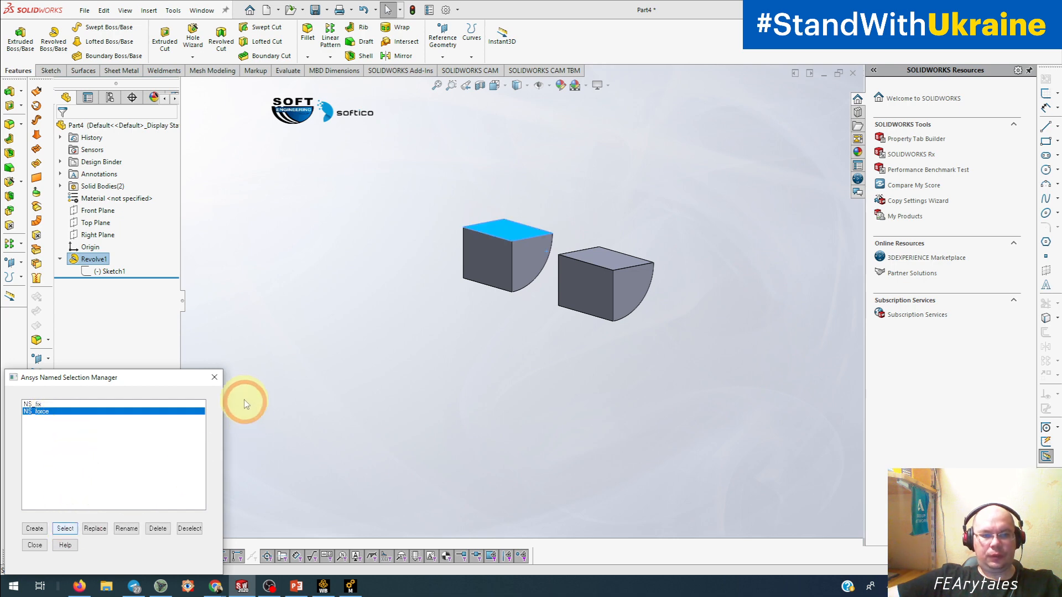
pyautogui.click(214, 377)
pyautogui.click(263, 326)
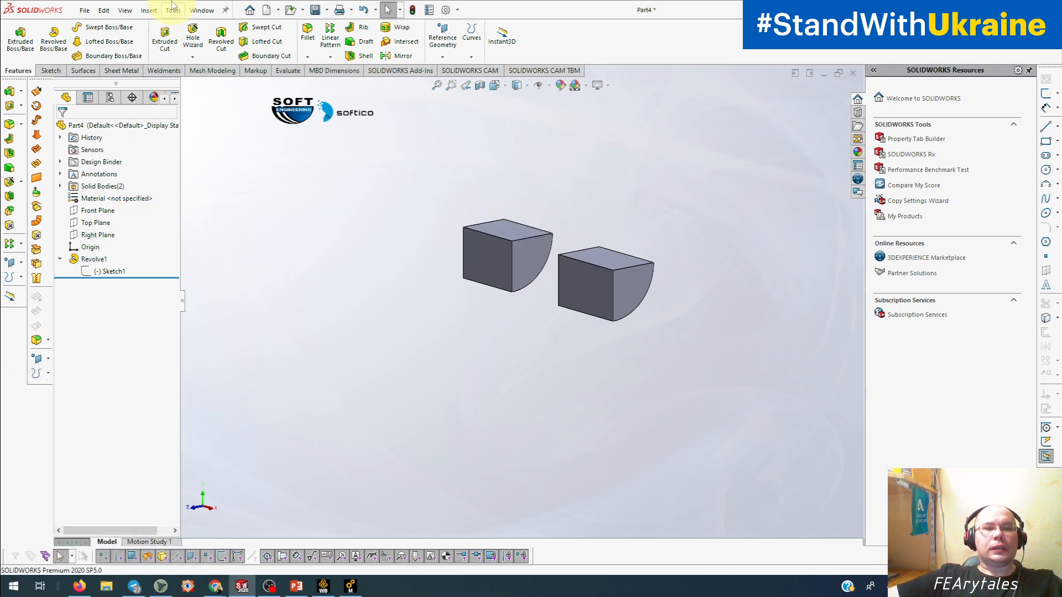
# Step: Create a coordinate system at the part origin with its Z axis defined by the flat upper face belonging to NS_force
pyautogui.click(21, 262)
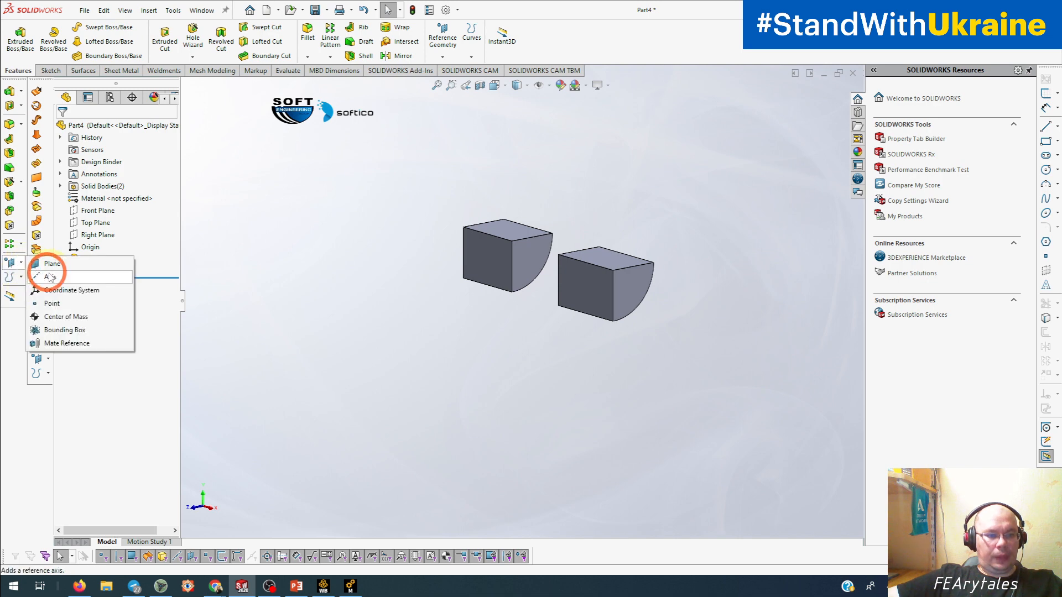
pyautogui.click(61, 293)
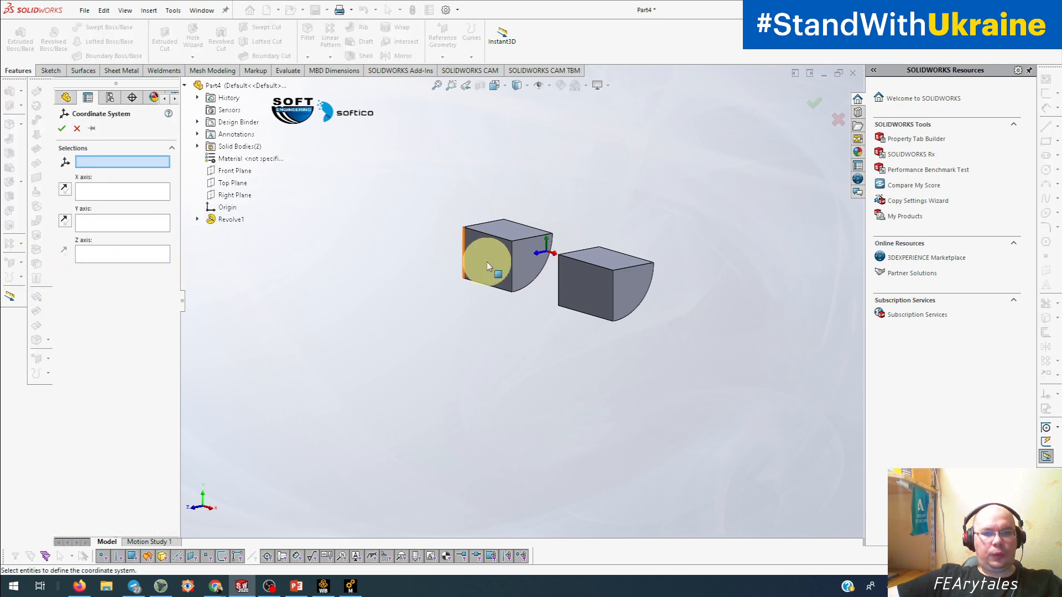
pyautogui.click(227, 212)
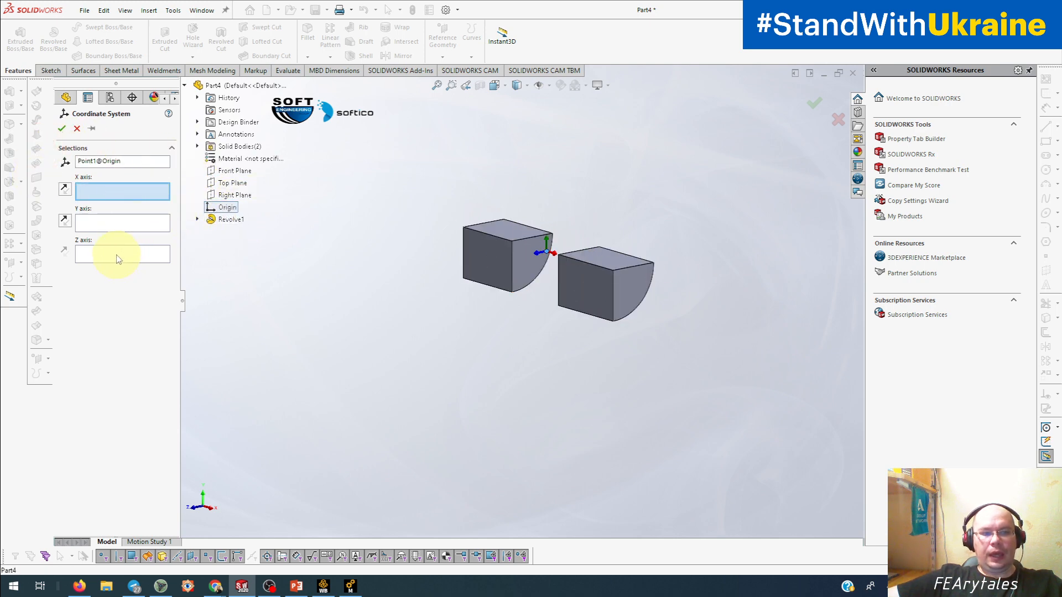
pyautogui.click(157, 270)
pyautogui.click(522, 233)
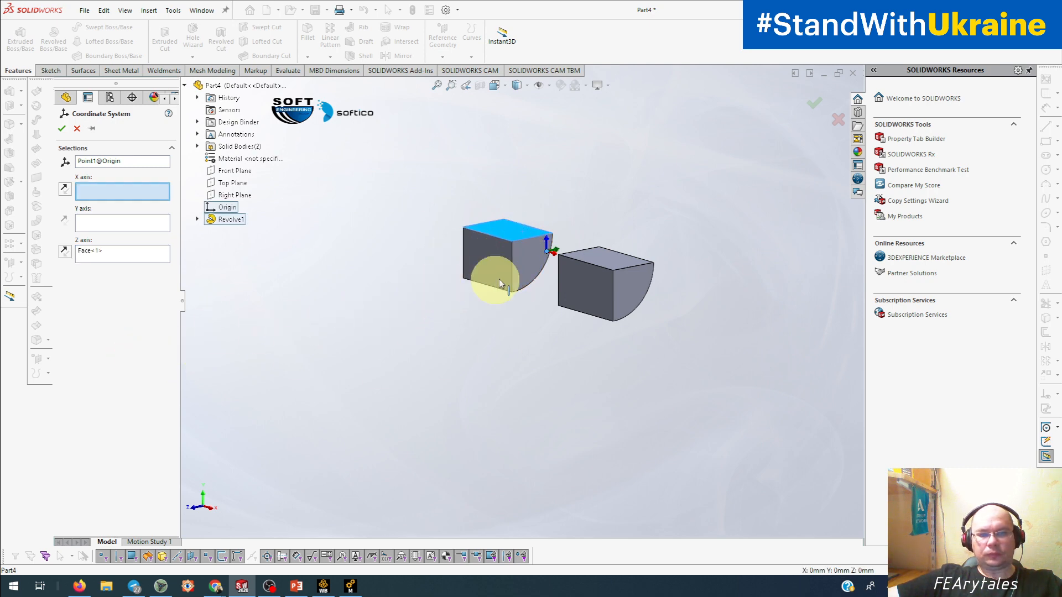
pyautogui.moveTo(497, 297)
pyautogui.mouseDown(button='middle')
pyautogui.moveTo(476, 308)
pyautogui.moveTo(488, 299)
pyautogui.mouseUp(button='middle')
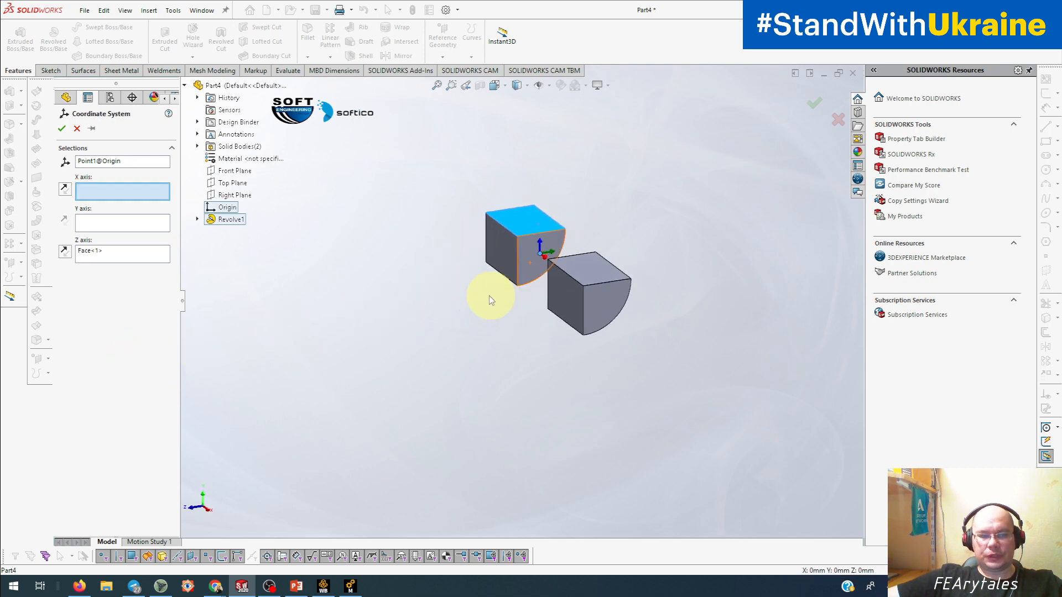
pyautogui.click(58, 129)
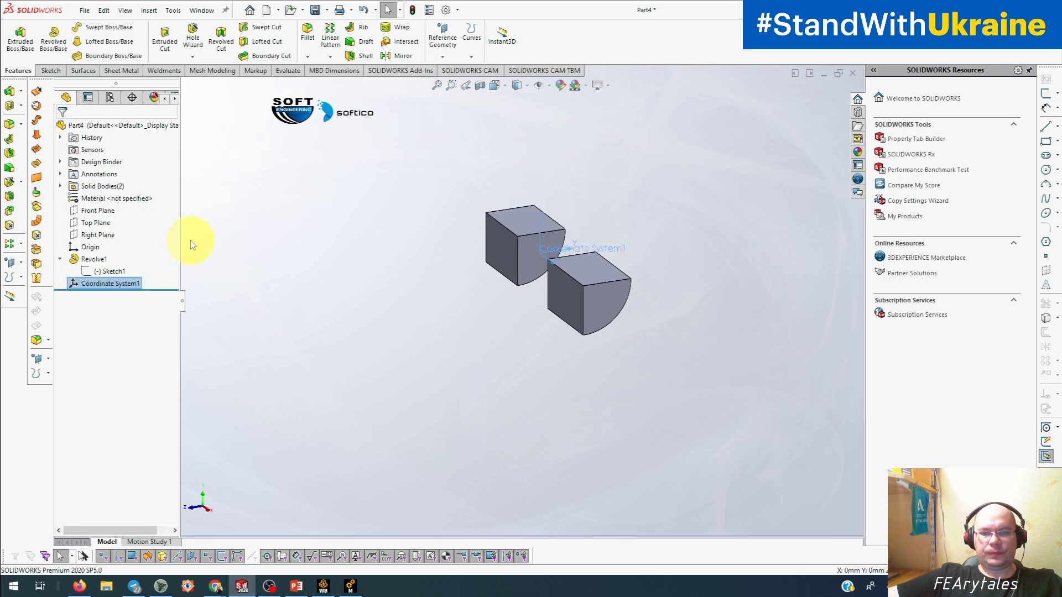
# Step: Switch to Ansys Workbench and enable Import Coordinate Systems in the Geometry cell's advanced options
pyautogui.click(350, 587)
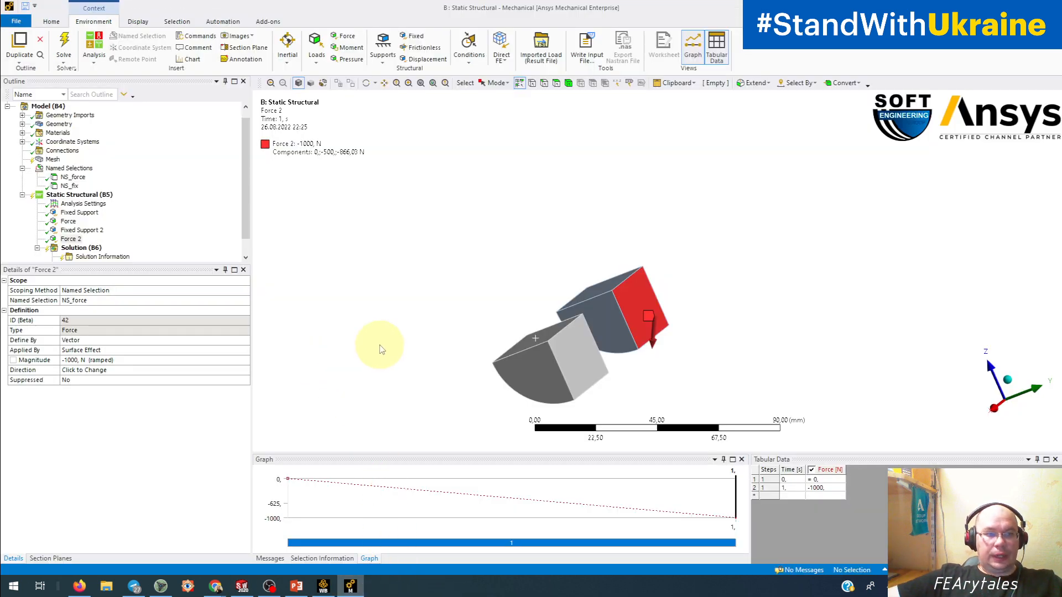
pyautogui.click(323, 586)
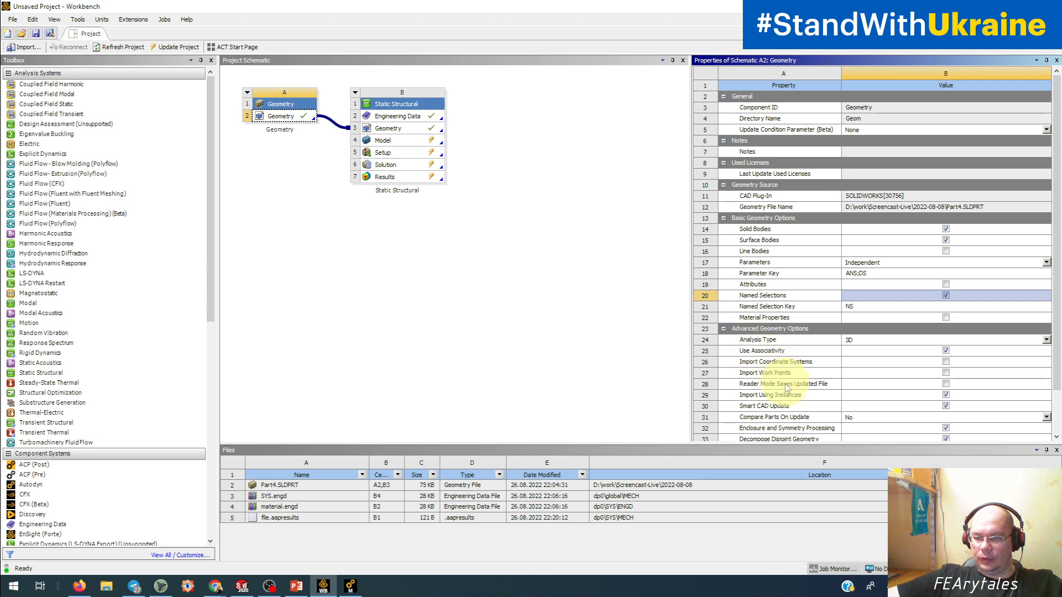
pyautogui.click(945, 363)
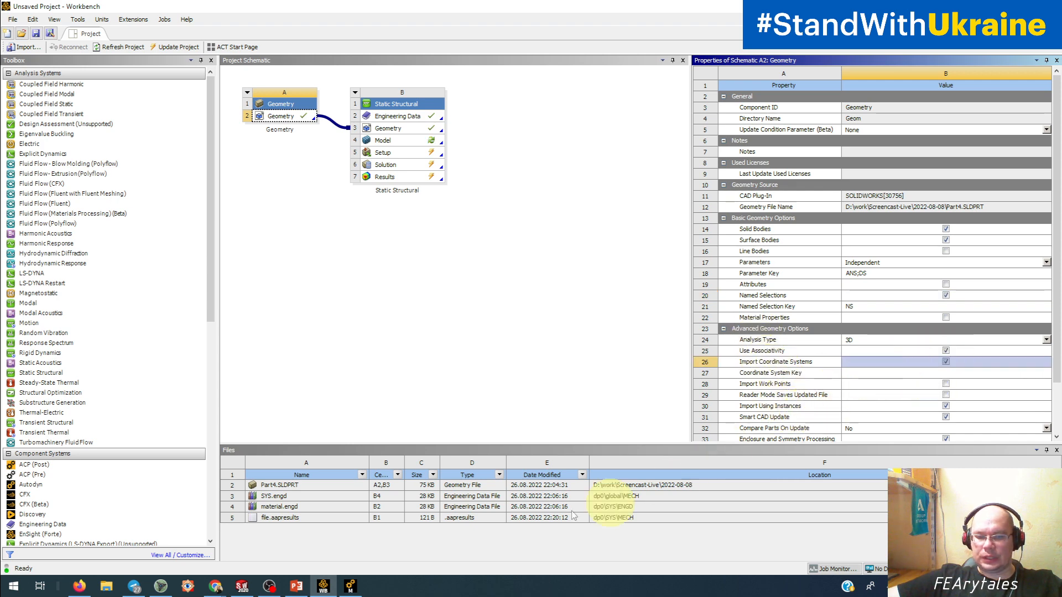
# Step: Switch to Ansys Mechanical, update the geometry from source and inspect the axes of the imported Part4_Coordinate System1
pyautogui.click(351, 583)
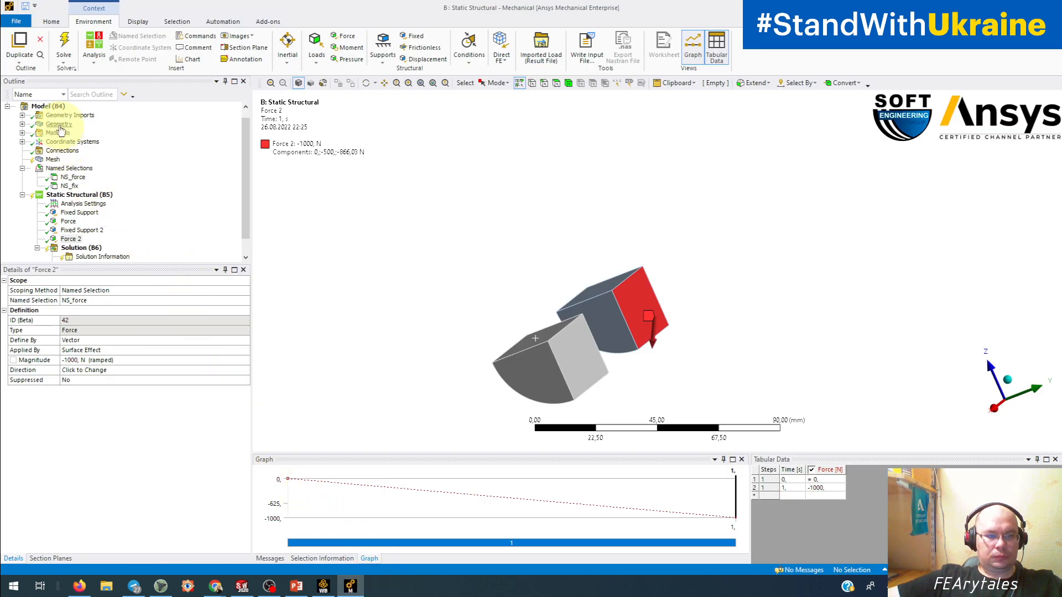
pyautogui.rightClick(60, 126)
pyautogui.click(89, 187)
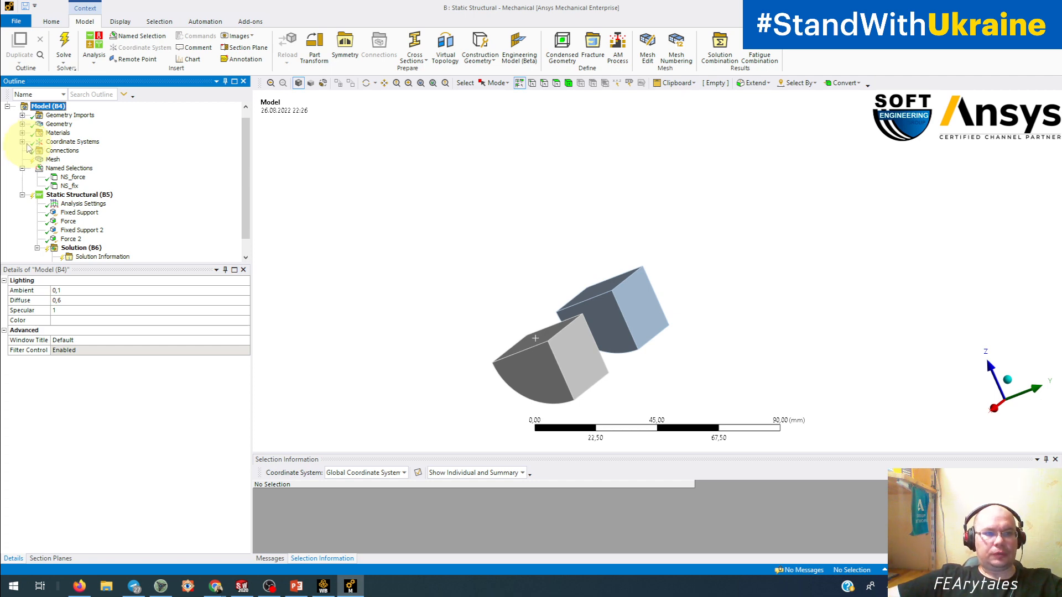
pyautogui.click(22, 142)
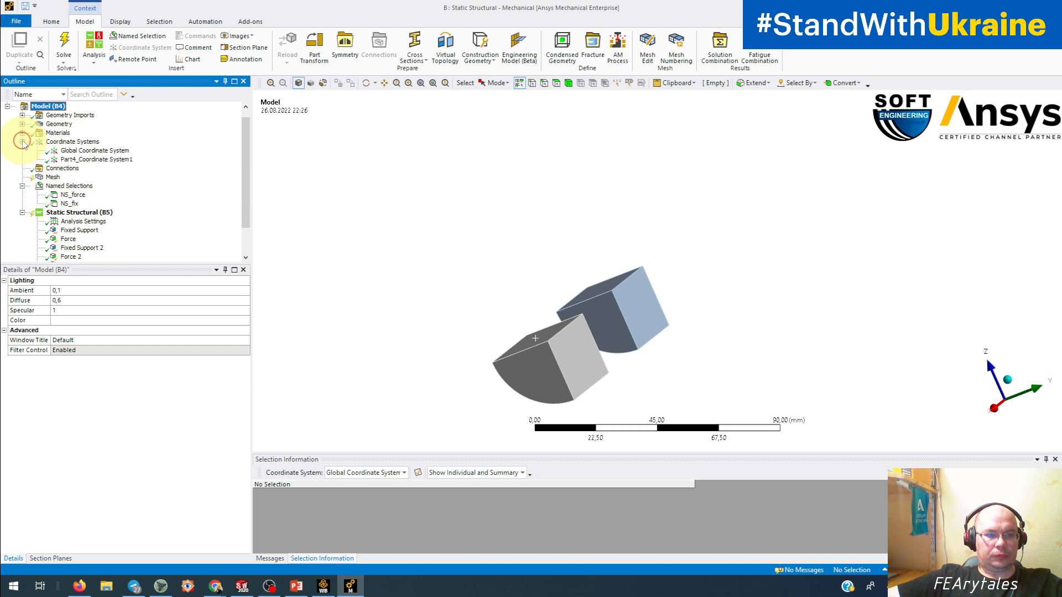
pyautogui.click(110, 161)
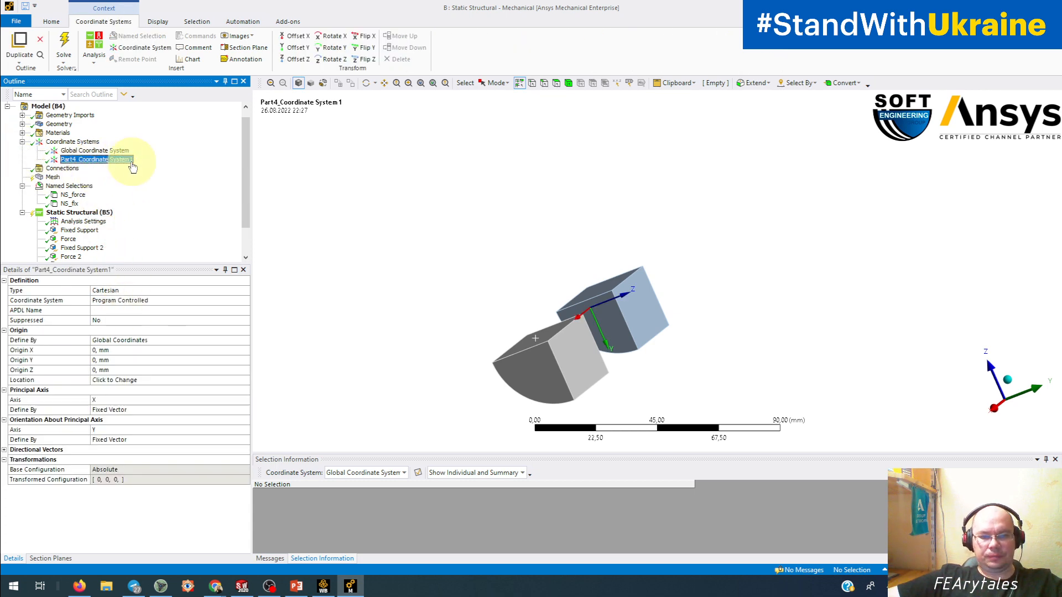
pyautogui.moveTo(328, 271); pyautogui.dragTo(597, 303, button='middle')
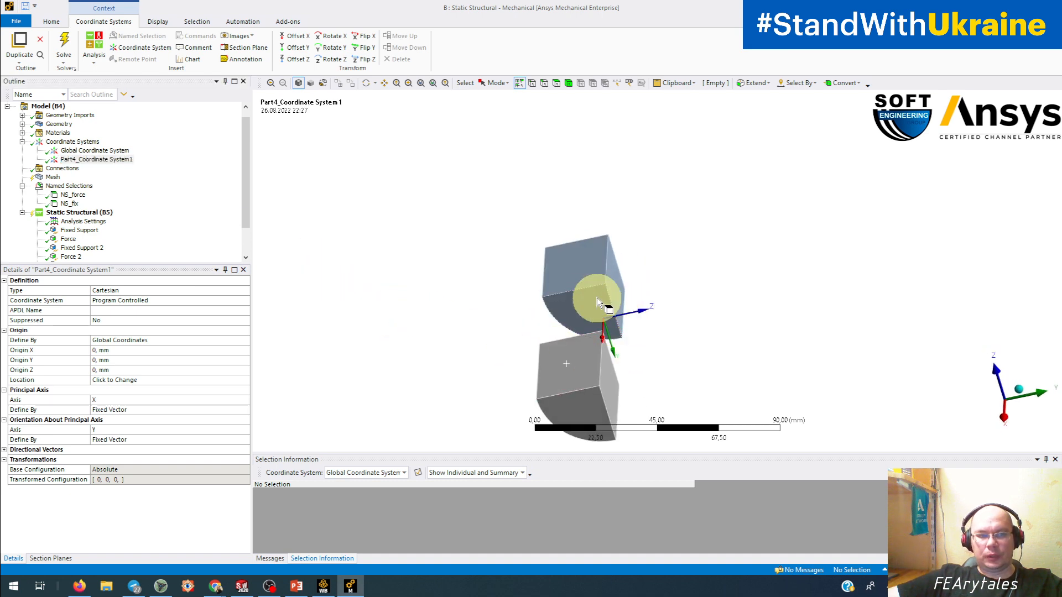
# Step: Define Force by Components and assign Part4_Coordinate System1 as its coordinate system
pyautogui.click(71, 241)
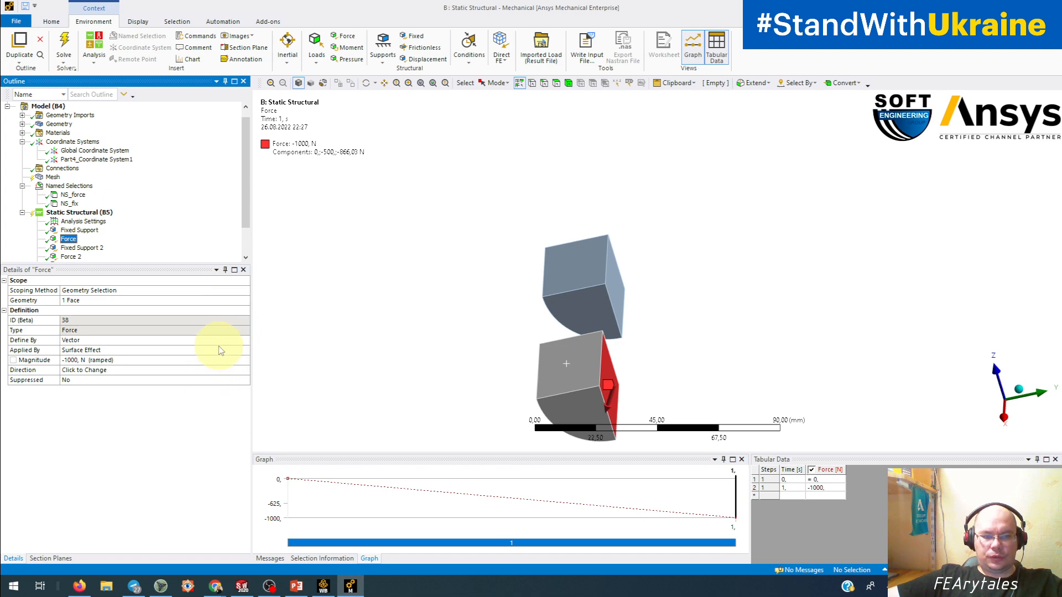
pyautogui.click(243, 339)
pyautogui.click(244, 340)
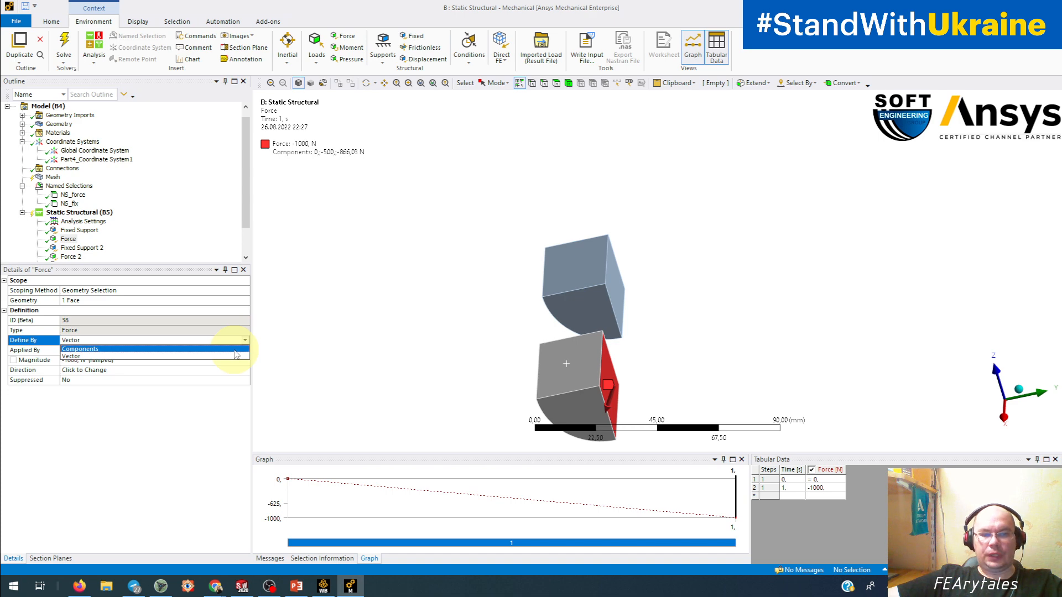
pyautogui.click(235, 350)
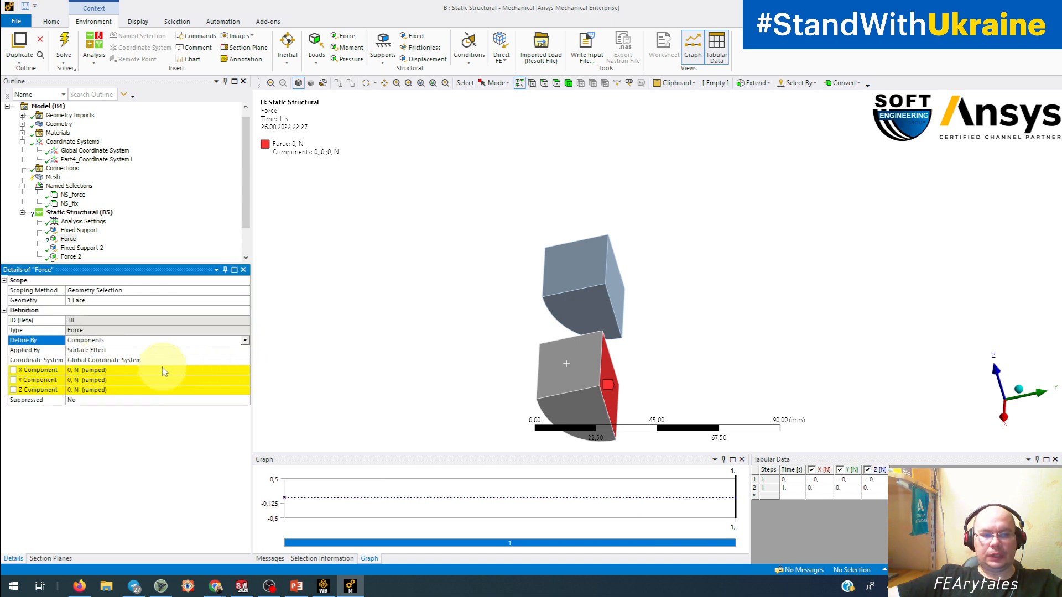
pyautogui.click(245, 360)
pyautogui.click(245, 360)
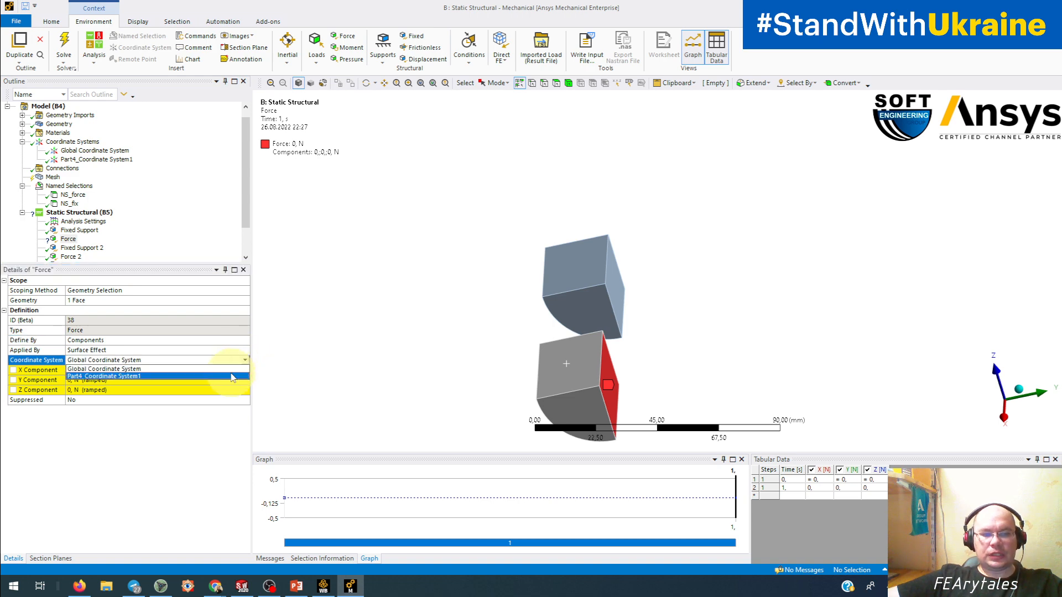
pyautogui.click(231, 377)
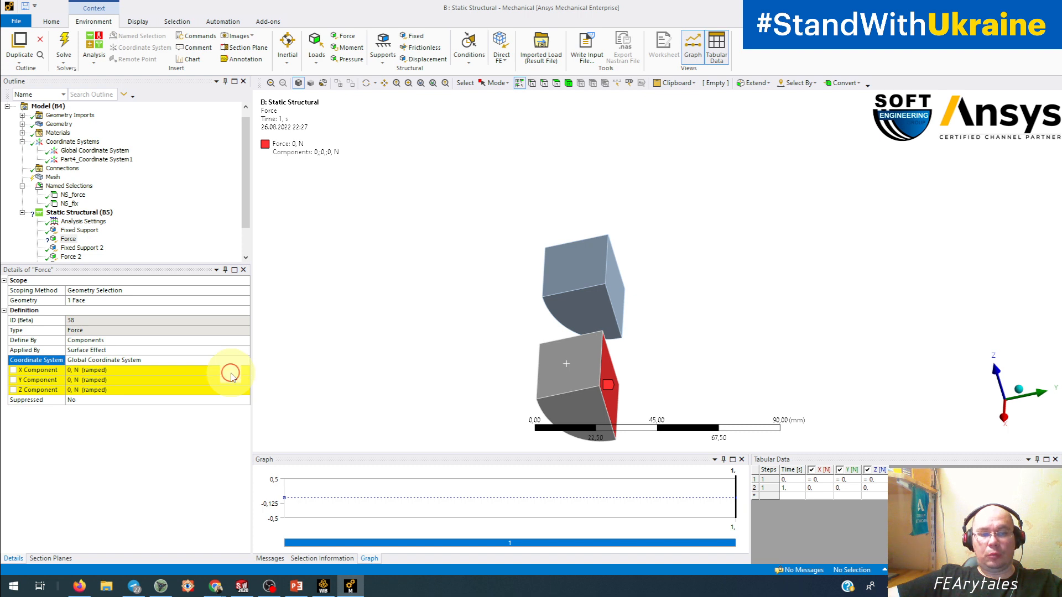
pyautogui.moveTo(404, 355); pyautogui.dragTo(390, 317, button='middle')
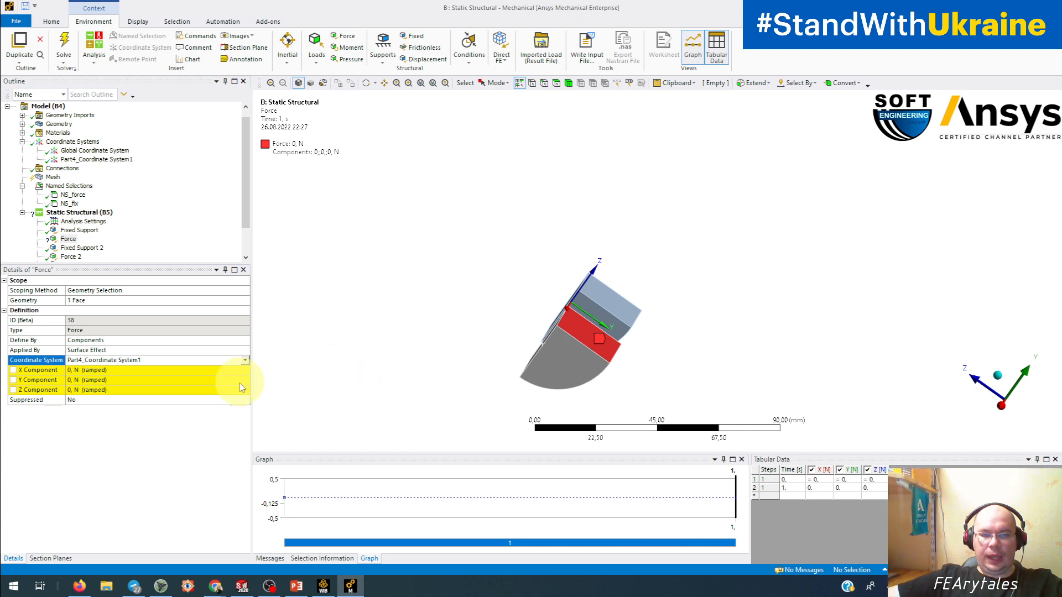
# Step: Set the Z Component of Force to -1000 N
pyautogui.click(176, 390)
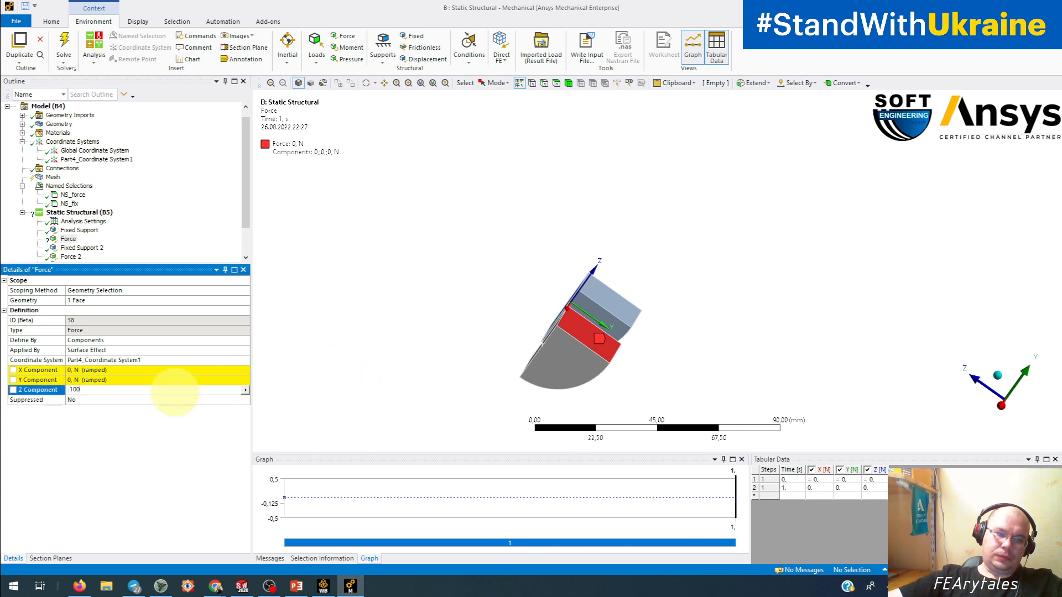
pyautogui.write('-1000')
pyautogui.press('Return')
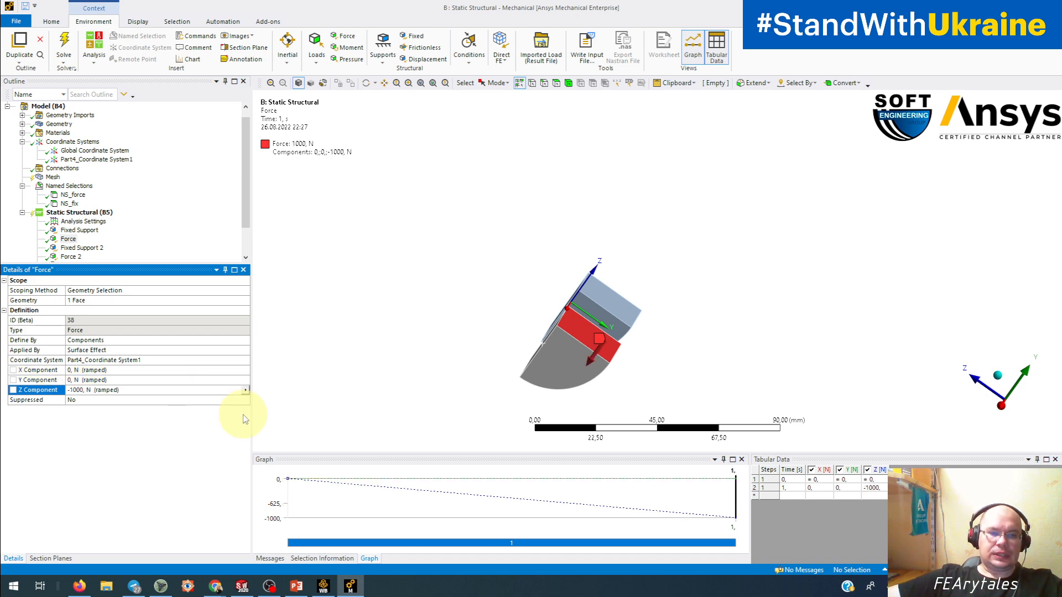
# Step: Switch to SOLIDWORKS and set the Direction 1 angle of Revolve1 to 200 degrees
pyautogui.moveTo(426, 359); pyautogui.dragTo(471, 352, button='middle')
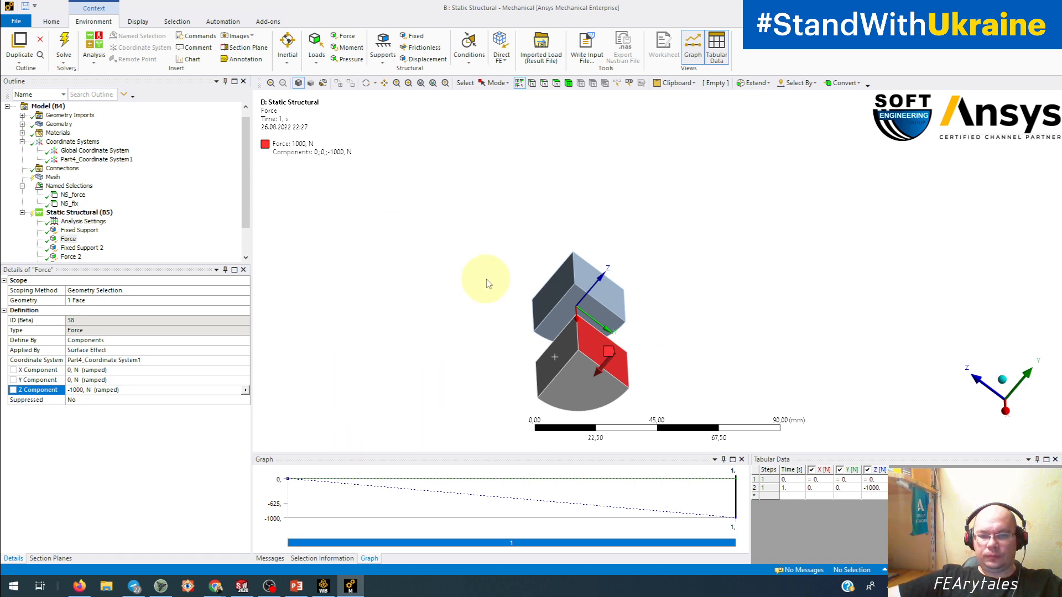
pyautogui.moveTo(487, 284); pyautogui.dragTo(552, 294, button='middle')
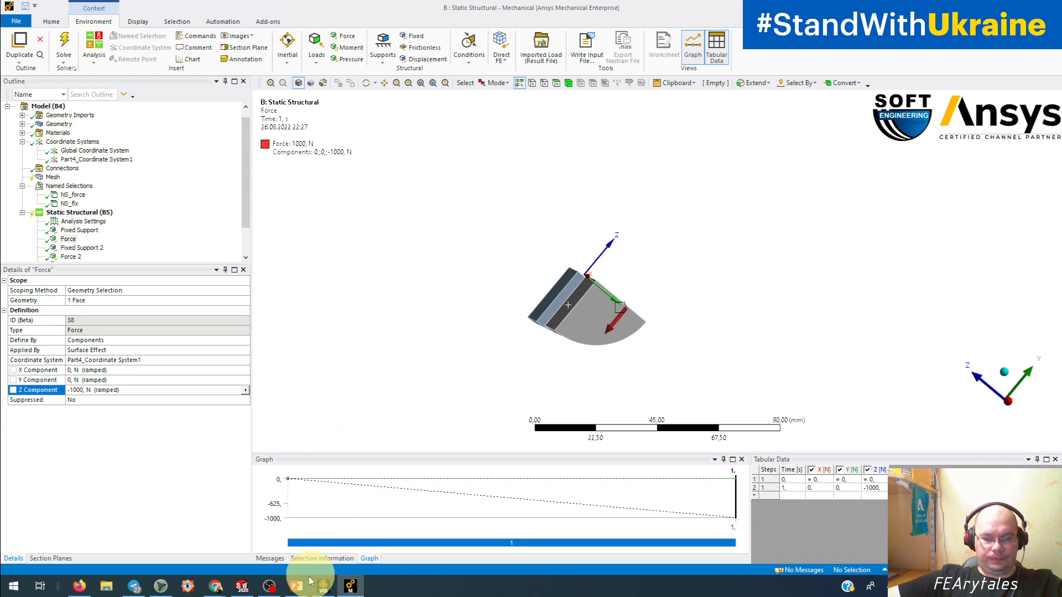
pyautogui.click(241, 586)
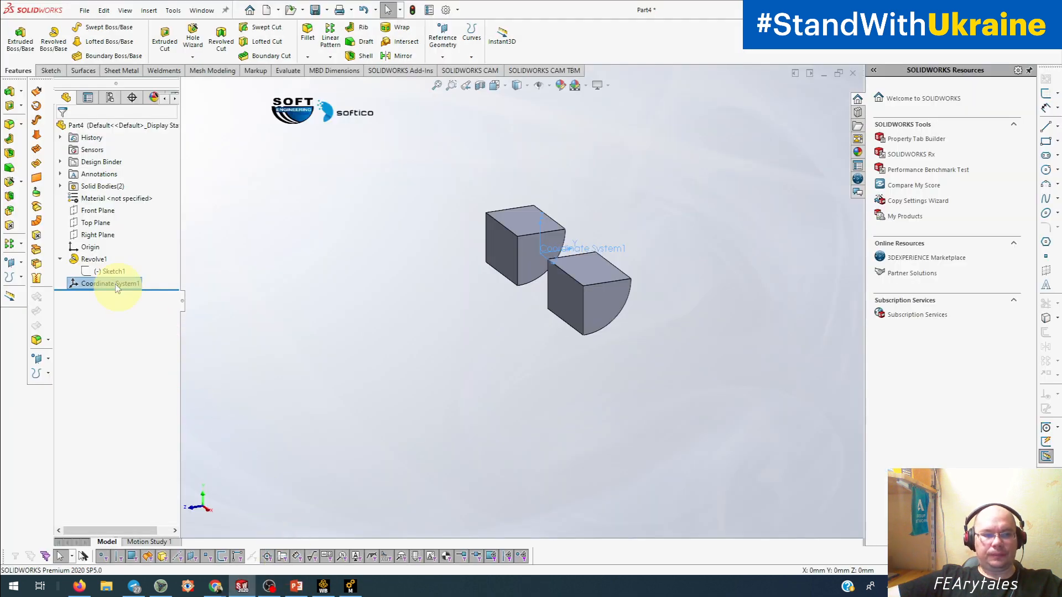
pyautogui.rightClick(94, 257)
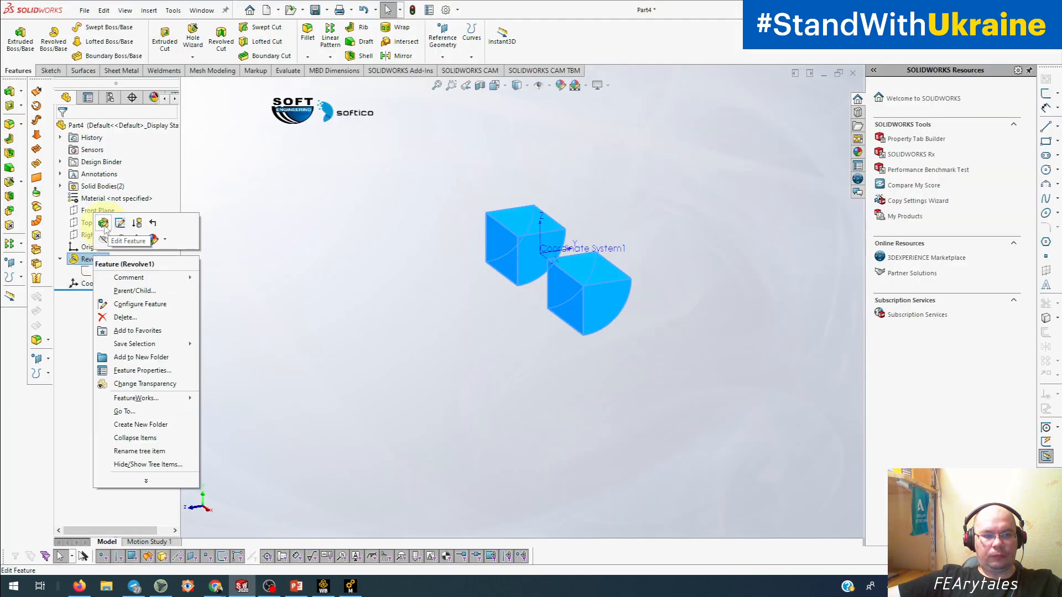
pyautogui.click(103, 223)
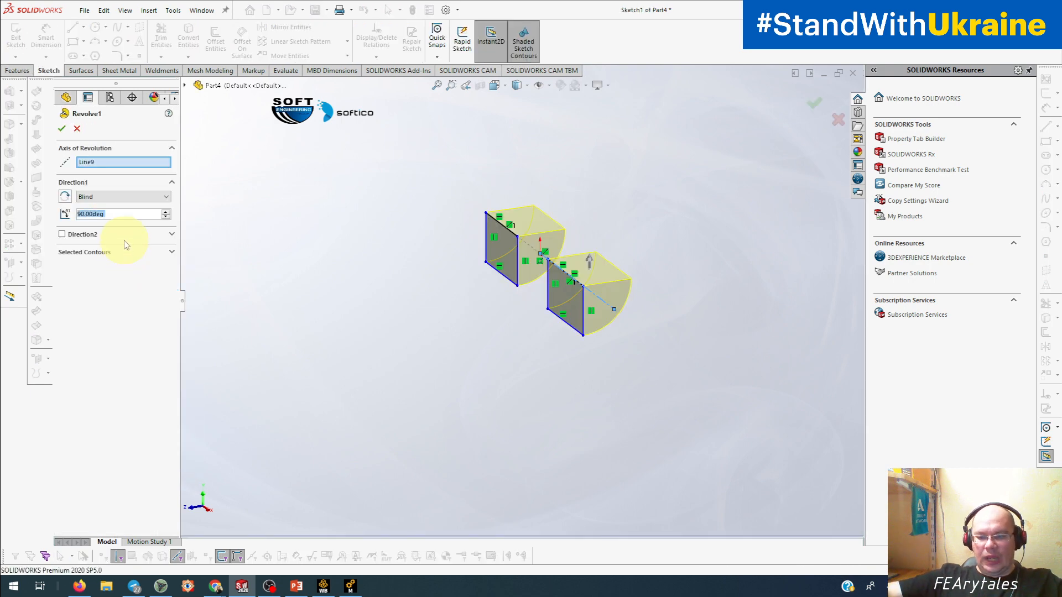
pyautogui.write('1')
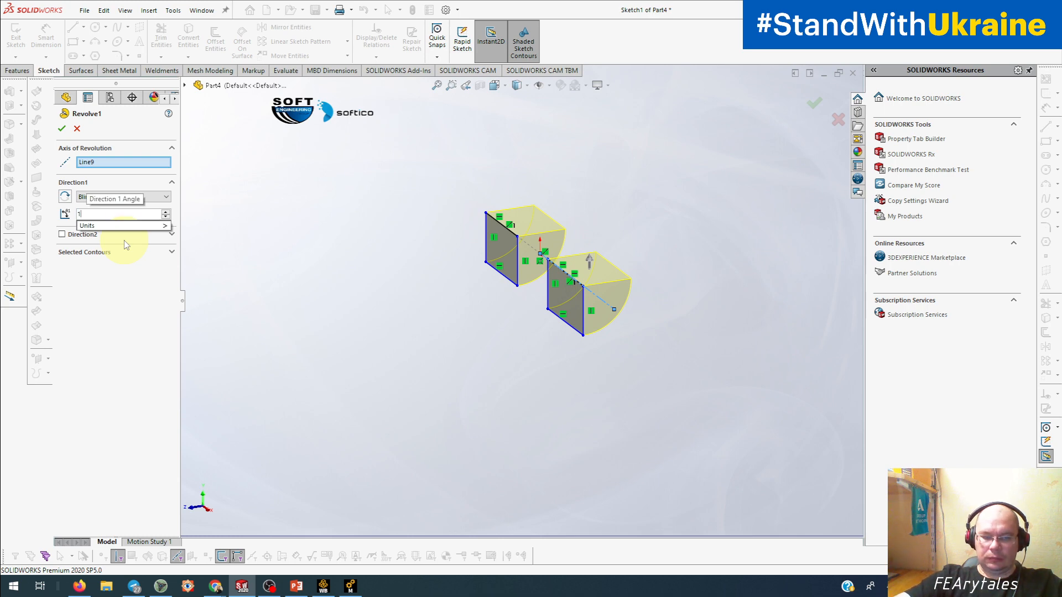
pyautogui.press('BackSpace')
pyautogui.write('200')
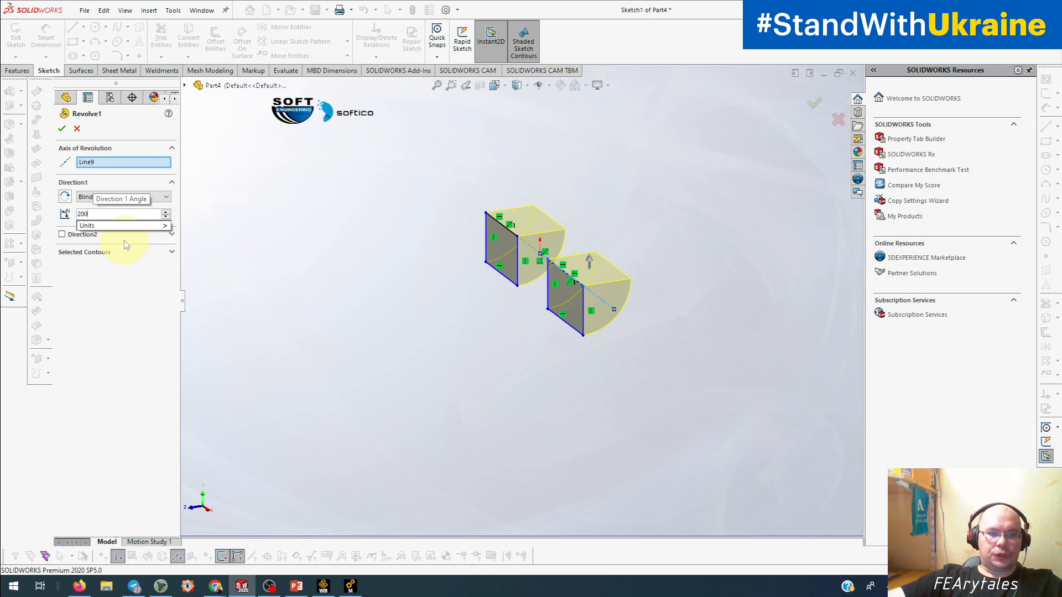
pyautogui.press('Return')
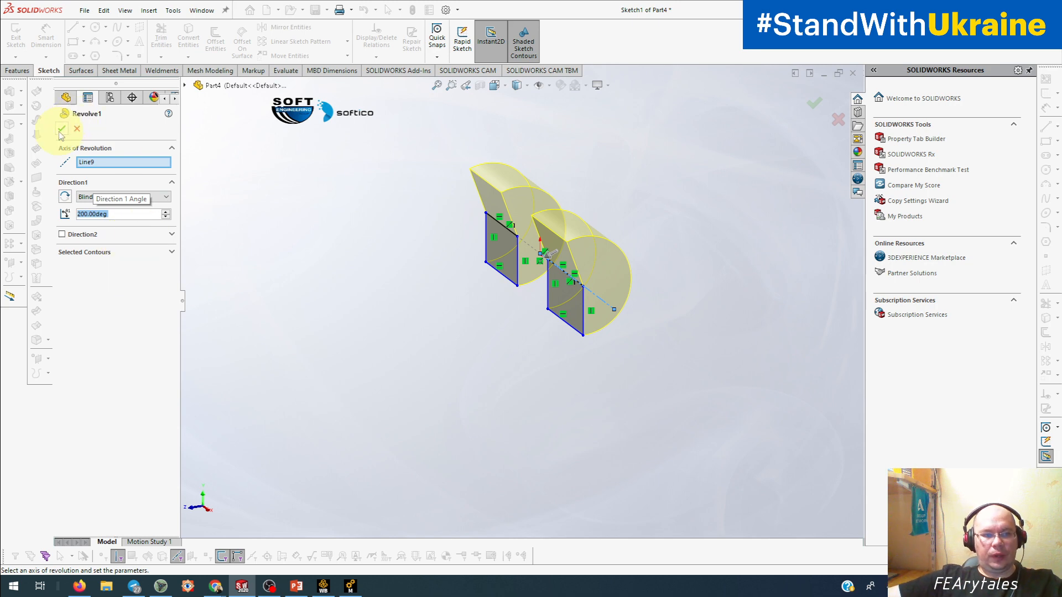
pyautogui.click(94, 161)
pyautogui.click(254, 362)
pyautogui.press('Return')
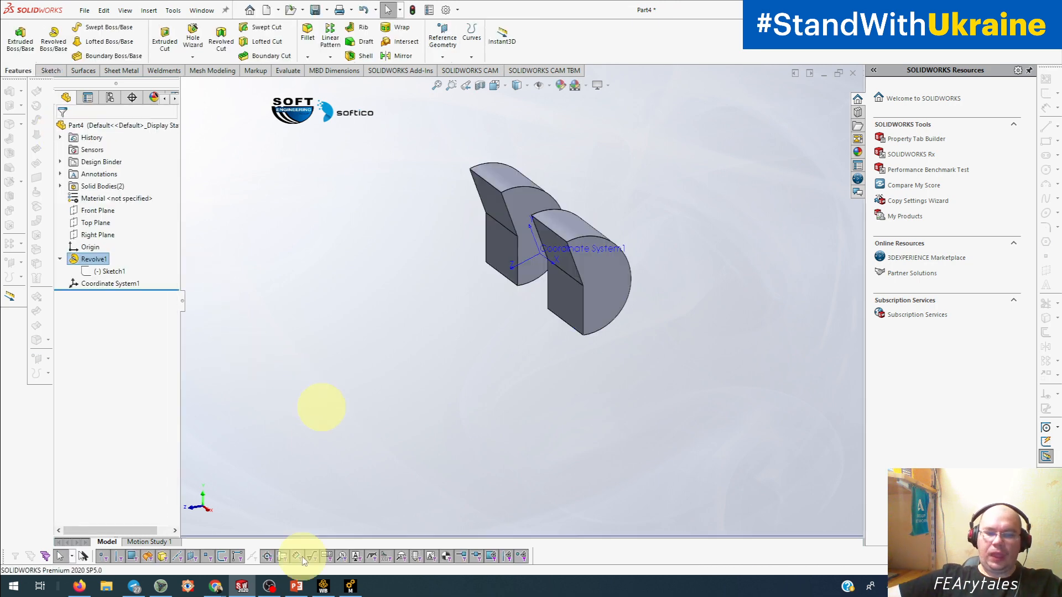
# Step: Switch to Ansys Mechanical and update the geometry from source
pyautogui.click(348, 586)
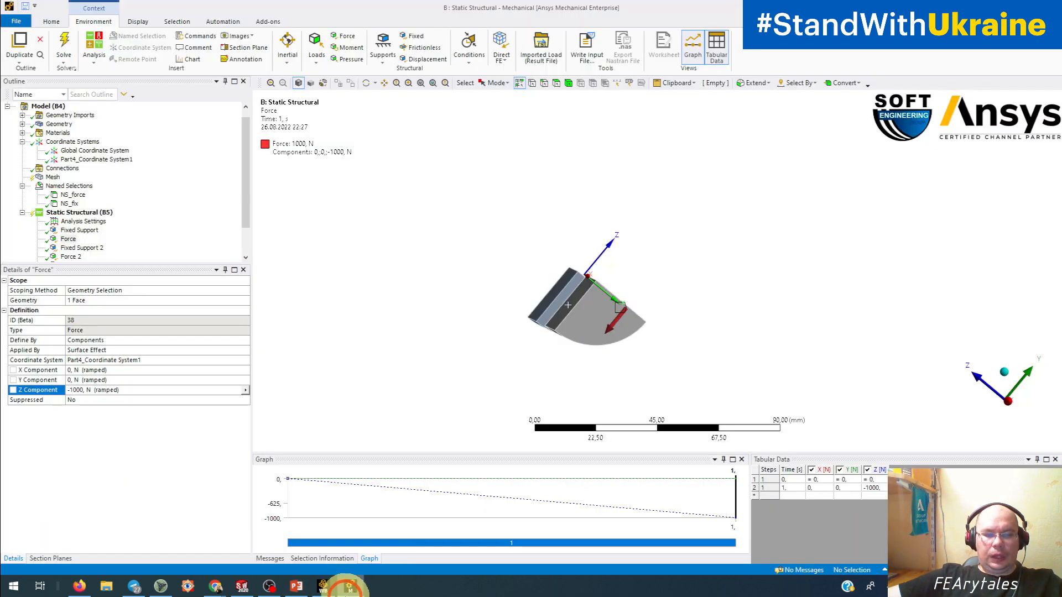
pyautogui.click(58, 124)
pyautogui.rightClick(57, 124)
pyautogui.click(111, 186)
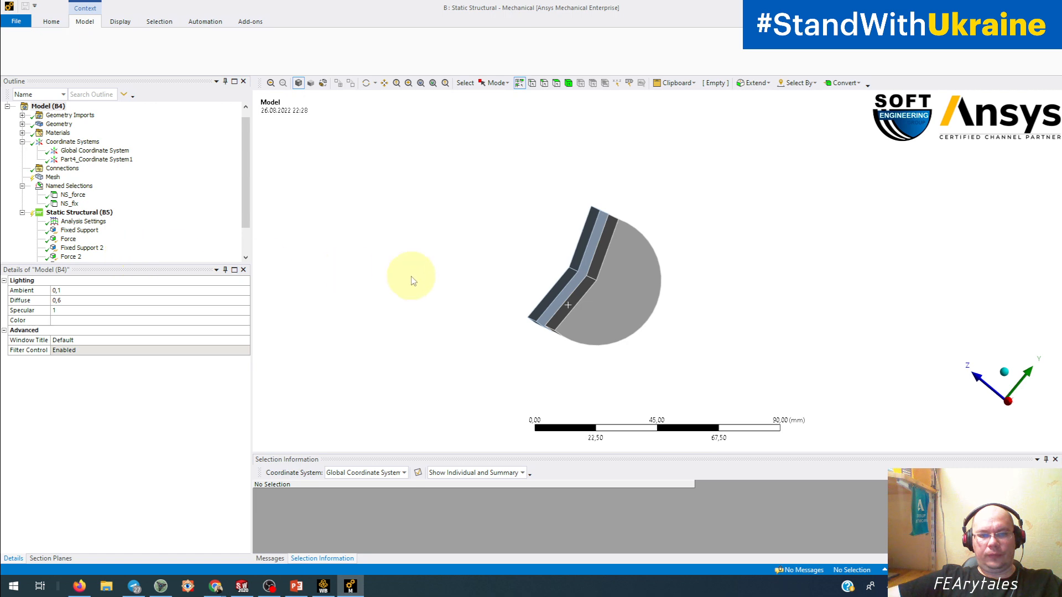
# Step: Inspect the load directions of Force and Force 2 on the updated geometry
pyautogui.click(360, 319)
pyautogui.moveTo(360, 320); pyautogui.dragTo(389, 297, button='middle')
pyautogui.click(69, 238)
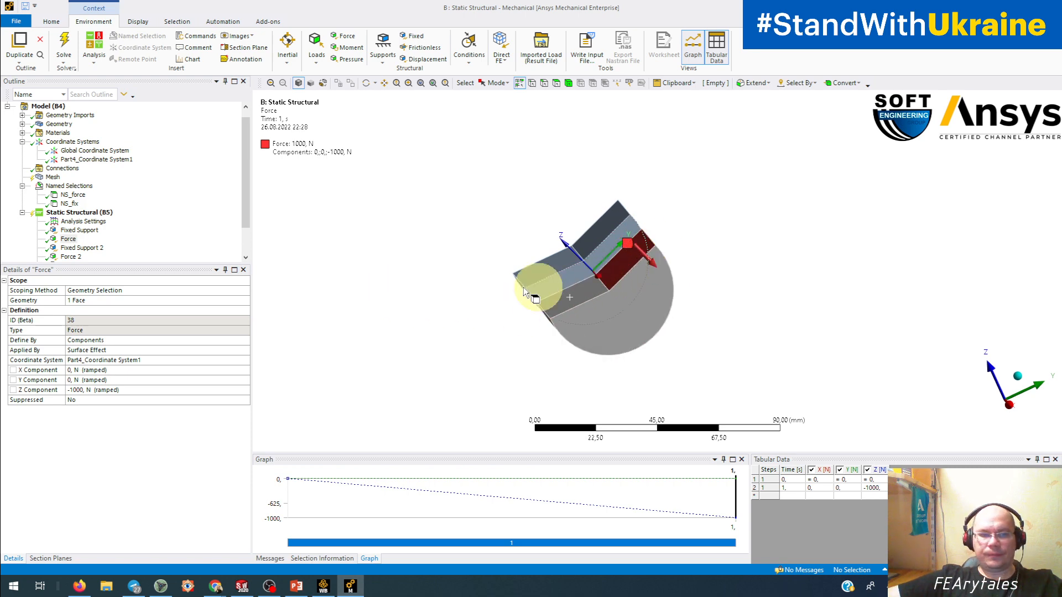
pyautogui.click(68, 257)
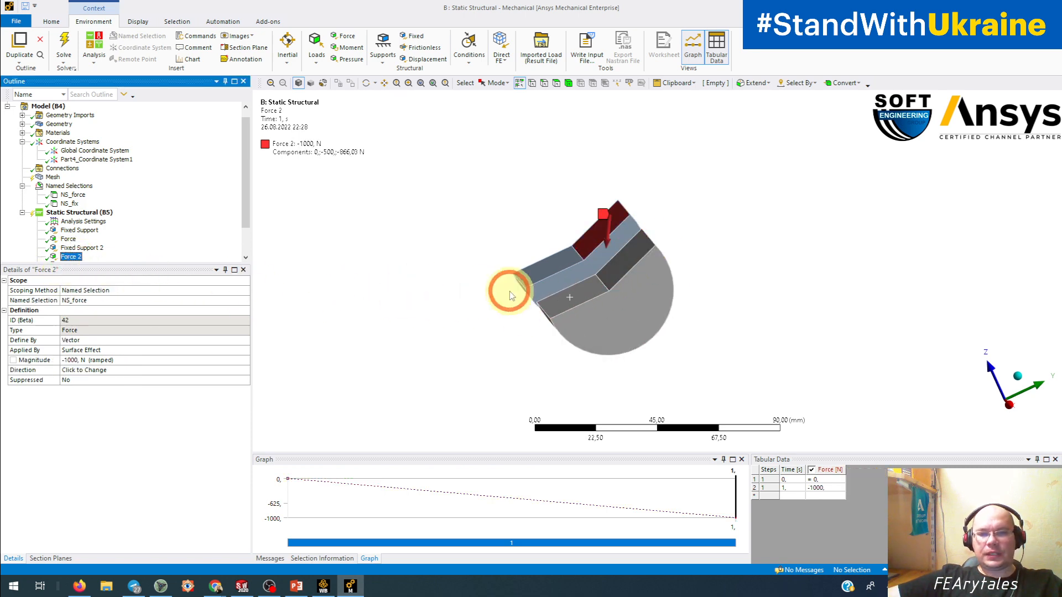
pyautogui.moveTo(505, 289); pyautogui.dragTo(540, 285, button='middle')
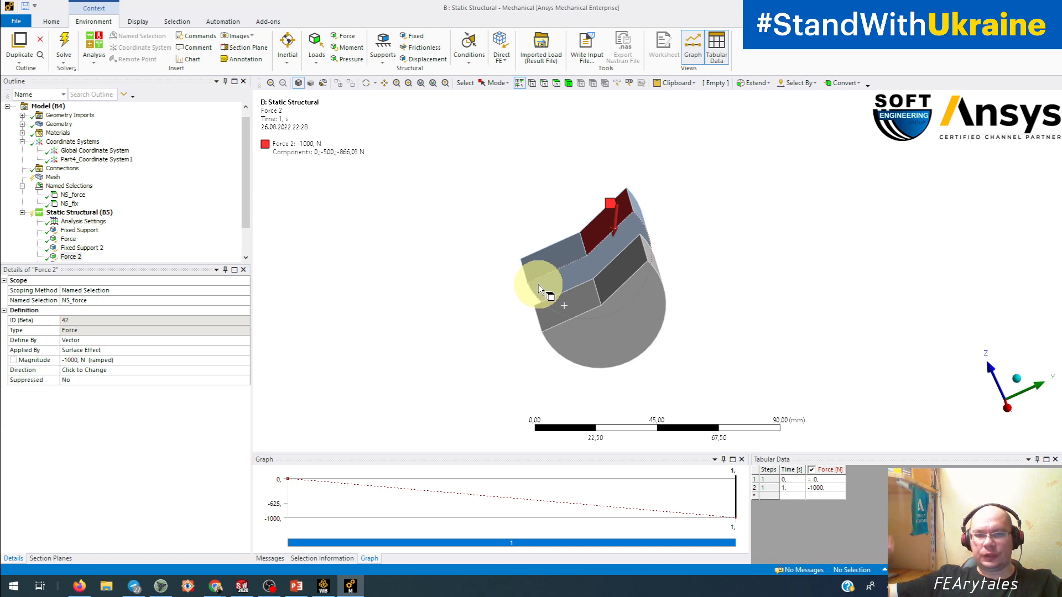
# Step: Switch to SOLIDWORKS and examine the axis orientation of Coordinate System1 relative to the revolved bodies
pyautogui.click(238, 589)
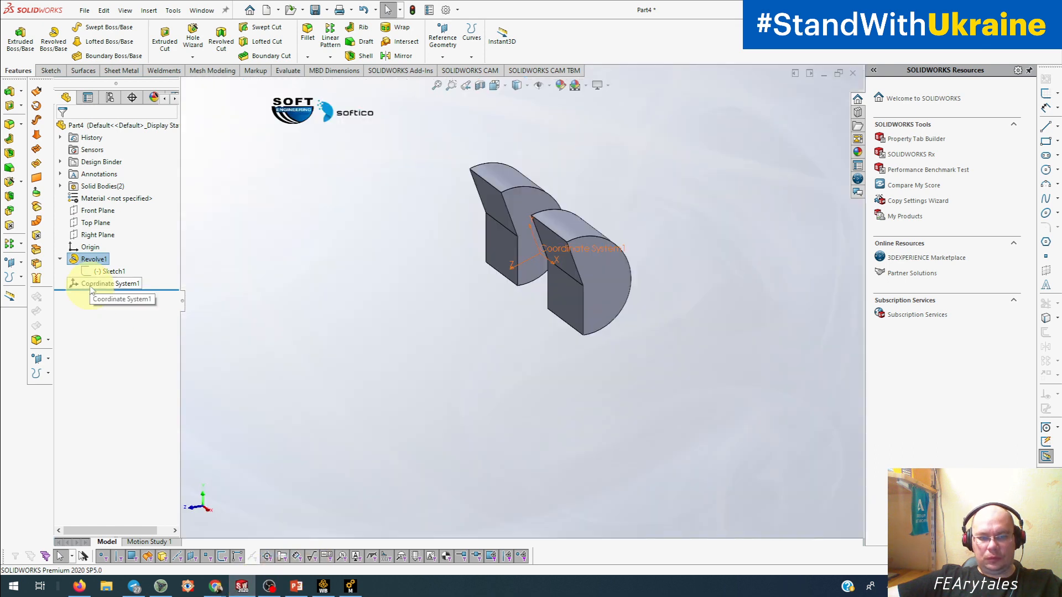
pyautogui.click(91, 287)
pyautogui.moveTo(455, 227); pyautogui.dragTo(587, 320, button='middle')
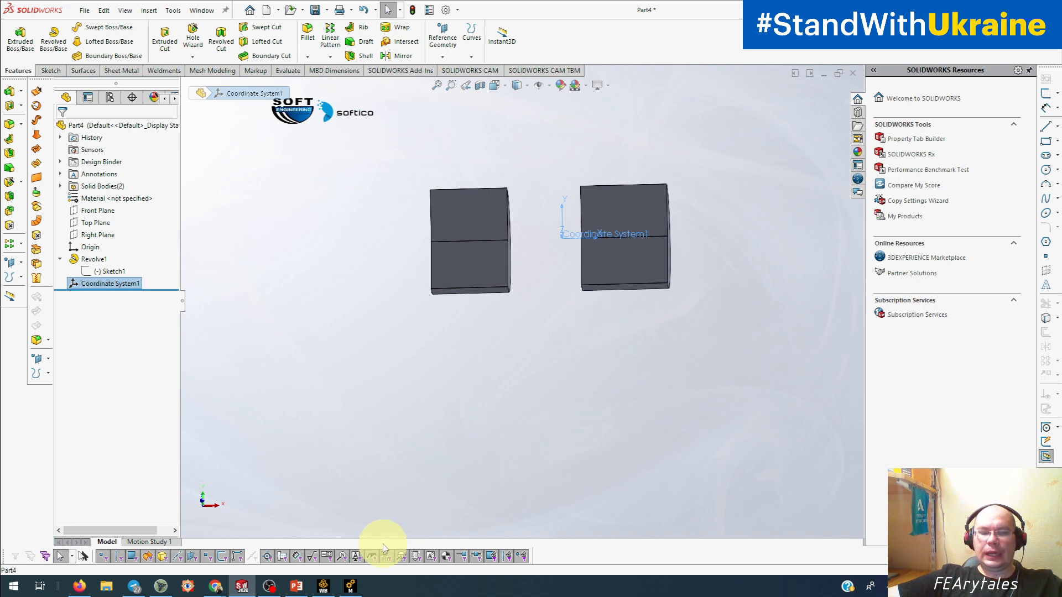
pyautogui.moveTo(554, 277); pyautogui.dragTo(586, 369, button='middle')
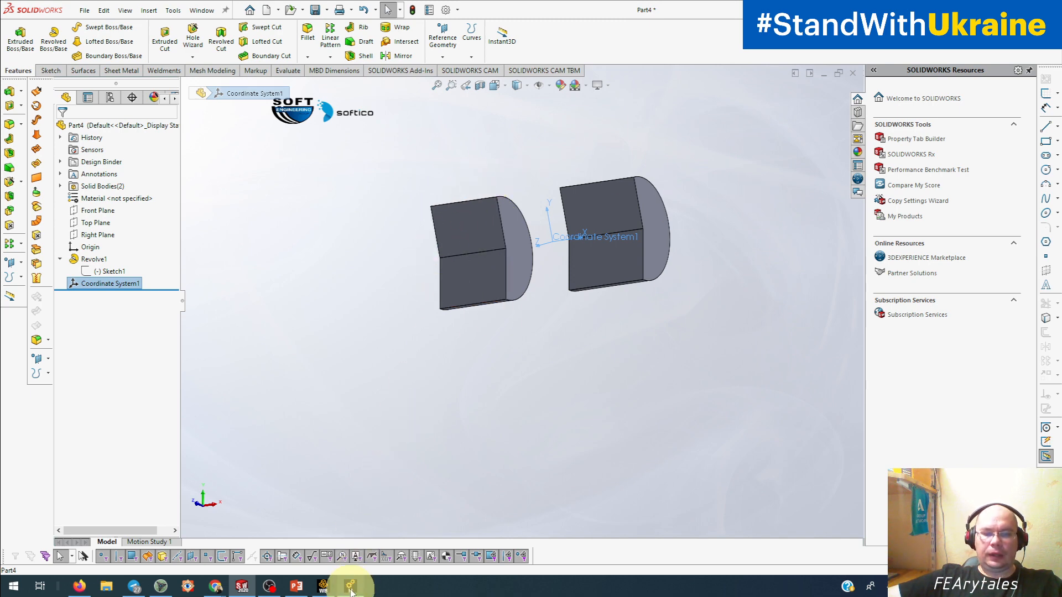
# Step: Switch to Ansys Mechanical, turn on the edge direction display and view the edges of both bodies
pyautogui.moveTo(350, 586)
pyautogui.click(409, 498)
pyautogui.click(463, 180)
pyautogui.click(423, 102)
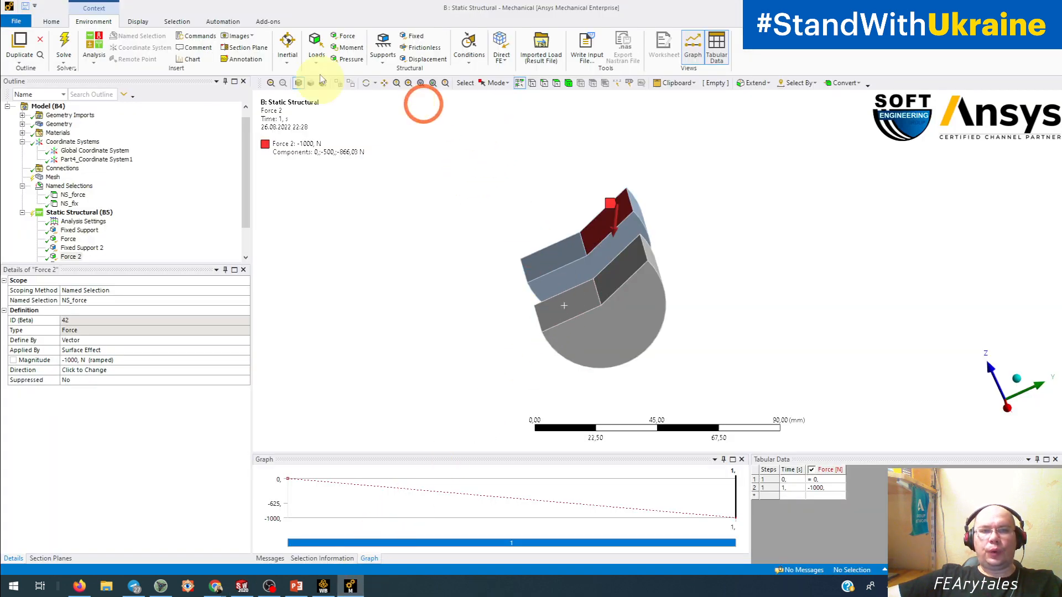
pyautogui.click(137, 21)
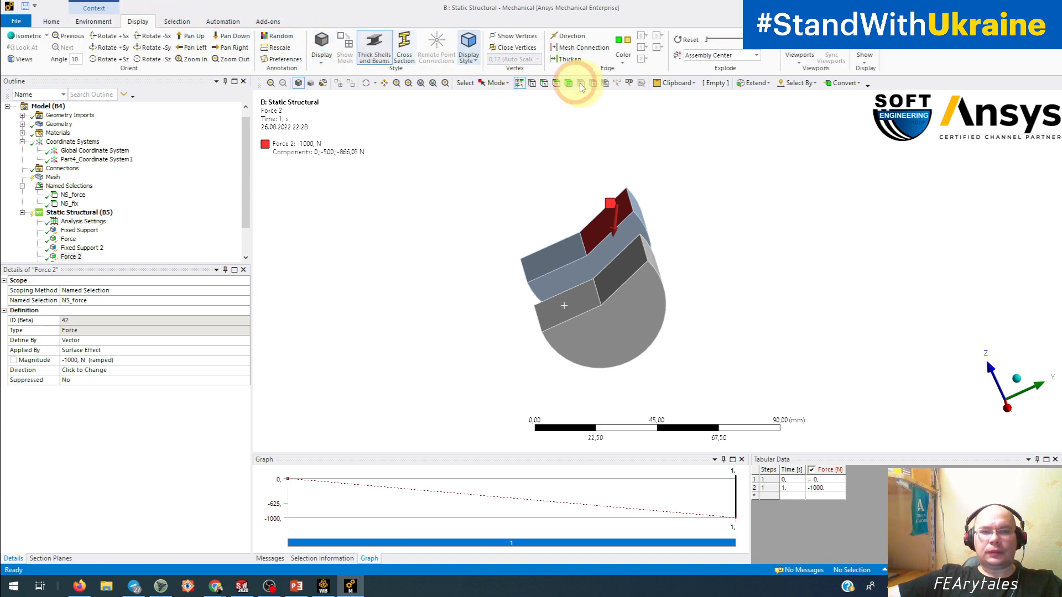
pyautogui.click(570, 37)
pyautogui.moveTo(664, 298); pyautogui.dragTo(795, 328, button='middle')
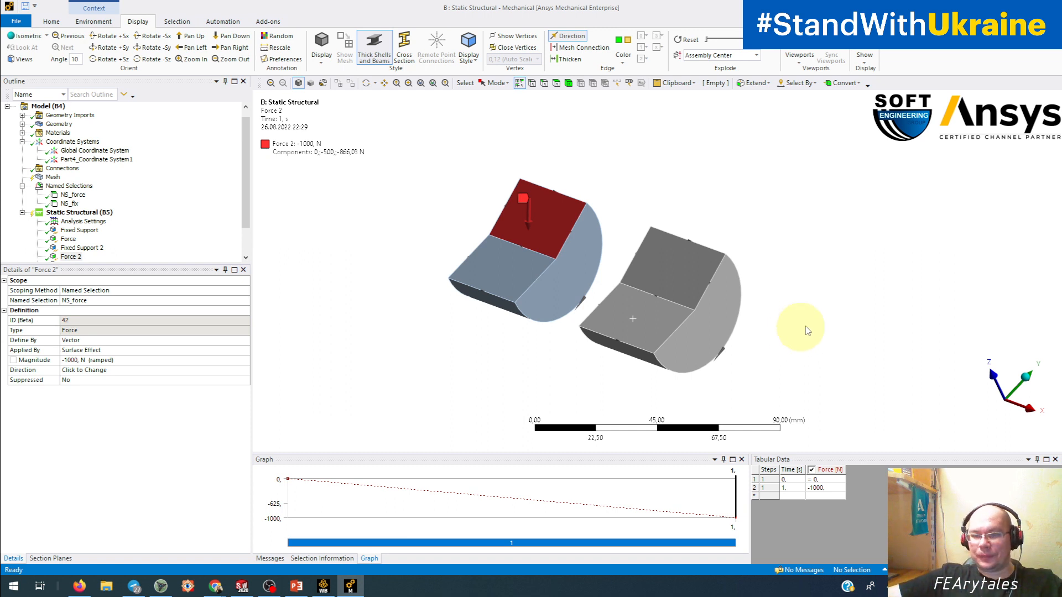
# Step: Switch to SOLIDWORKS, select the upper flat face beside Coordinate System1 and compare its normal with the coordinate system's axes
pyautogui.click(993, 8)
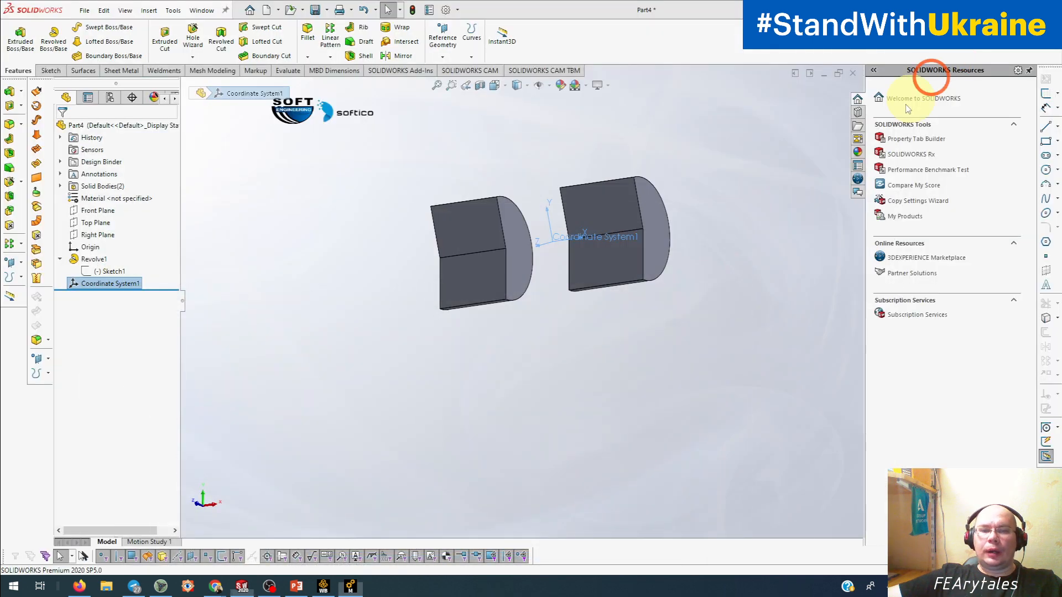
pyautogui.moveTo(520, 372); pyautogui.dragTo(583, 280, button='middle')
pyautogui.moveTo(611, 344); pyautogui.dragTo(547, 436, button='middle')
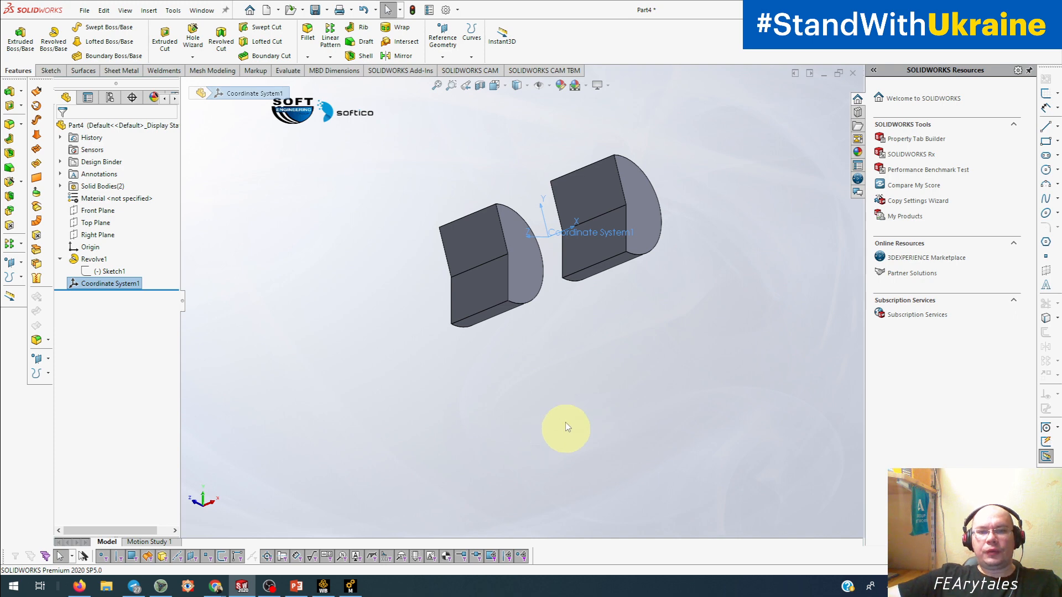
pyautogui.click(592, 179)
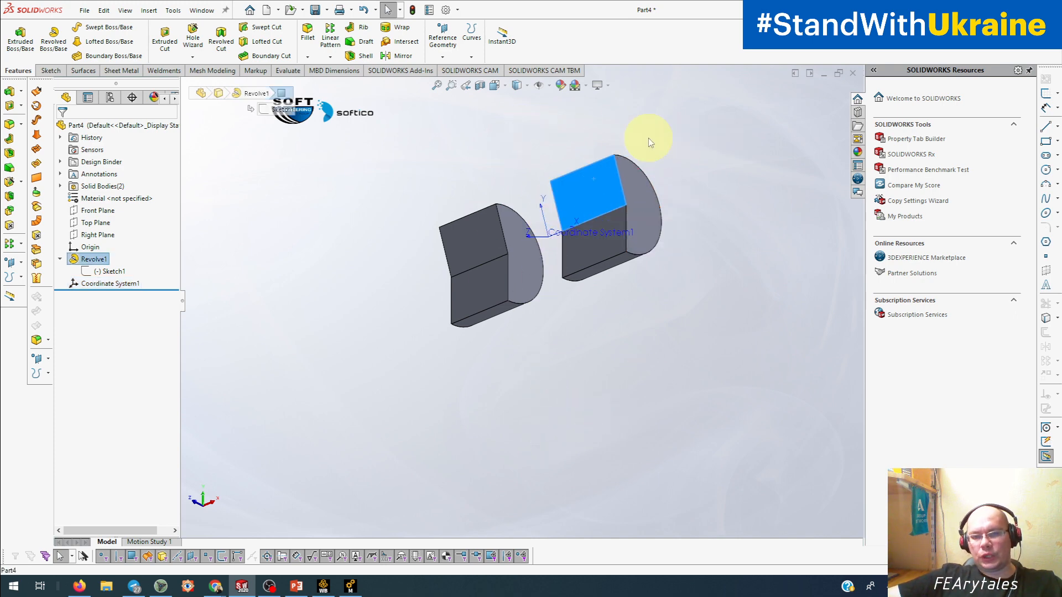
pyautogui.moveTo(664, 210); pyautogui.dragTo(619, 244, button='middle')
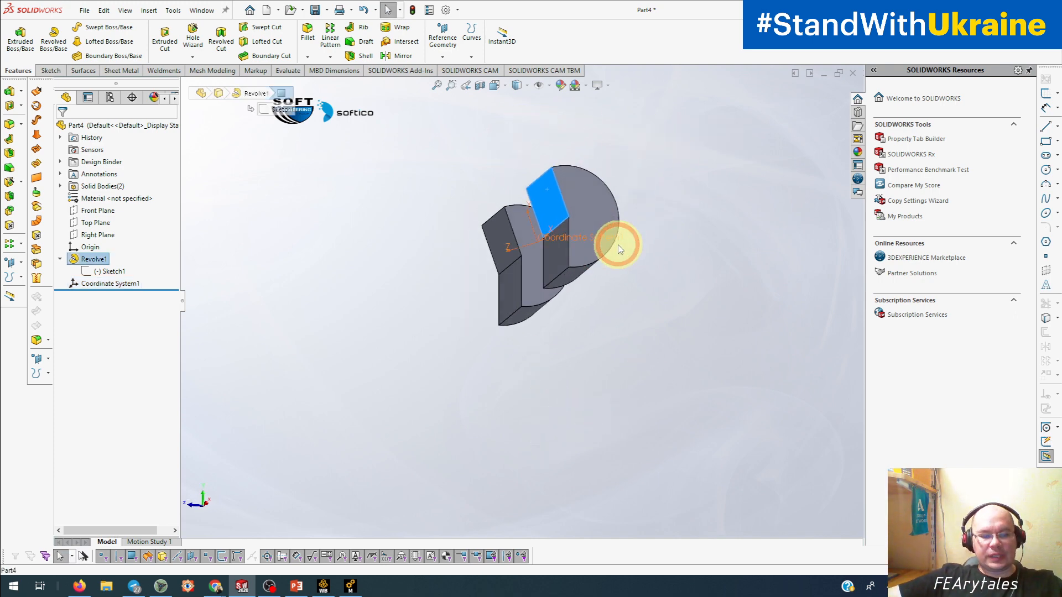
pyautogui.hotkey('ctrl', '1')
pyautogui.click(580, 233)
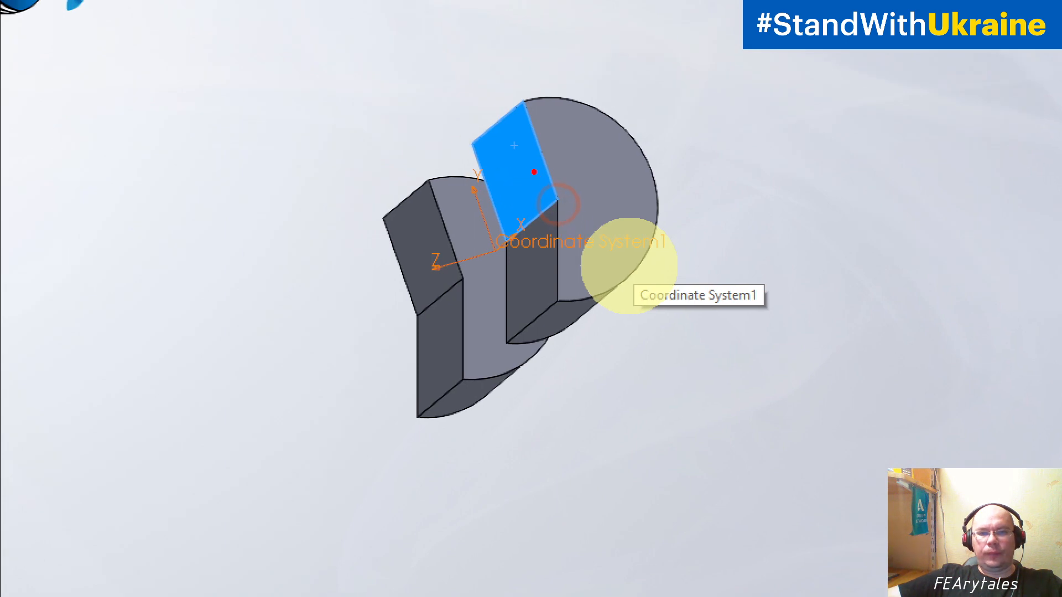
pyautogui.moveTo(518, 160)
pyautogui.mouseDown()
pyautogui.moveTo(475, 177)
pyautogui.moveTo(446, 169)
pyautogui.mouseUp()
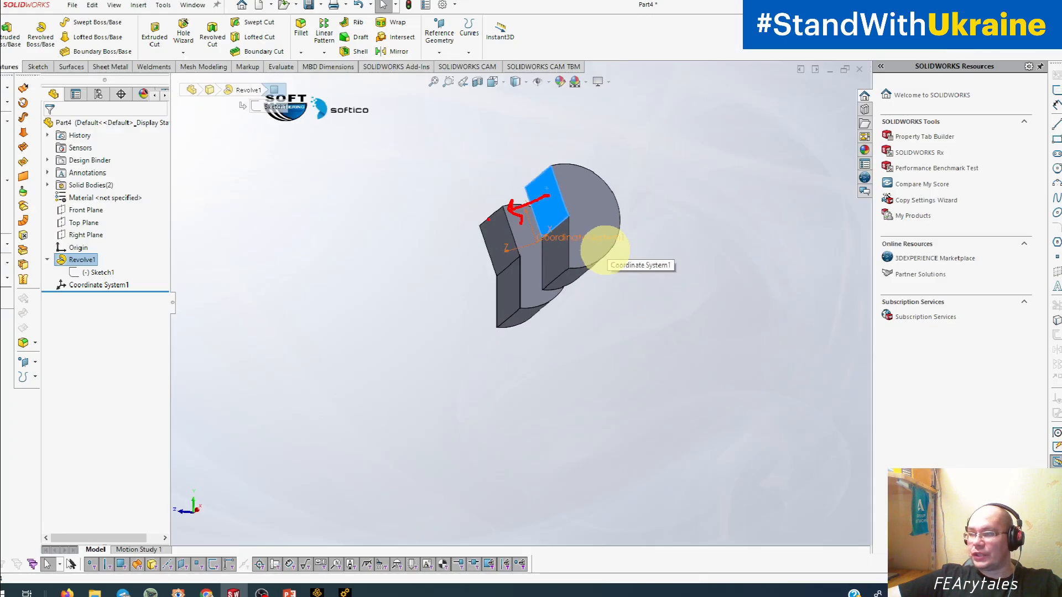
pyautogui.moveTo(629, 265); pyautogui.dragTo(600, 266, button='middle')
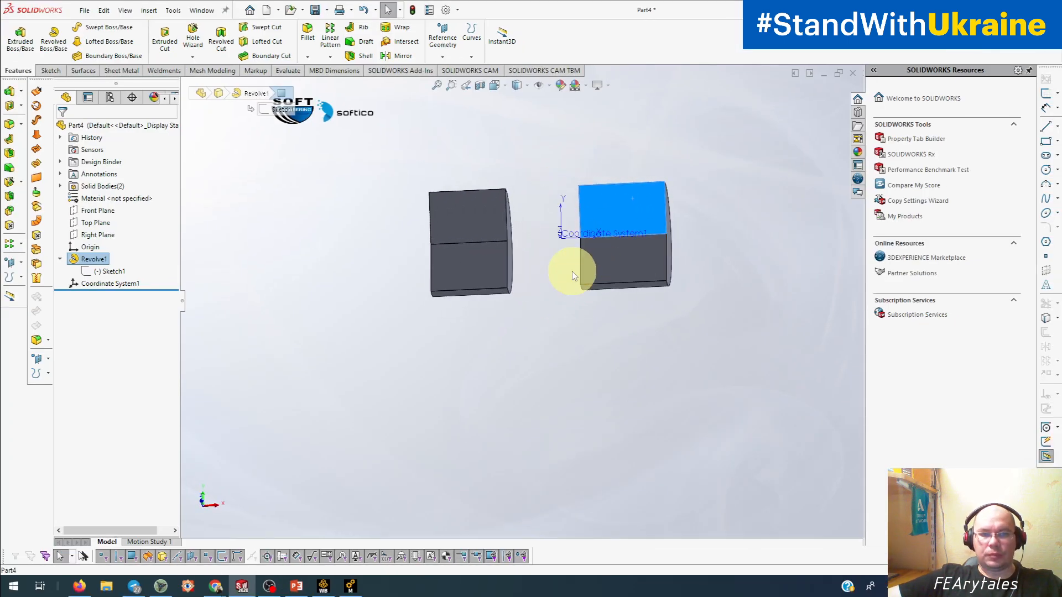